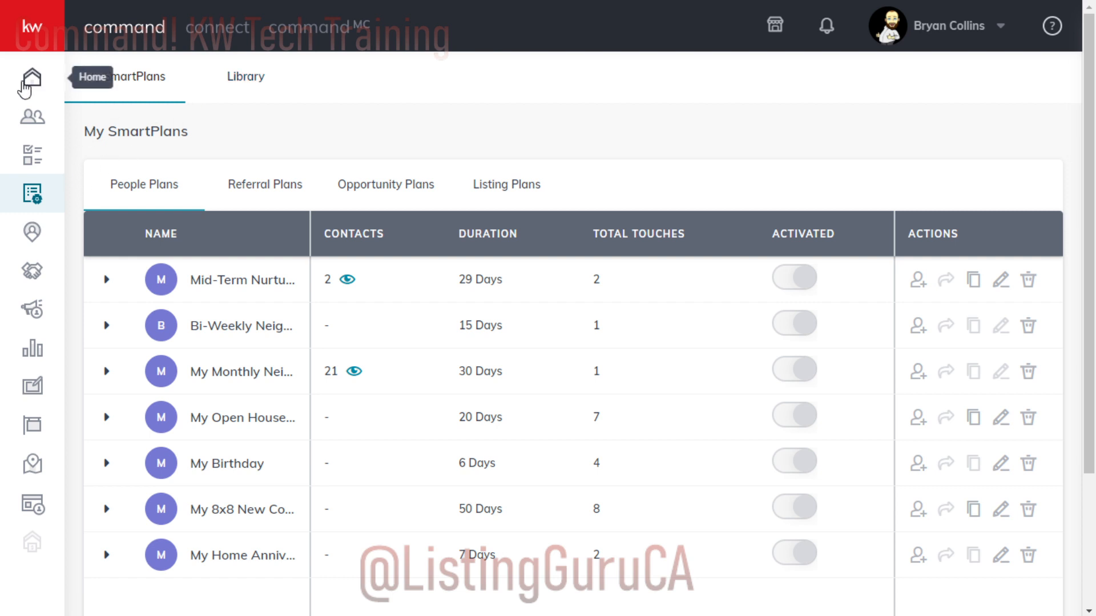
# - Go to the home dashboard, open SmartPlans from the expanded navigation and view the Referral Plans
pyautogui.click(55, 79)
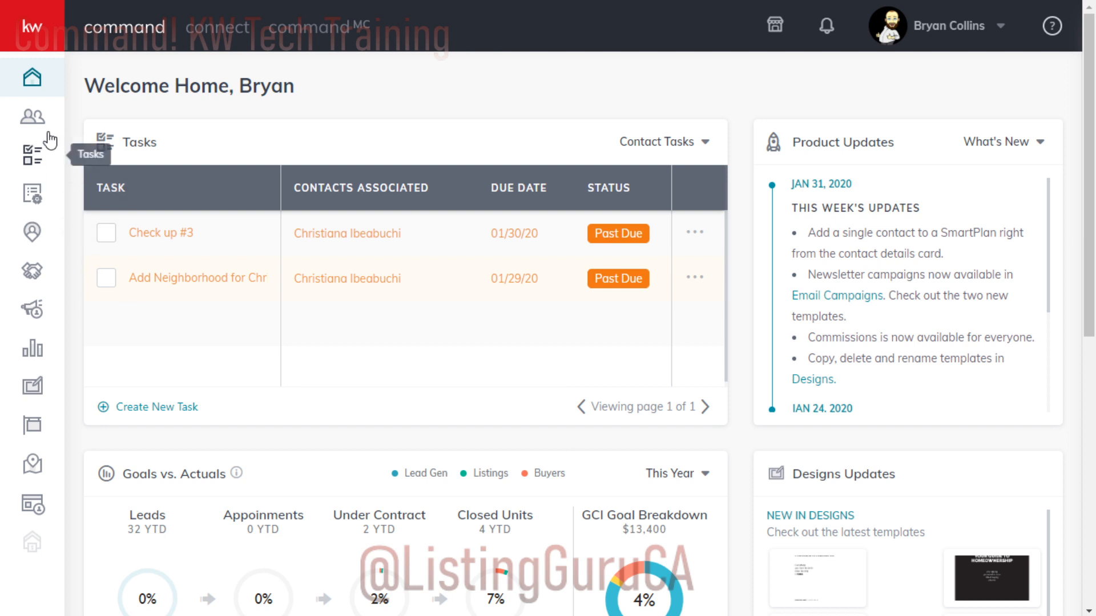
pyautogui.click(26, 31)
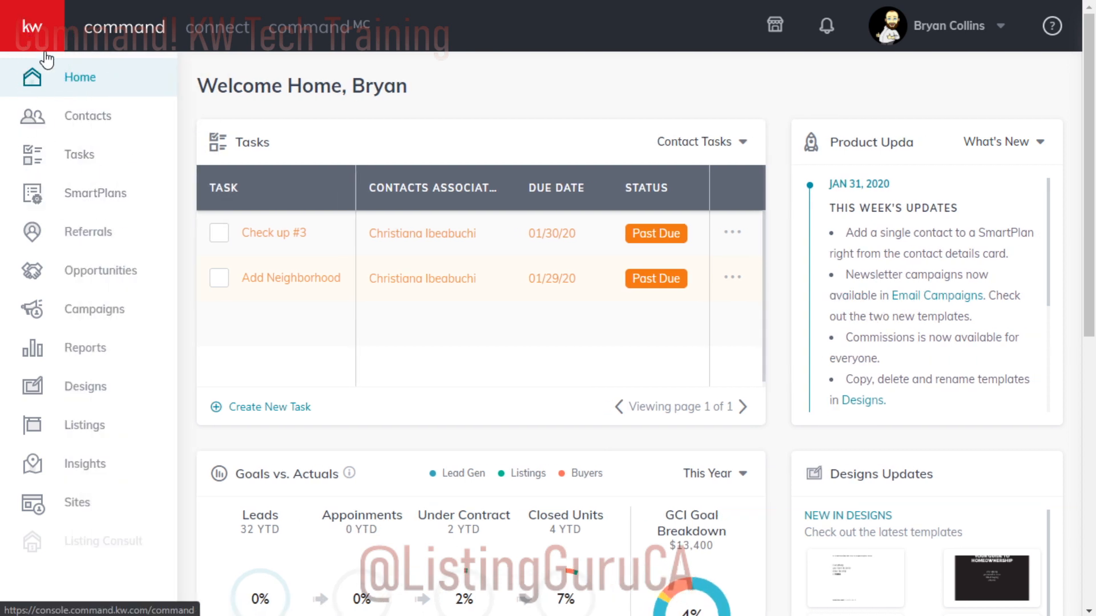
pyautogui.click(91, 195)
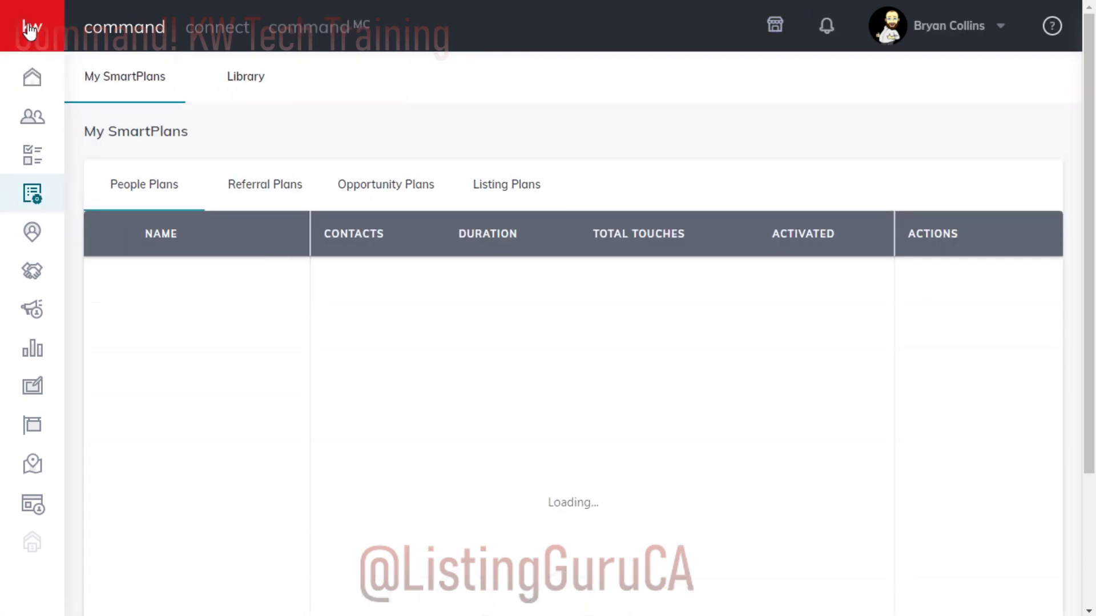
pyautogui.moveTo(217, 330)
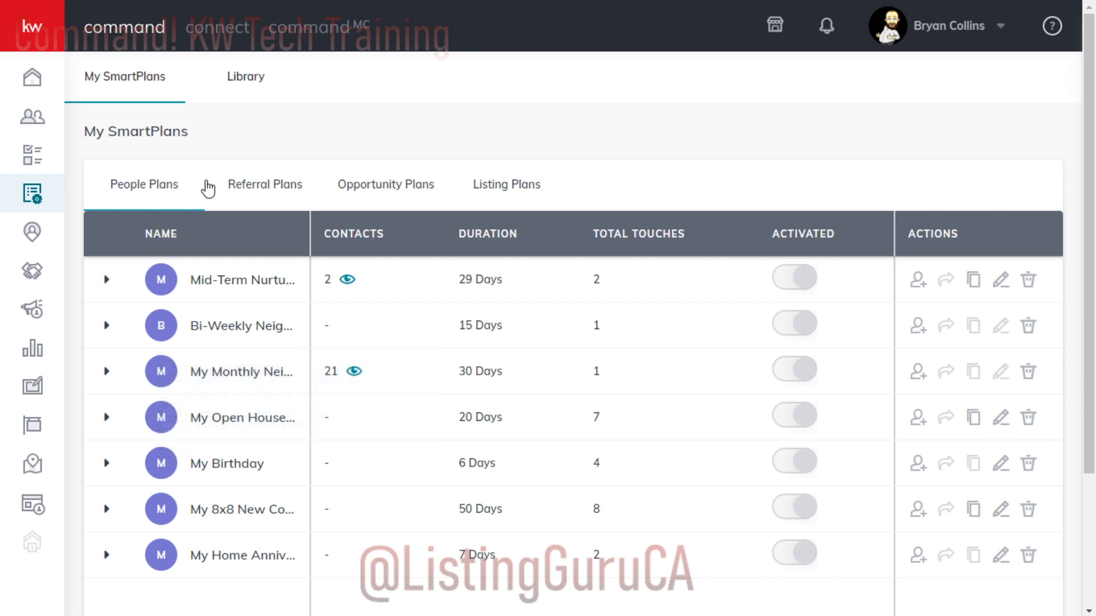
pyautogui.click(250, 189)
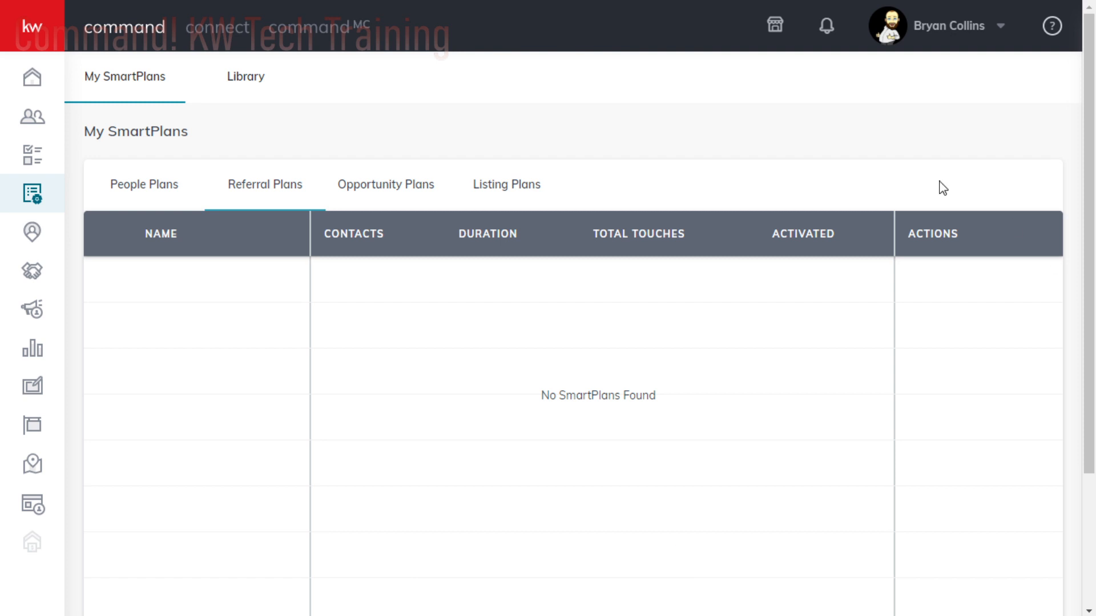
# - Browse the SmartPlans library and examine the steps of the Monthly Neighborhood plan
pyautogui.click(236, 82)
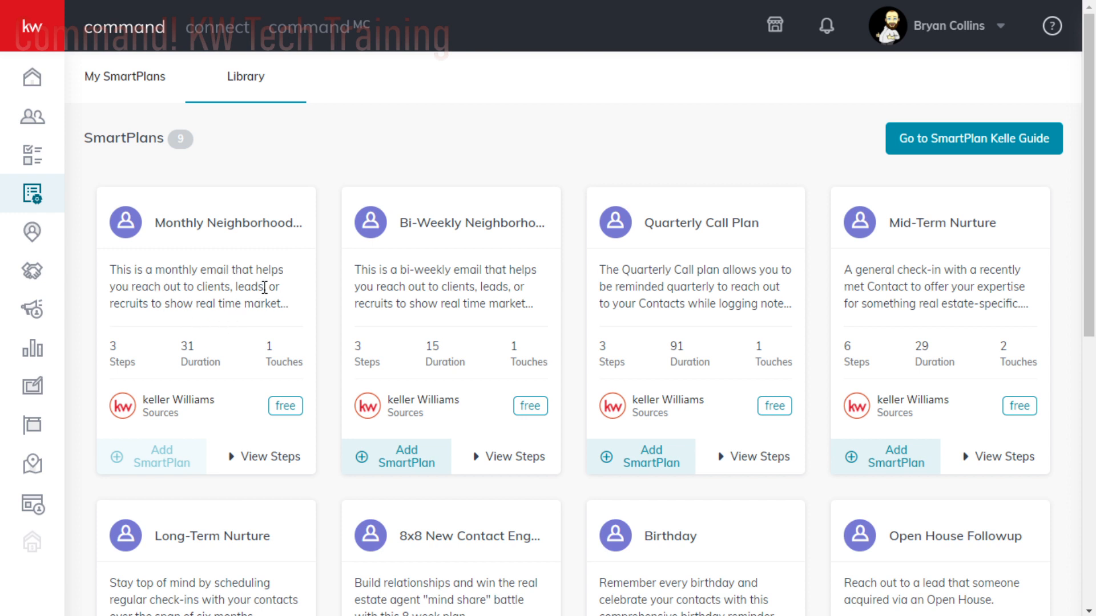
pyautogui.scroll(-2, 262, 318)
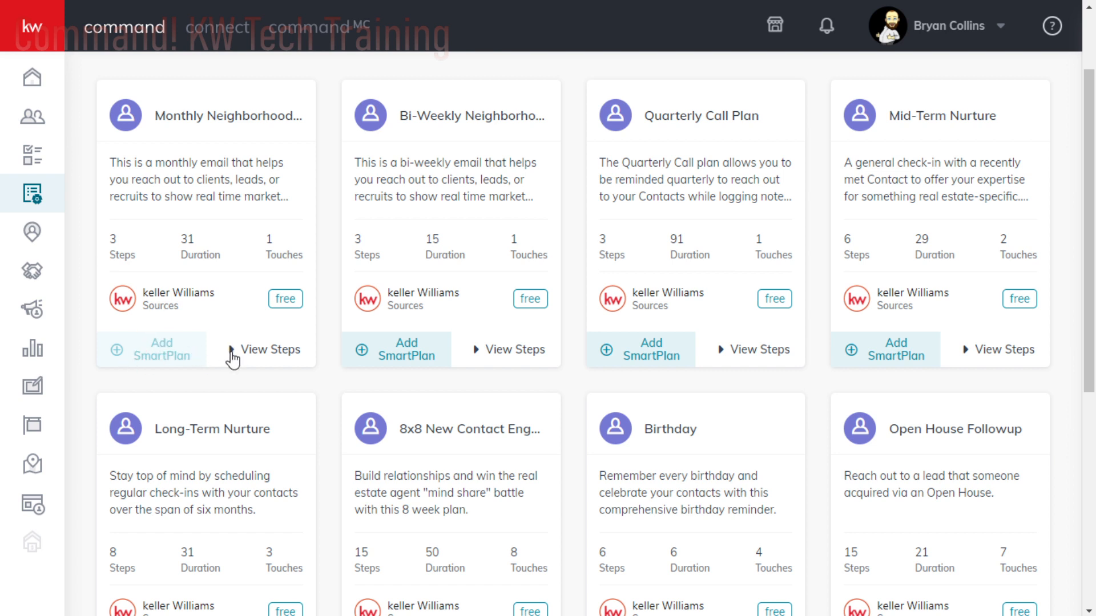
pyautogui.click(233, 357)
pyautogui.scroll(-2, 233, 318)
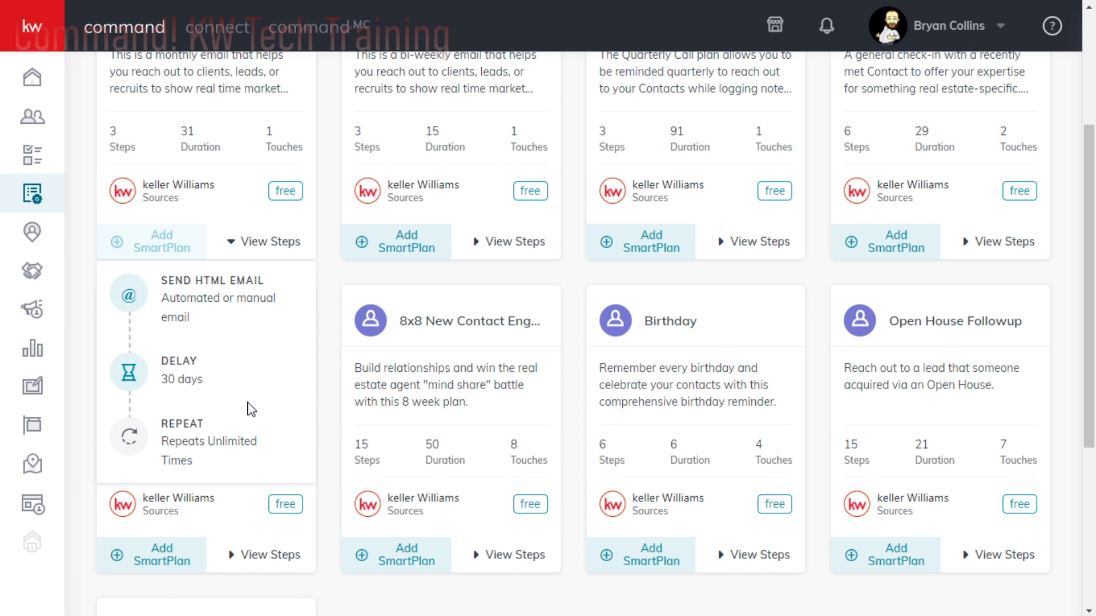
pyautogui.scroll(2, 251, 409)
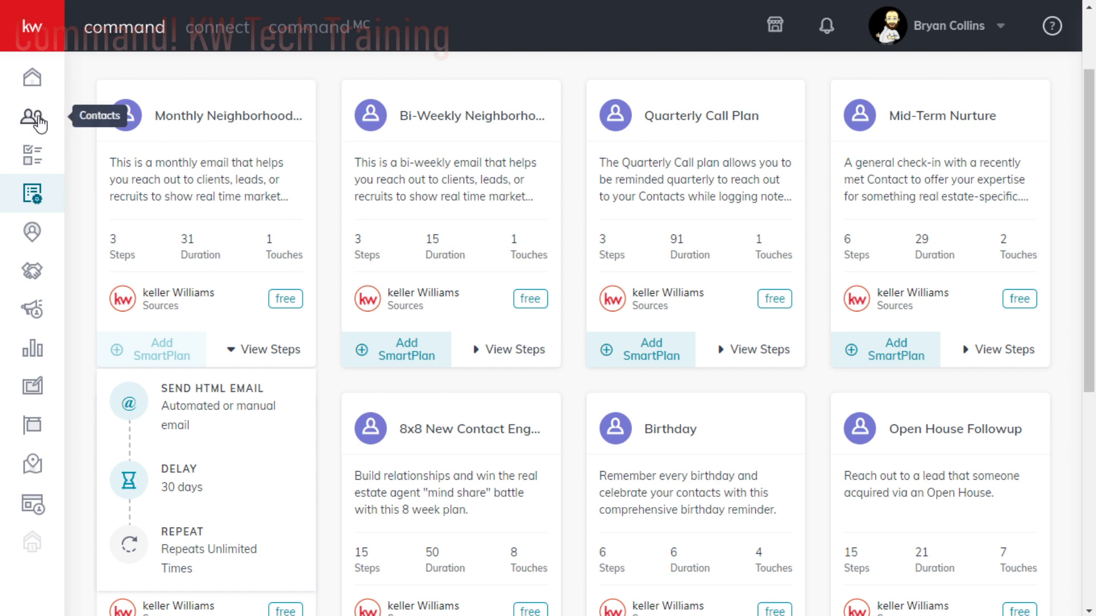
# - Search the contacts by the test contact's first name and save the change to the All Contacts SmartView
pyautogui.click(34, 119)
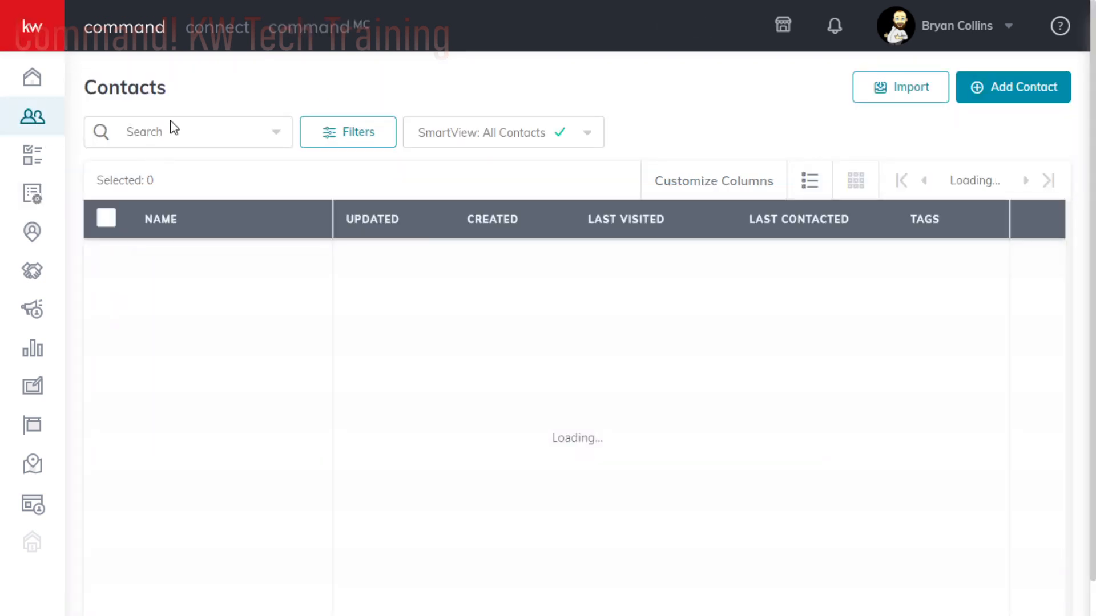
pyautogui.click(171, 131)
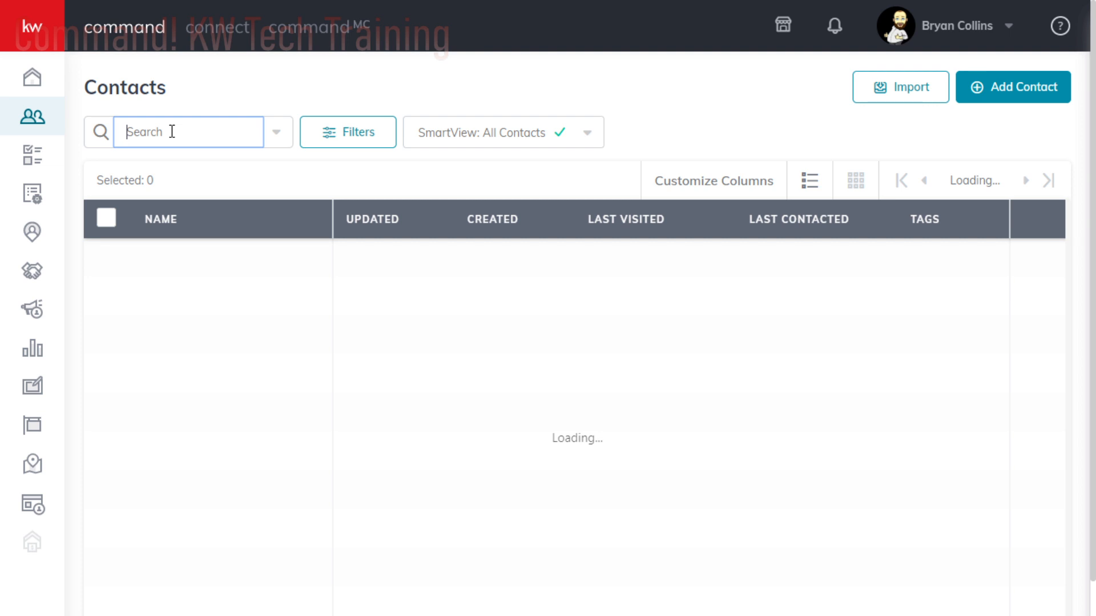
pyautogui.write('johnny')
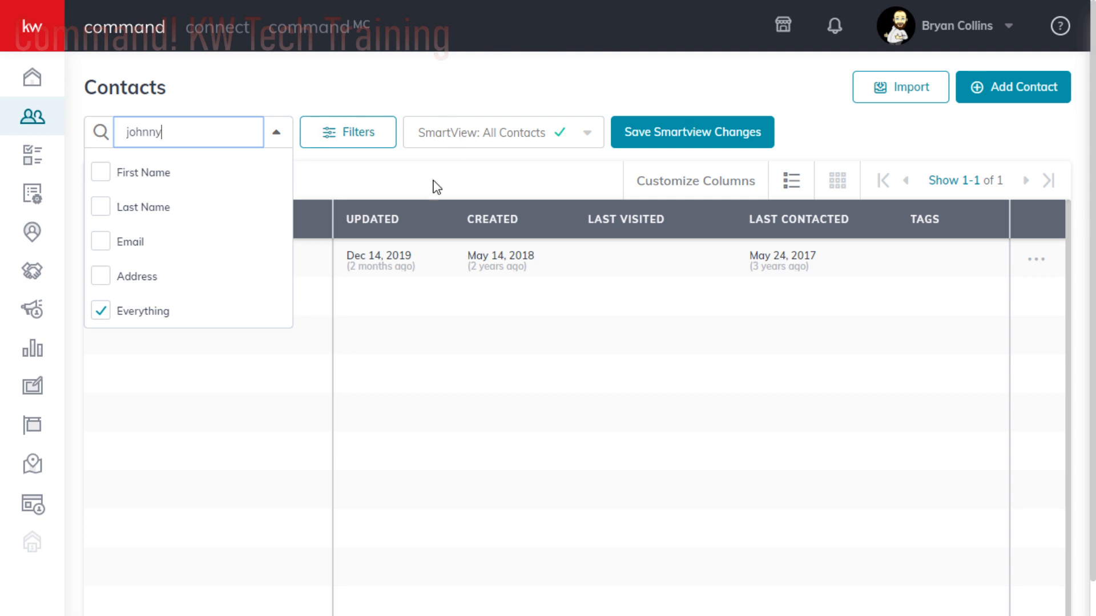
pyautogui.click(254, 195)
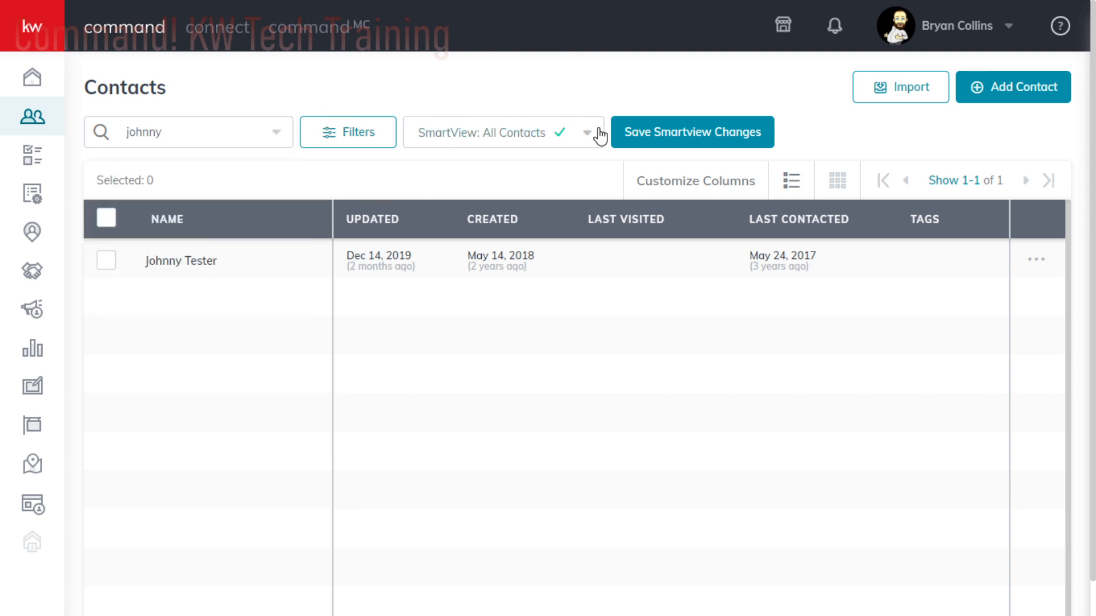
pyautogui.click(684, 136)
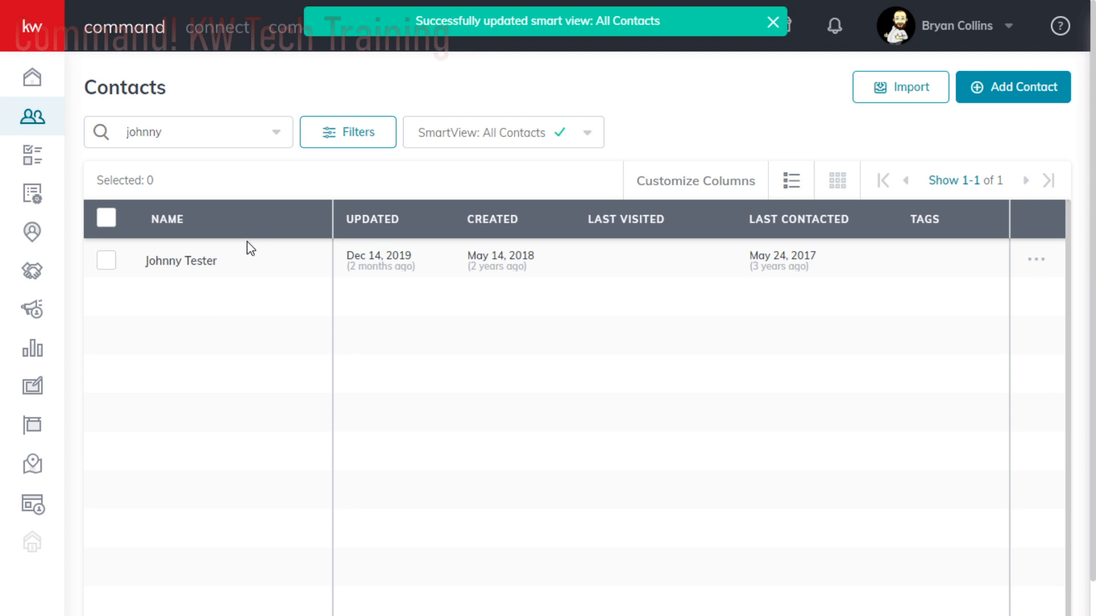
# - Open the found contact's record and review its details down to the Neighborhoods section and map
pyautogui.click(228, 276)
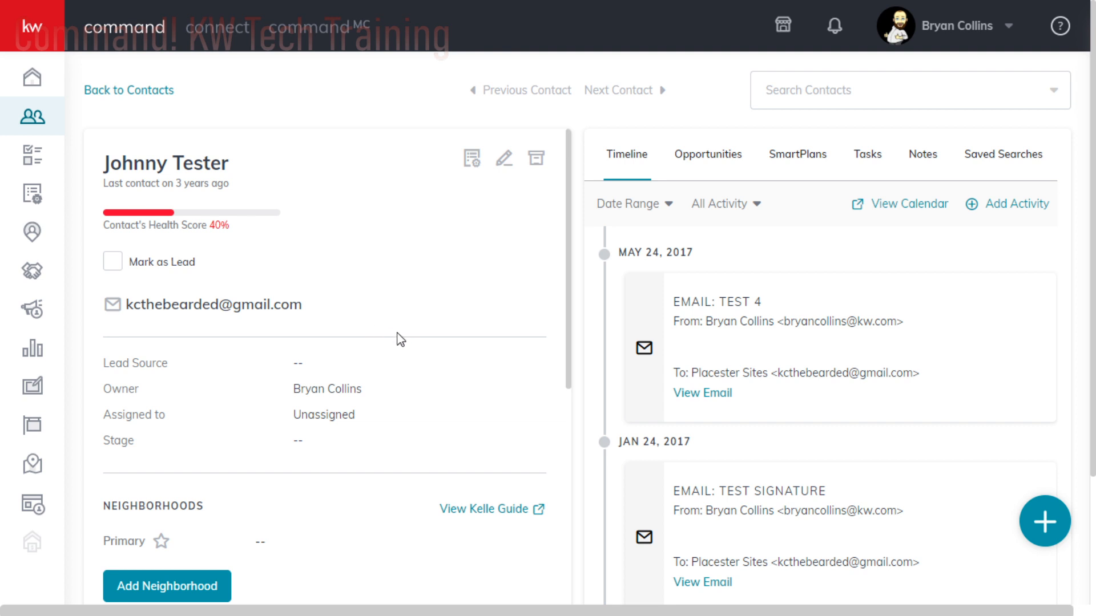
pyautogui.scroll(-5, 422, 365)
pyautogui.scroll(5, 433, 366)
pyautogui.scroll(-5, 429, 366)
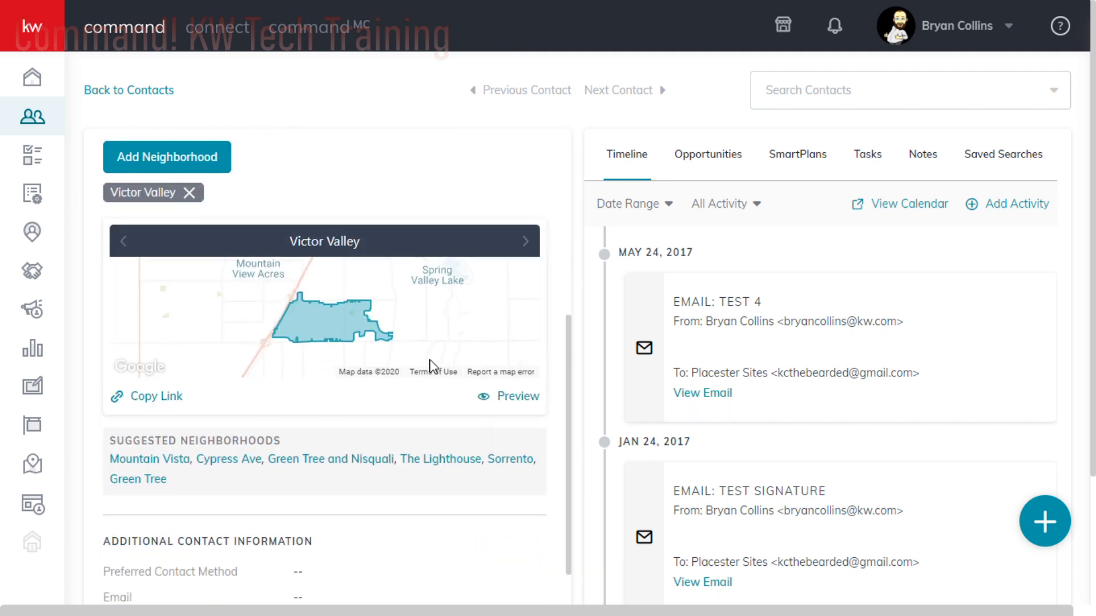
pyautogui.scroll(5, 428, 357)
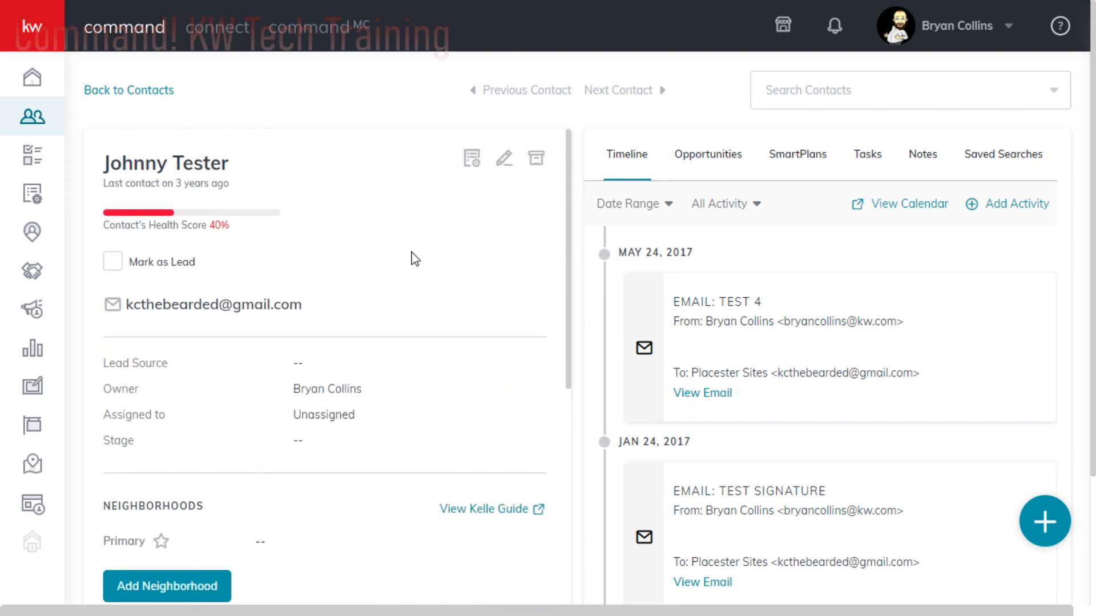
# - Edit the contact and try to replace the first part of the primary email address, keeping its domain
pyautogui.click(504, 159)
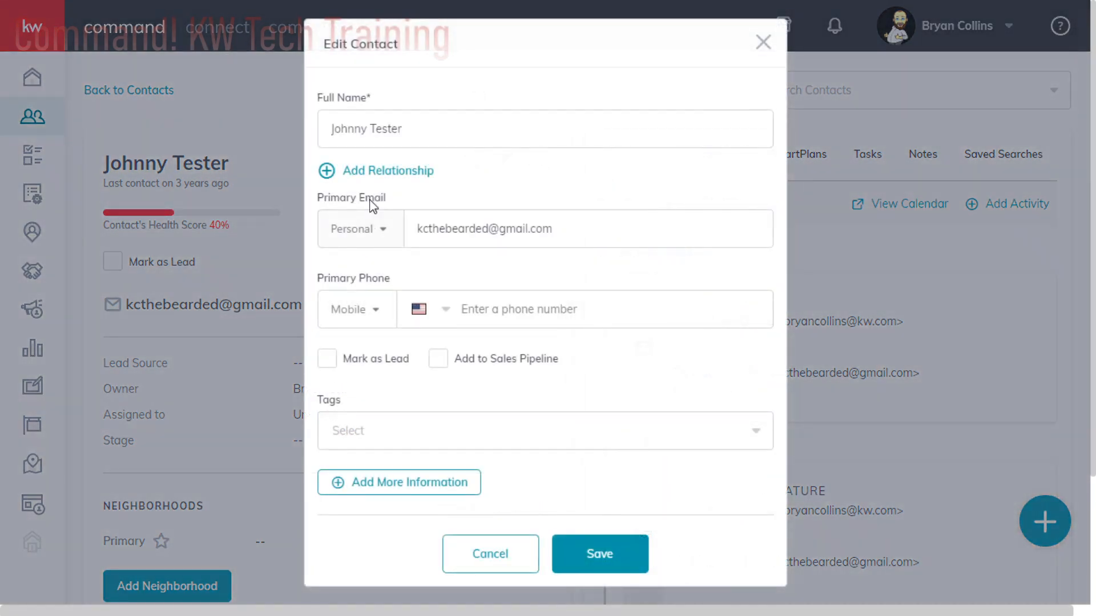
pyautogui.moveTo(475, 235); pyautogui.dragTo(406, 238)
pyautogui.click(555, 231)
pyautogui.press('BackSpace')
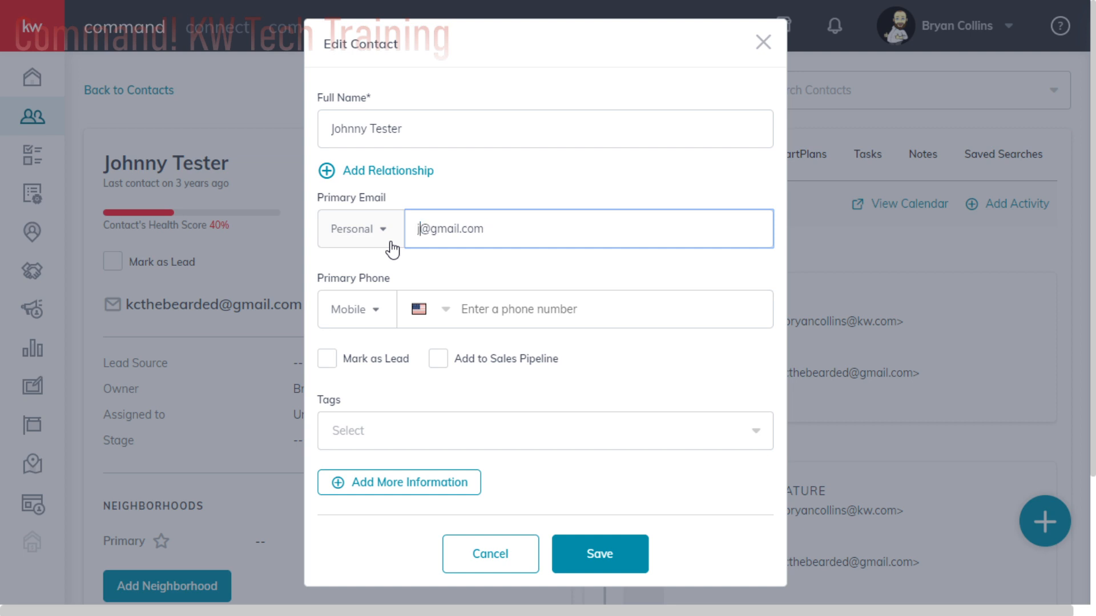
pyautogui.write('jtester')
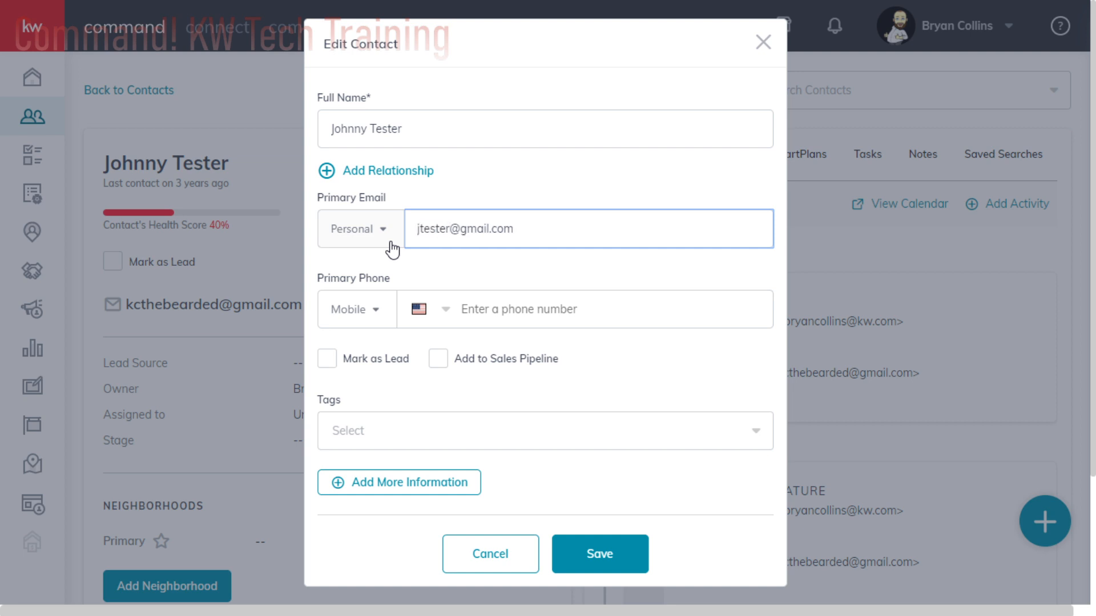
pyautogui.write('760')
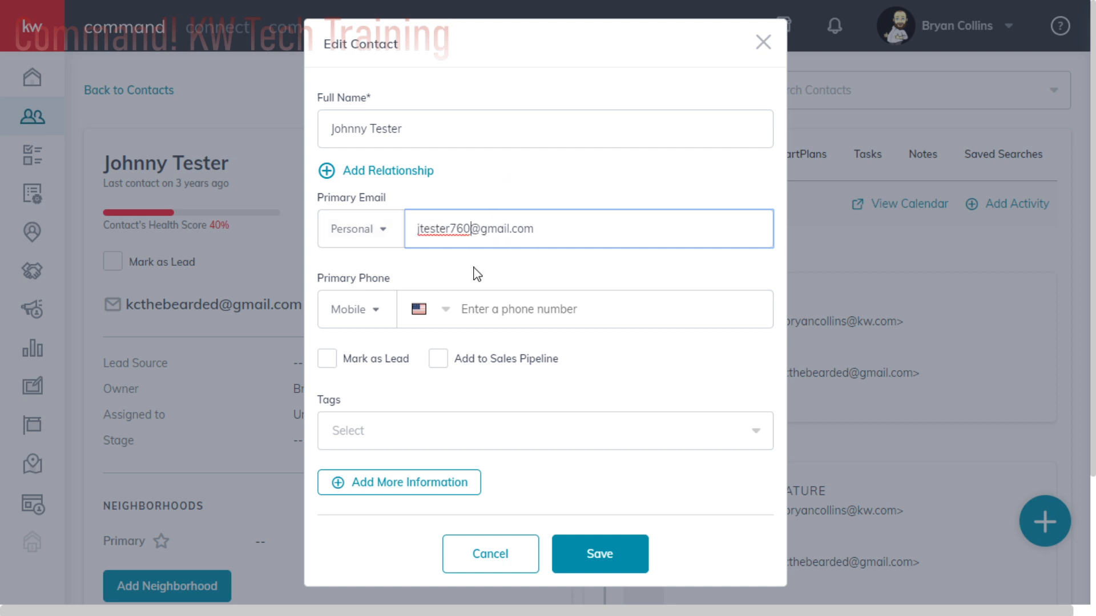
# - Enter a mobile number as the contact's primary phone
pyautogui.click(515, 268)
pyautogui.click(524, 318)
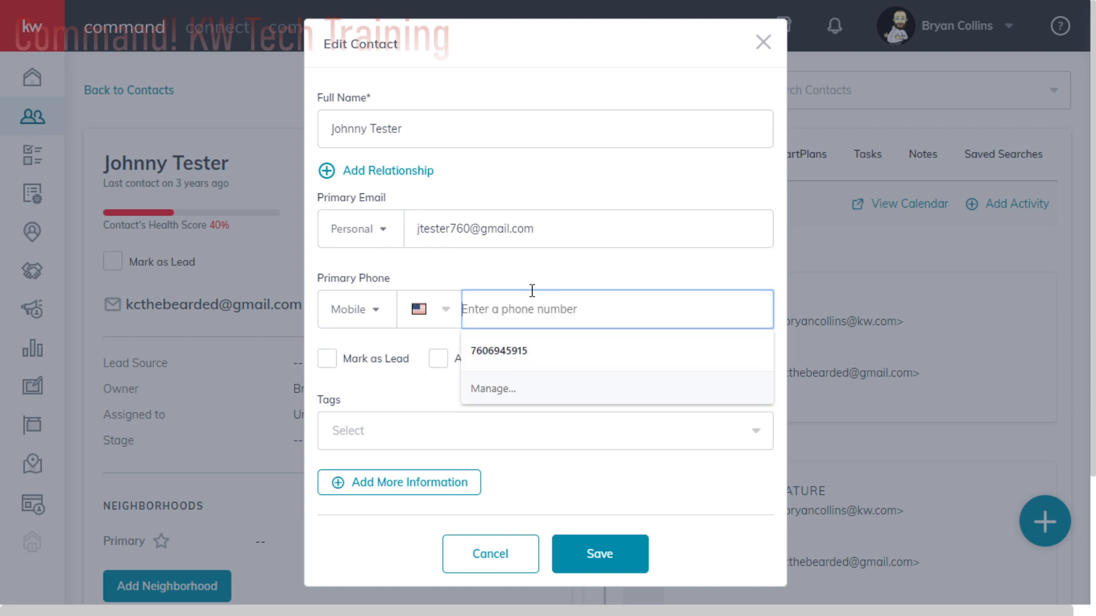
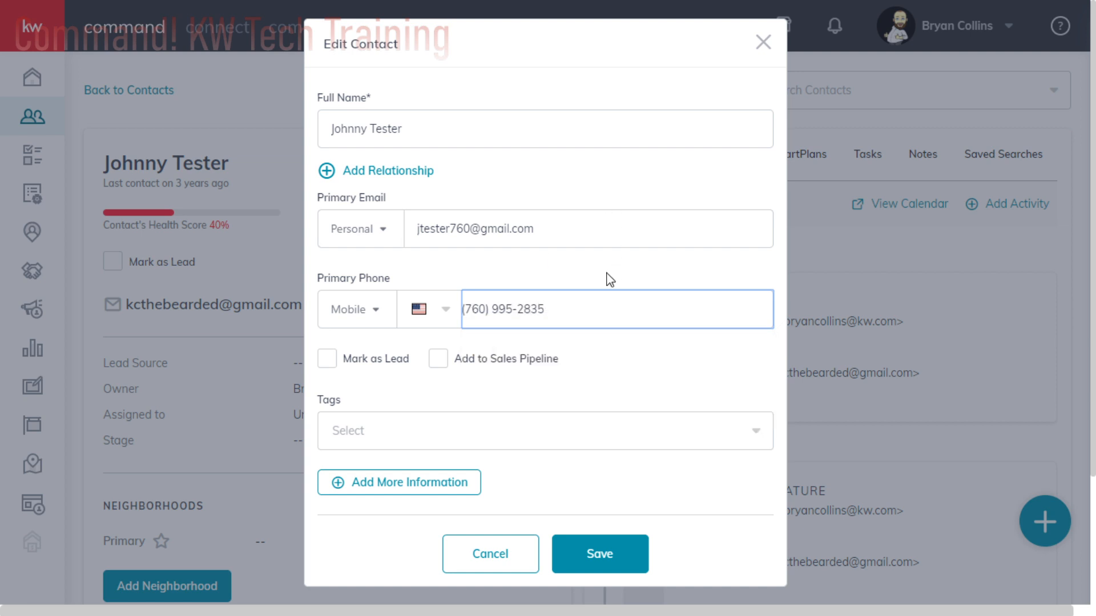
pyautogui.click(610, 280)
pyautogui.scroll(-2, 508, 388)
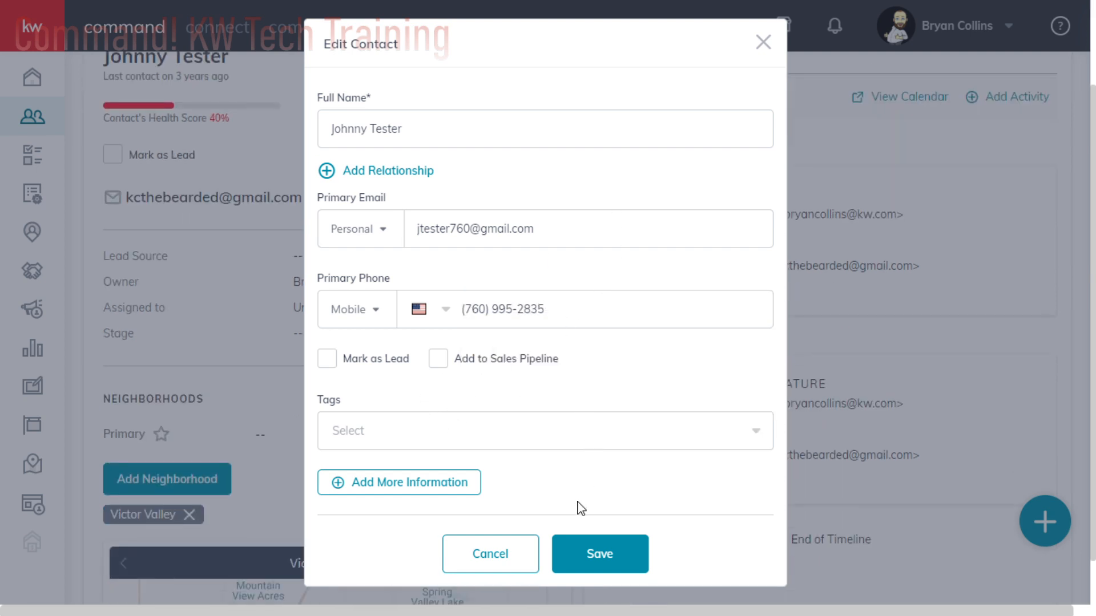
# - Try to save the edited contact by overriding the duplicate email, and close the contact editor
pyautogui.click(596, 556)
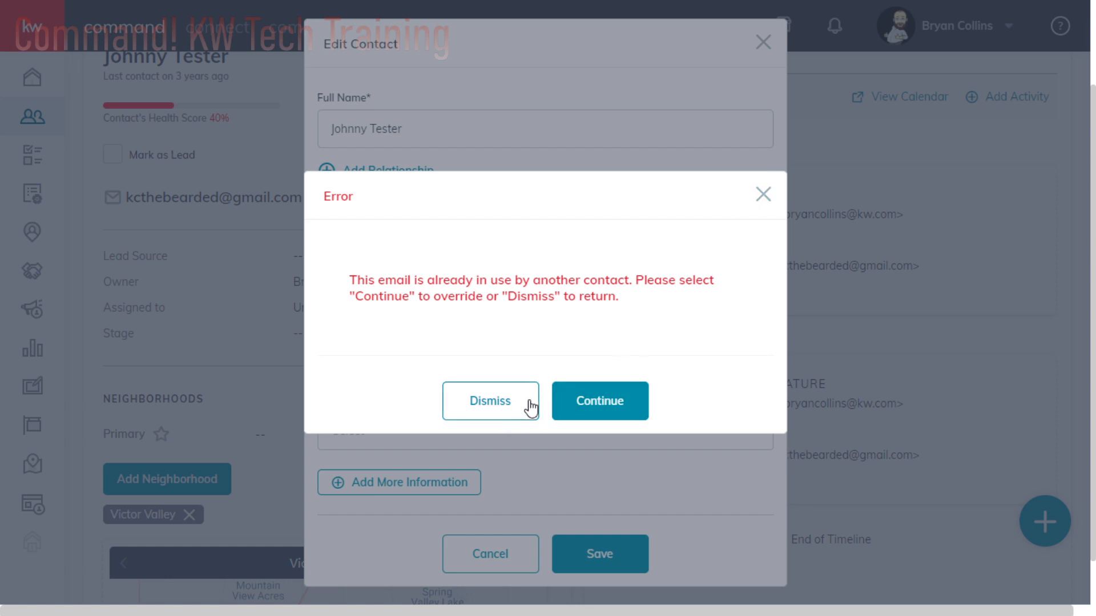
pyautogui.click(553, 398)
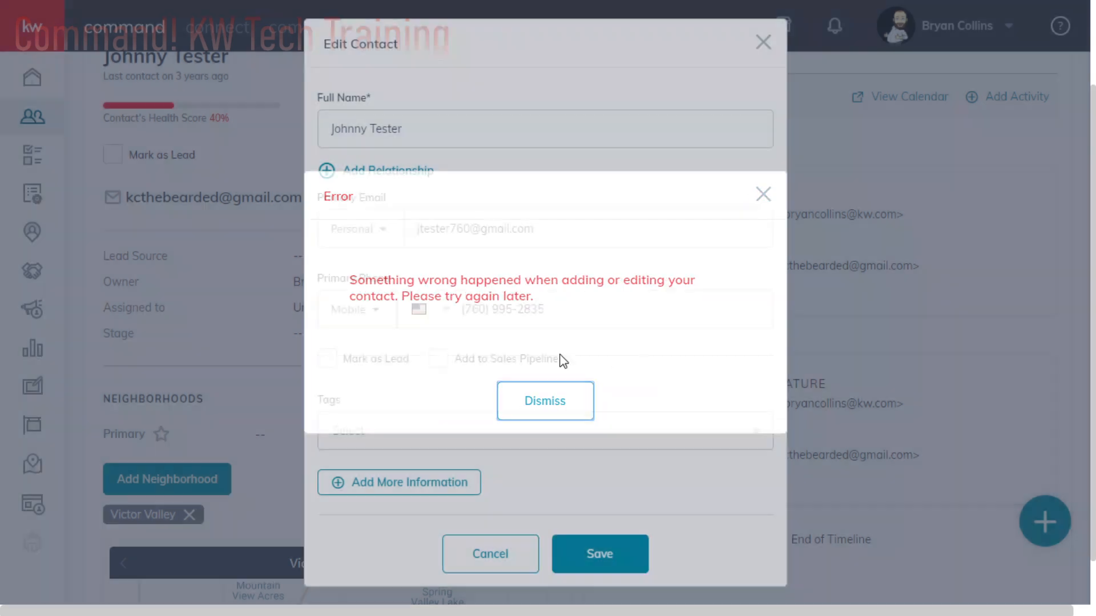
pyautogui.click(762, 42)
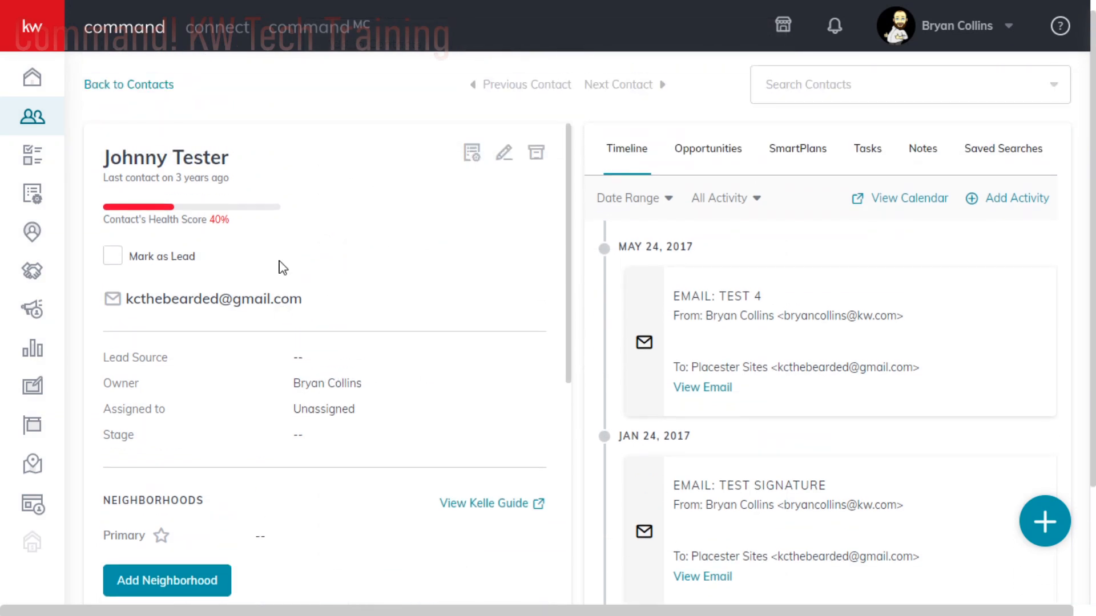
# - Return to the contacts list and search it by the test contact's last name
pyautogui.click(108, 92)
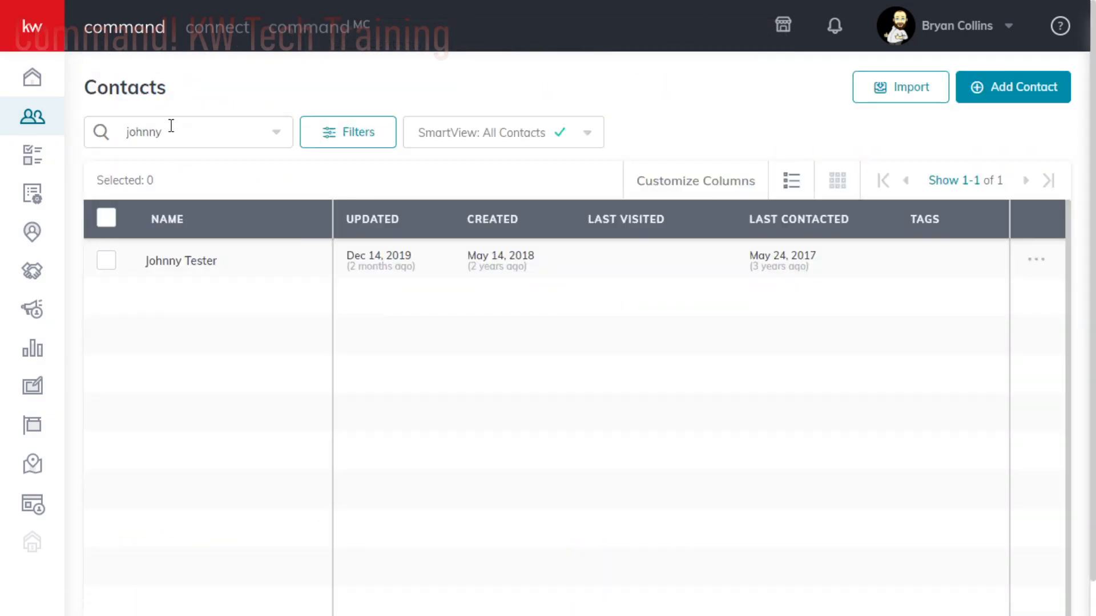
pyautogui.click(230, 126)
pyautogui.moveTo(185, 136); pyautogui.dragTo(111, 142)
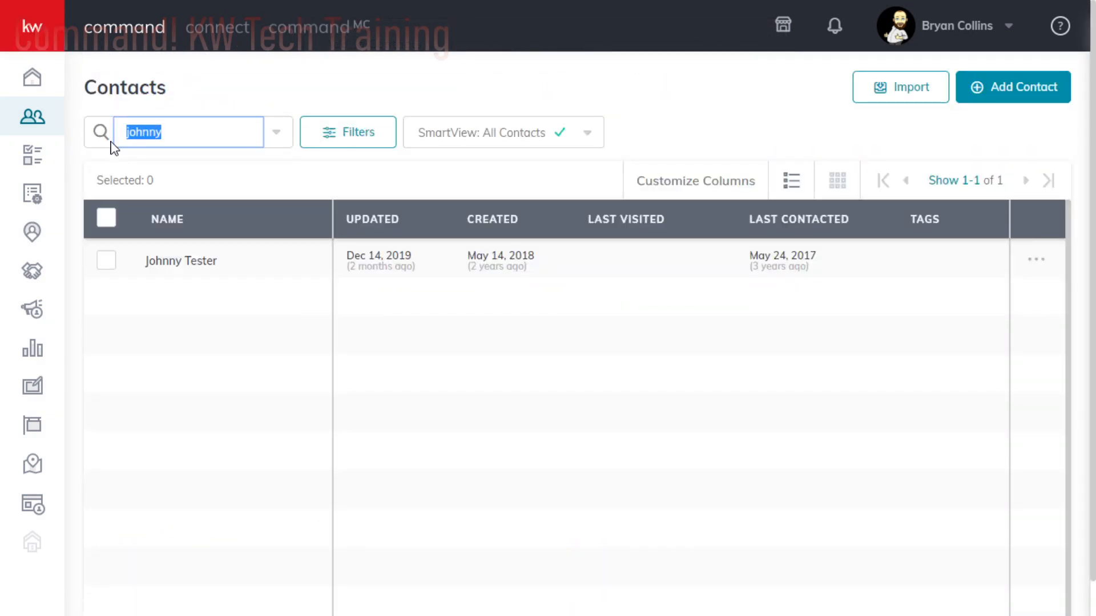
pyautogui.write('tester')
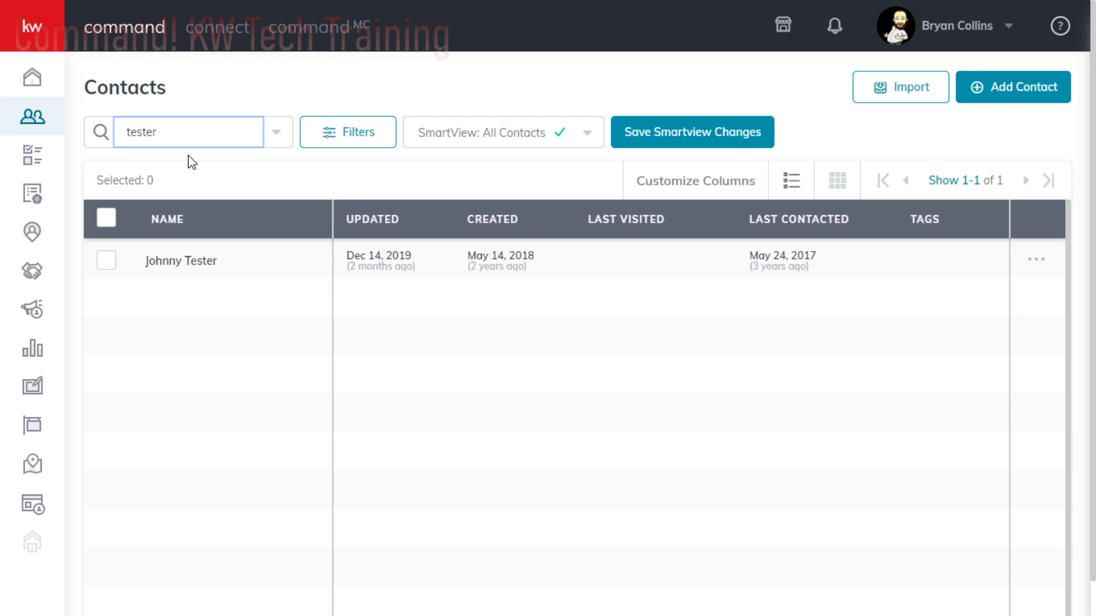
# - Shorten the contact search to "test" and reopen the matching contact's record to view its timeline
pyautogui.click(171, 129)
pyautogui.press('BackSpace')
pyautogui.press('BackSpace')
pyautogui.press('BackSpace')
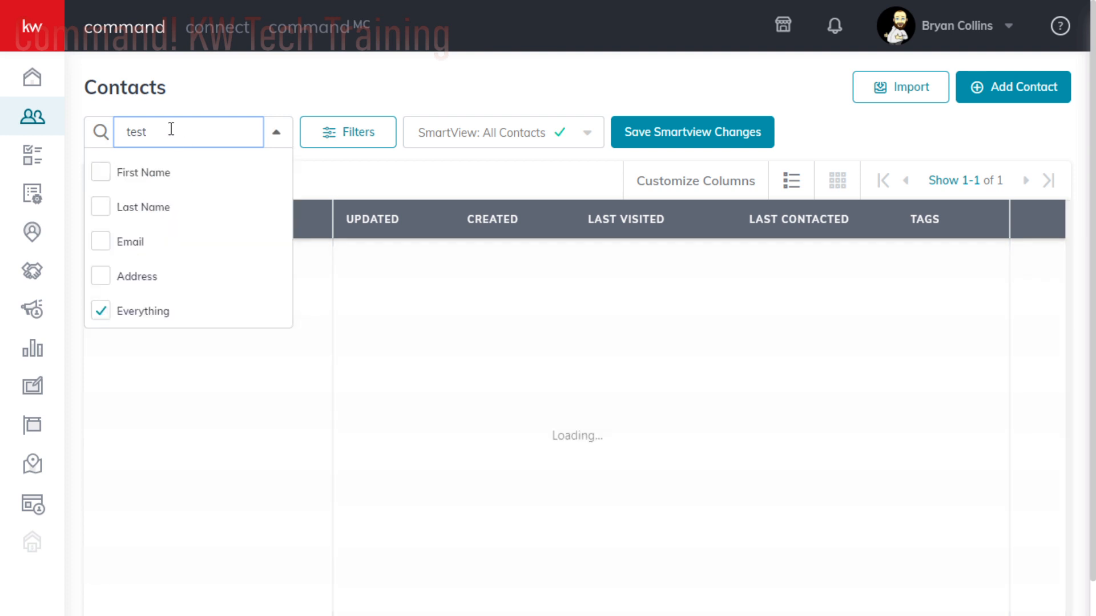
pyautogui.write('t')
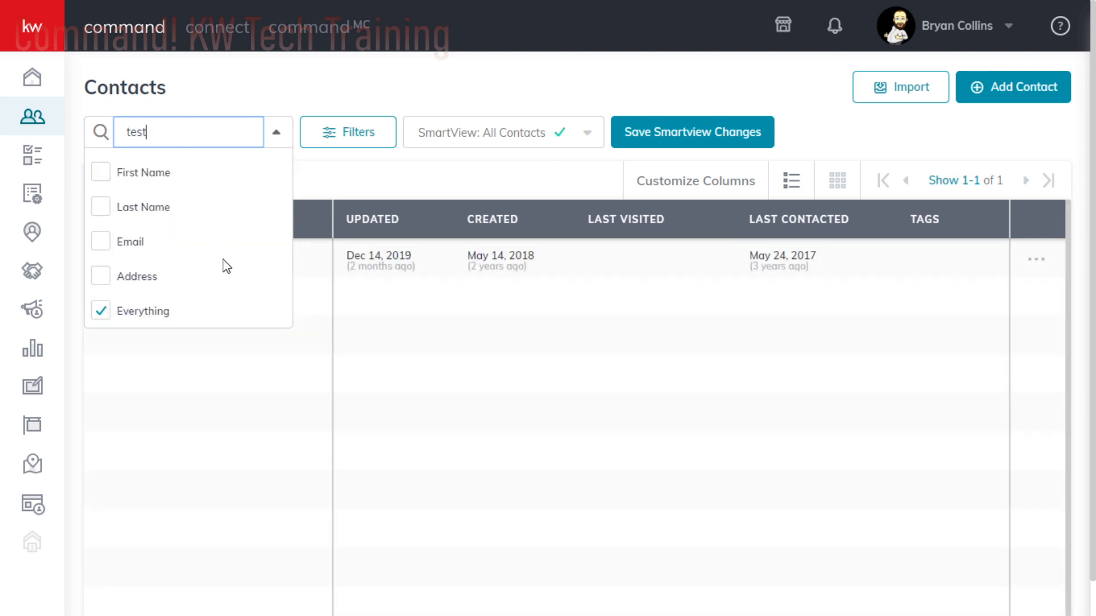
pyautogui.click(271, 410)
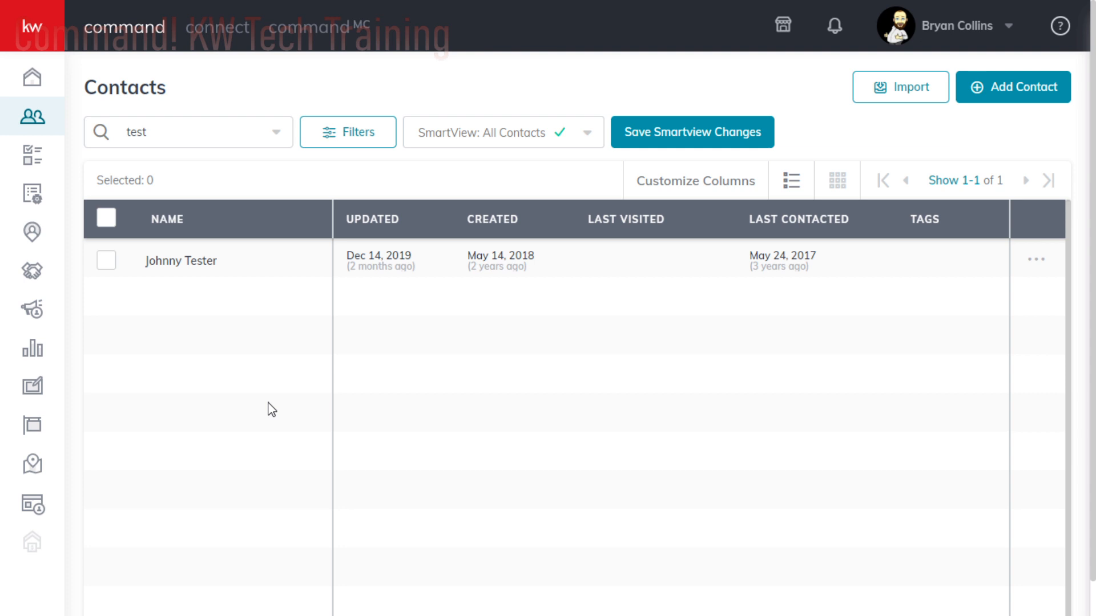
pyautogui.click(184, 263)
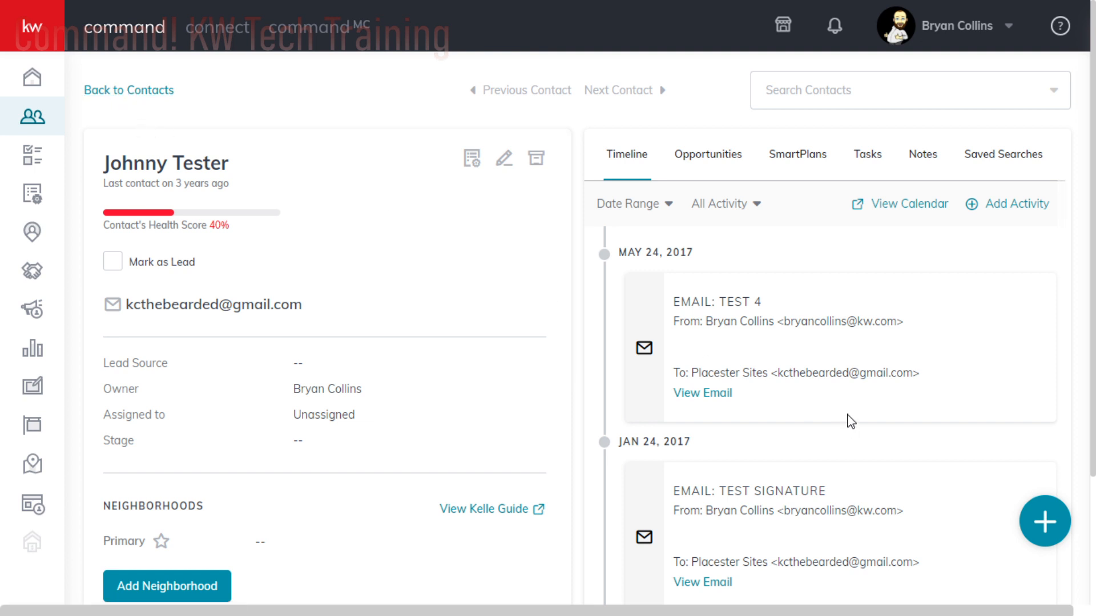
pyautogui.scroll(-3, 802, 376)
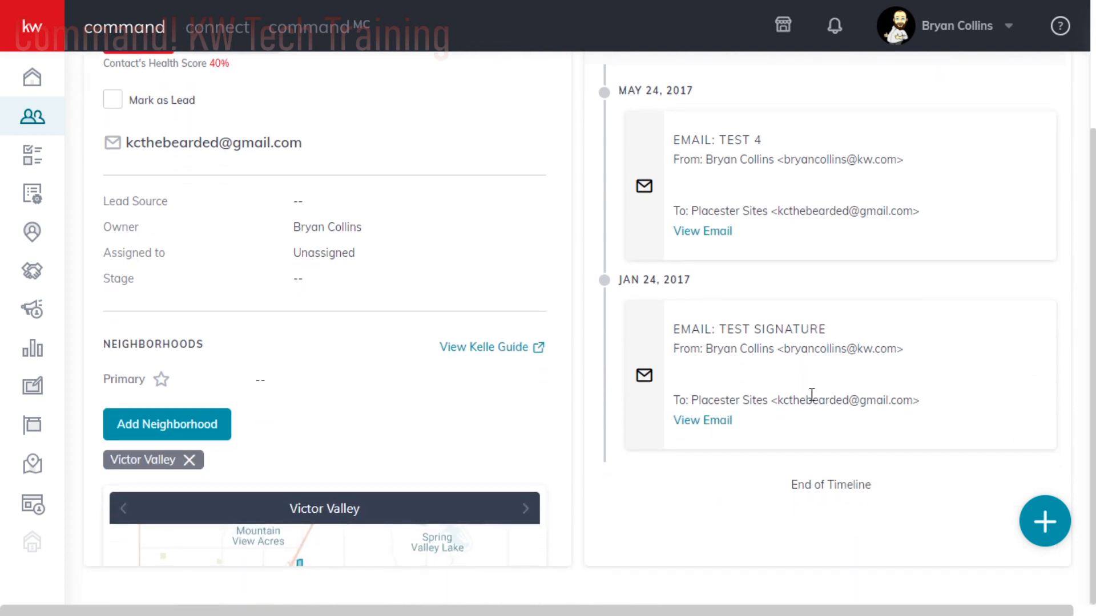
# - Open the contact for editing and replace the primary email with a new test address
pyautogui.scroll(3, 810, 400)
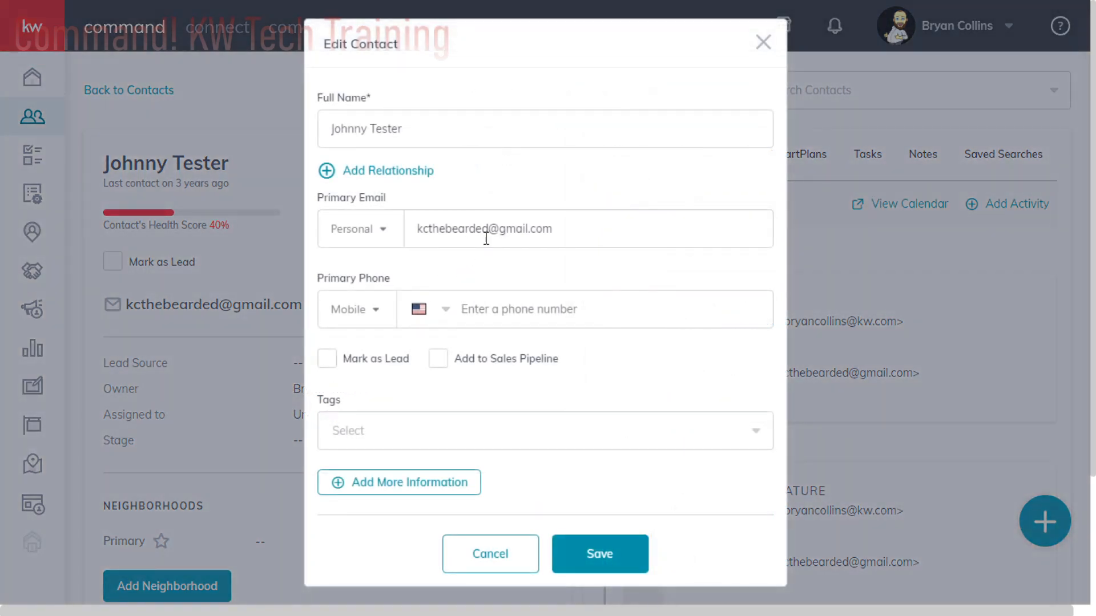
pyautogui.moveTo(488, 228); pyautogui.dragTo(393, 237)
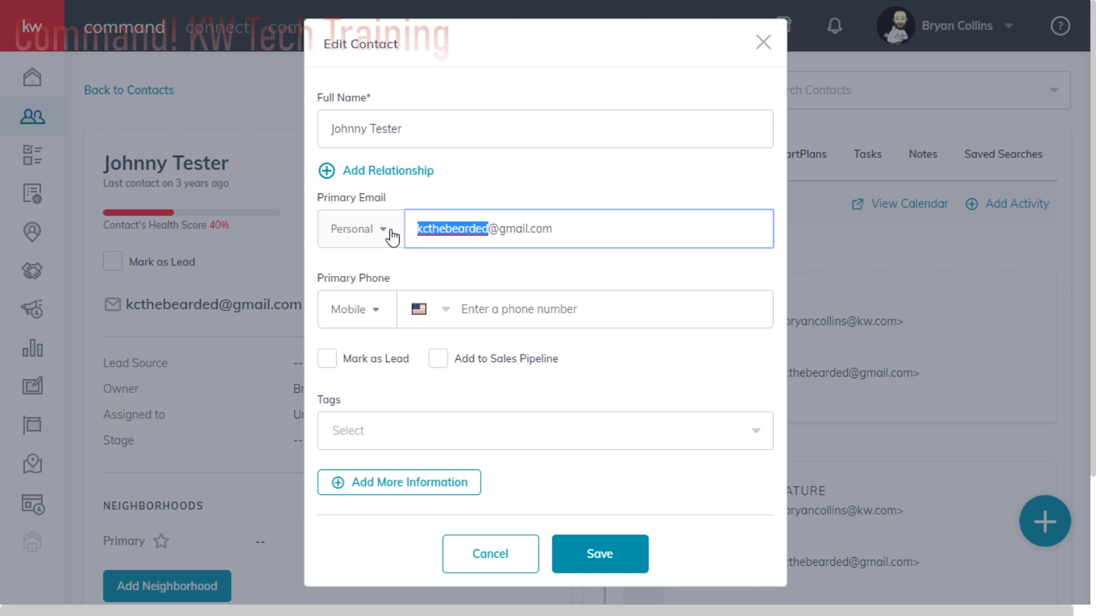
pyautogui.write('jtest')
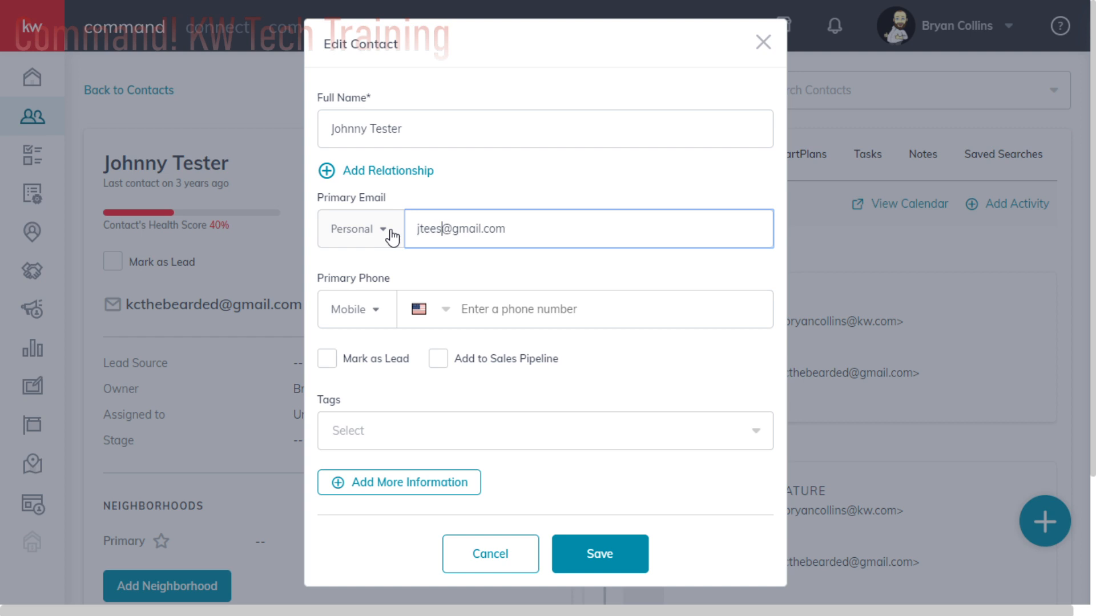
pyautogui.press('BackSpace')
pyautogui.press('BackSpace')
pyautogui.press('BackSpace')
pyautogui.write('ester760@')
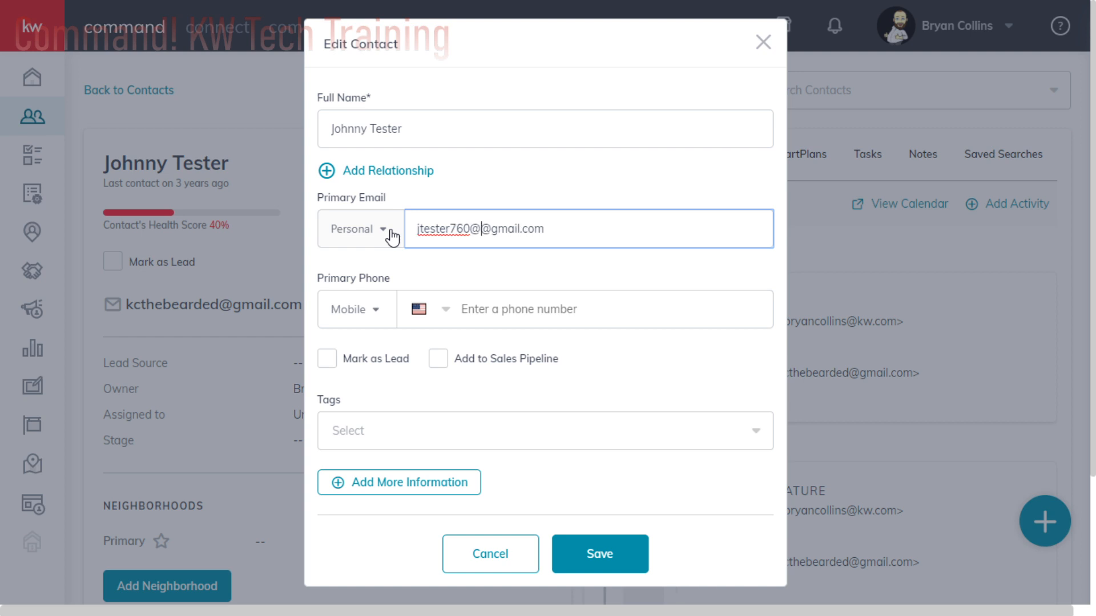
pyautogui.press('BackSpace')
pyautogui.click(534, 272)
pyautogui.scroll(-3, 641, 360)
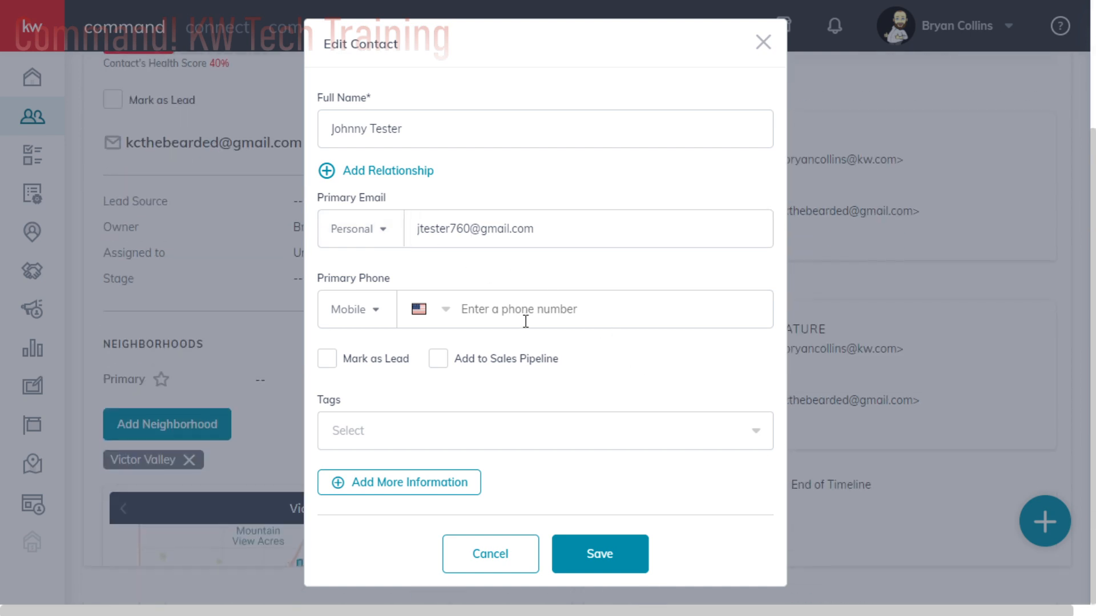
# - Enter a mobile number as the contact's primary phone and save the edited contact
pyautogui.click(527, 319)
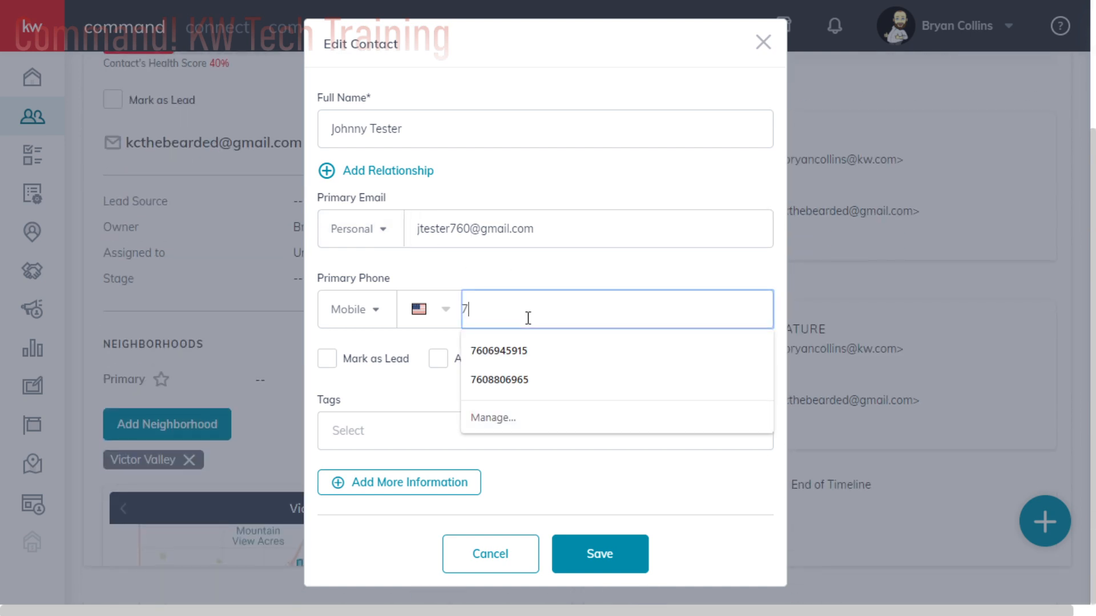
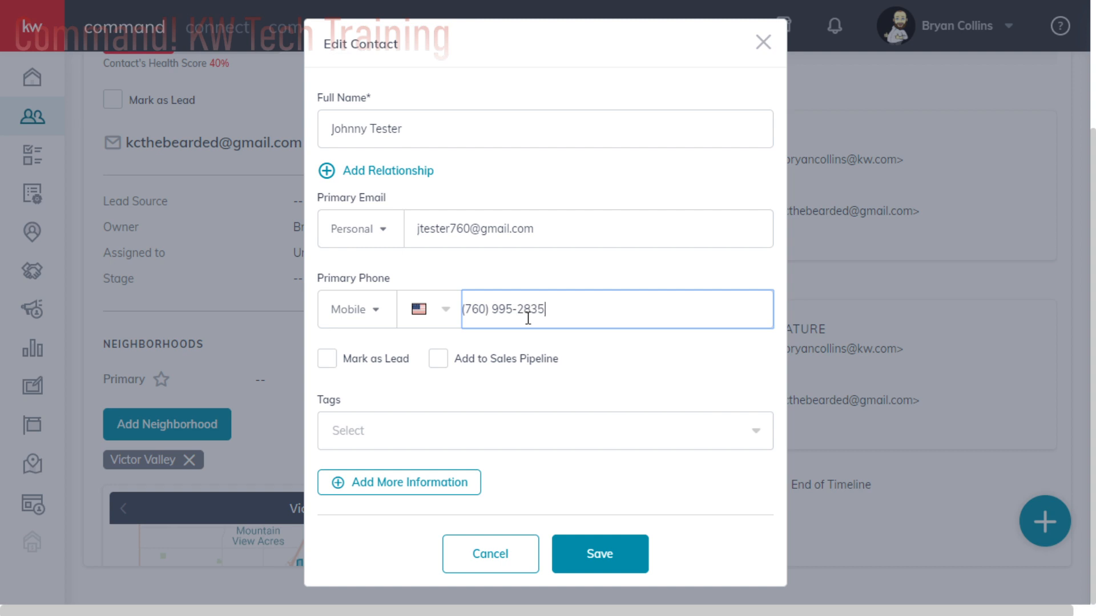
pyautogui.click(601, 552)
pyautogui.click(590, 399)
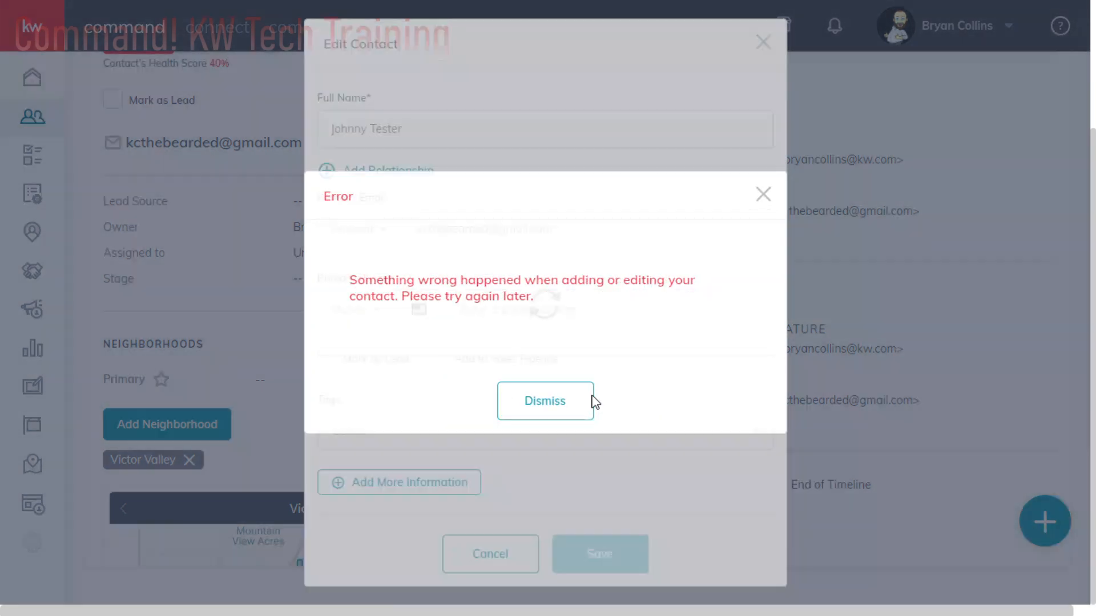
# - Review the updated contact's details, from the phone and email down to the Victor Valley neighborhood map and suggested neighborhoods
pyautogui.scroll(3, 454, 417)
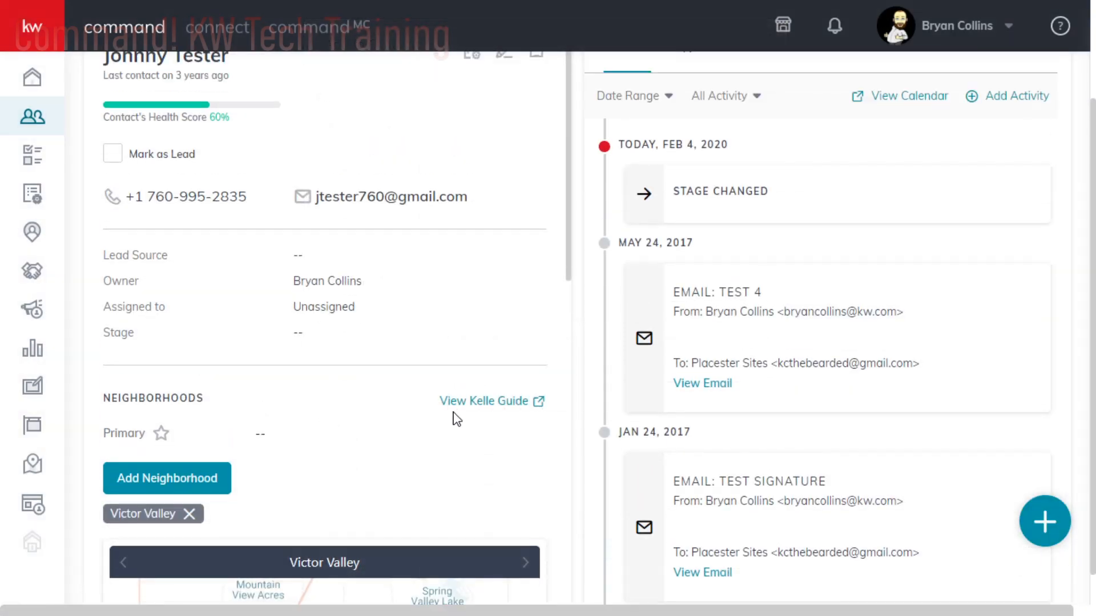
pyautogui.scroll(-4, 467, 428)
pyautogui.scroll(4, 468, 427)
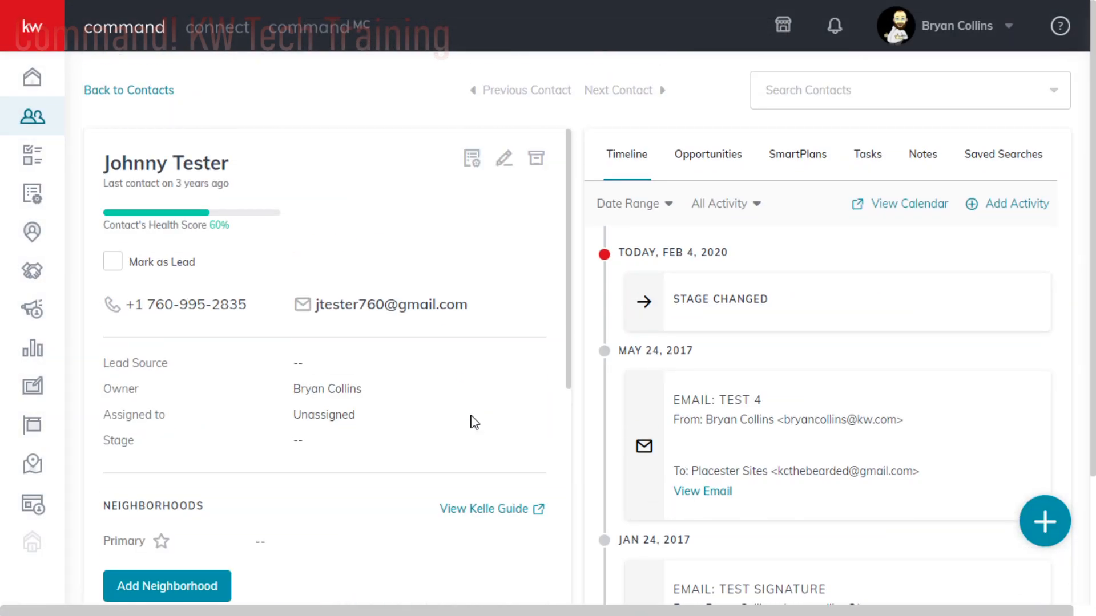
pyautogui.scroll(-2, 473, 423)
pyautogui.scroll(-4, 472, 420)
pyautogui.scroll(4, 470, 415)
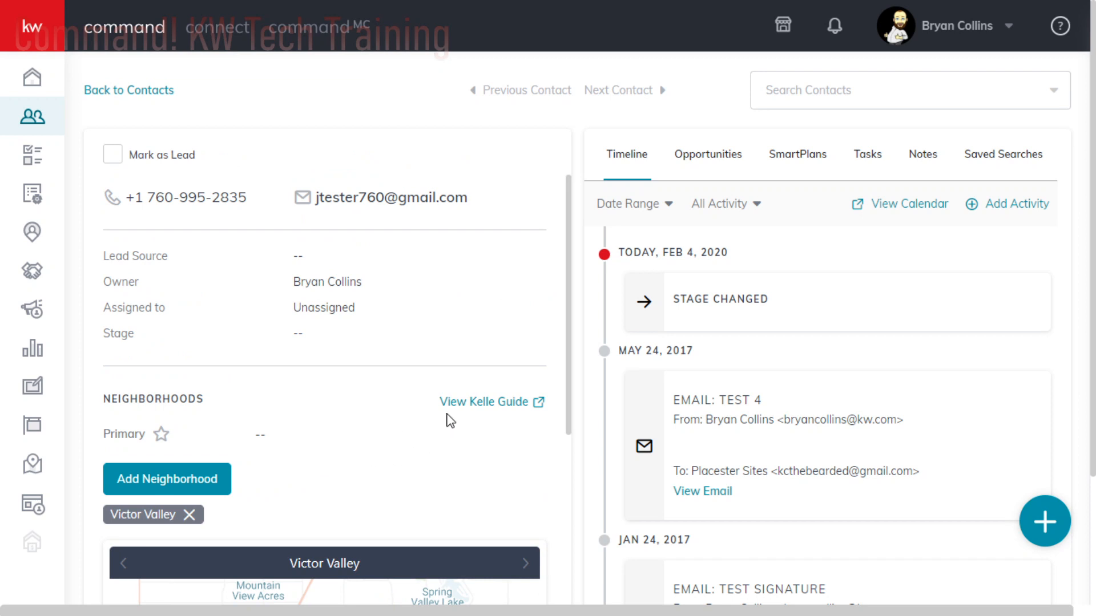
pyautogui.scroll(2, 451, 420)
pyautogui.scroll(-6, 421, 432)
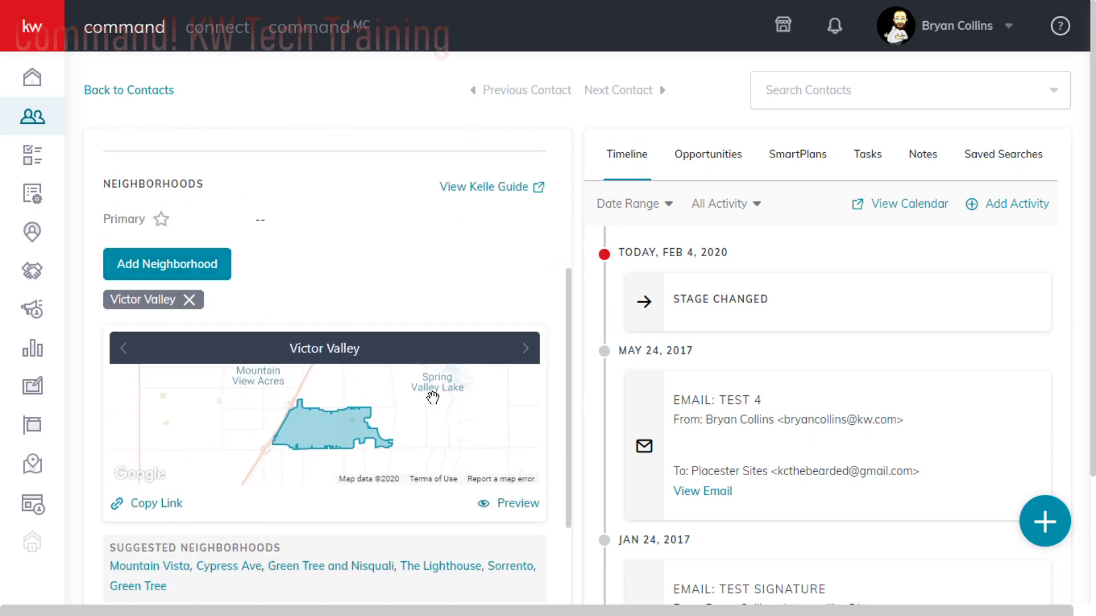
pyautogui.scroll(-3, 433, 400)
pyautogui.scroll(8, 436, 403)
pyautogui.scroll(-2, 425, 465)
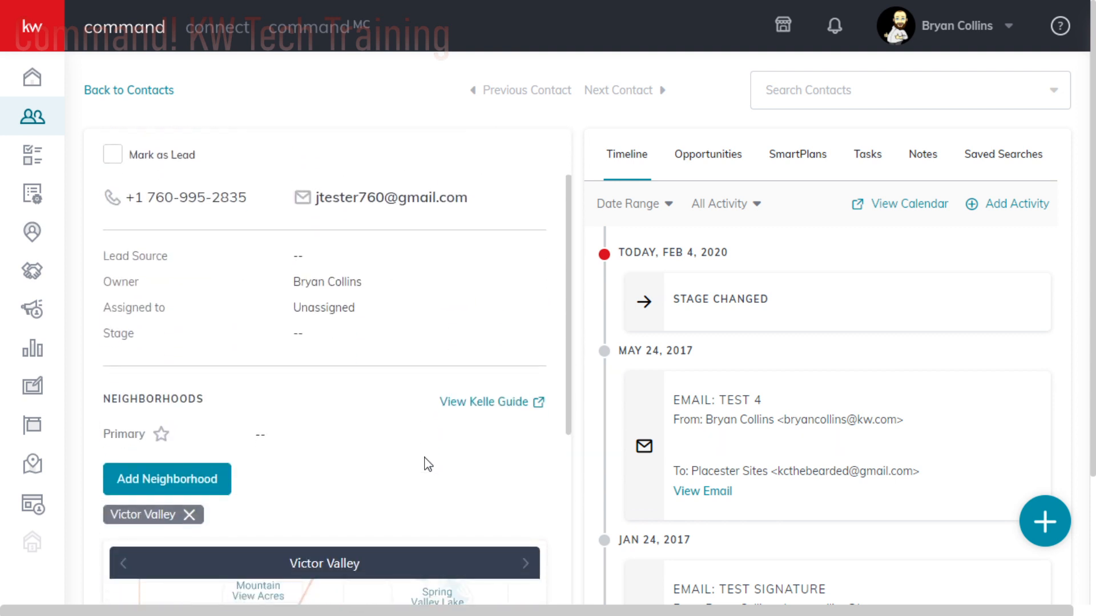
pyautogui.scroll(2, 430, 460)
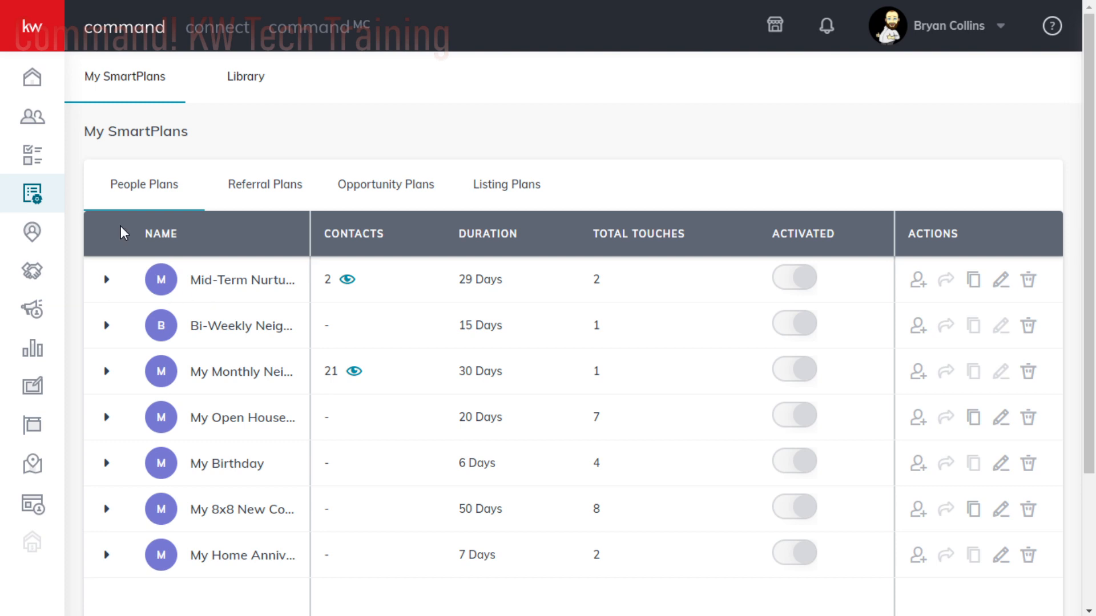
# - Open the SmartPlans library and expand the Monthly Neighborhood plan's steps to review them
pyautogui.click(245, 81)
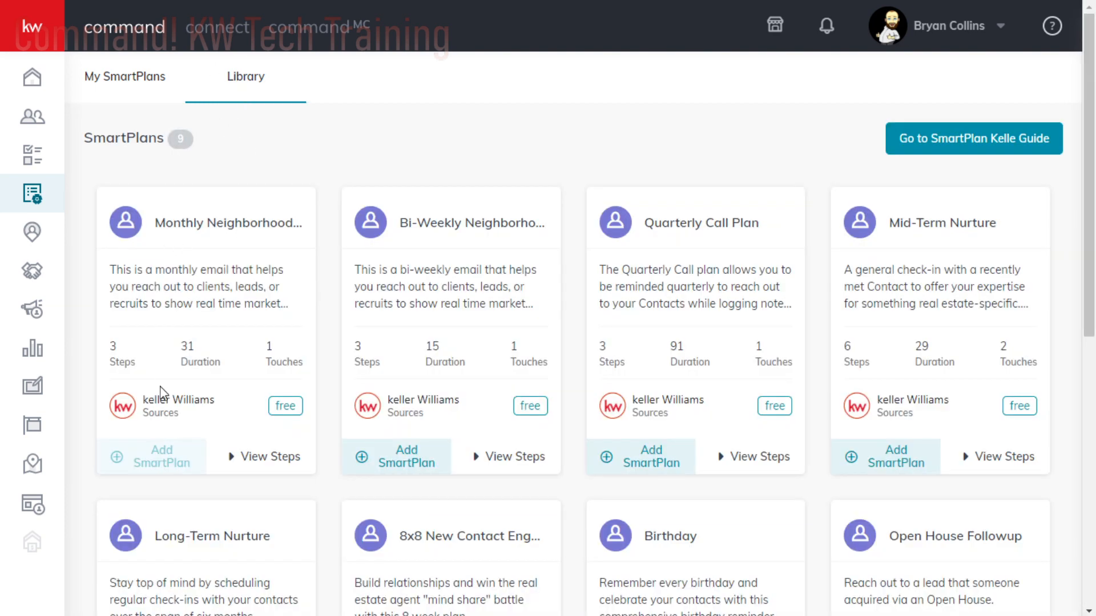
pyautogui.click(251, 456)
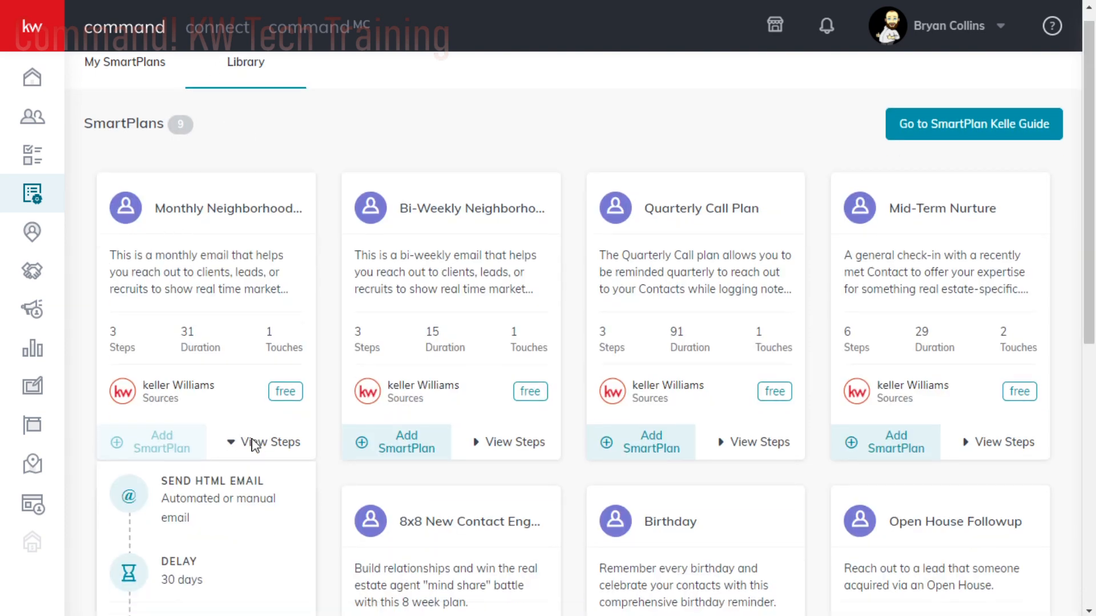
pyautogui.scroll(-5, 254, 445)
pyautogui.scroll(2, 252, 445)
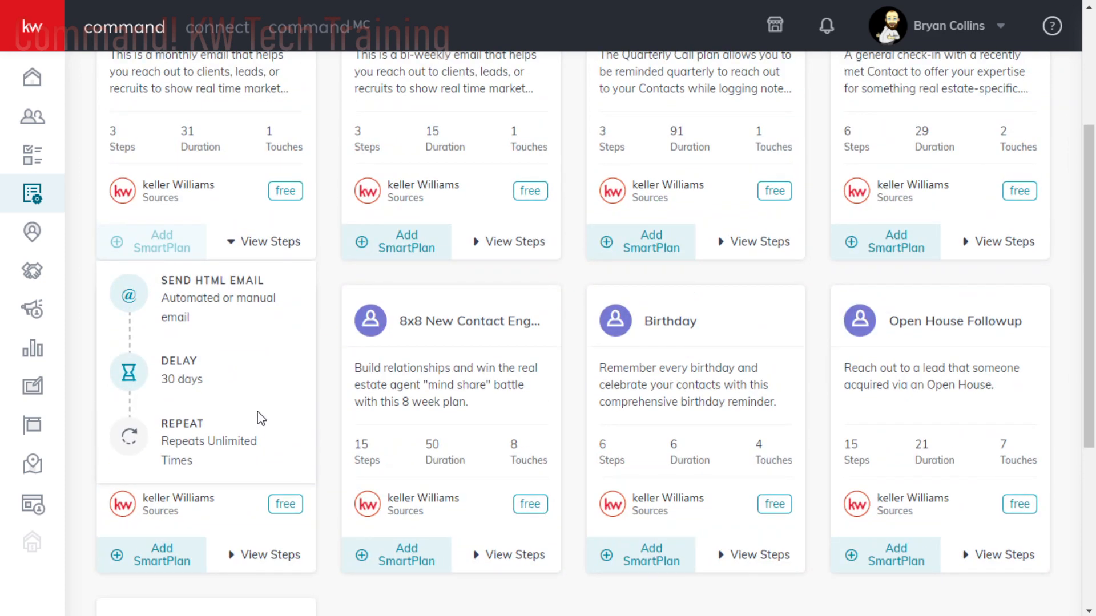
pyautogui.scroll(4, 261, 418)
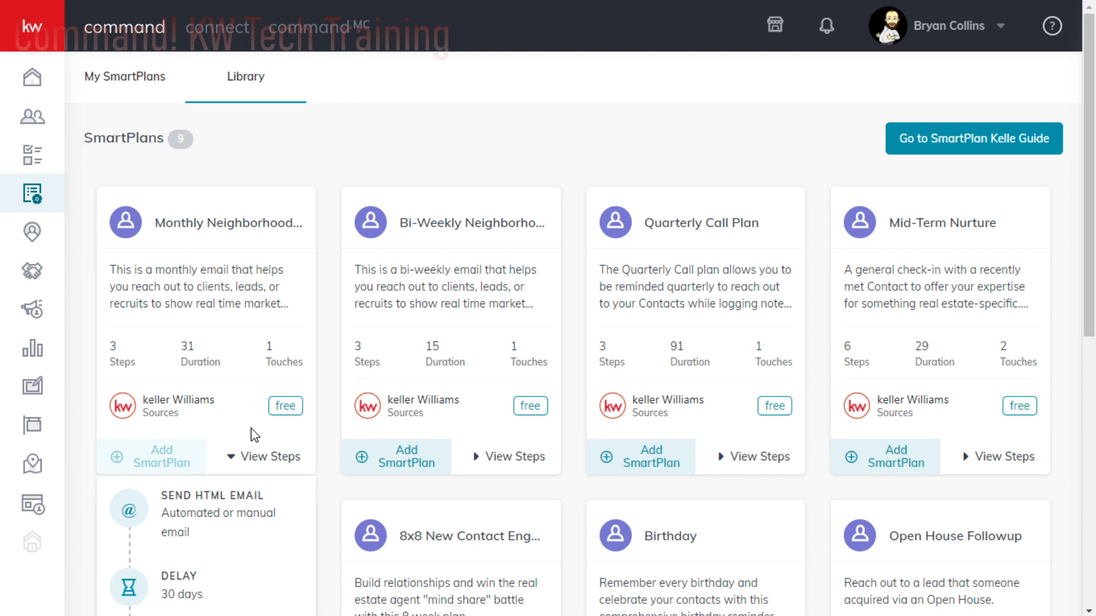
# - Return to the contacts list, open the contact tagged facebook Lead, and review its neighborhoods section
pyautogui.click(31, 114)
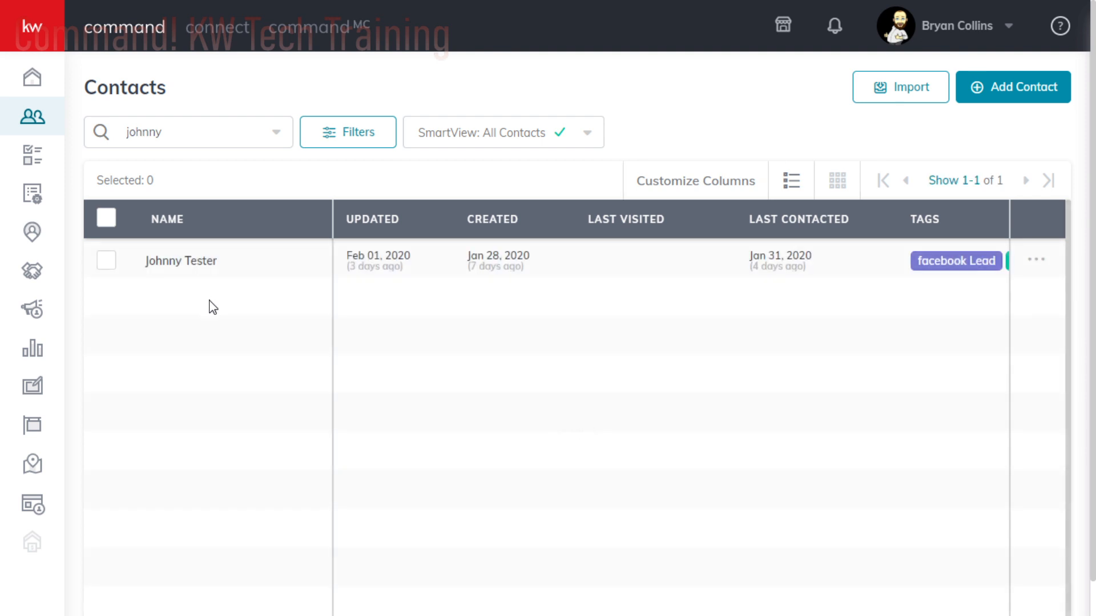
pyautogui.click(172, 266)
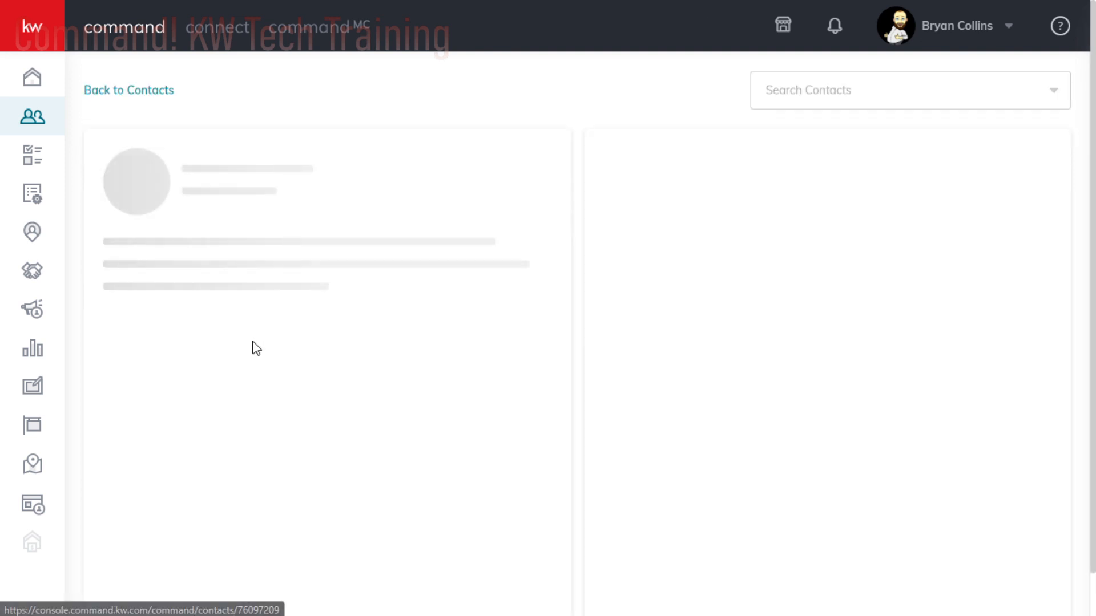
pyautogui.scroll(-5, 343, 383)
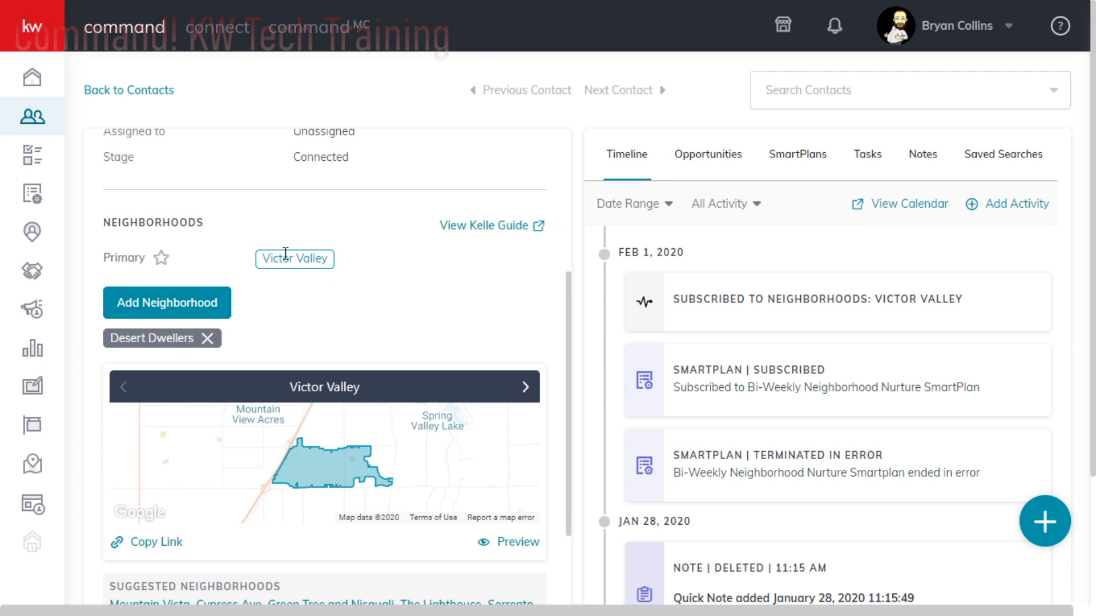
pyautogui.scroll(-4, 332, 392)
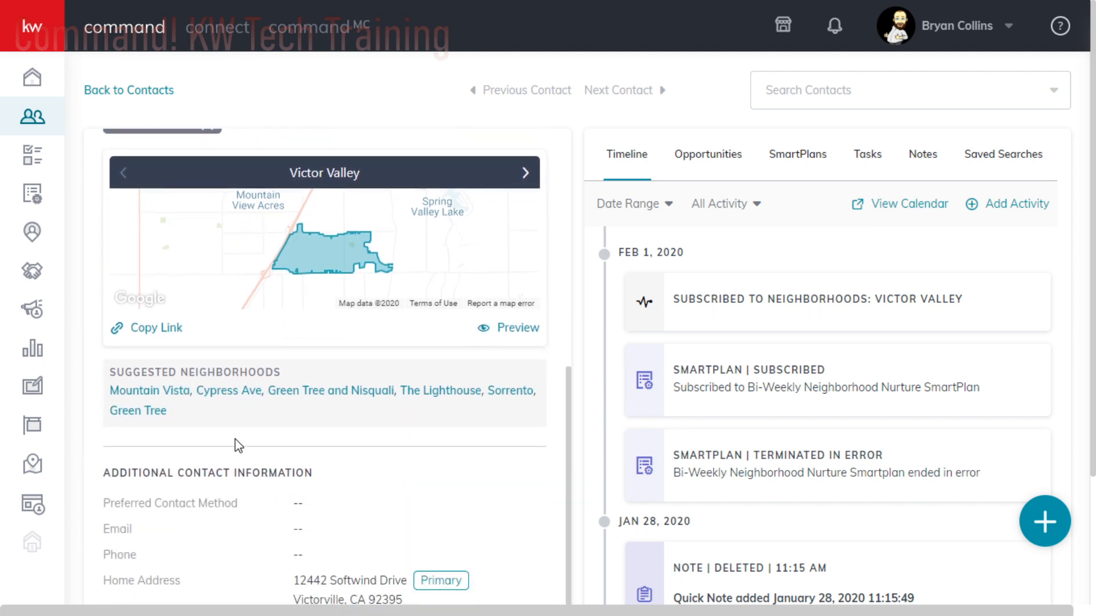
pyautogui.scroll(4, 394, 406)
pyautogui.scroll(-2, 518, 392)
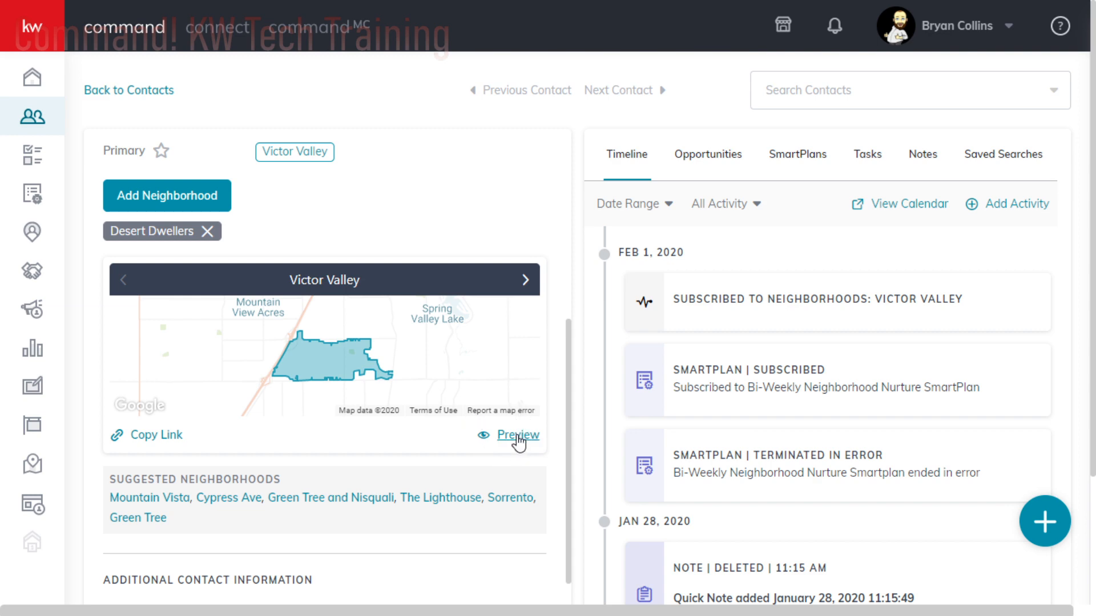
# - Preview the contact's Victor Valley neighborhood snapshot, inspect the 310k marker on the map, and browse the listings
pyautogui.click(518, 436)
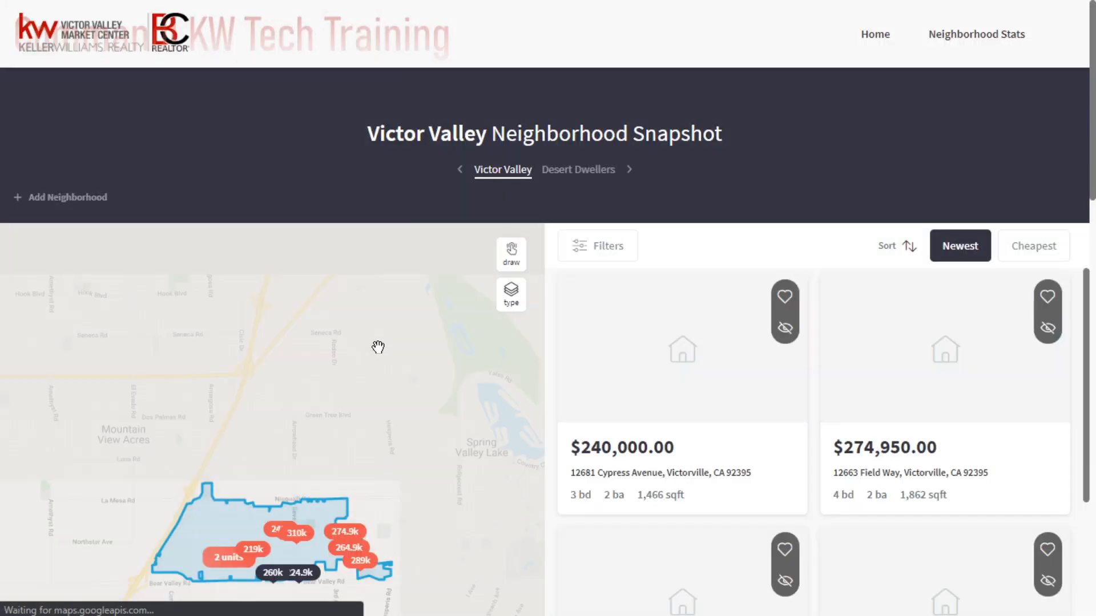
pyautogui.scroll(-2, 410, 391)
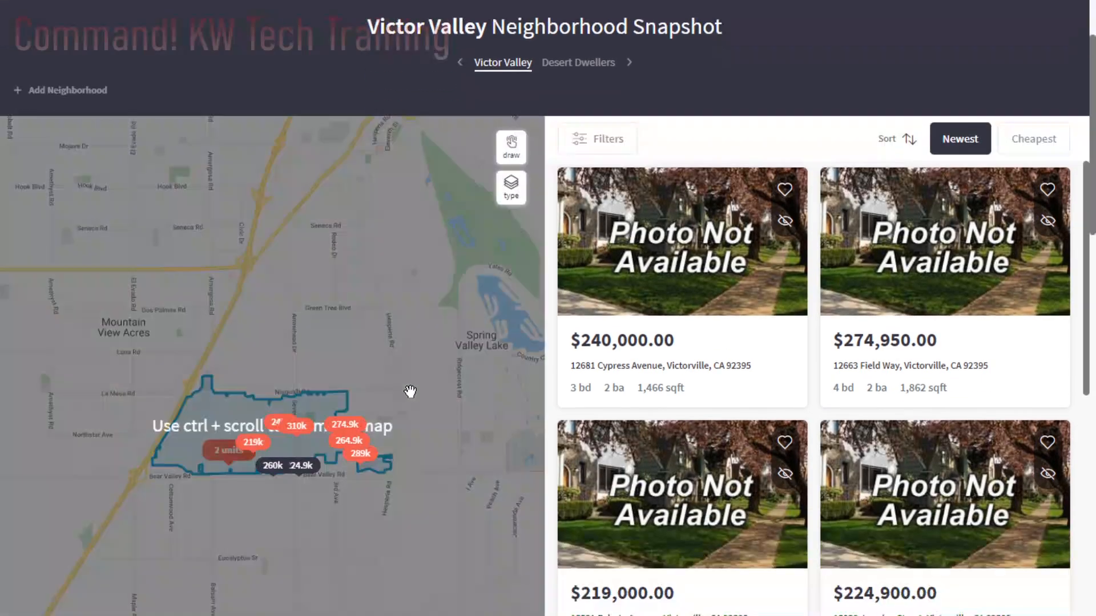
pyautogui.scroll(2, 661, 164)
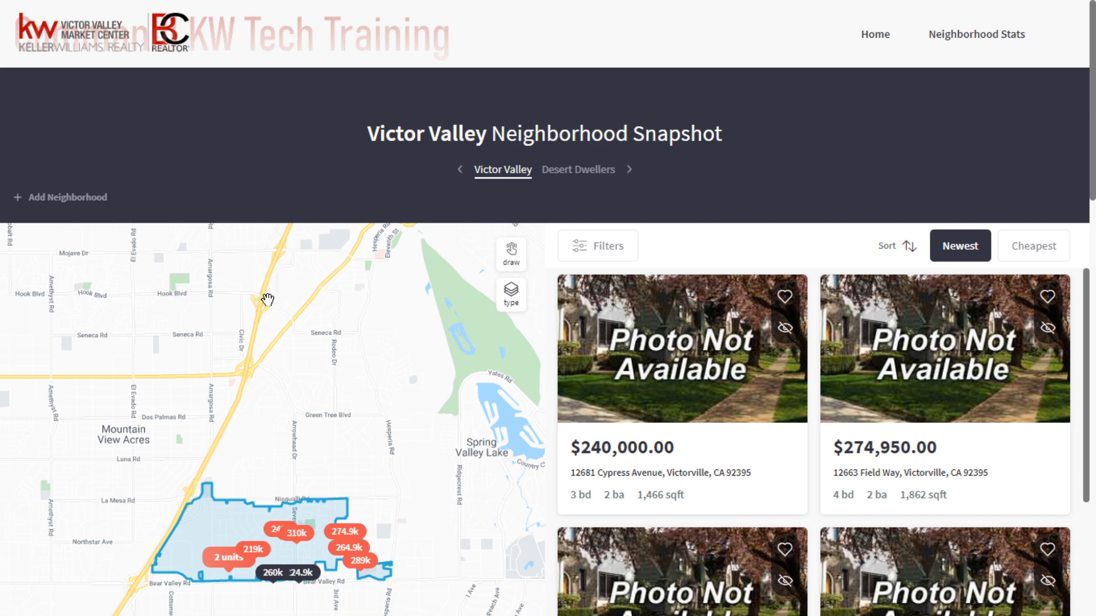
pyautogui.scroll(-2, 343, 382)
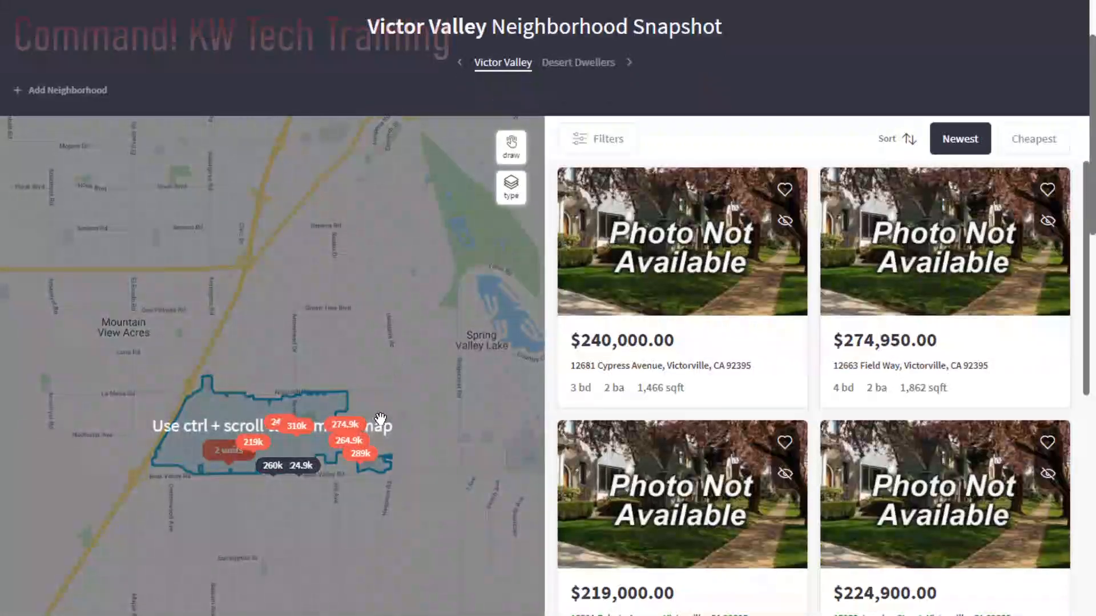
pyautogui.scroll(-2, 380, 419)
pyautogui.click(296, 324)
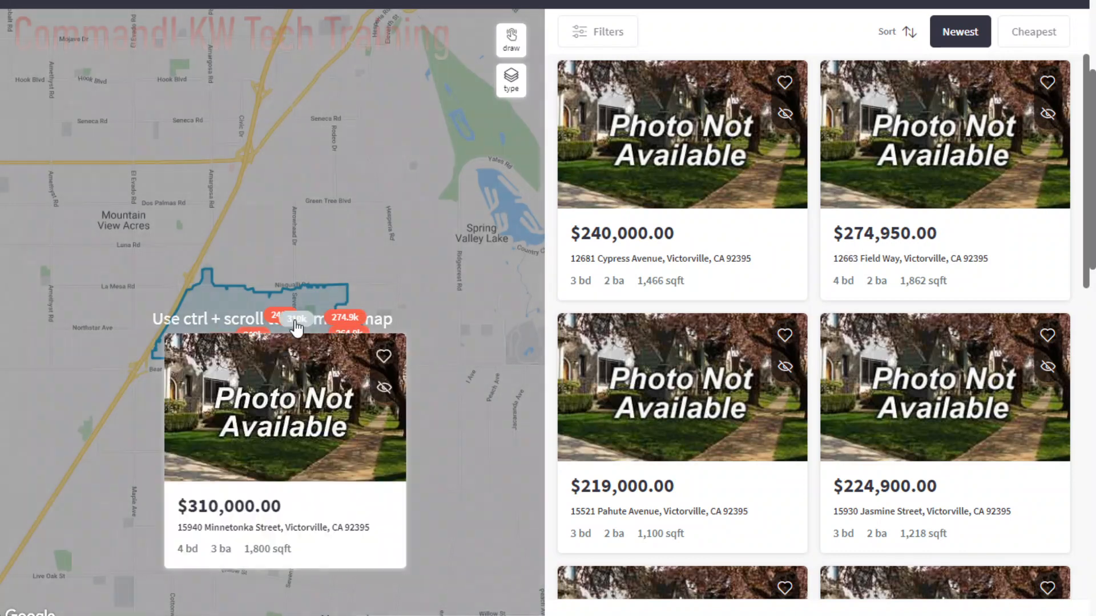
pyautogui.scroll(-6, 828, 251)
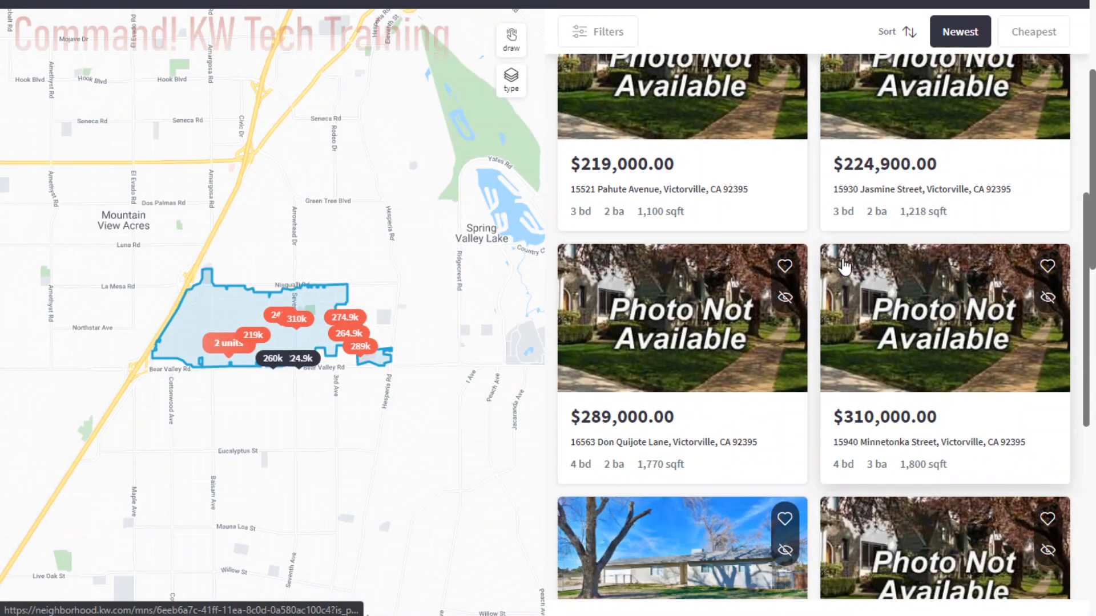
pyautogui.scroll(-7, 844, 266)
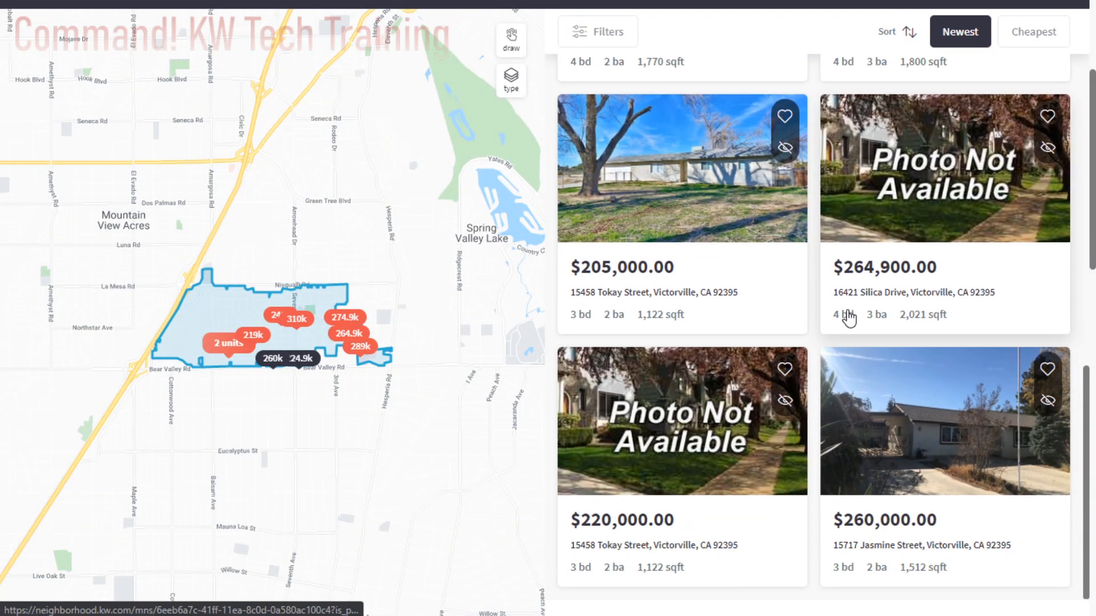
pyautogui.scroll(15, 846, 311)
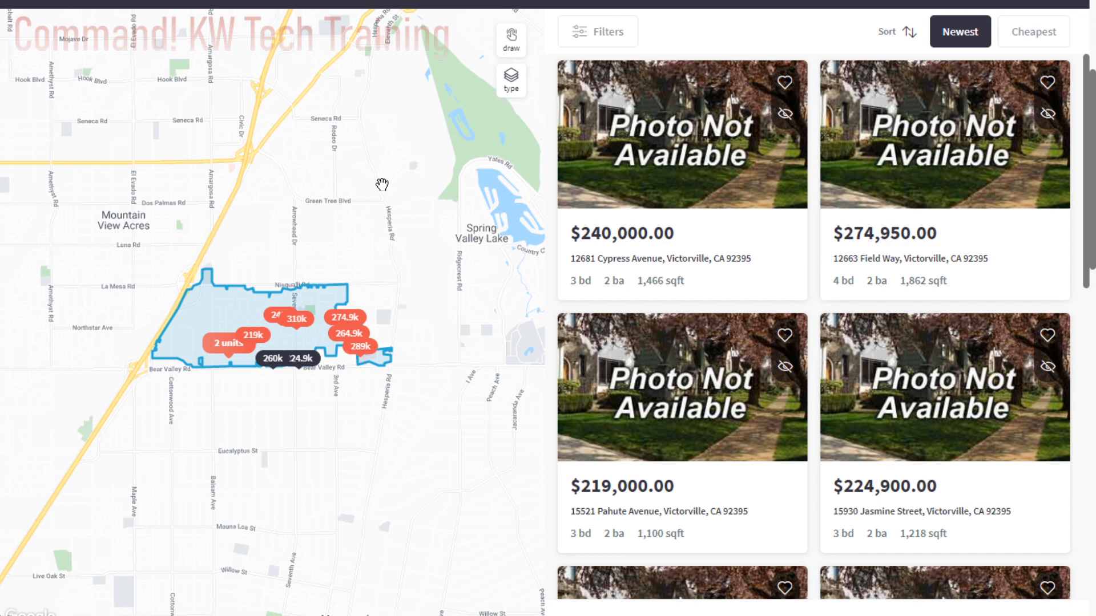
pyautogui.scroll(3, 382, 183)
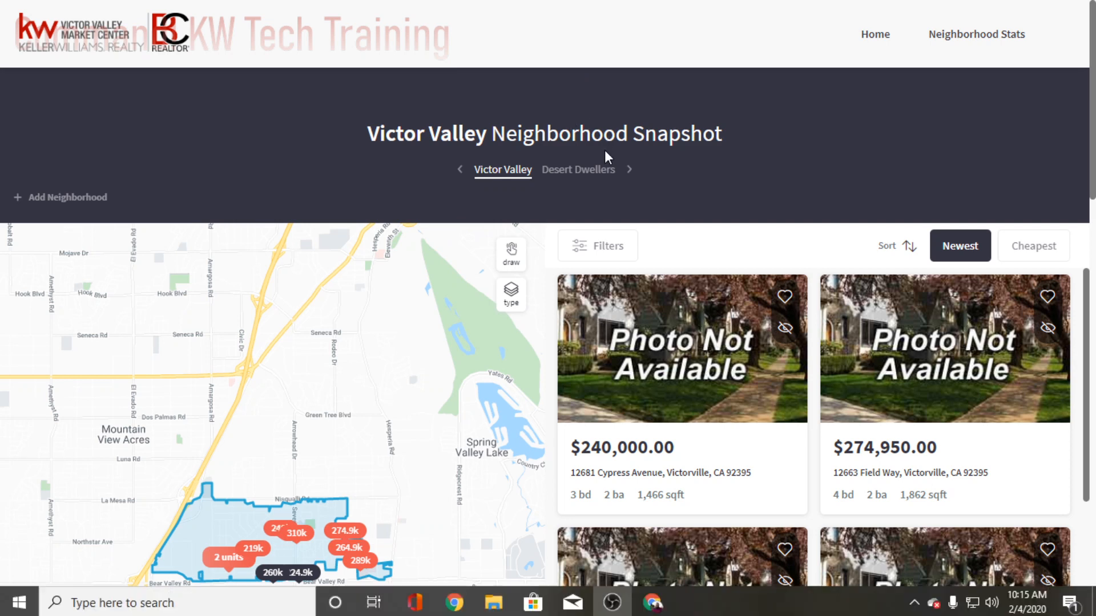
pyautogui.hotkey('alt', 'Tab')
pyautogui.hotkey('alt', 'Tab')
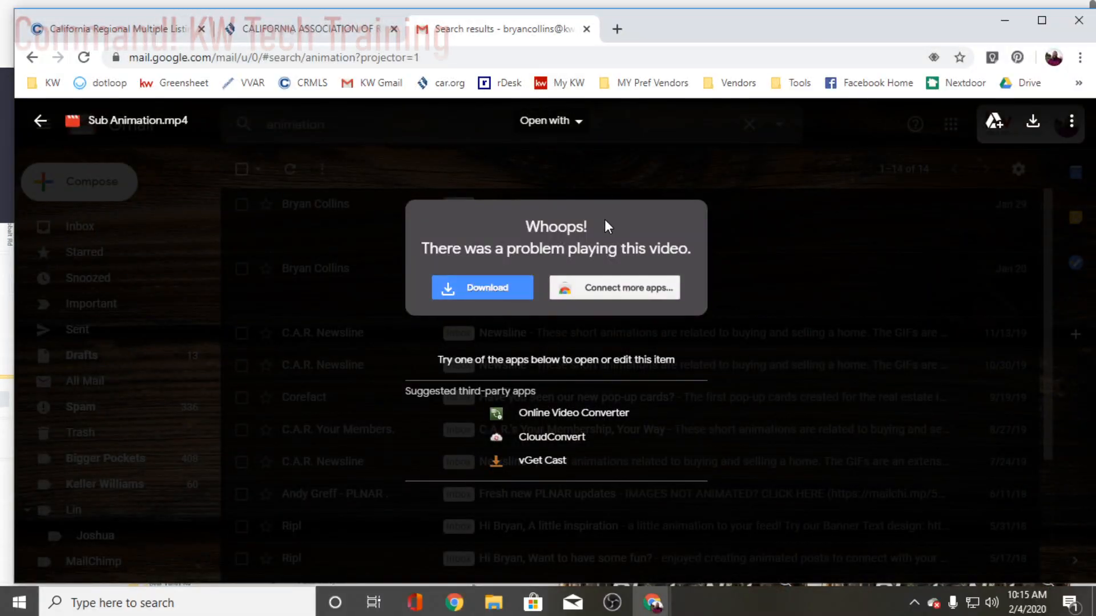
pyautogui.hotkey('alt', 'Tab')
pyautogui.hotkey('alt', 'Tab')
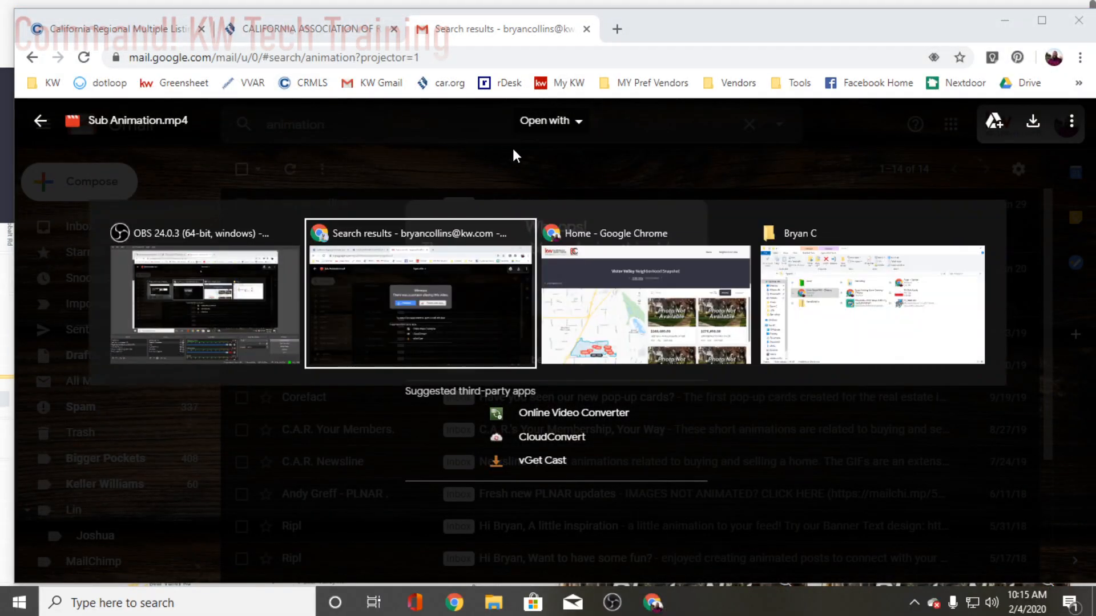
pyautogui.hotkey('alt', 'Tab')
pyautogui.hotkey('alt', 'Tab')
pyautogui.hotkey('alt', 'Tab')
pyautogui.hotkey('alt', 'Tab')
pyautogui.hotkey('alt', 'Tab')
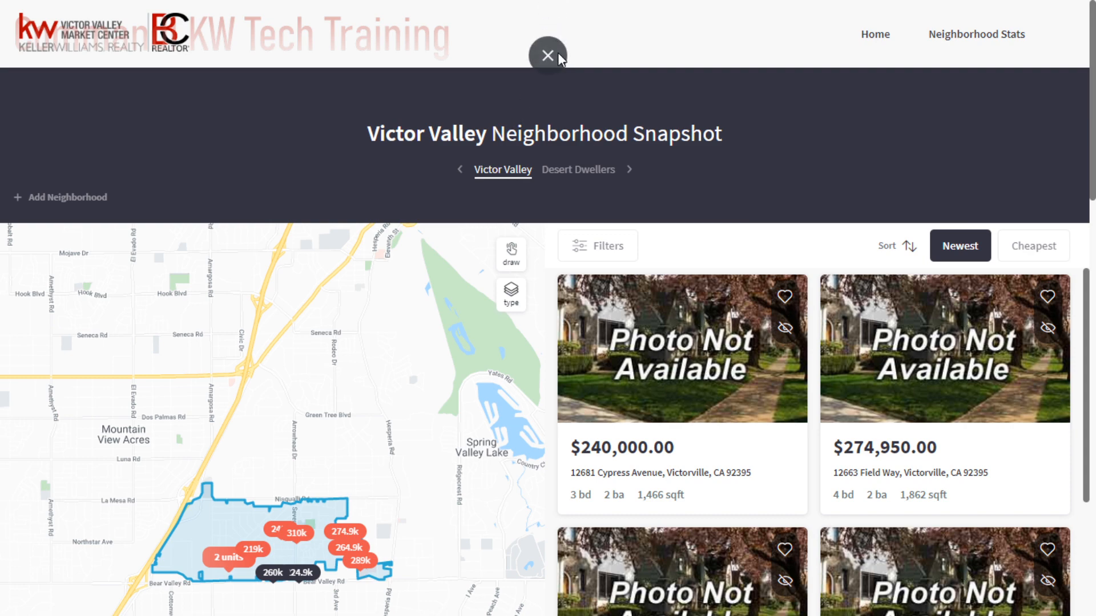
# - Close the Victor Valley neighborhood snapshot and return to the start of the contact's details
pyautogui.click(551, 51)
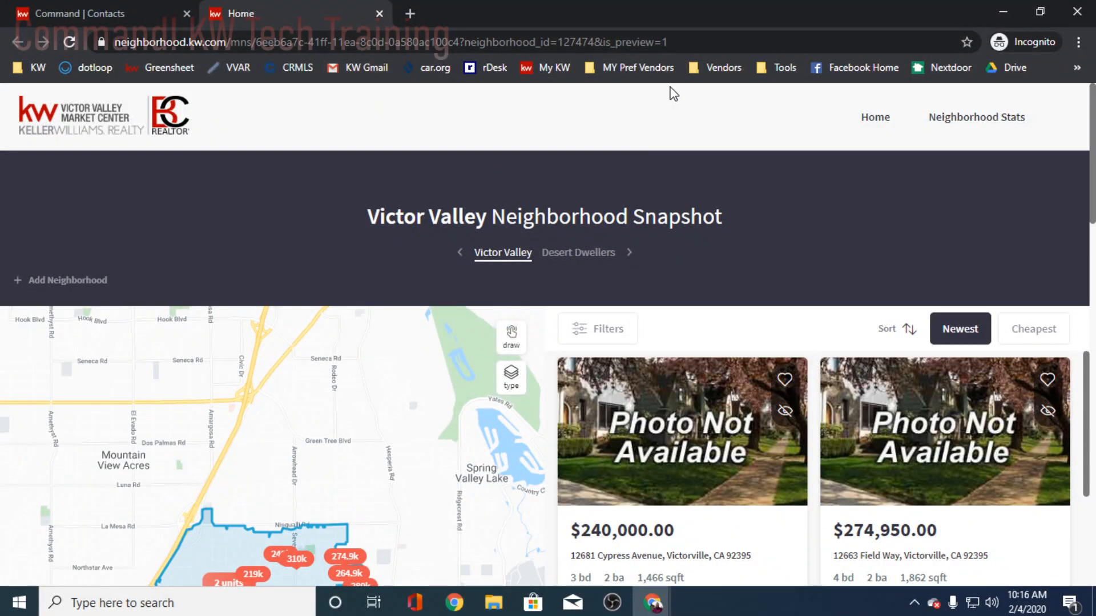
pyautogui.scroll(-3, 341, 311)
pyautogui.scroll(3, 332, 314)
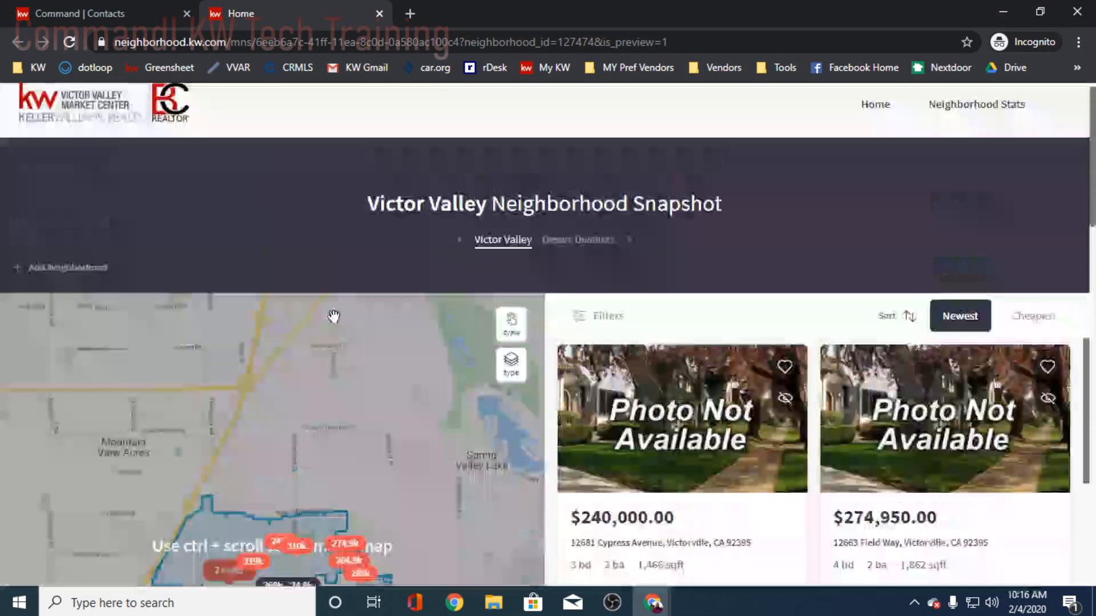
pyautogui.click(379, 13)
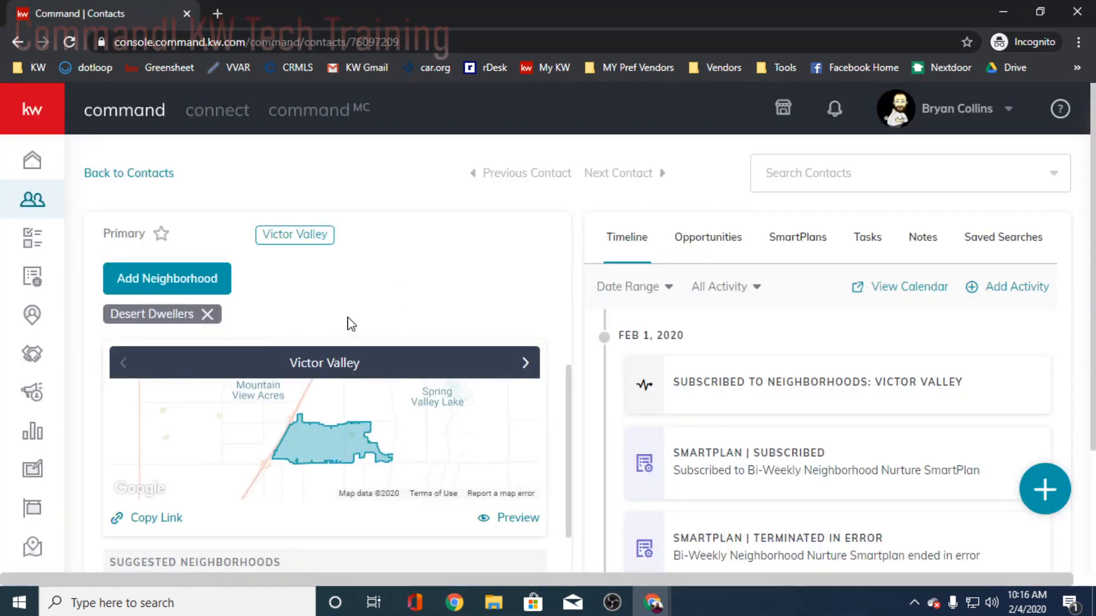
pyautogui.scroll(4, 233, 309)
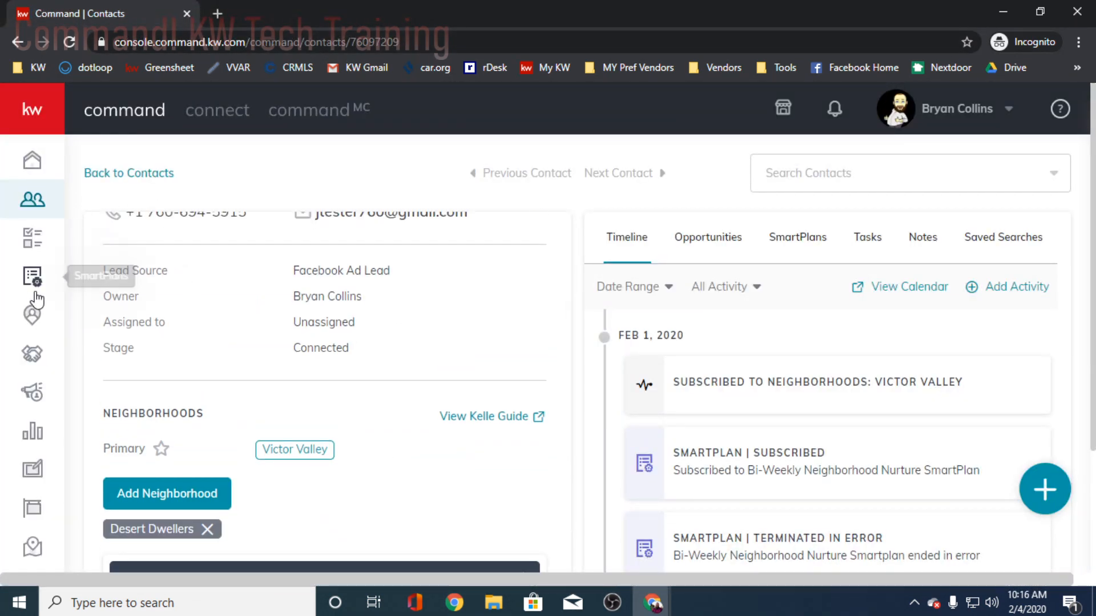
pyautogui.scroll(3, 386, 381)
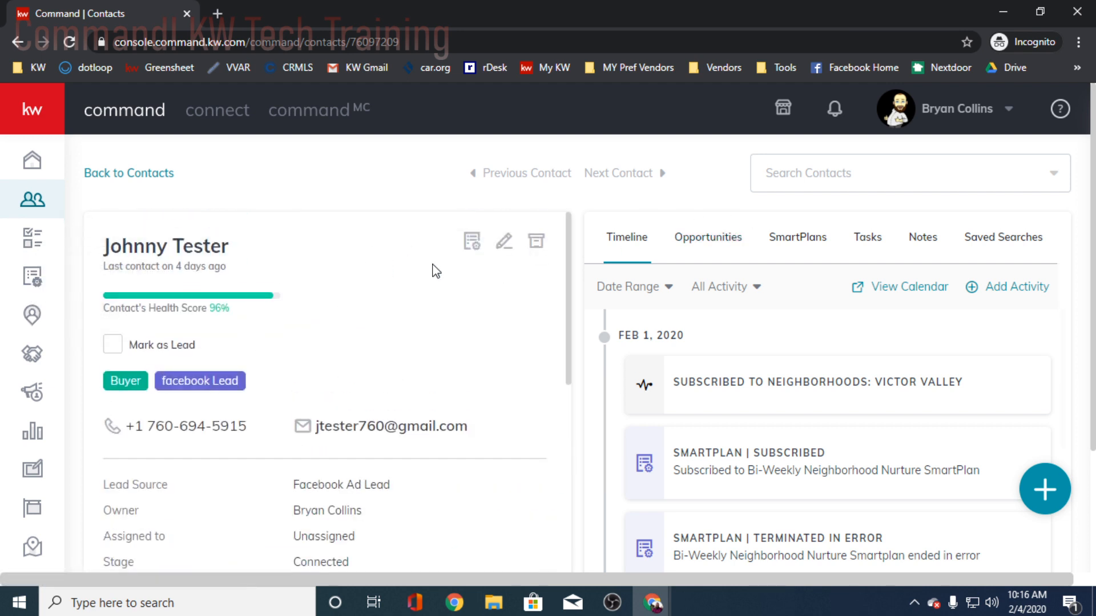
# - Start adding the contact to a SmartPlan and expand My Monthly Neighborhood Nurture to review its steps
pyautogui.click(789, 244)
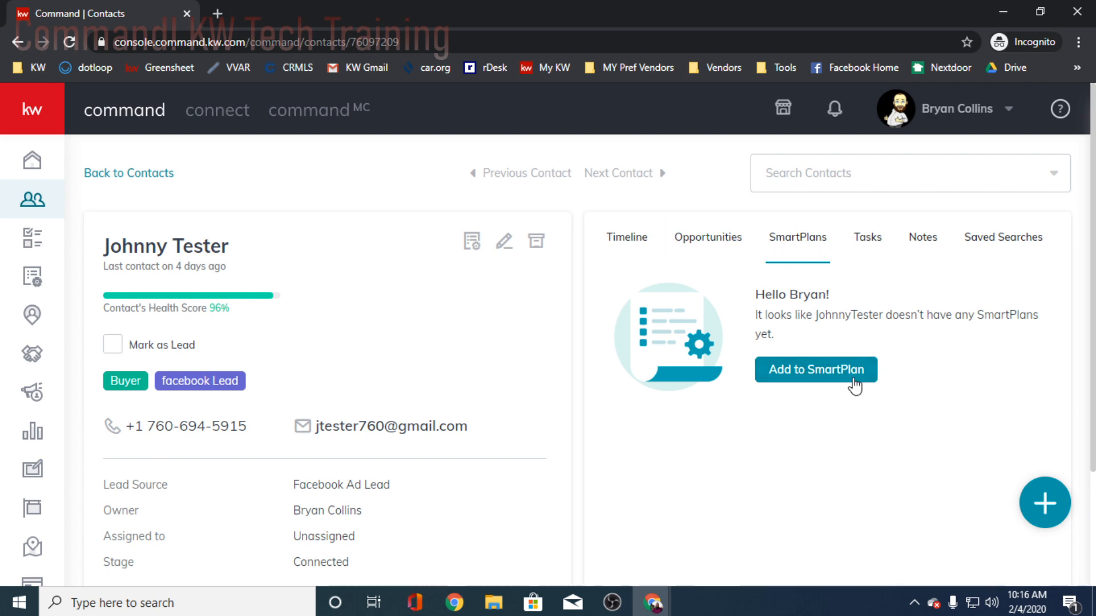
pyautogui.click(797, 371)
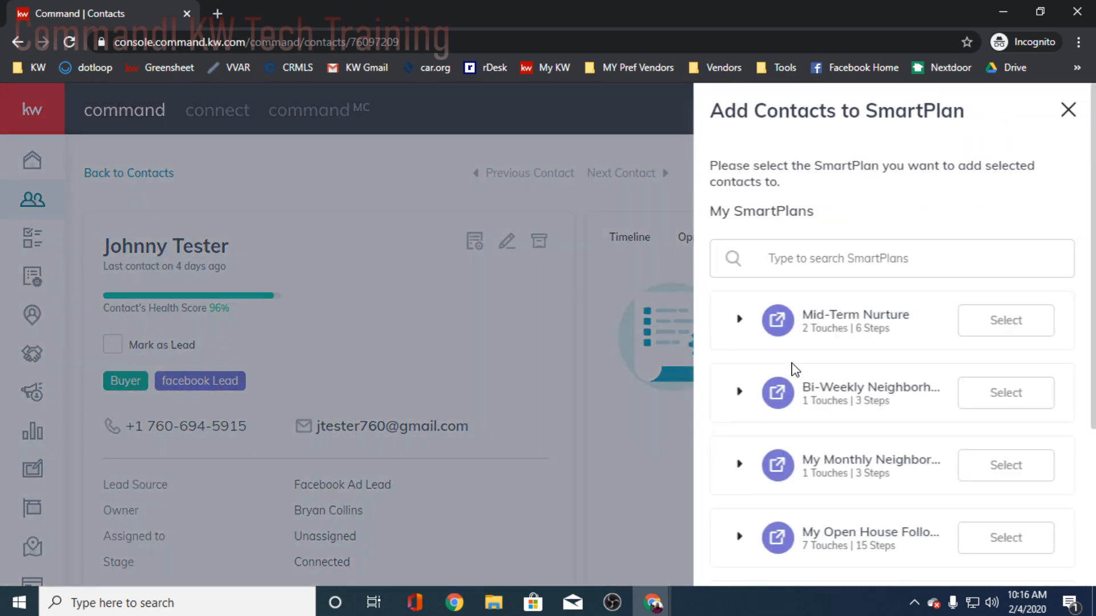
pyautogui.scroll(-2, 827, 351)
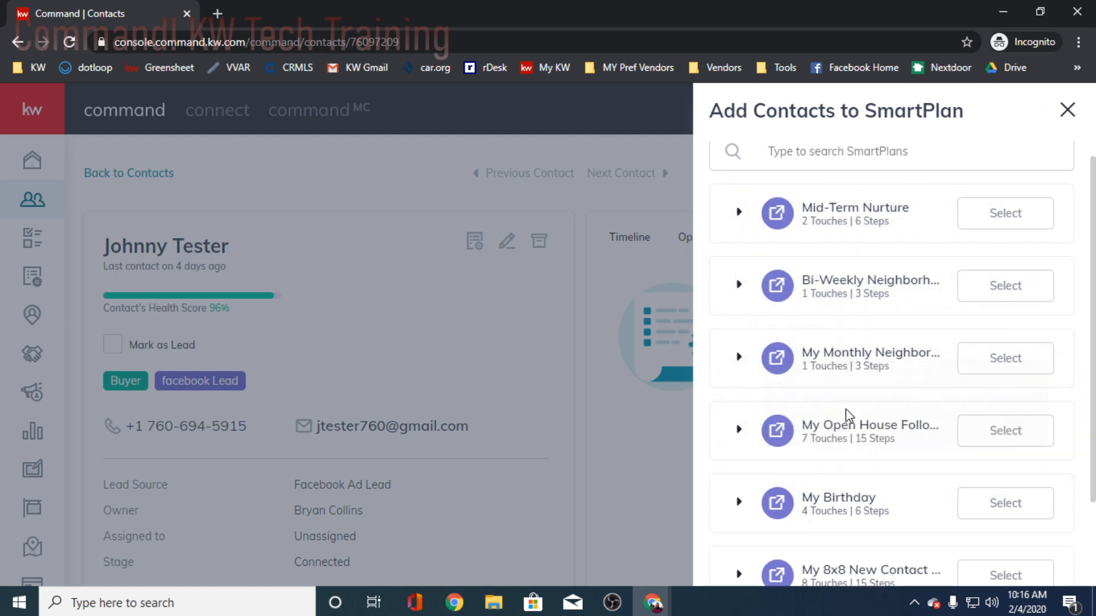
pyautogui.moveTo(832, 354)
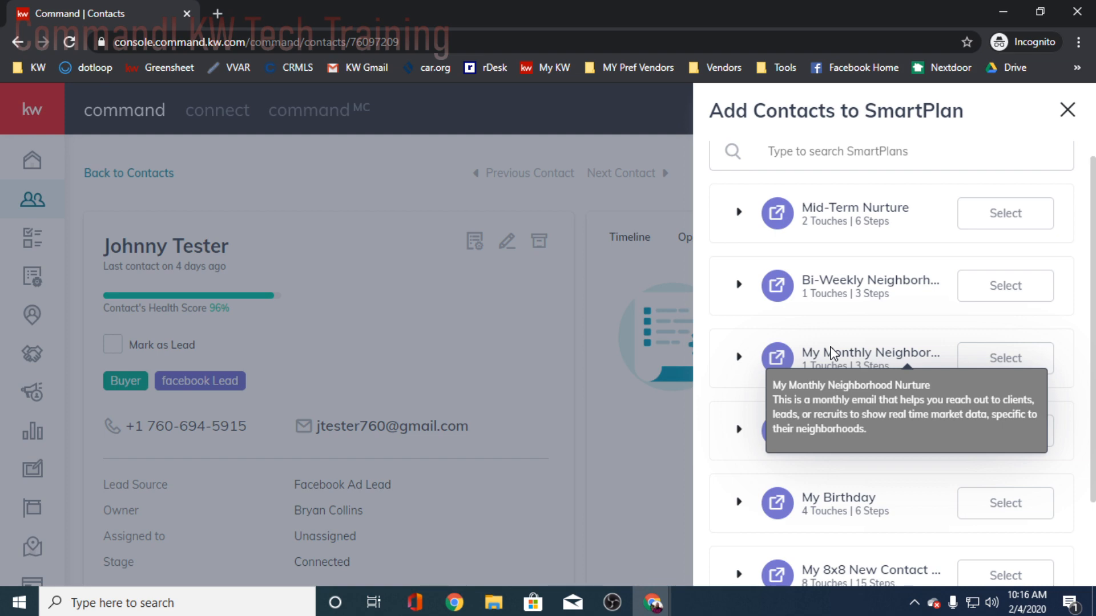
pyautogui.click(1013, 368)
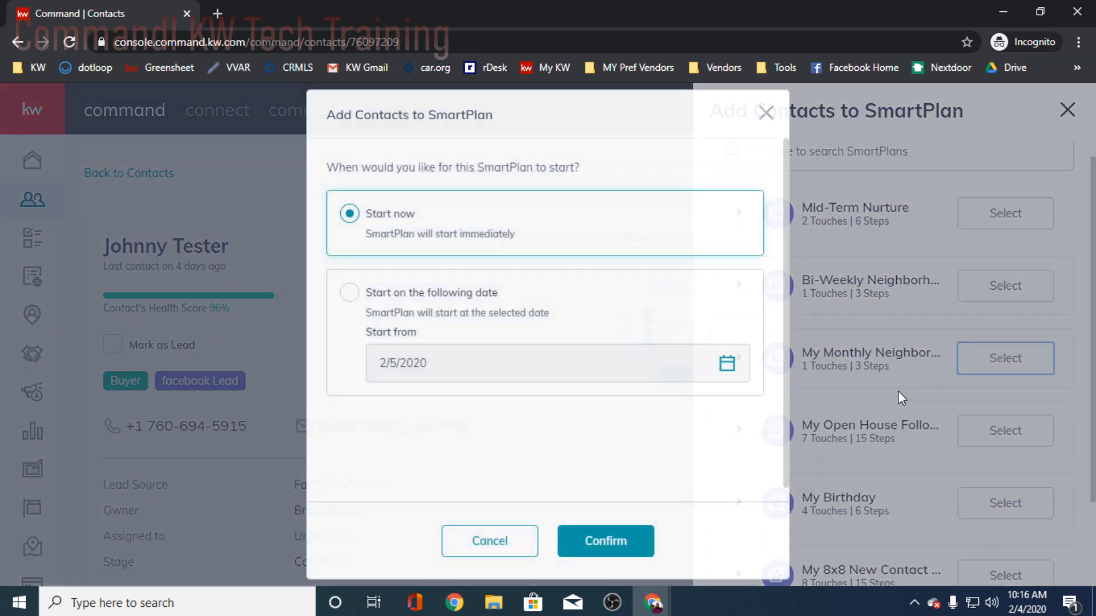
pyautogui.click(767, 114)
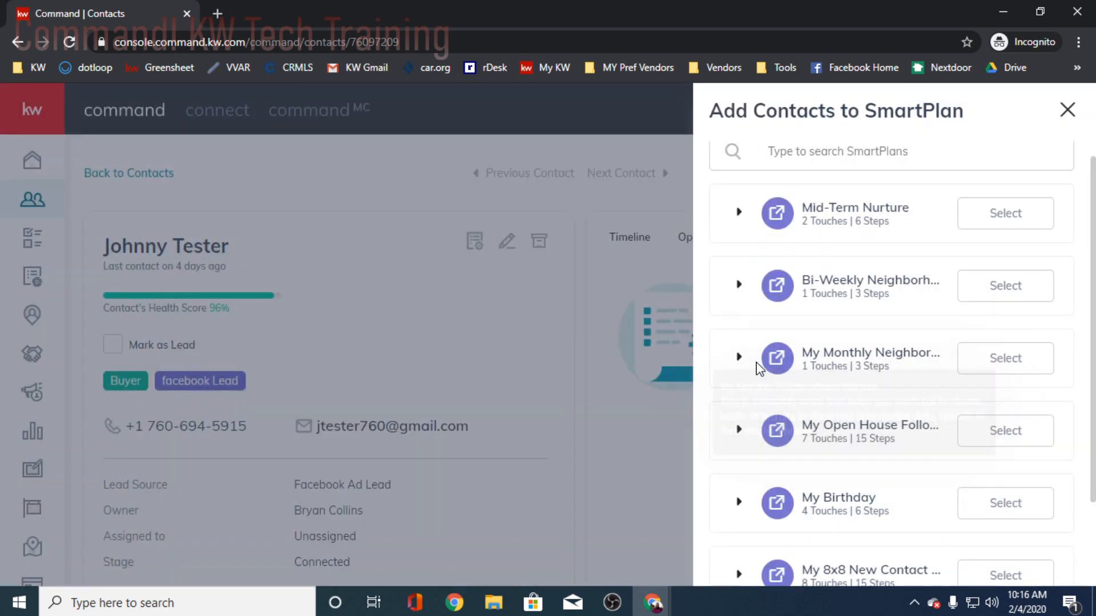
pyautogui.click(739, 357)
pyautogui.scroll(-2, 856, 408)
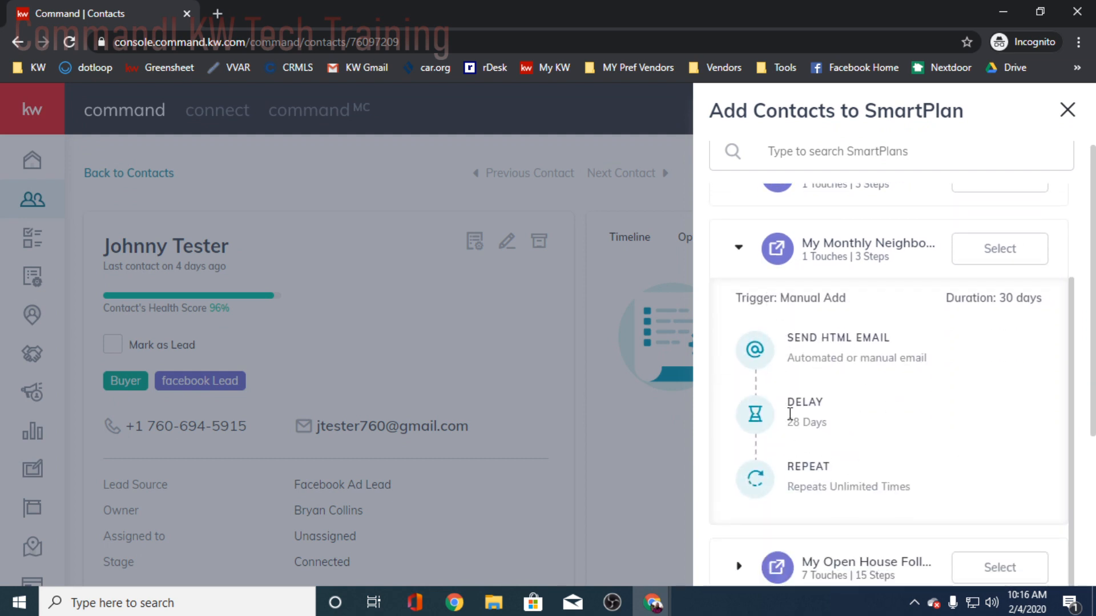
pyautogui.scroll(-1, 835, 472)
pyautogui.scroll(1, 835, 471)
# - Subscribe the contact to My Monthly Neighborhood Nurture with the Start now option, reviewing the plan's steps before confirming
pyautogui.click(1007, 255)
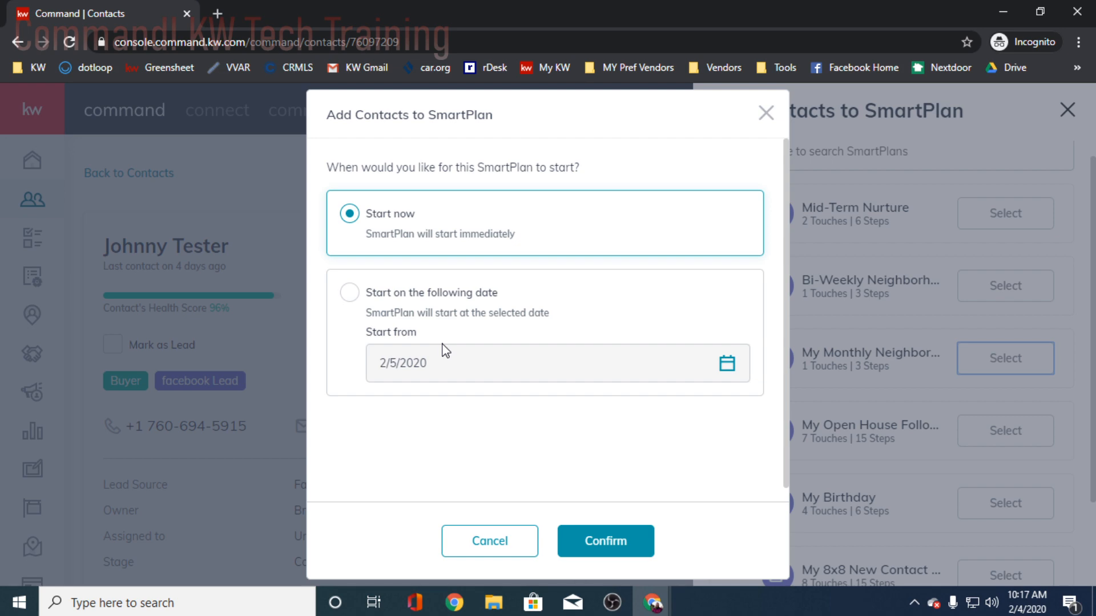
pyautogui.click(618, 546)
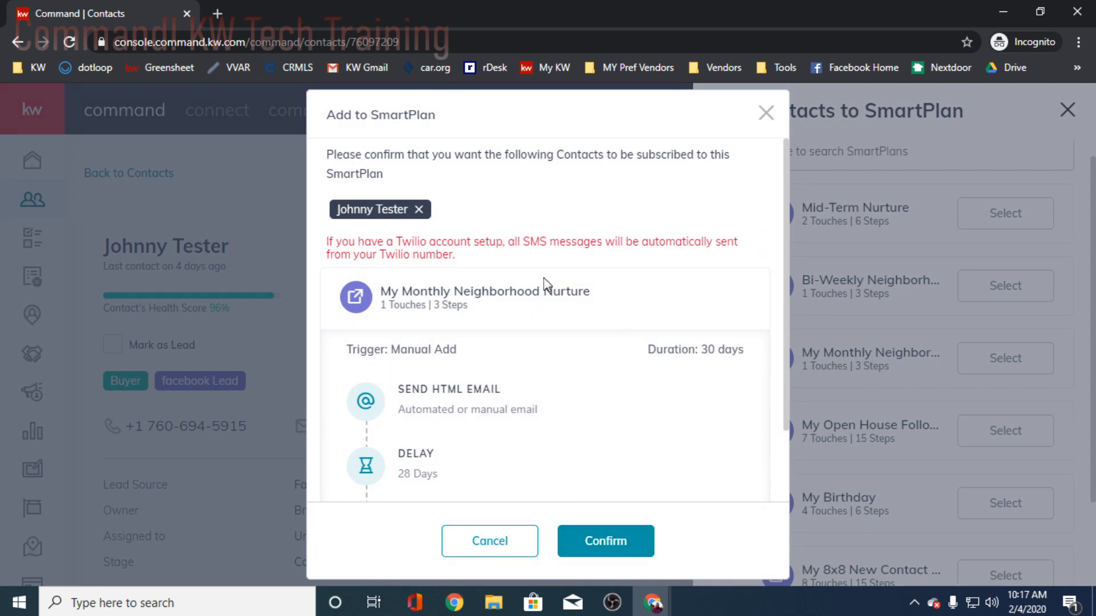
pyautogui.scroll(-3, 547, 288)
pyautogui.scroll(3, 548, 308)
pyautogui.scroll(-1, 596, 302)
pyautogui.scroll(-2, 596, 303)
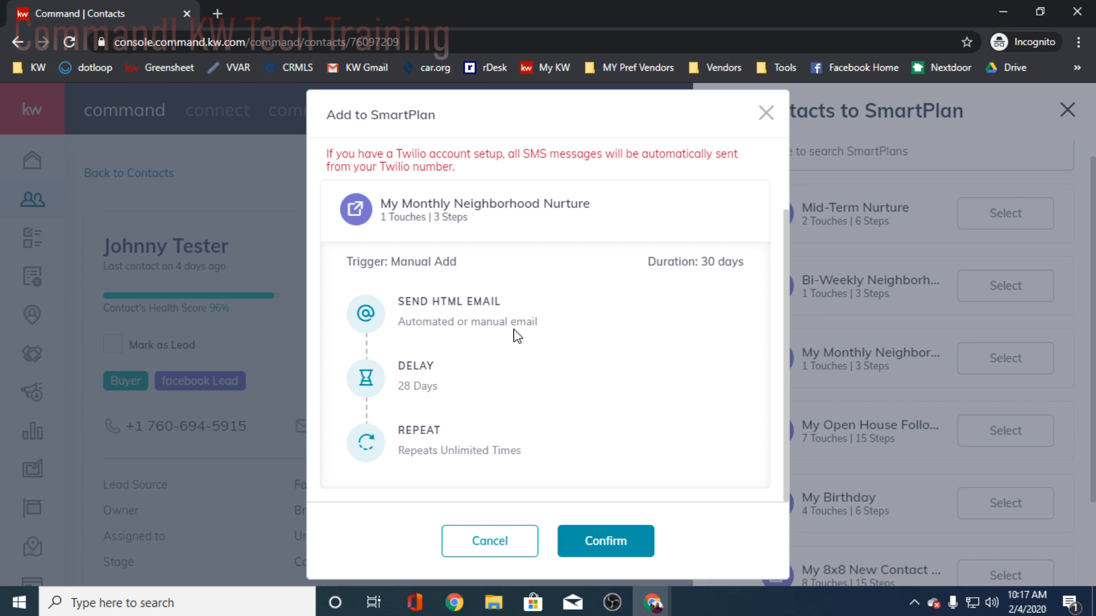
pyautogui.scroll(2, 574, 410)
pyautogui.scroll(-2, 587, 406)
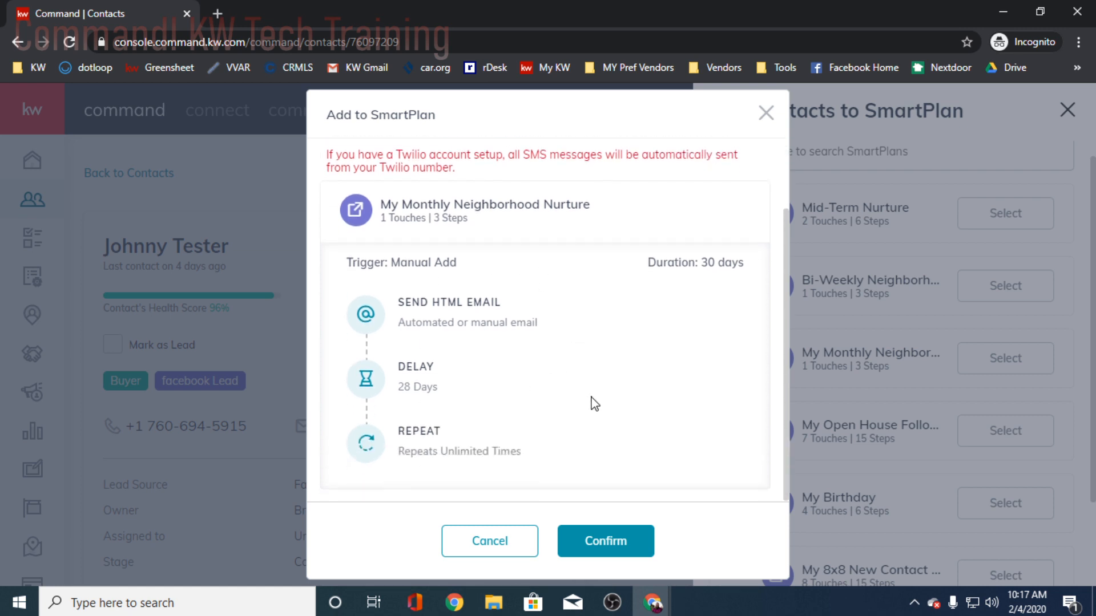
pyautogui.click(621, 542)
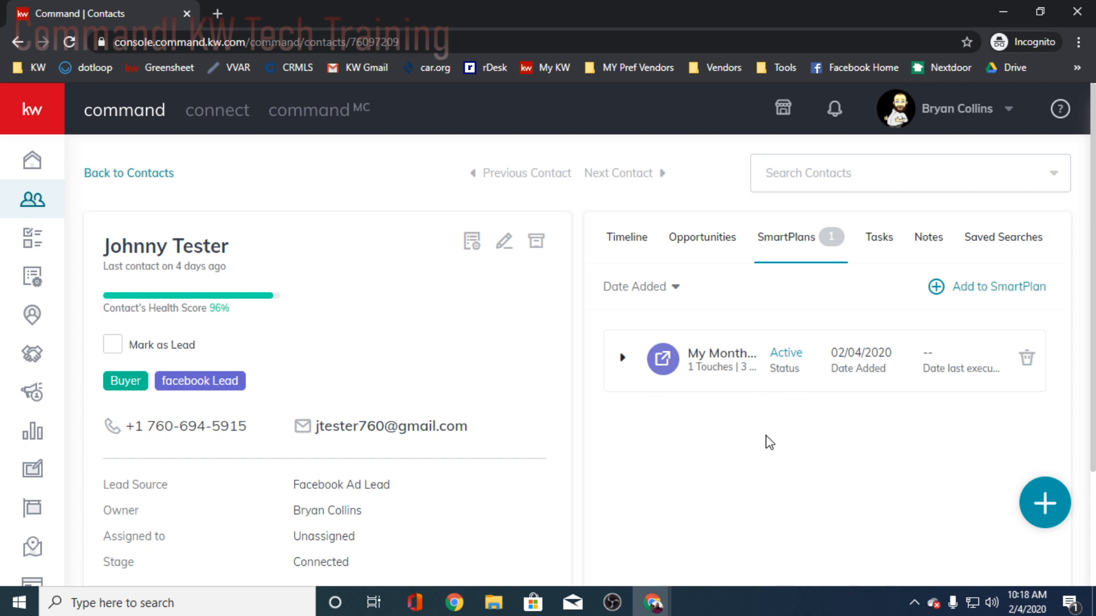
# - Look over the contact's record, open My SmartPlans, and check the list of people plans
pyautogui.scroll(-1, 770, 436)
pyautogui.scroll(-3, 767, 436)
pyautogui.scroll(3, 767, 436)
pyautogui.click(23, 281)
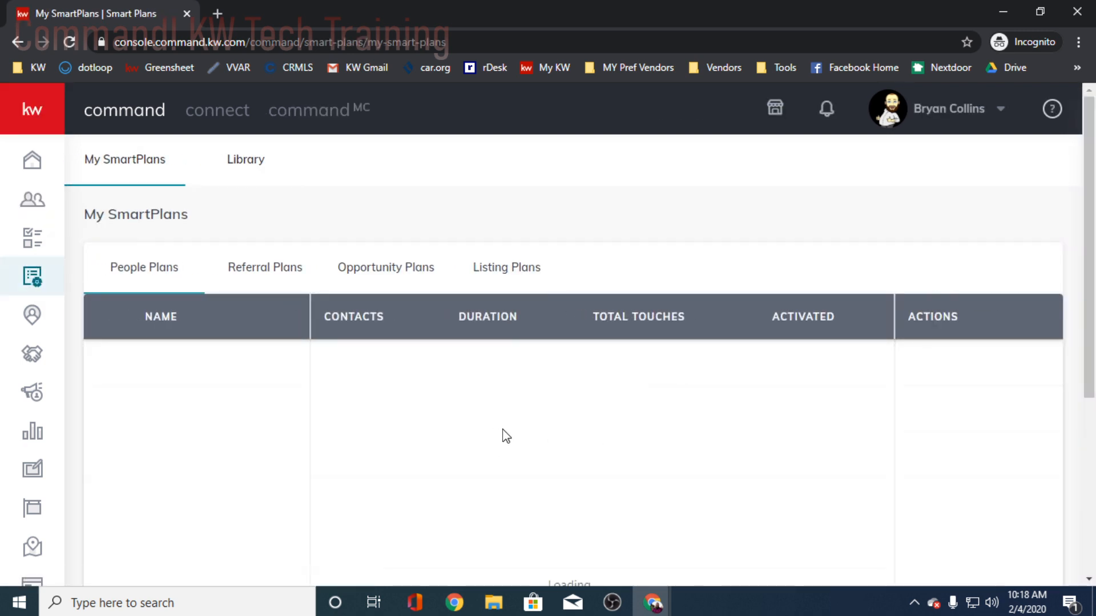
pyautogui.scroll(-2, 278, 384)
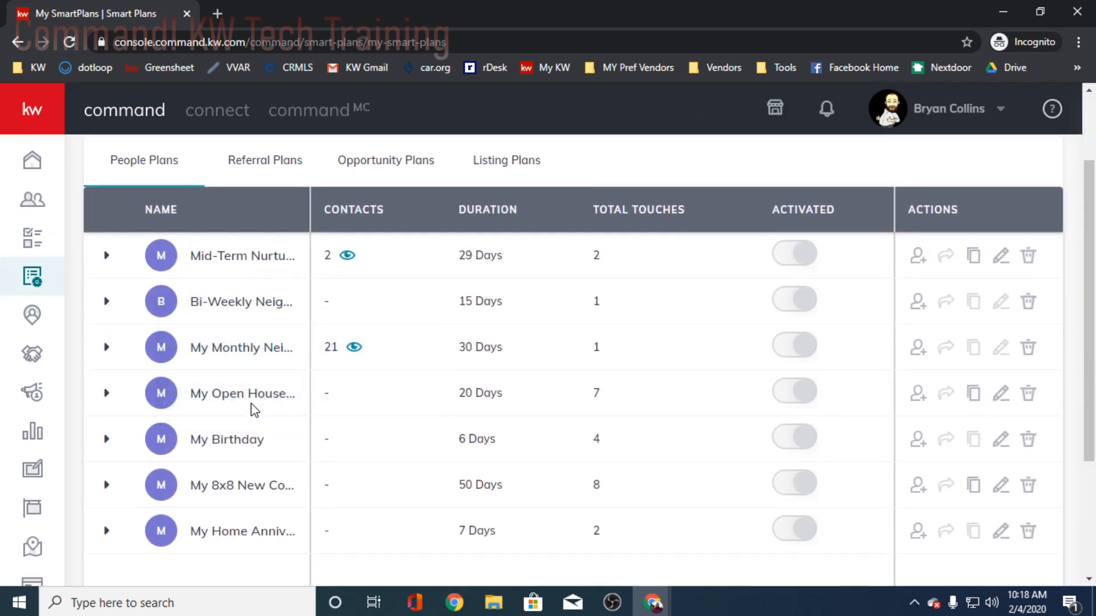
pyautogui.moveTo(217, 351)
pyautogui.scroll(2, 274, 294)
# - Add the Bi-Weekly Neighborhood plan from the library to My SmartPlans under the name My Bi-Weekly Neighborhood Nurture
pyautogui.click(247, 161)
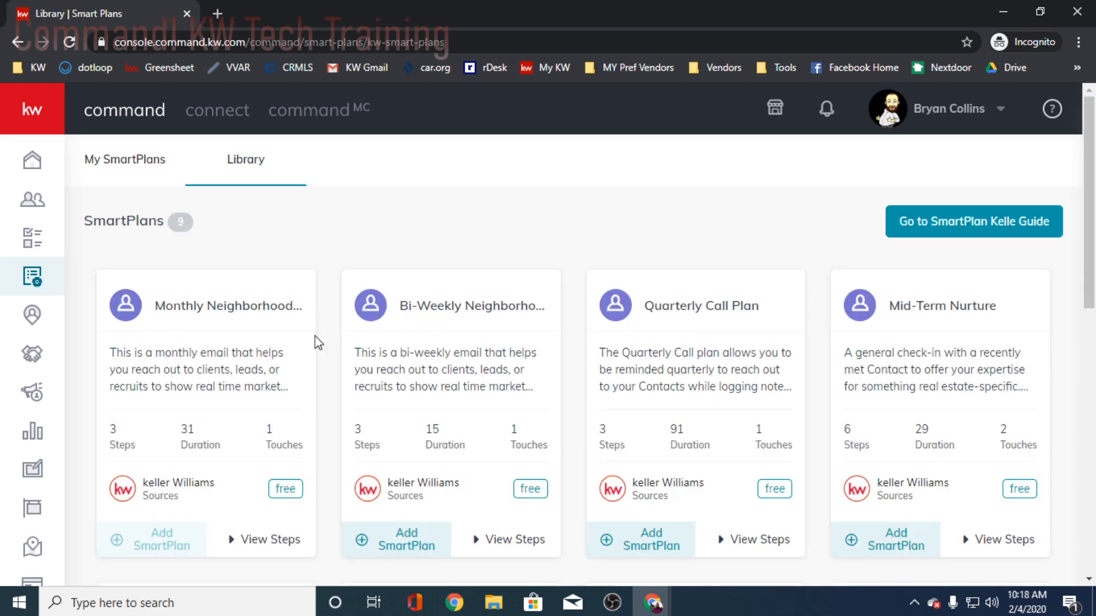
pyautogui.scroll(-2, 313, 342)
pyautogui.scroll(-2, 525, 354)
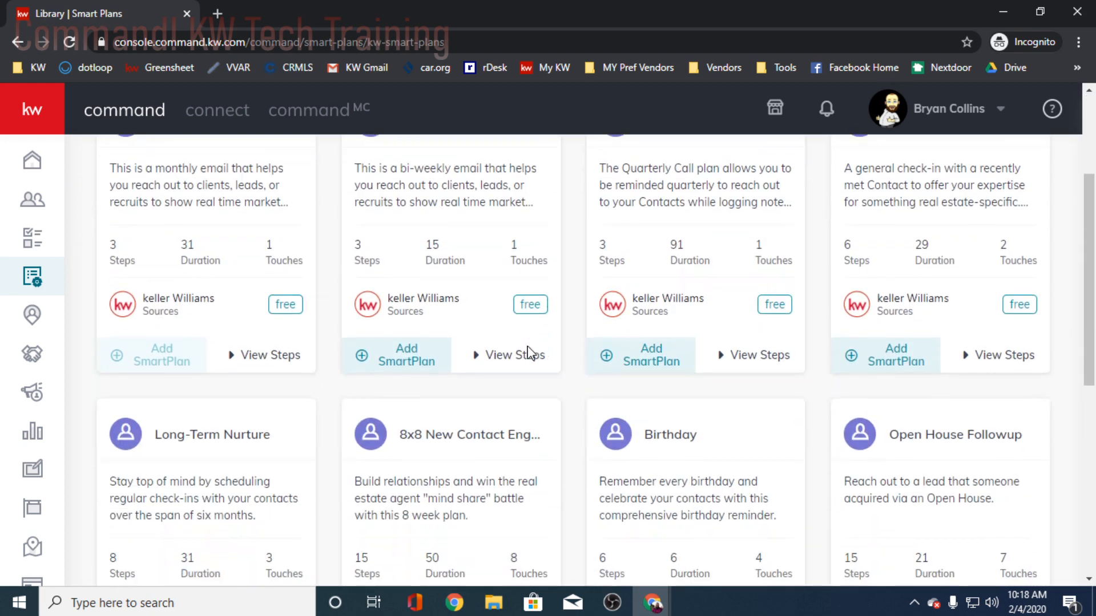
pyautogui.scroll(4, 564, 333)
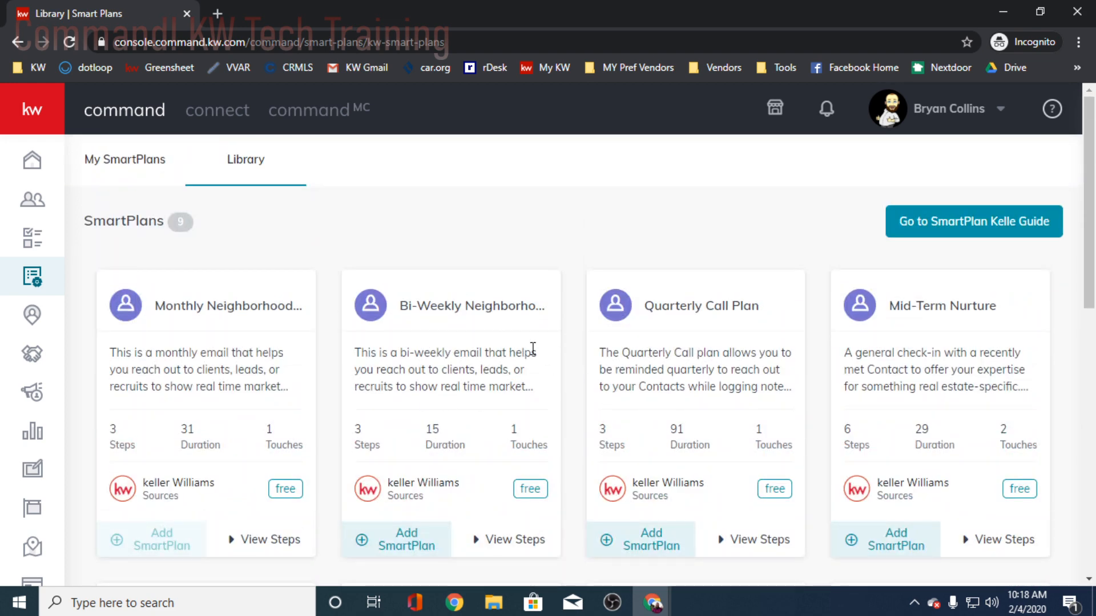
pyautogui.scroll(-2, 488, 365)
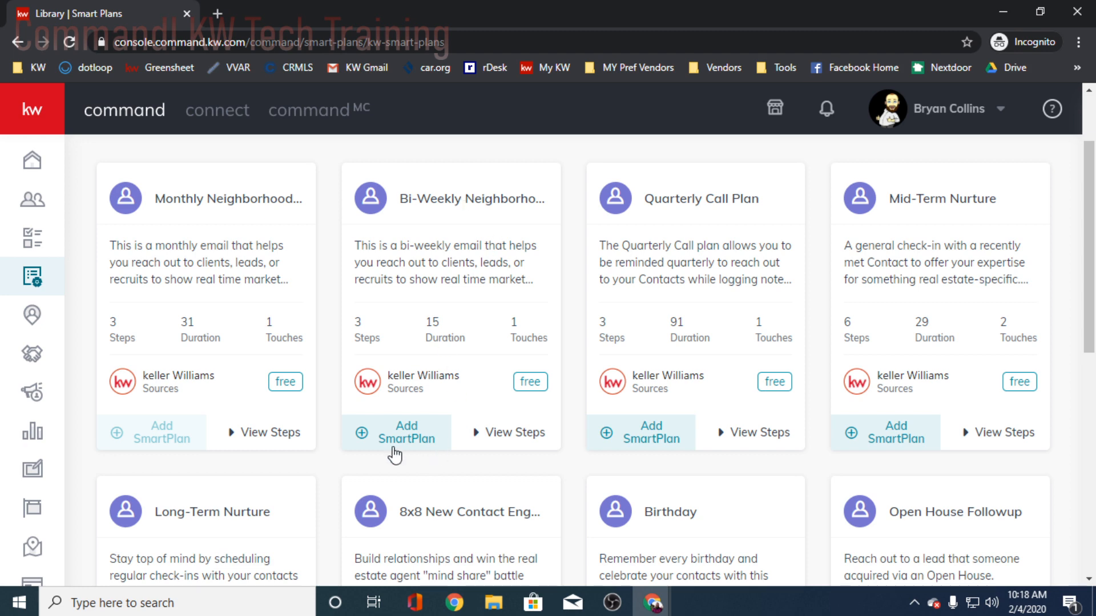
pyautogui.click(394, 437)
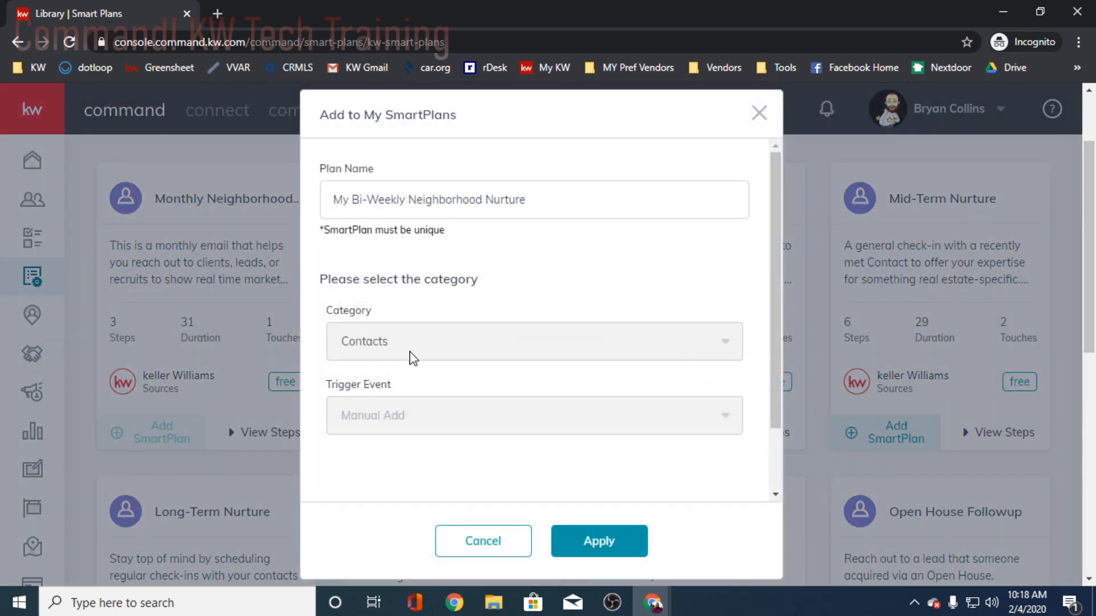
pyautogui.click(602, 543)
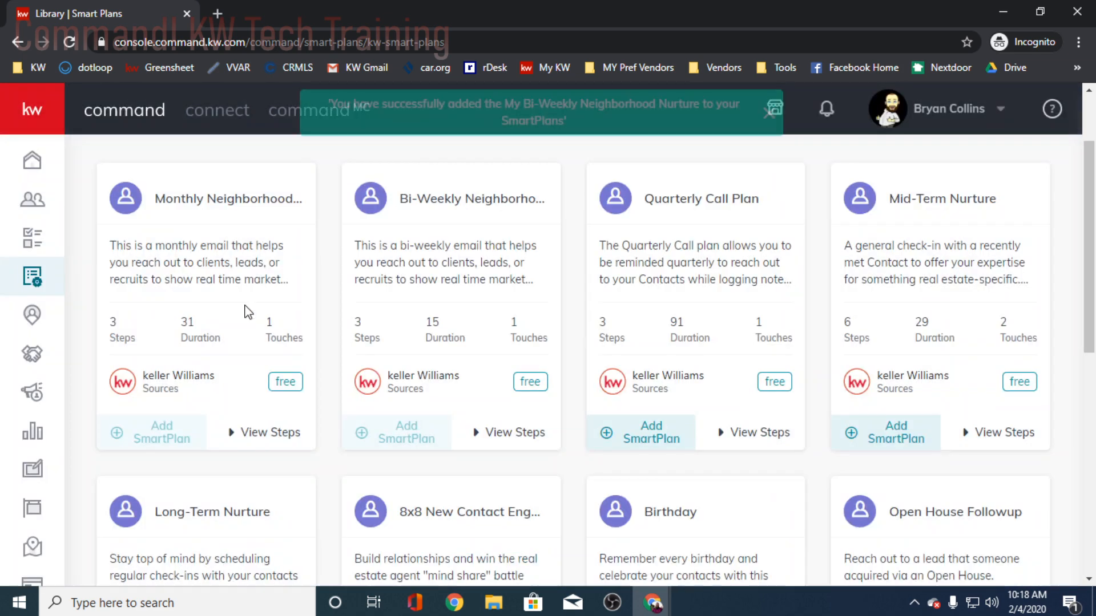
# - Return to My SmartPlans and expand the Bi-Weekly Neighborhood Nurture plan to review its steps
pyautogui.scroll(2, 274, 308)
pyautogui.click(115, 169)
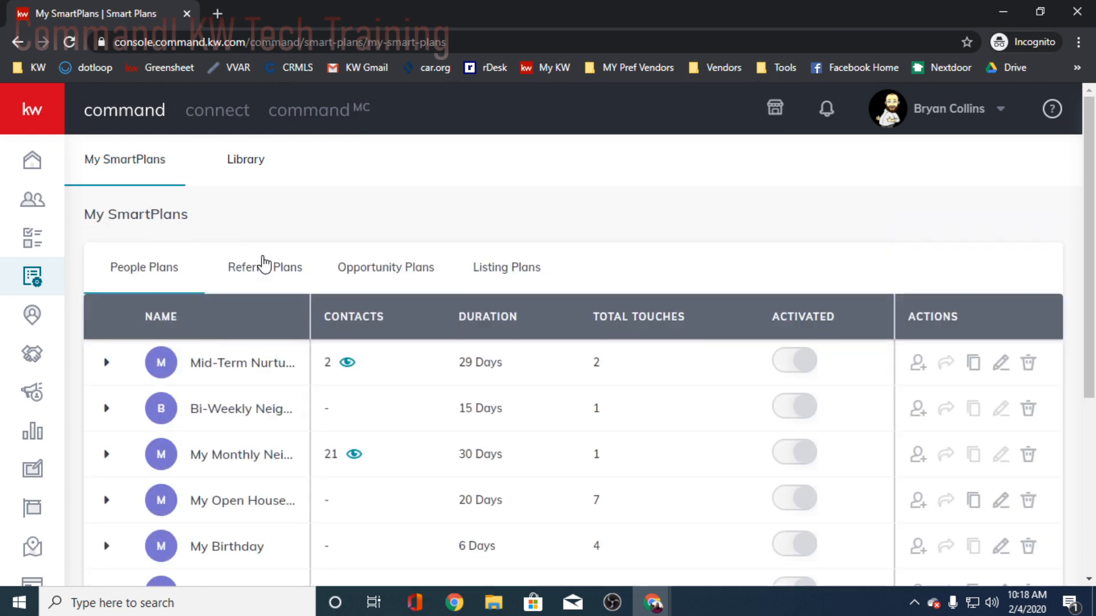
pyautogui.scroll(-1, 252, 342)
pyautogui.scroll(-1, 237, 363)
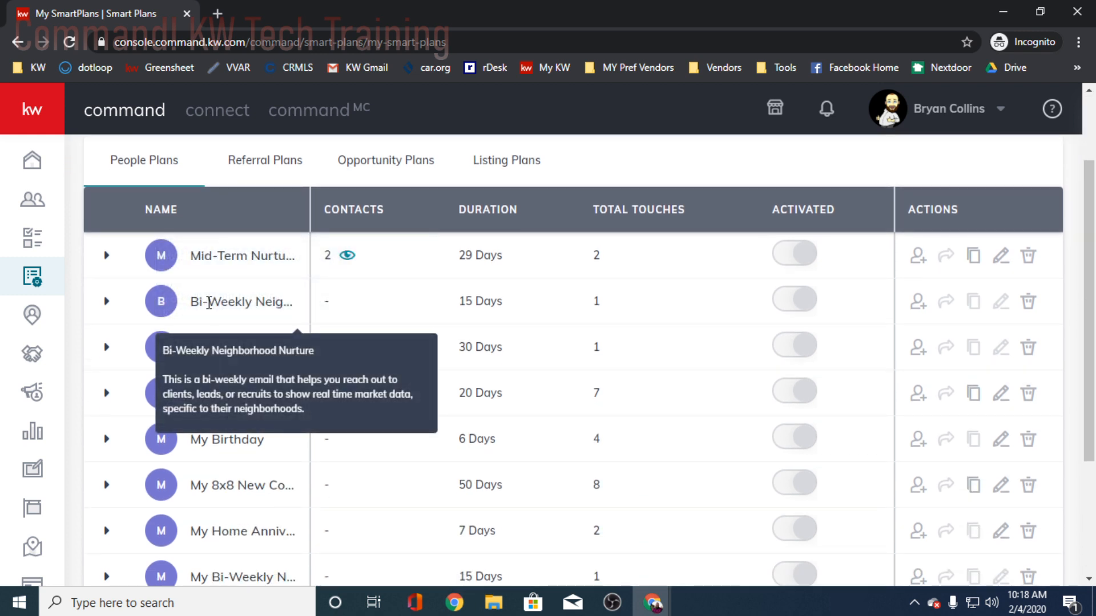
pyautogui.click(106, 301)
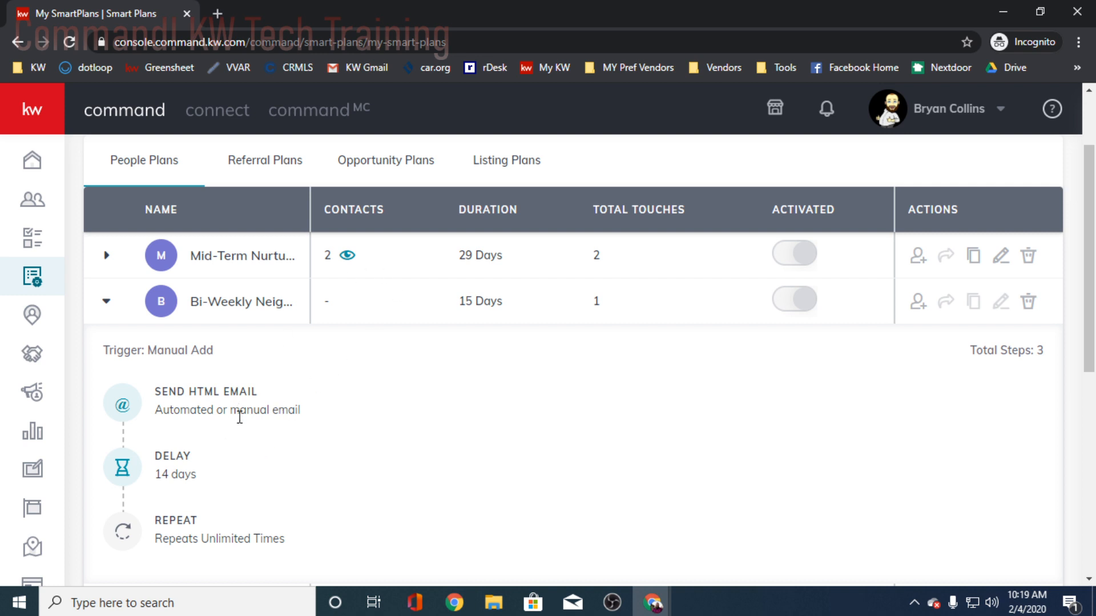
pyautogui.scroll(-2, 245, 429)
pyautogui.scroll(-3, 268, 433)
pyautogui.scroll(7, 309, 365)
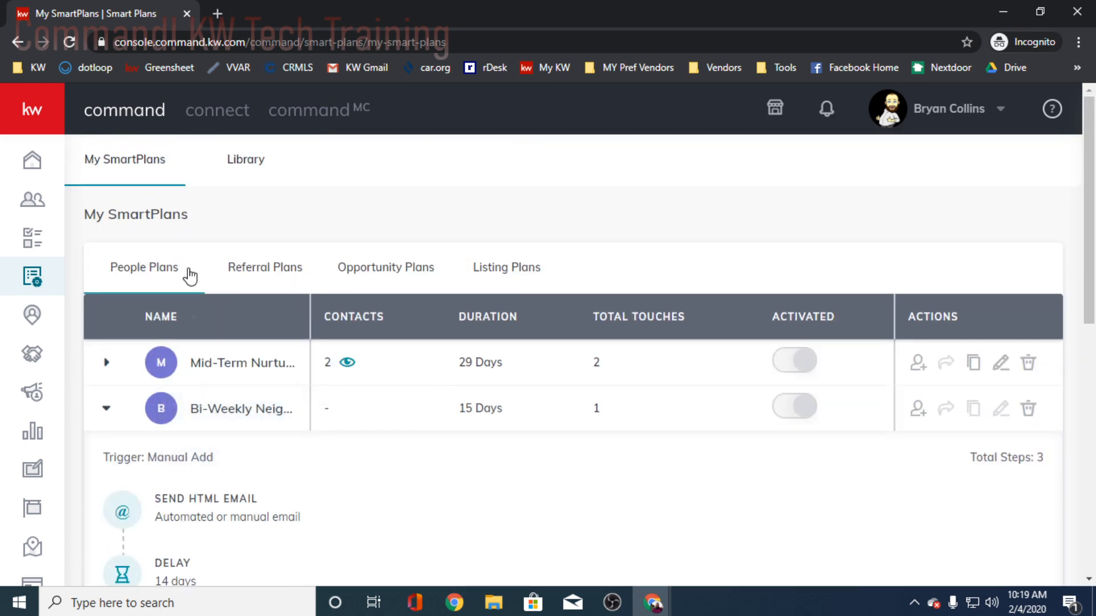
# - Browse the SmartPlans library again, from the neighborhood plans down to Home Anniversary
pyautogui.click(254, 174)
pyautogui.scroll(-2, 680, 391)
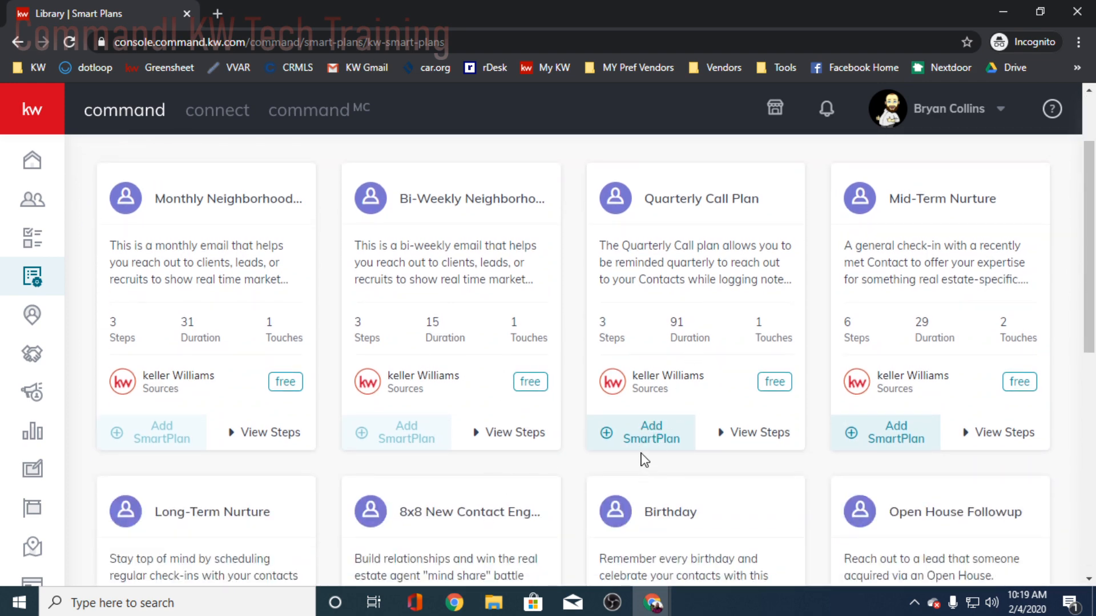
pyautogui.scroll(-2, 650, 454)
pyautogui.scroll(4, 657, 451)
pyautogui.scroll(-7, 665, 439)
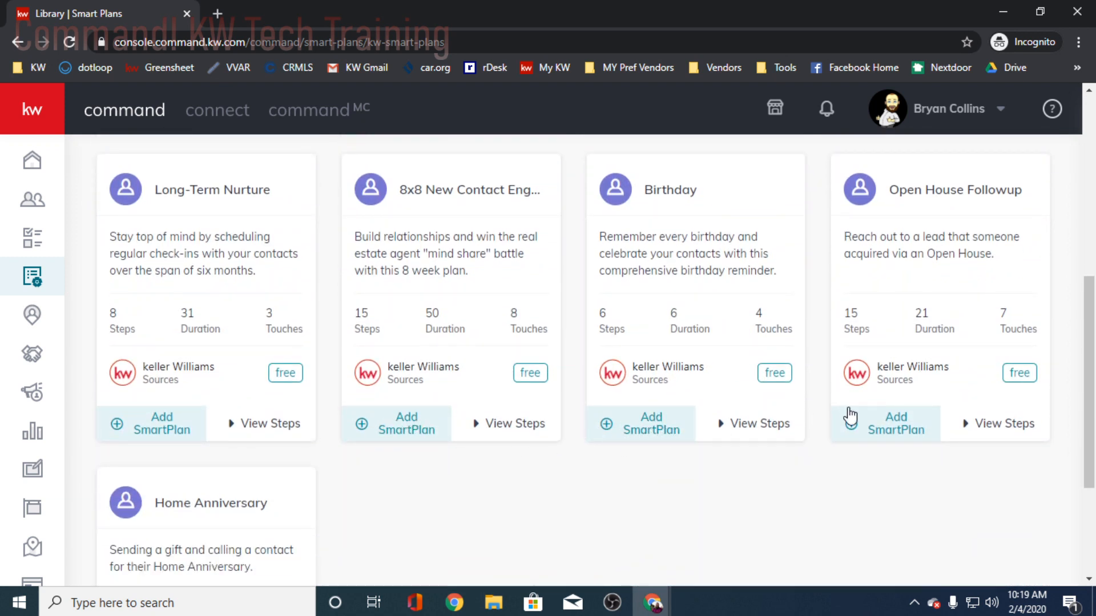
pyautogui.scroll(-3, 672, 430)
pyautogui.scroll(10, 675, 434)
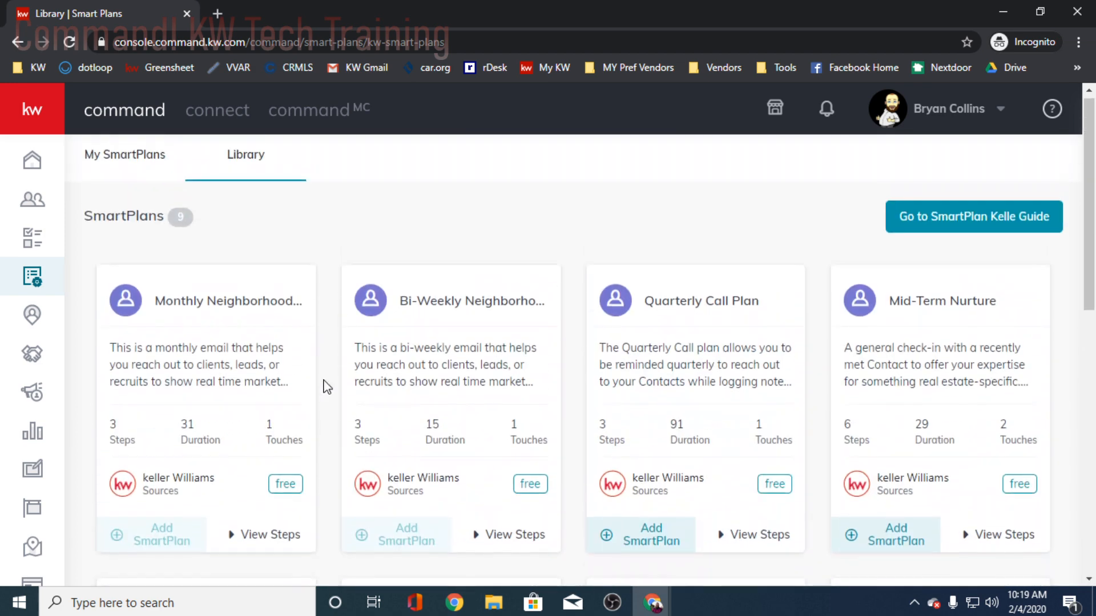
# - Return to My SmartPlans and expand the Mid-Term Nurture plan to review its steps
pyautogui.click(129, 161)
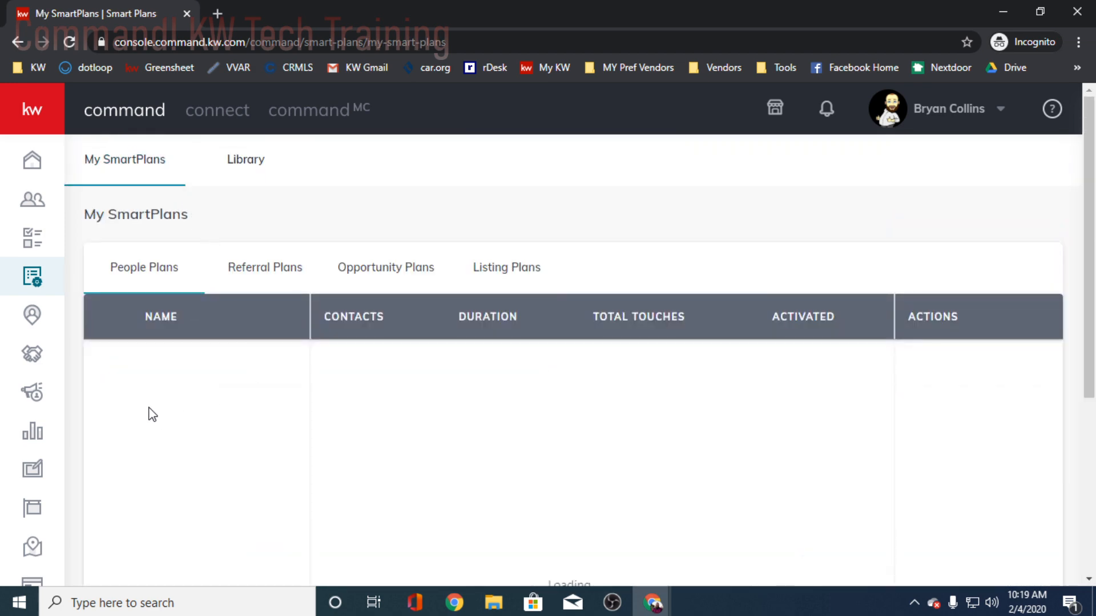
pyautogui.scroll(-2, 164, 387)
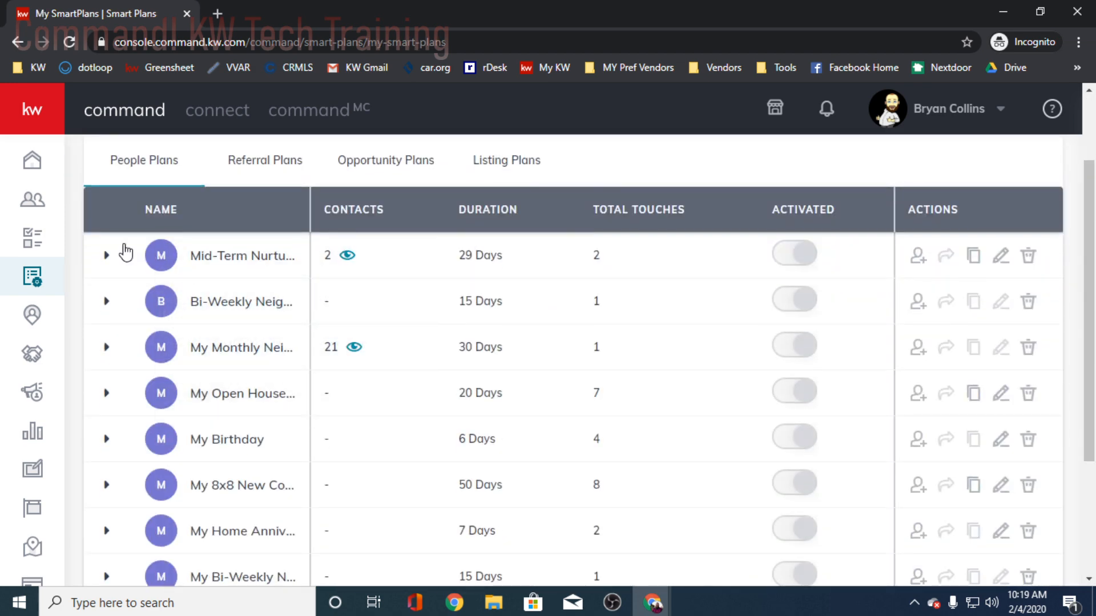
pyautogui.click(106, 256)
pyautogui.scroll(-2, 238, 263)
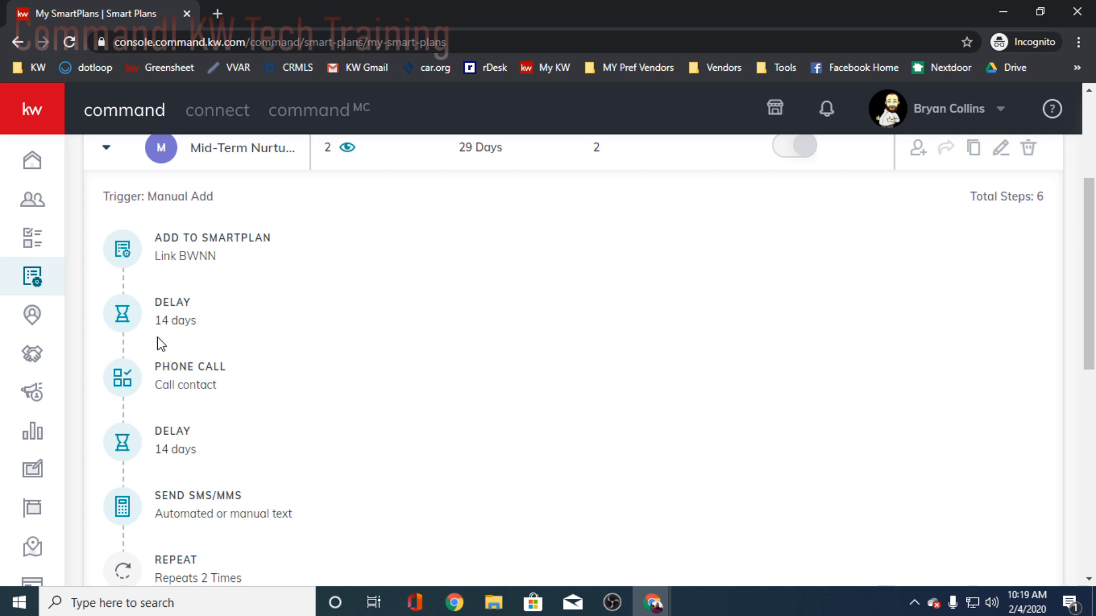
# - Examine the Mid-Term Nurture plan's phone call task description and its example text messages, down to the repeat step
pyautogui.moveTo(151, 367)
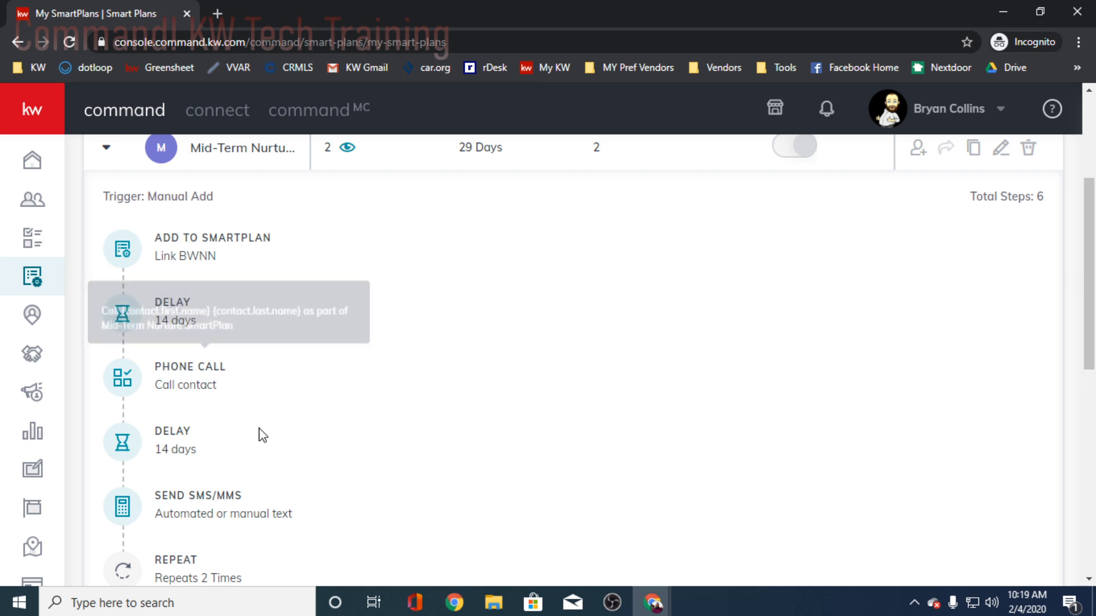
pyautogui.moveTo(200, 501)
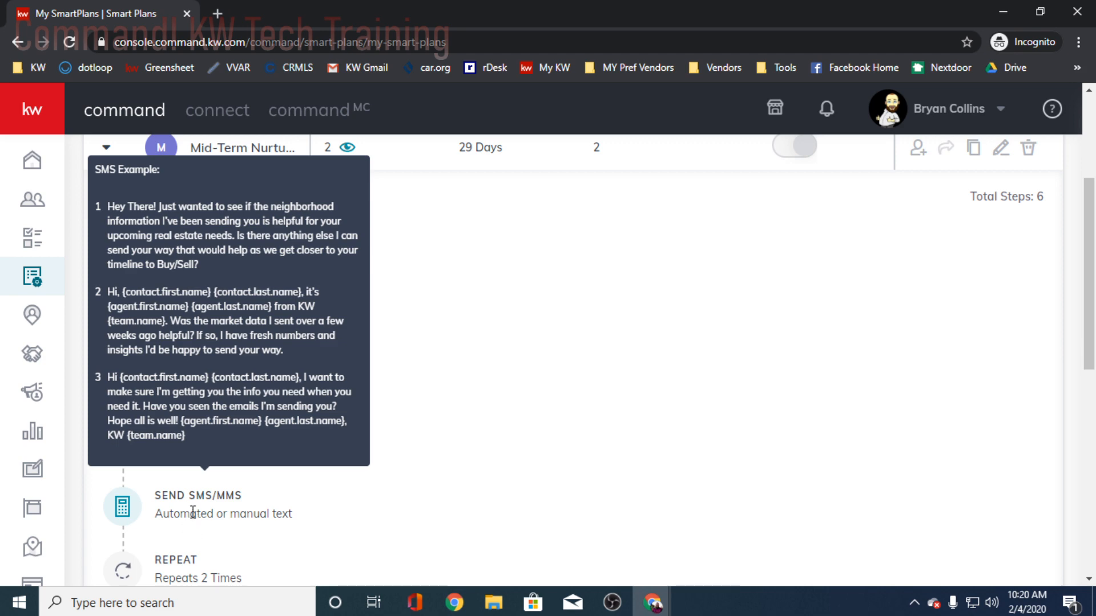
pyautogui.scroll(-2, 190, 511)
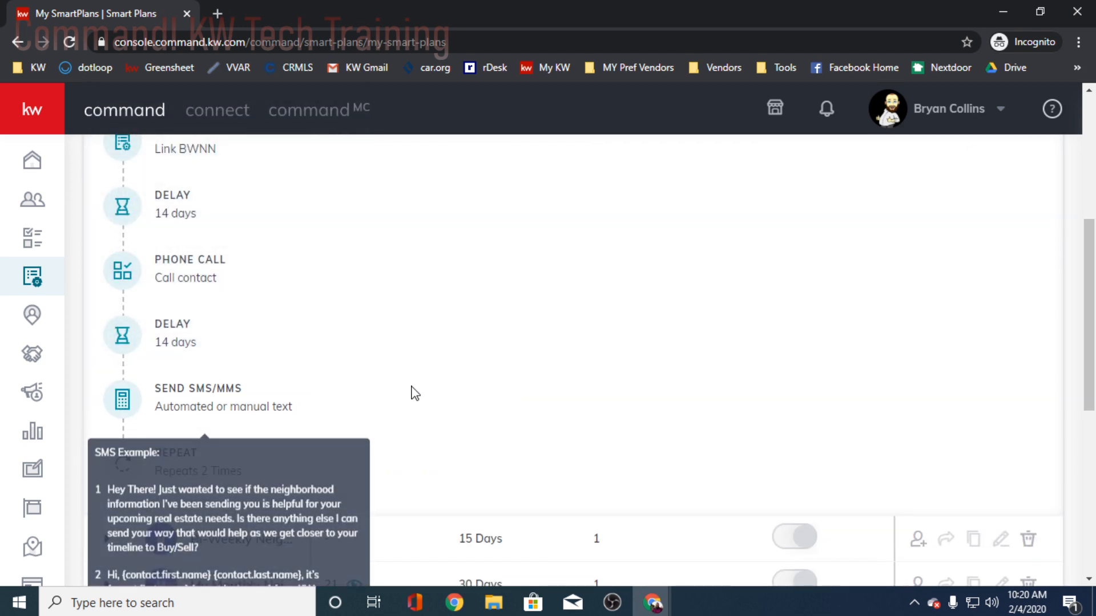
pyautogui.scroll(3, 366, 434)
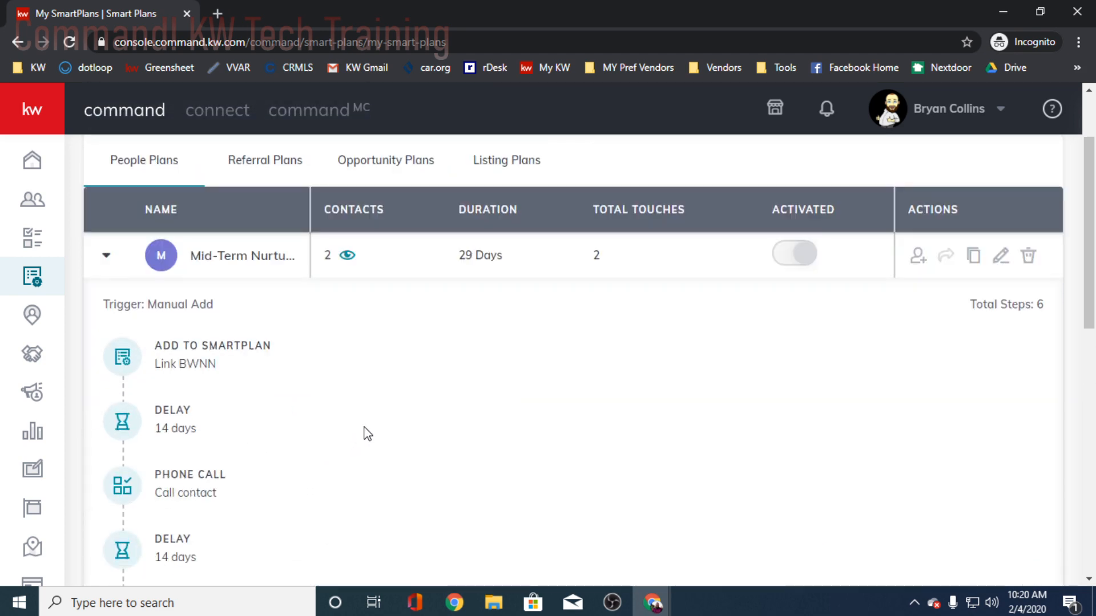
pyautogui.scroll(-2, 366, 434)
pyautogui.scroll(-2, 365, 434)
pyautogui.scroll(4, 362, 434)
pyautogui.scroll(-2, 352, 411)
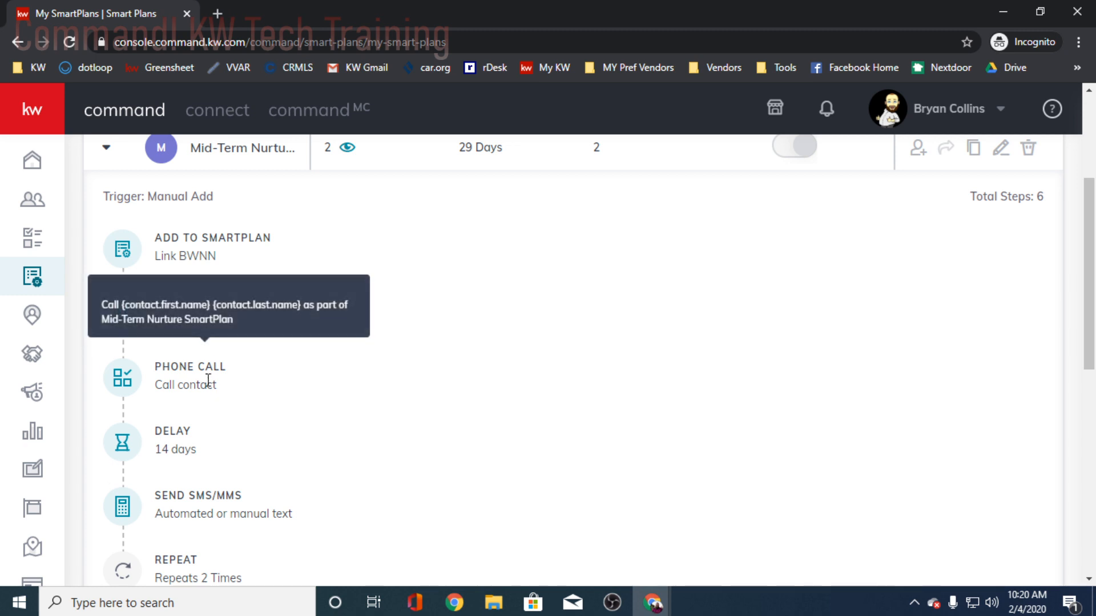
pyautogui.scroll(-2, 208, 388)
pyautogui.moveTo(205, 407)
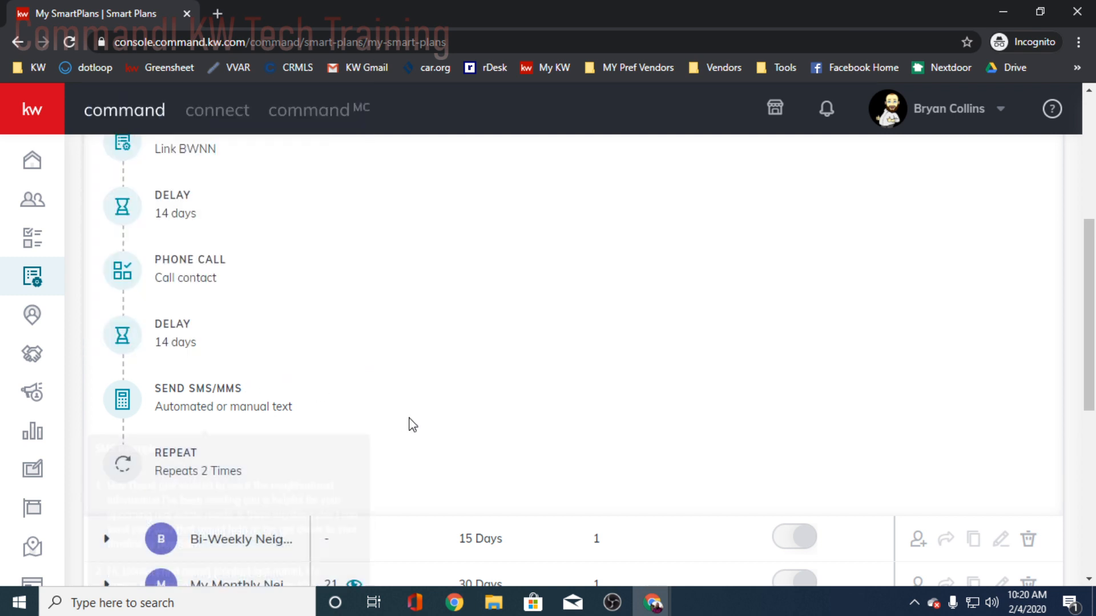
pyautogui.scroll(2, 420, 404)
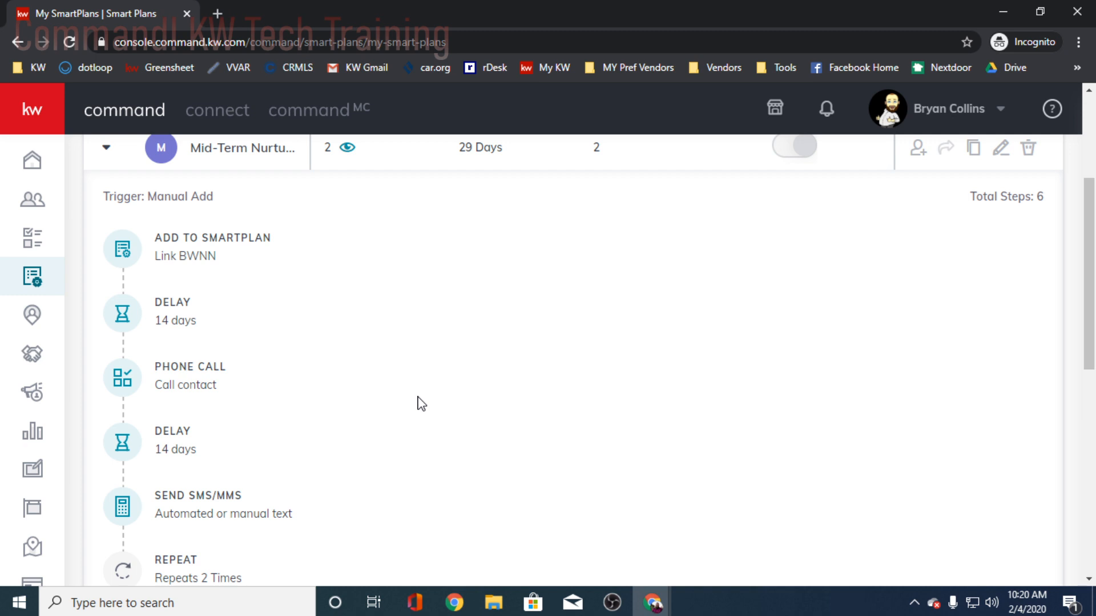
pyautogui.scroll(2, 377, 420)
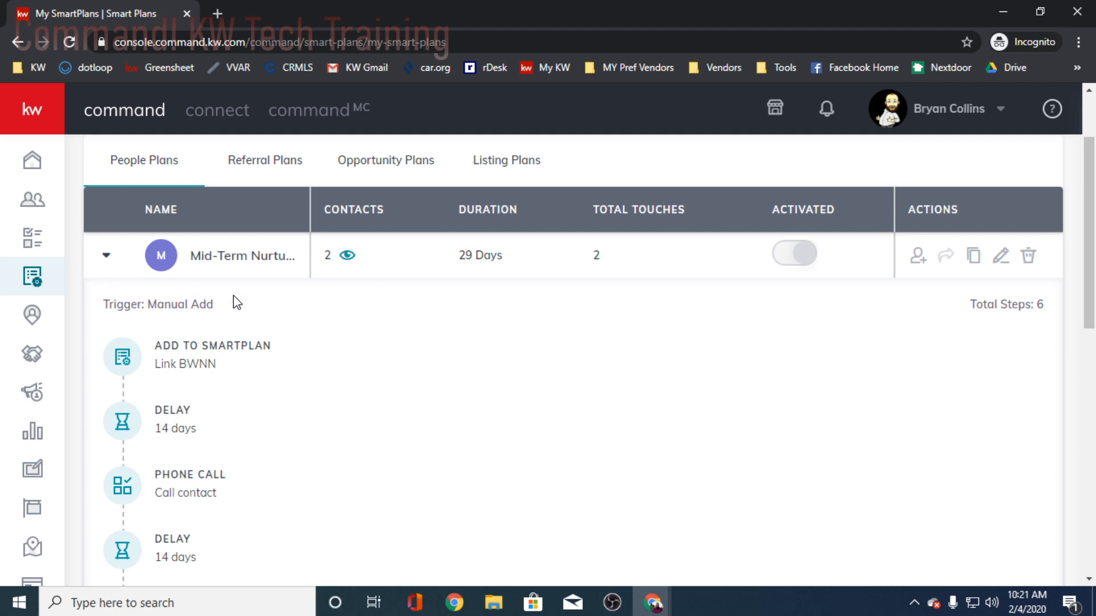
# - Collapse the Mid-Term Nurture plan, check the steps of the first Bi-Weekly Neighborhood plan, and collapse it as well
pyautogui.click(109, 257)
pyautogui.scroll(-2, 215, 374)
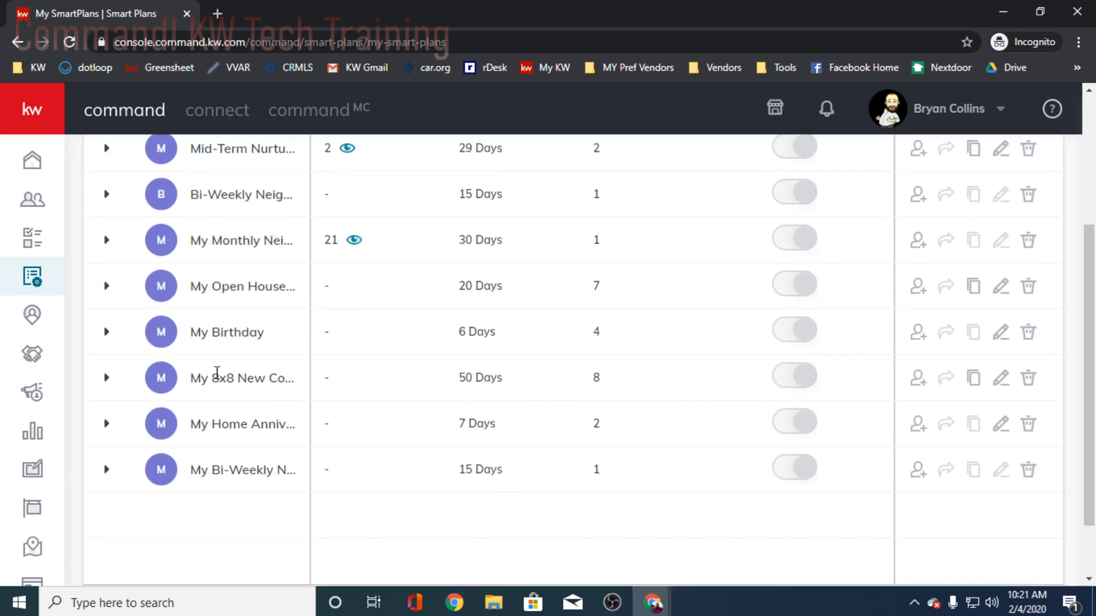
pyautogui.scroll(2, 211, 336)
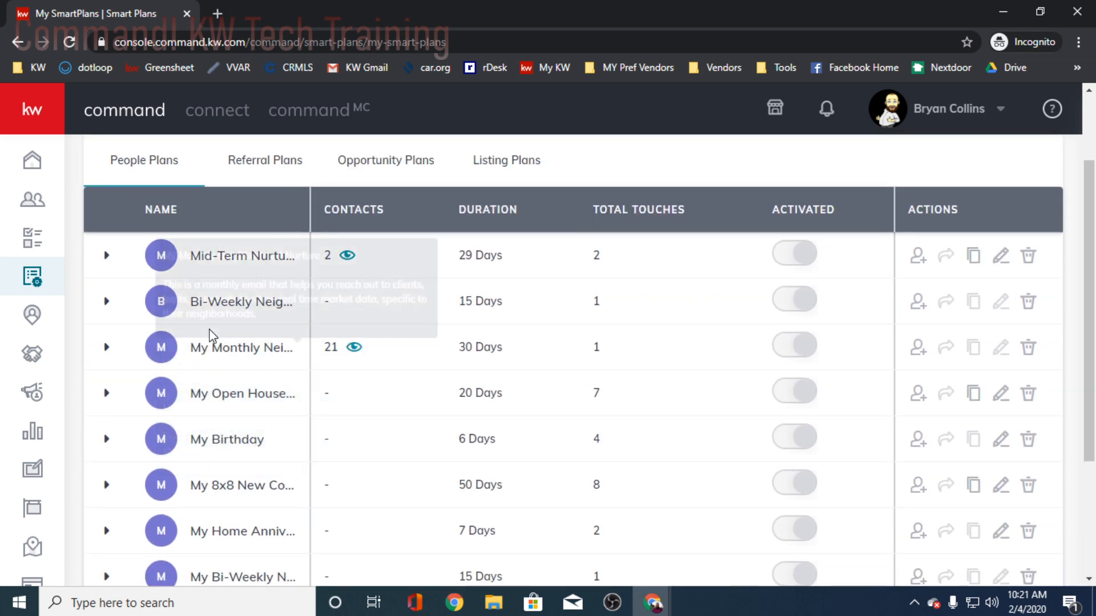
pyautogui.click(106, 302)
pyautogui.scroll(-2, 203, 350)
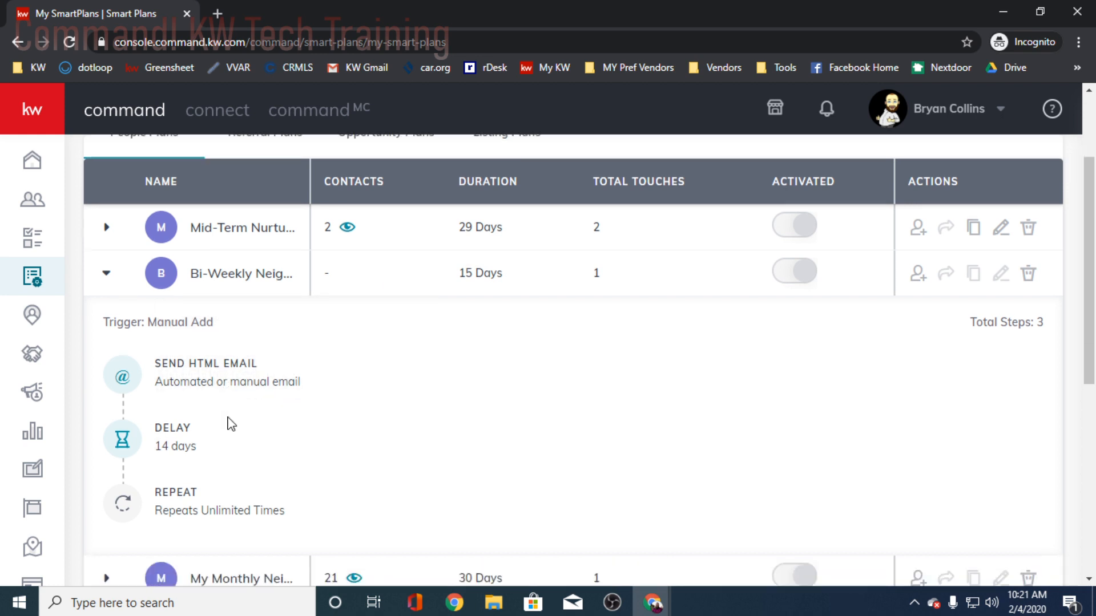
pyautogui.click(106, 195)
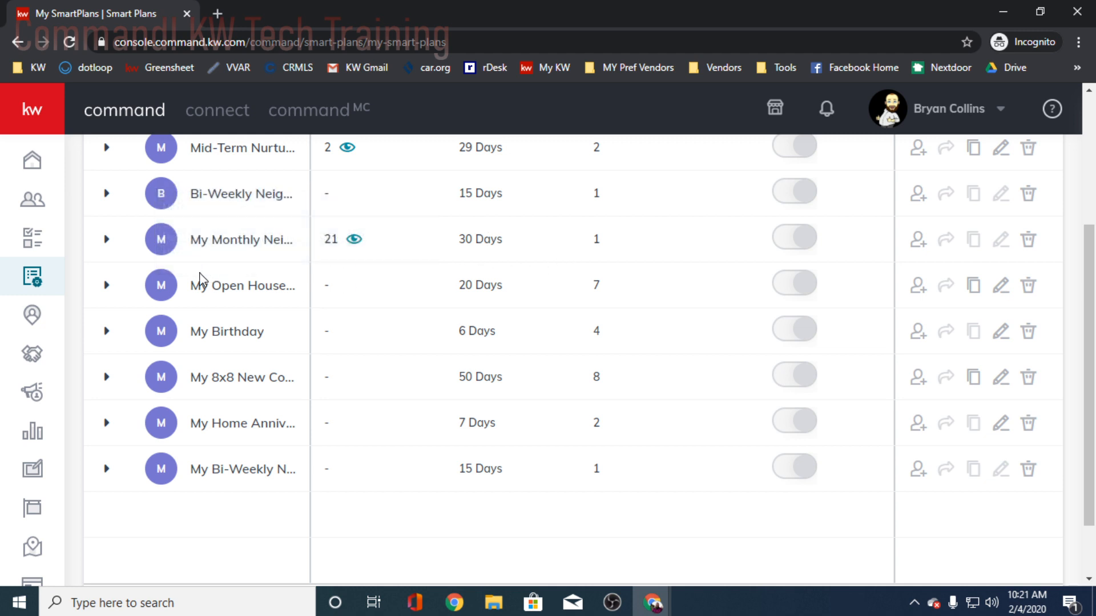
# - Expand the My Open House Followup plan and examine its opening text message, touch task and phone call details
pyautogui.click(106, 285)
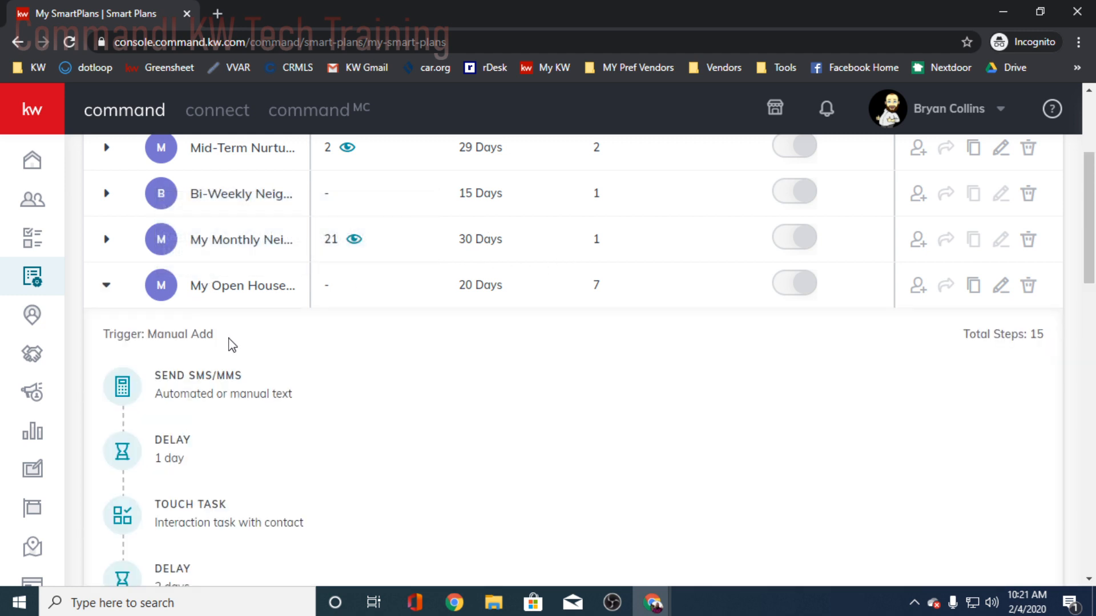
pyautogui.scroll(-2, 282, 352)
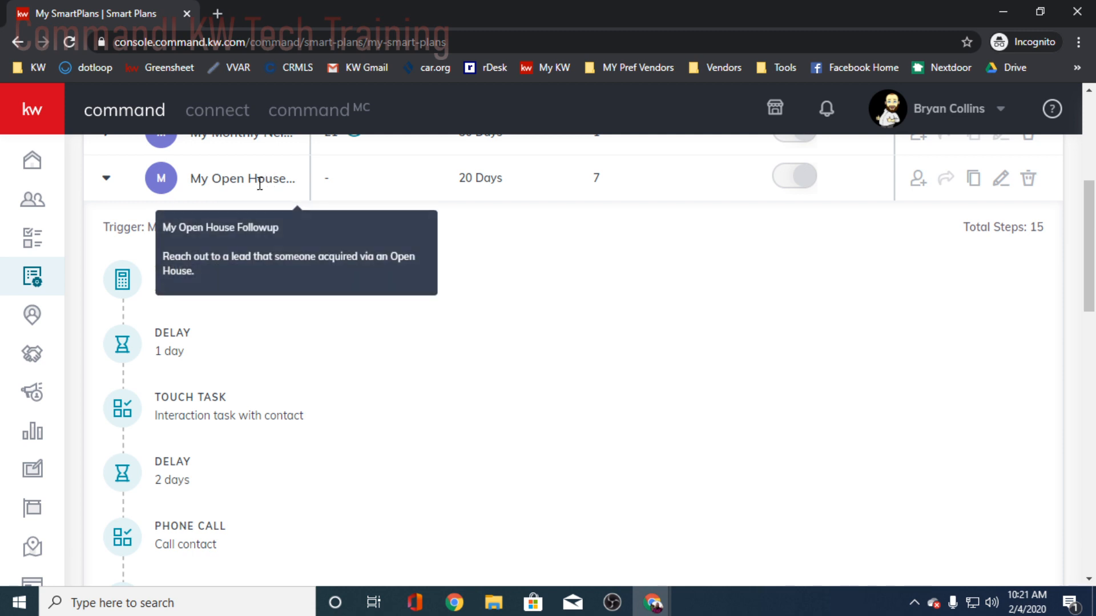
pyautogui.scroll(-1, 430, 314)
pyautogui.scroll(-1, 431, 314)
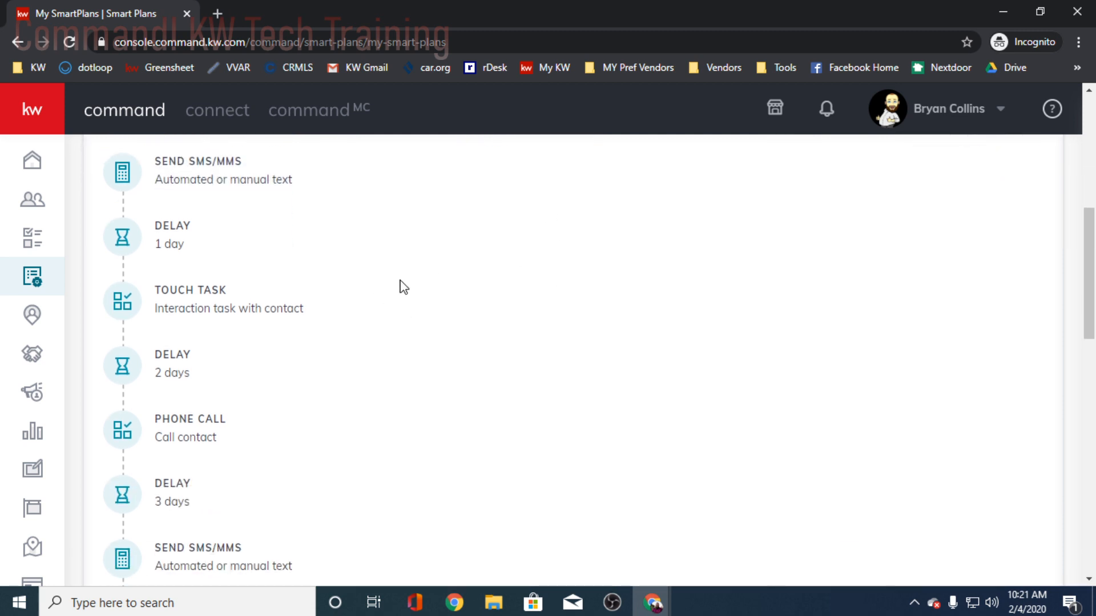
pyautogui.scroll(2, 474, 298)
pyautogui.moveTo(271, 287)
pyautogui.scroll(2, 499, 289)
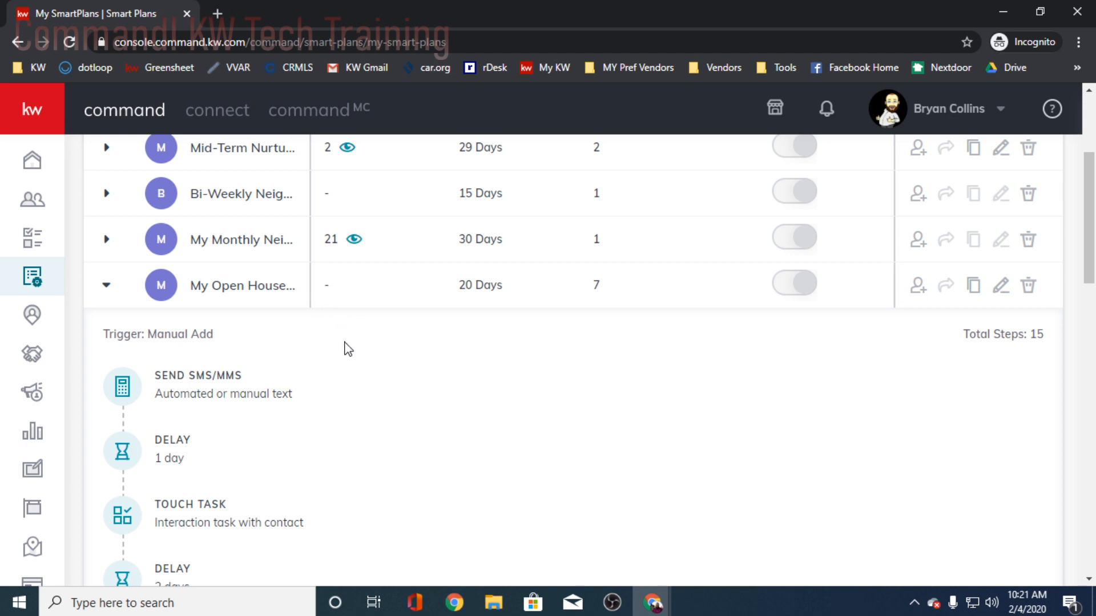
pyautogui.scroll(-2, 342, 350)
pyautogui.scroll(-2, 342, 320)
pyautogui.moveTo(217, 179)
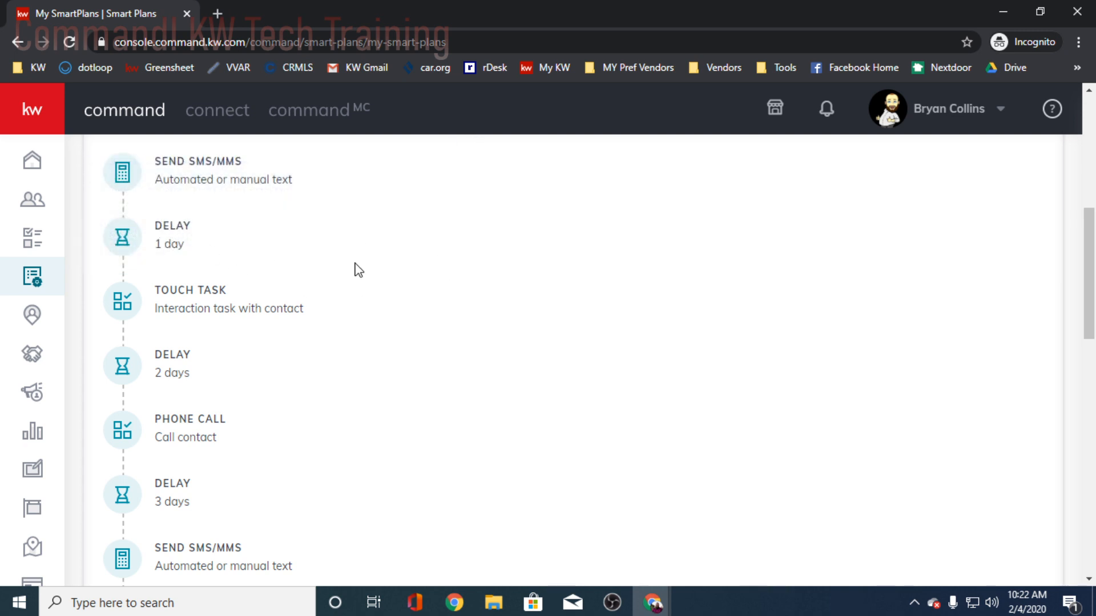
pyautogui.moveTo(209, 309)
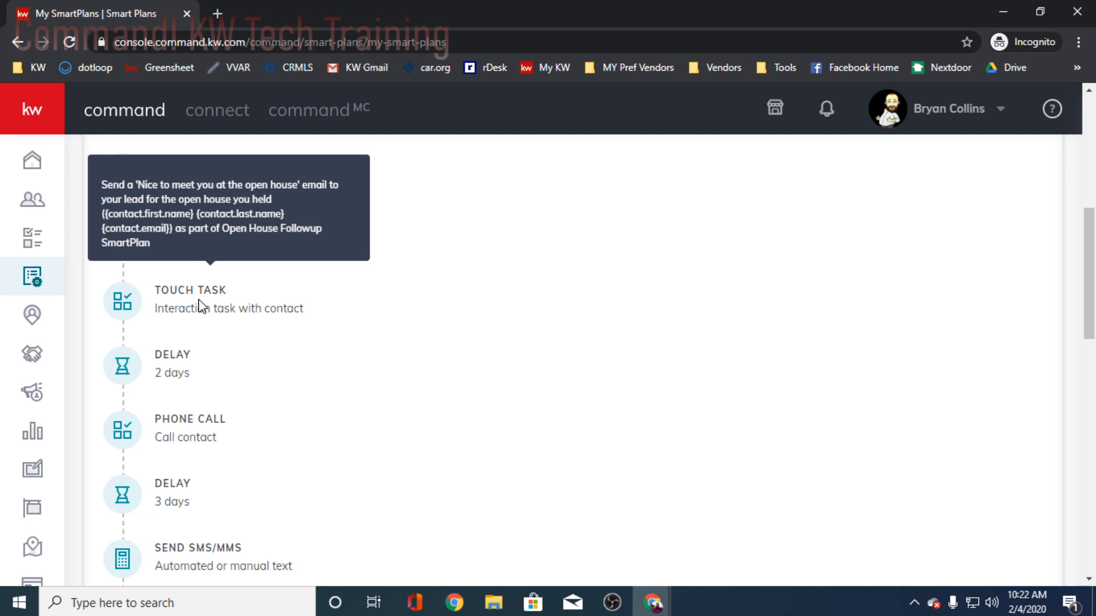
pyautogui.moveTo(194, 436)
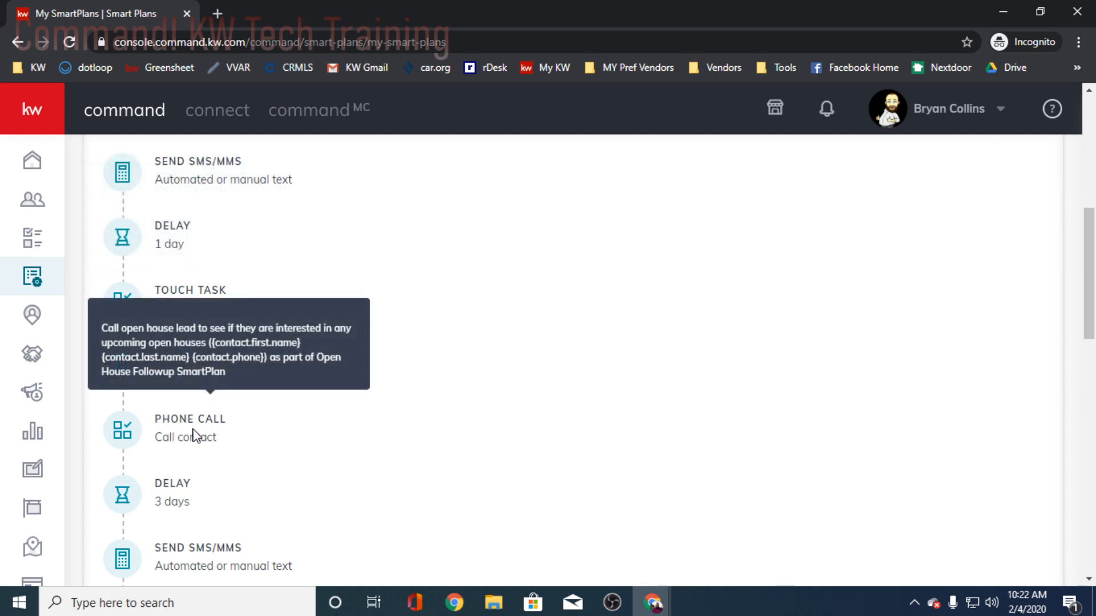
# - Review the remaining My Open House Followup steps, from the second text message to the final Add to SmartPlan link
pyautogui.scroll(-2, 194, 436)
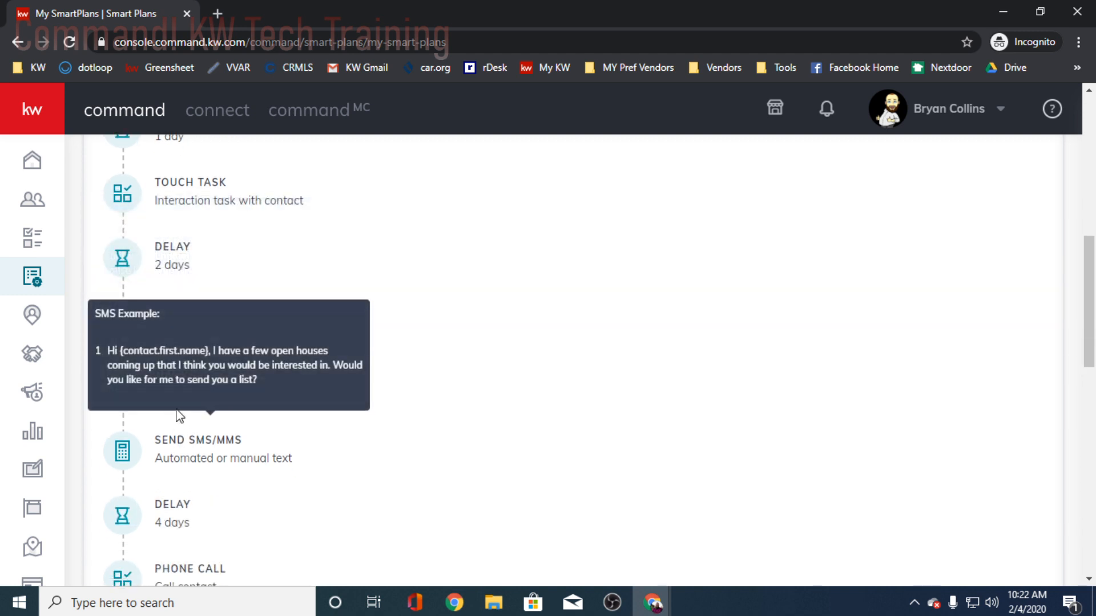
pyautogui.scroll(-2, 217, 433)
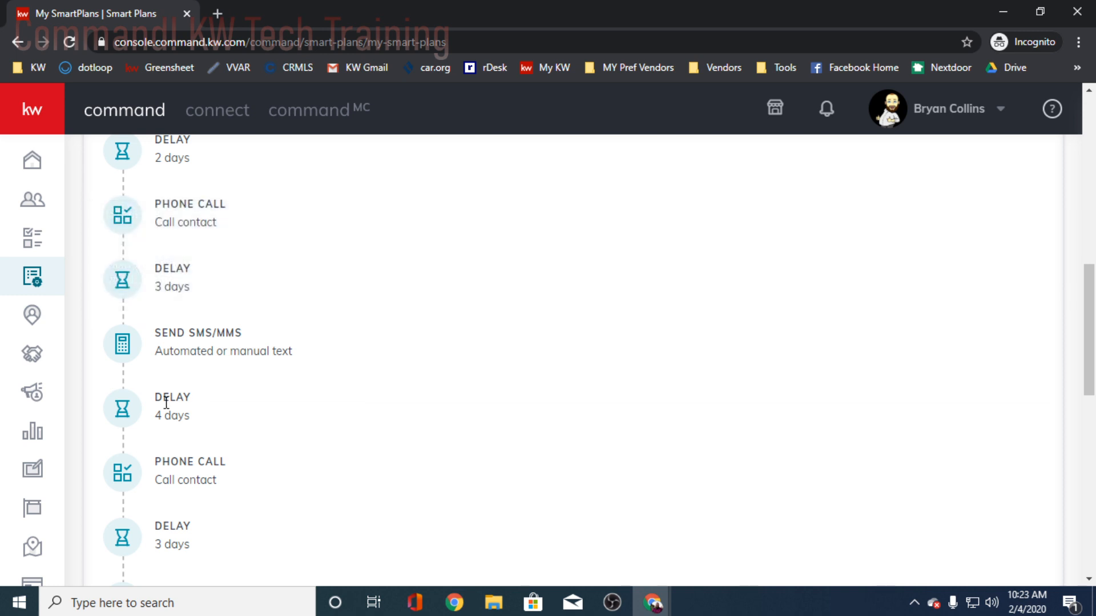
pyautogui.scroll(-2, 166, 451)
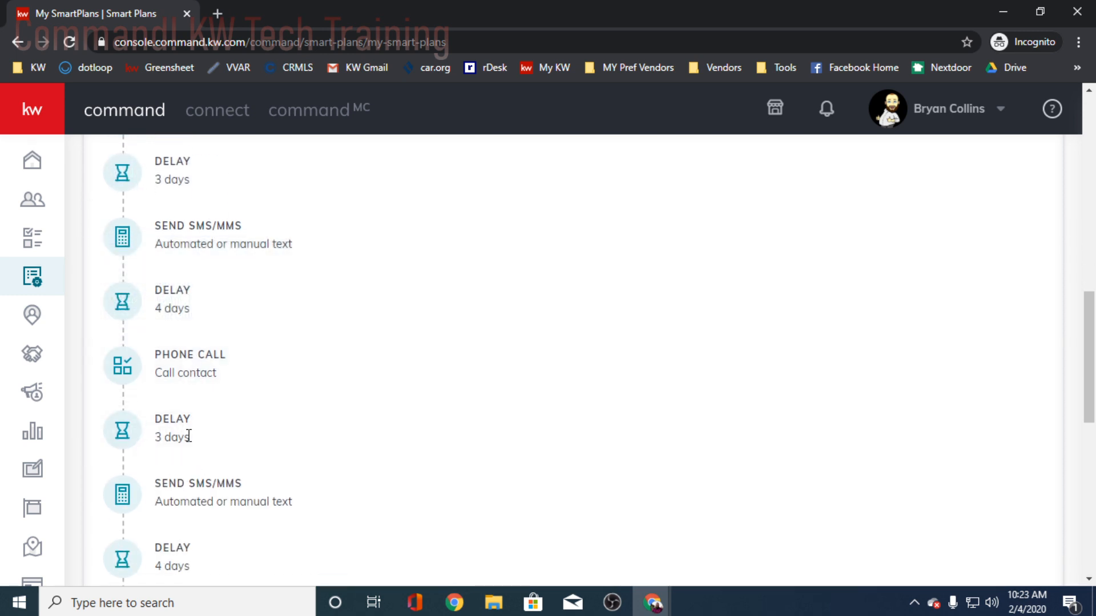
pyautogui.scroll(-4, 153, 413)
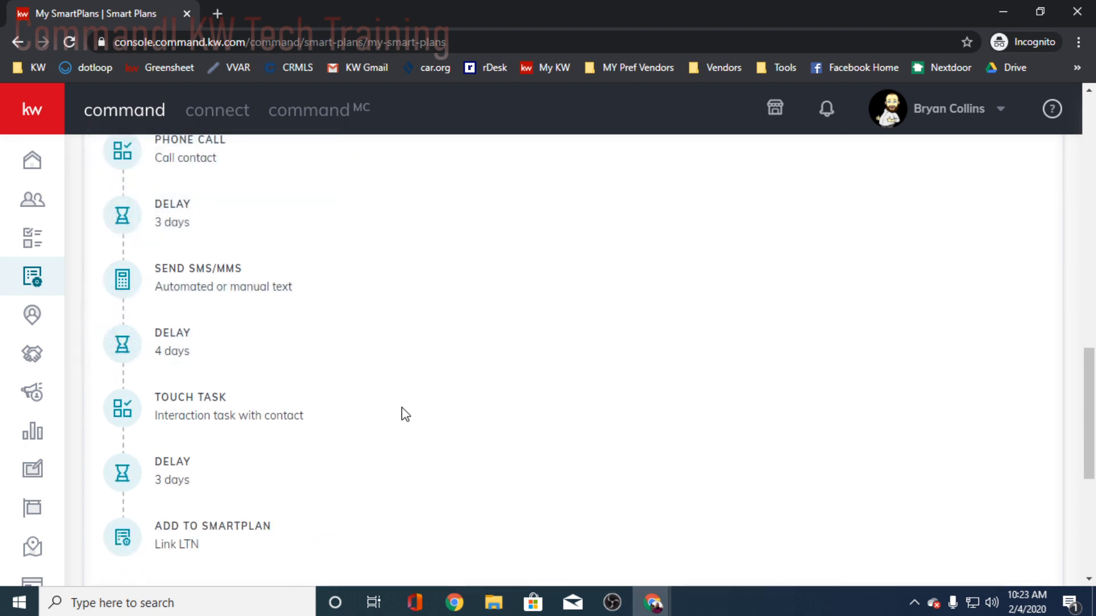
pyautogui.moveTo(245, 415)
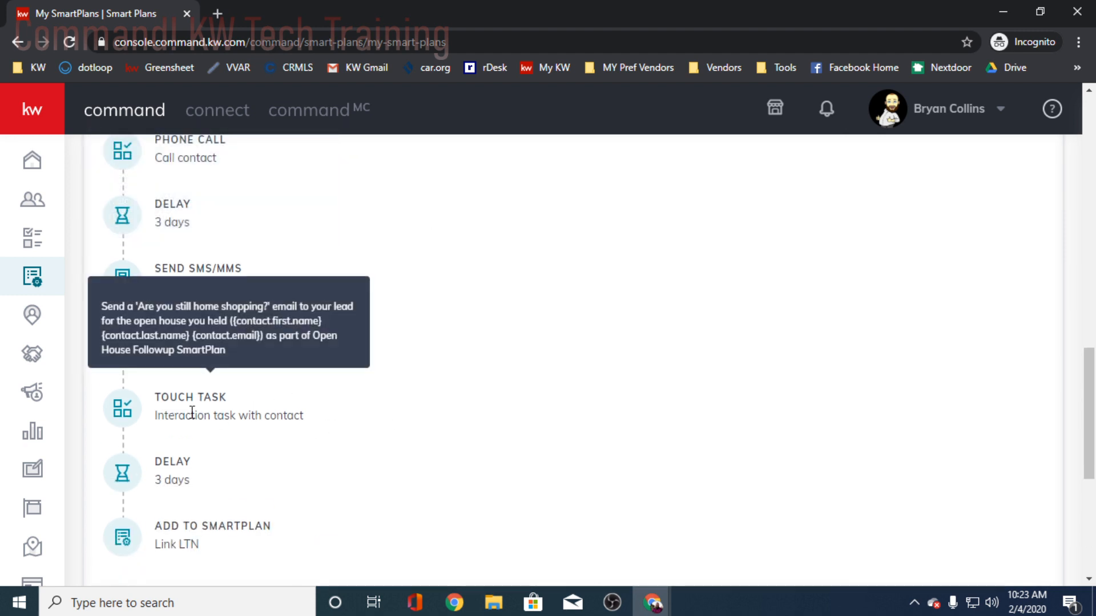
pyautogui.scroll(-2, 435, 404)
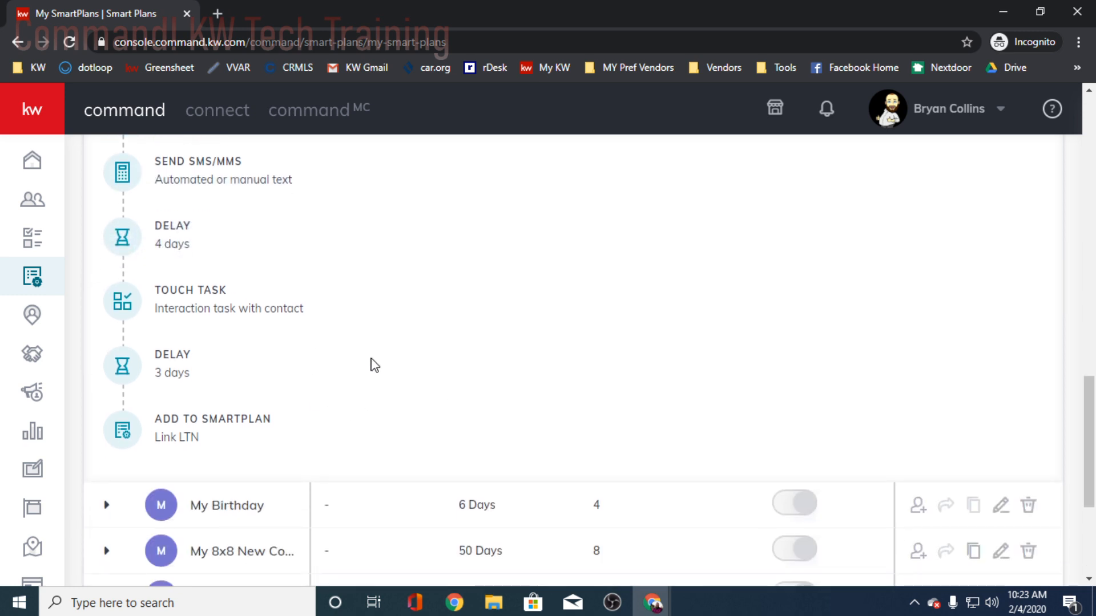
pyautogui.scroll(-2, 387, 377)
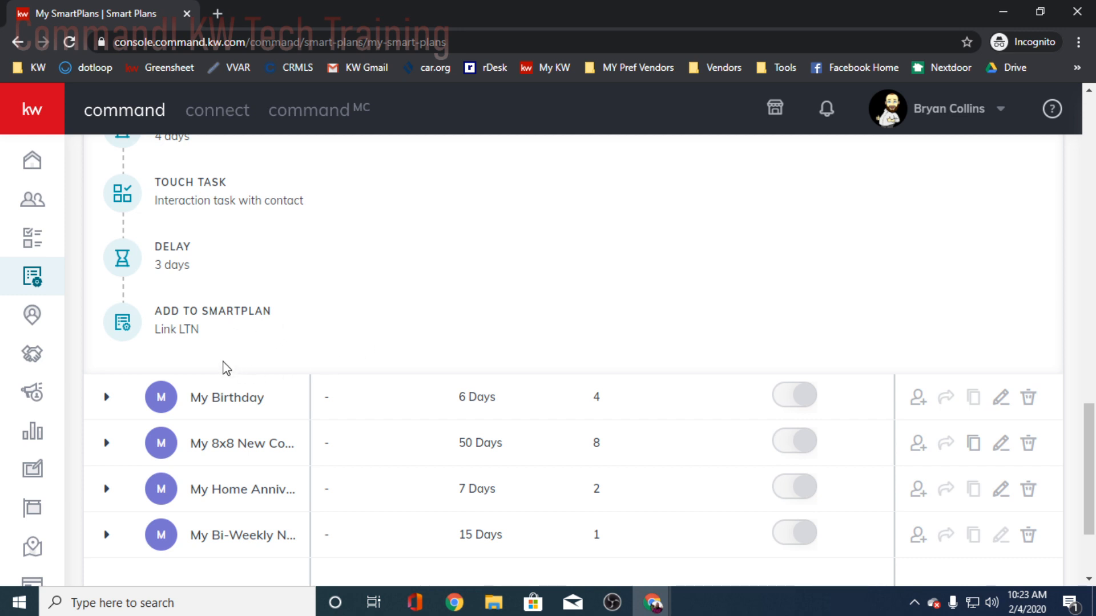
# - Open the My Open House Followup plan for editing
pyautogui.scroll(6, 342, 327)
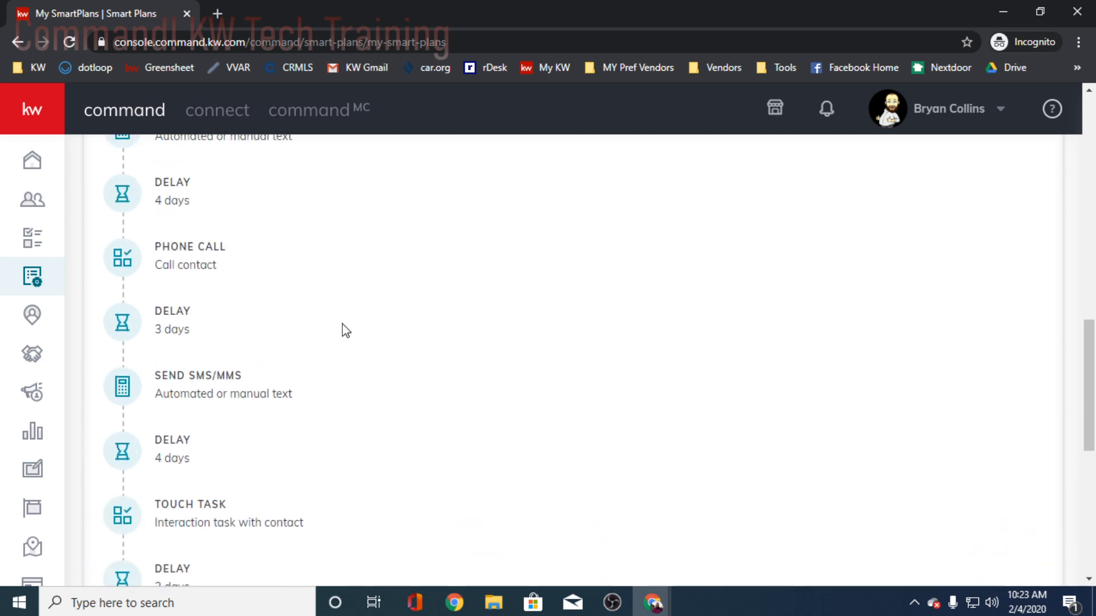
pyautogui.scroll(6, 345, 329)
pyautogui.scroll(1, 366, 371)
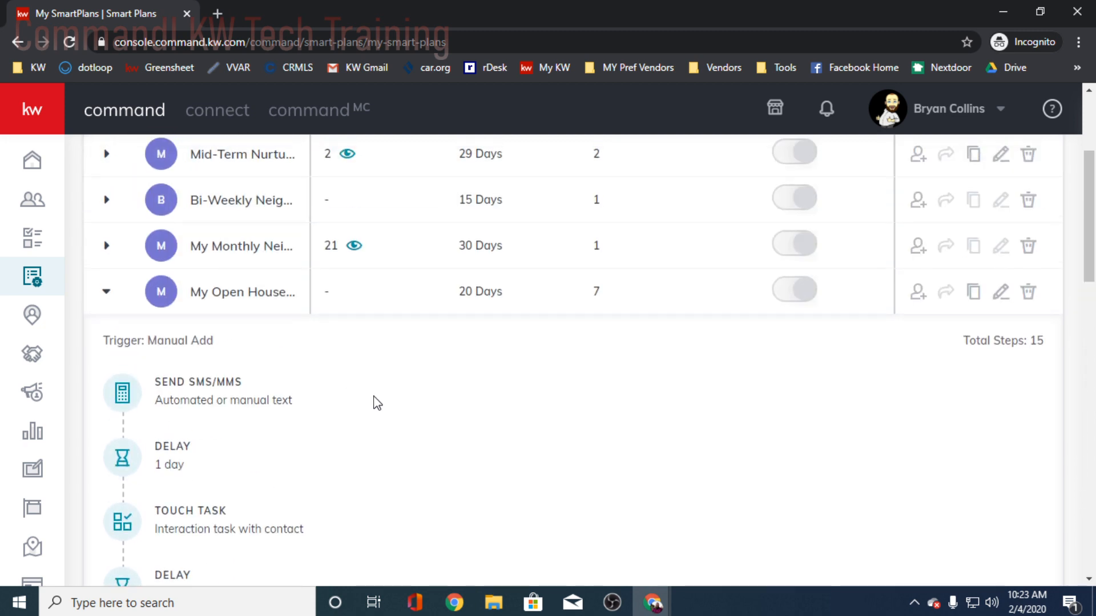
pyautogui.scroll(4, 399, 428)
pyautogui.scroll(-4, 252, 418)
pyautogui.scroll(2, 485, 314)
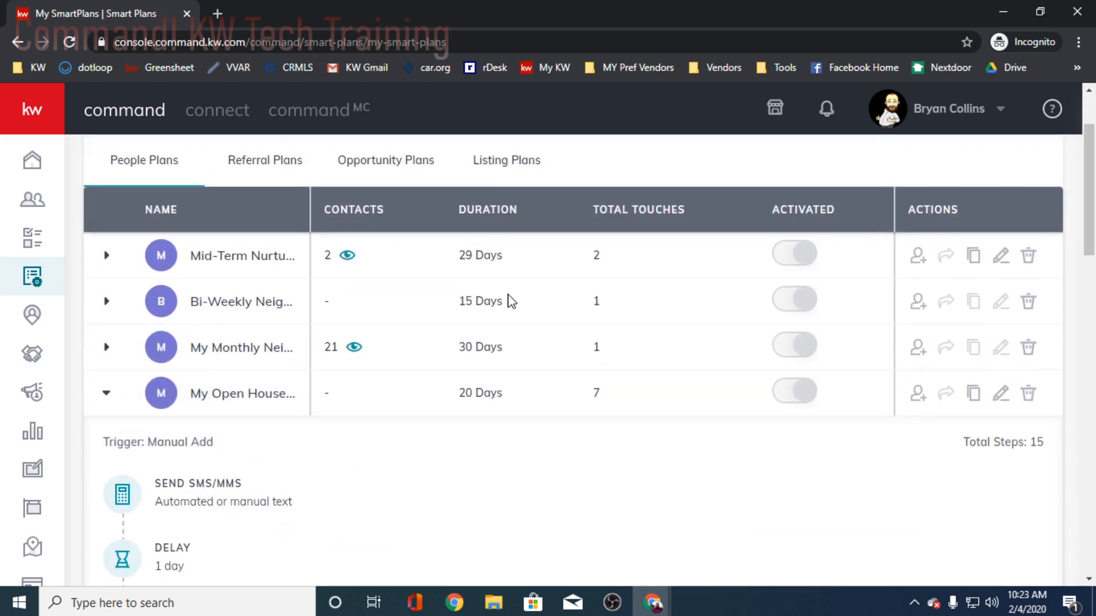
pyautogui.click(1001, 394)
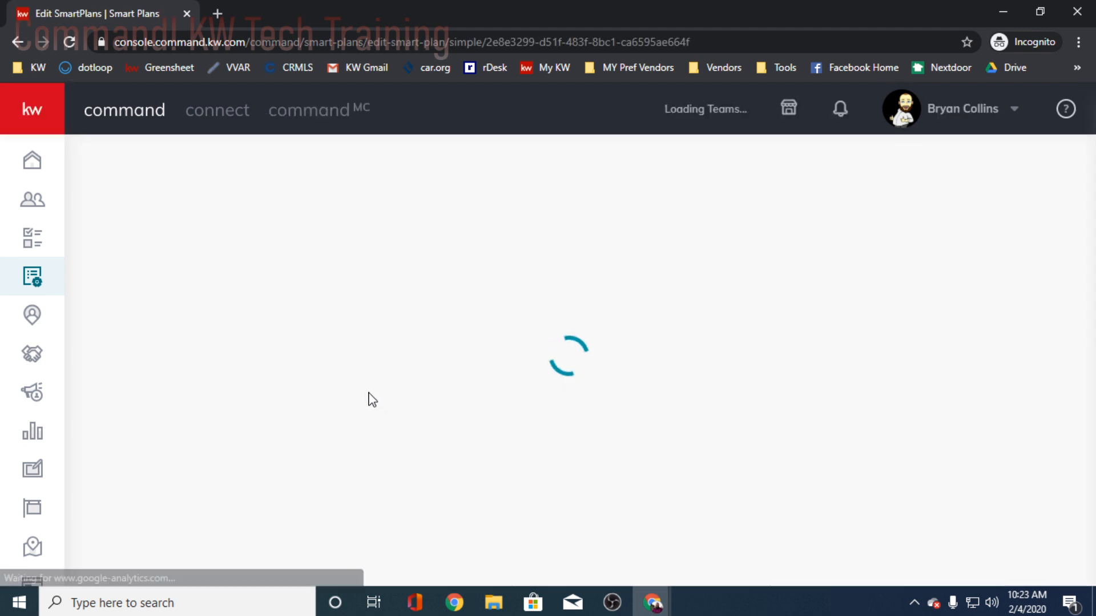
# - Append a dash, the agent's full name, "REALTOR" and the agent's DRE licence number to the day 1 text message
pyautogui.scroll(-2, 436, 393)
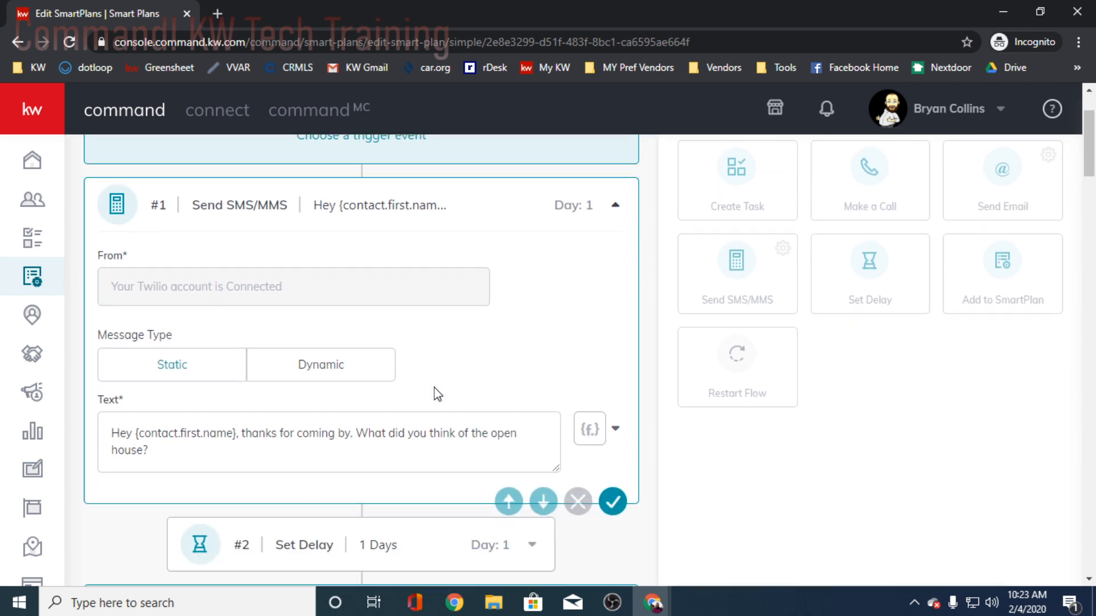
pyautogui.scroll(-2, 436, 392)
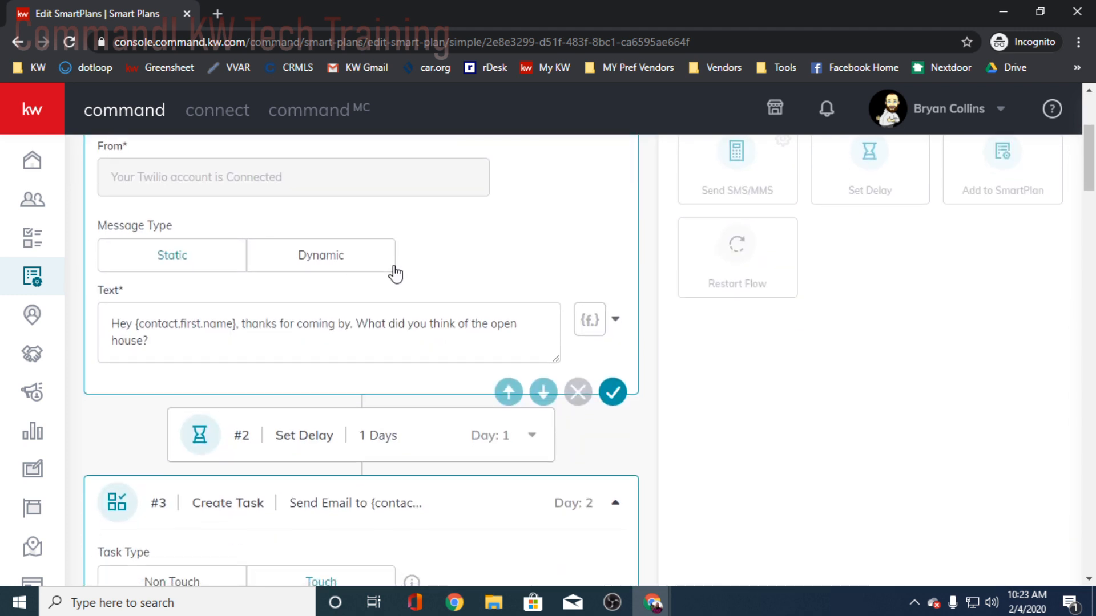
pyautogui.scroll(-2, 343, 274)
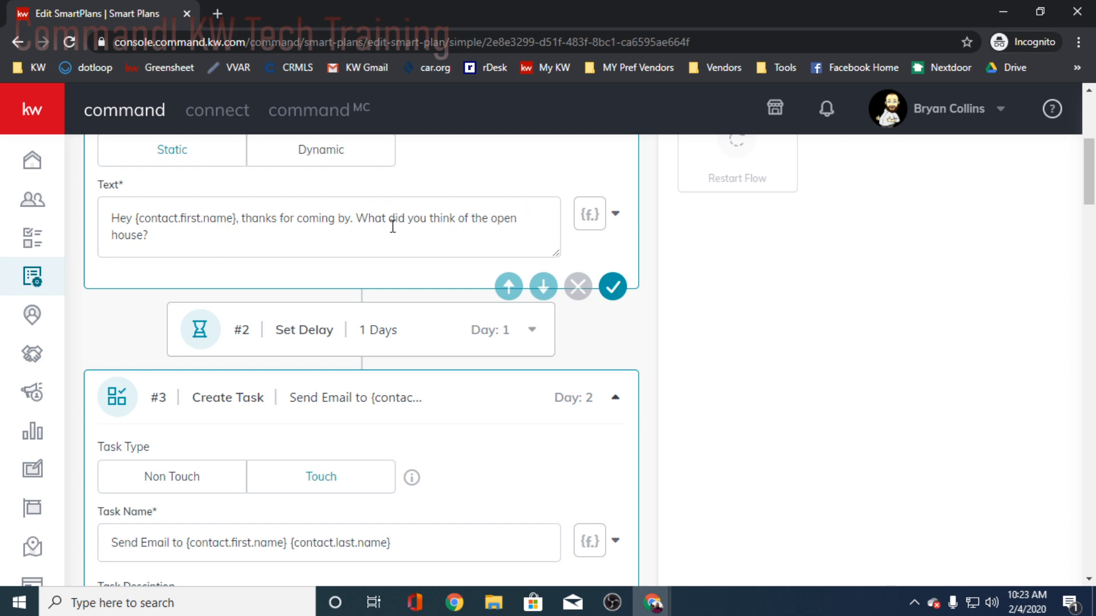
pyautogui.click(208, 235)
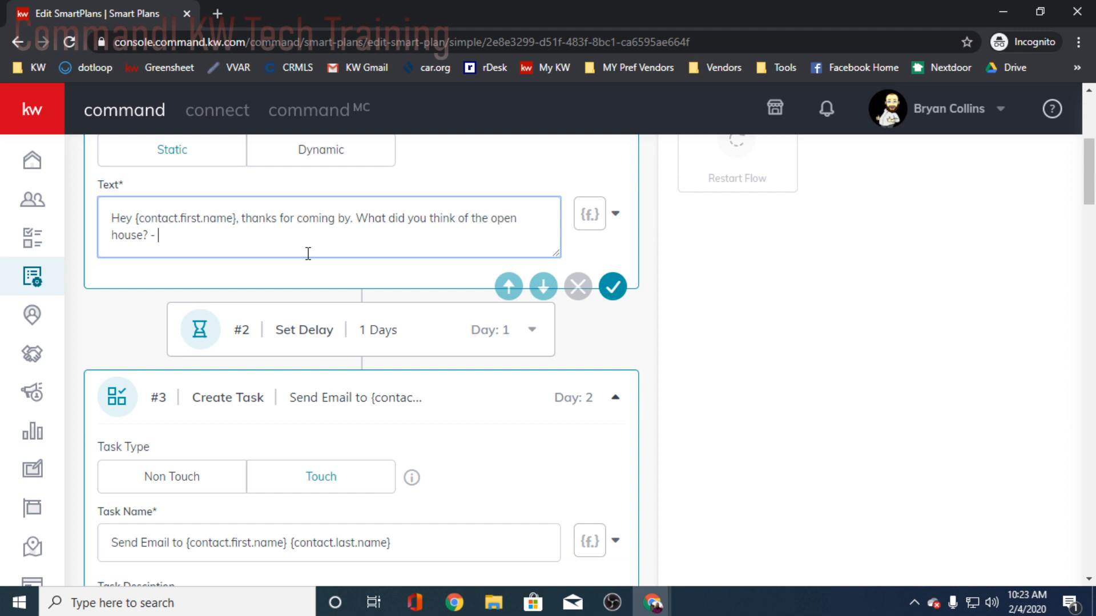
pyautogui.write('Bryan Collins, REALTOR')
pyautogui.press('BackSpace')
pyautogui.press('BackSpace')
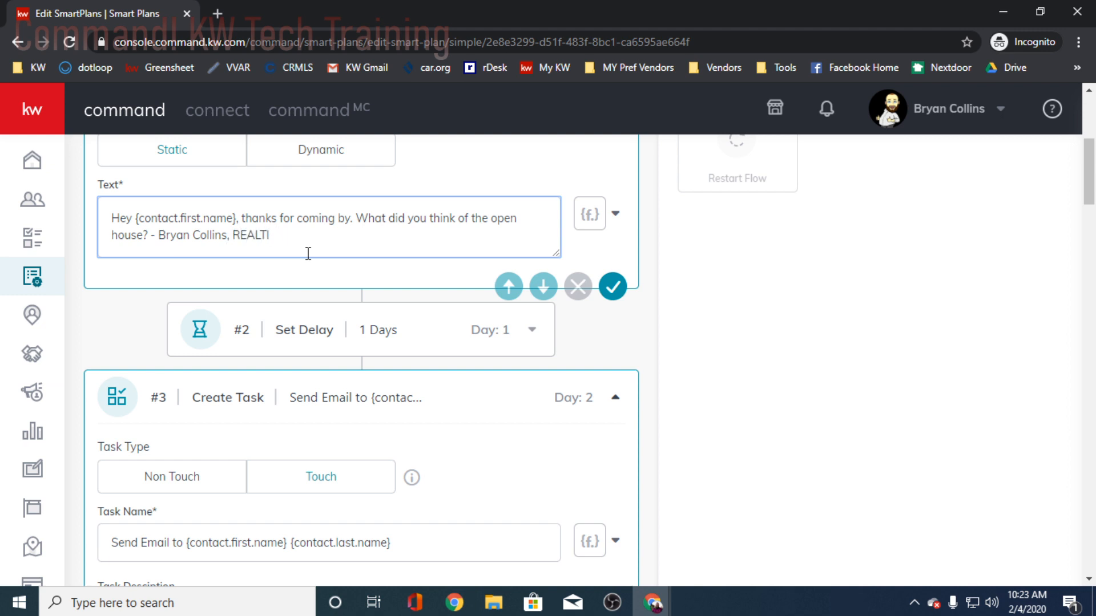
pyautogui.write('OR DRE#01990416')
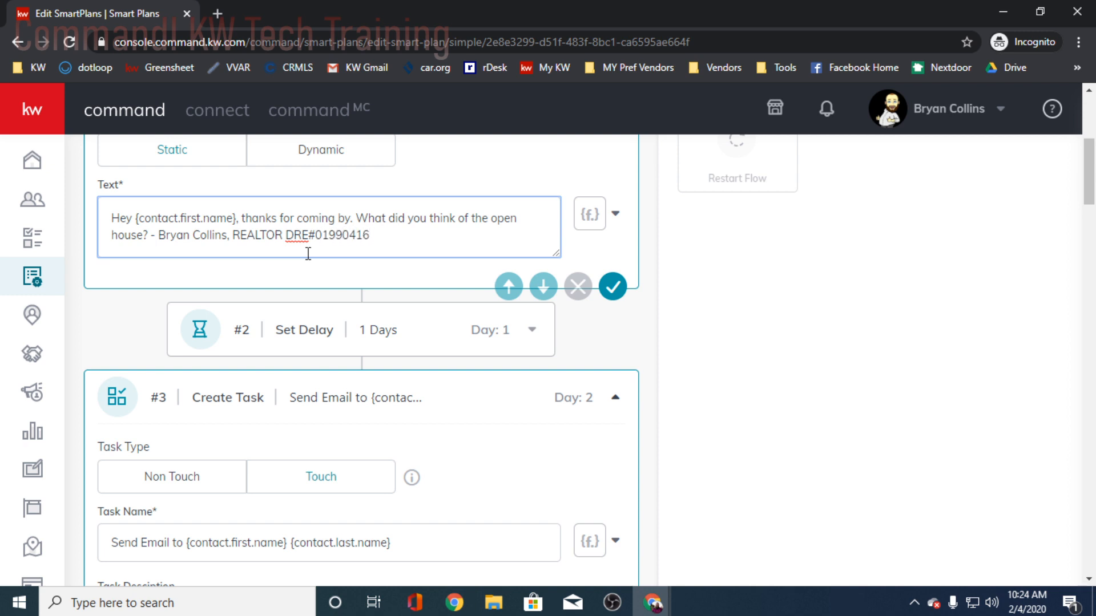
pyautogui.write(' Keller Williams Cic')
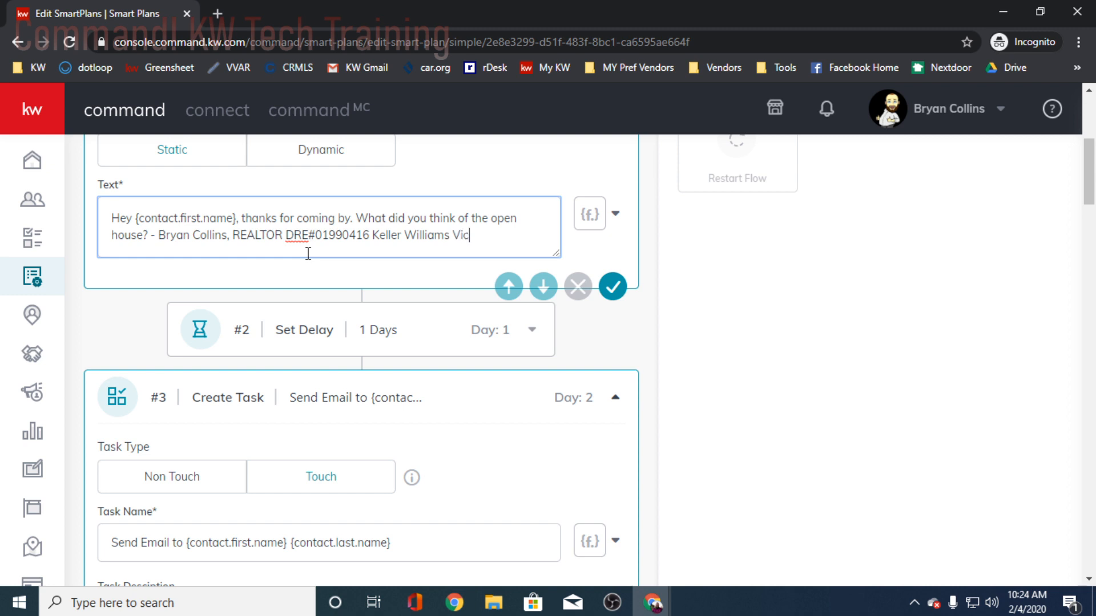
# - Add the brokerage name "Keller Williams Victor Valley" to the end of the day 1 message's signature
pyautogui.write('tor Valley')
# - Examine the day 2 email task's name and description, highlighting the contact.first.name merge field in the task name
pyautogui.scroll(-1, 337, 353)
pyautogui.scroll(-1, 340, 355)
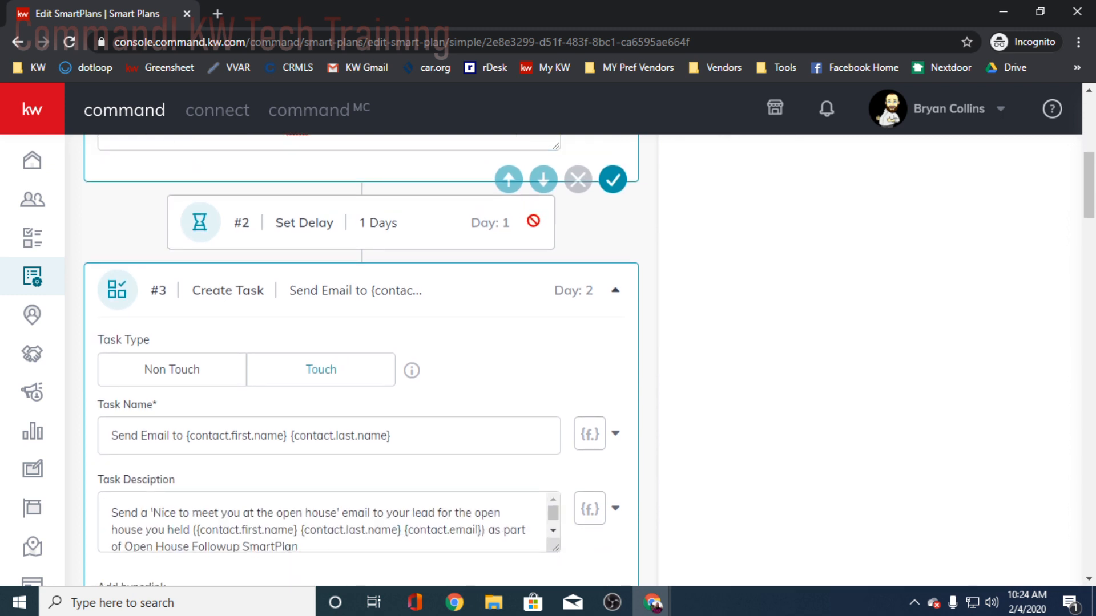
pyautogui.scroll(-2, 440, 254)
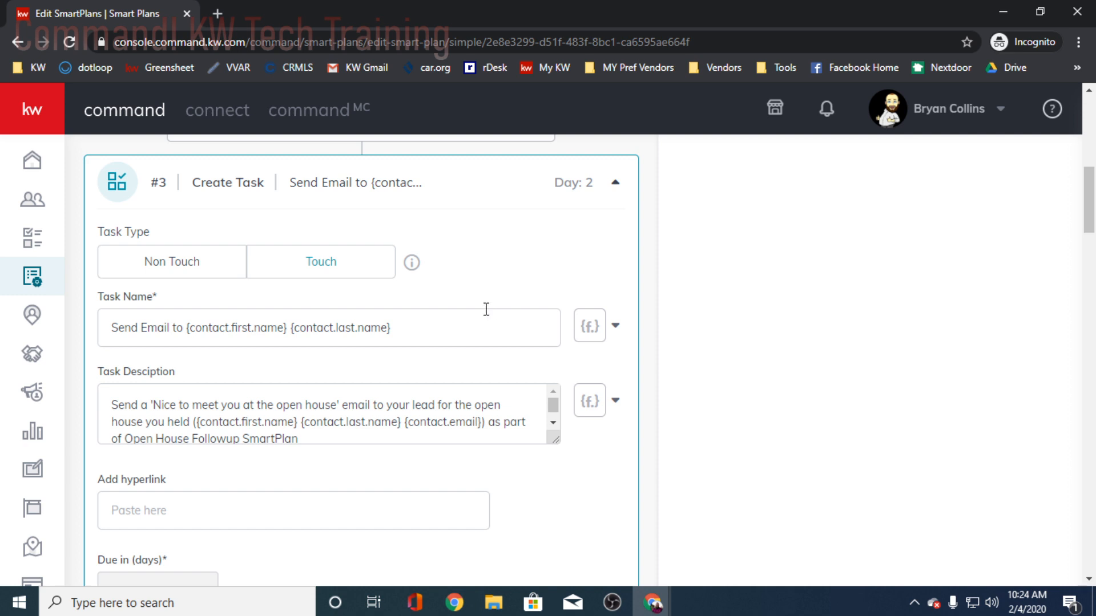
pyautogui.scroll(-2, 486, 331)
pyautogui.click(405, 297)
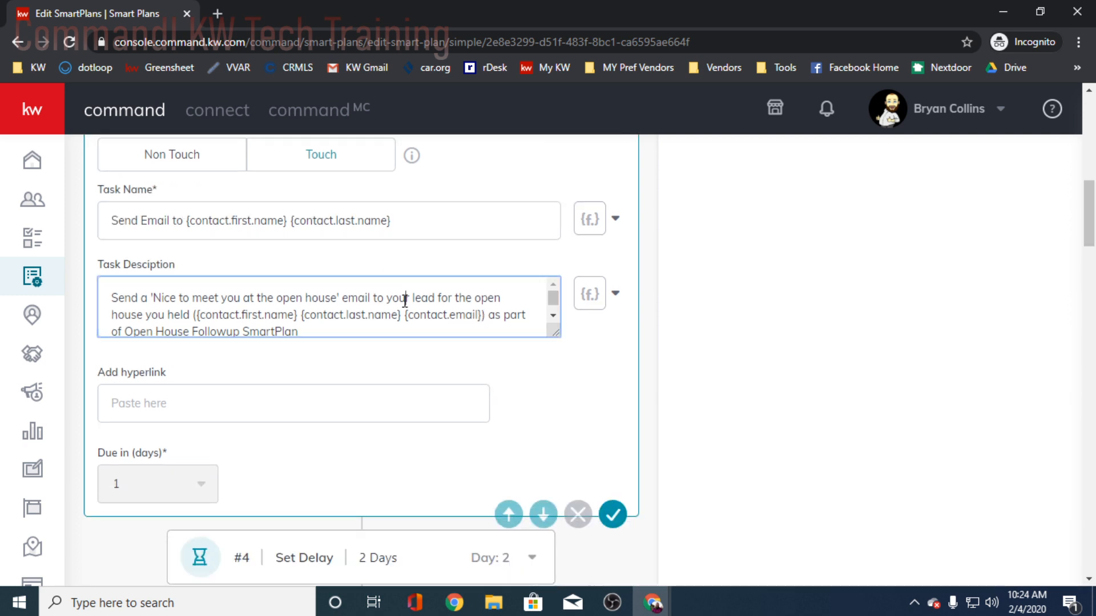
pyautogui.scroll(2, 342, 325)
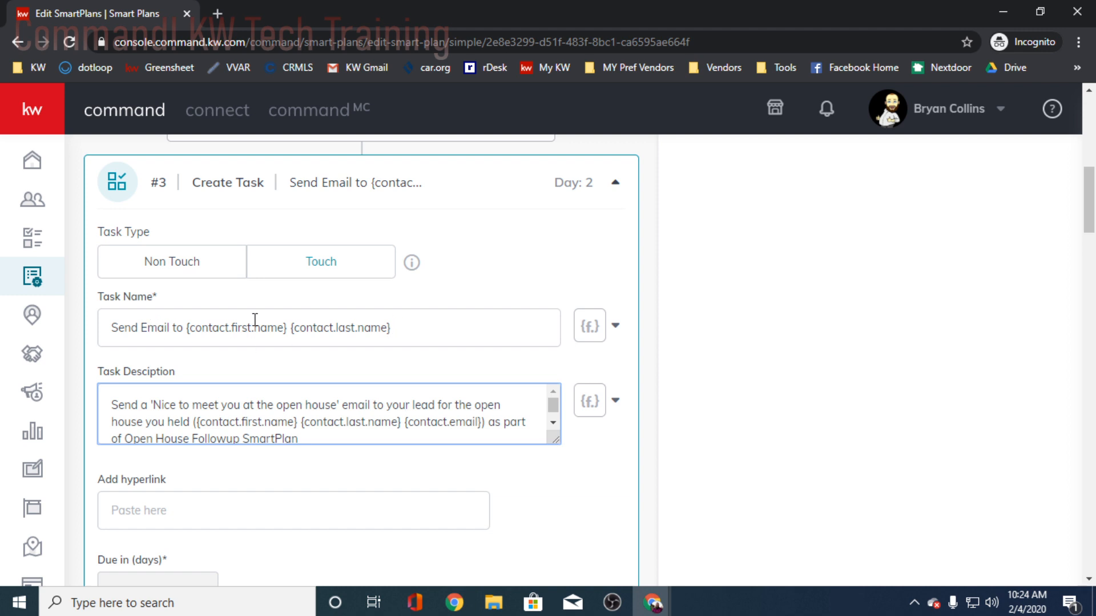
pyautogui.scroll(2, 384, 332)
pyautogui.scroll(-2, 474, 366)
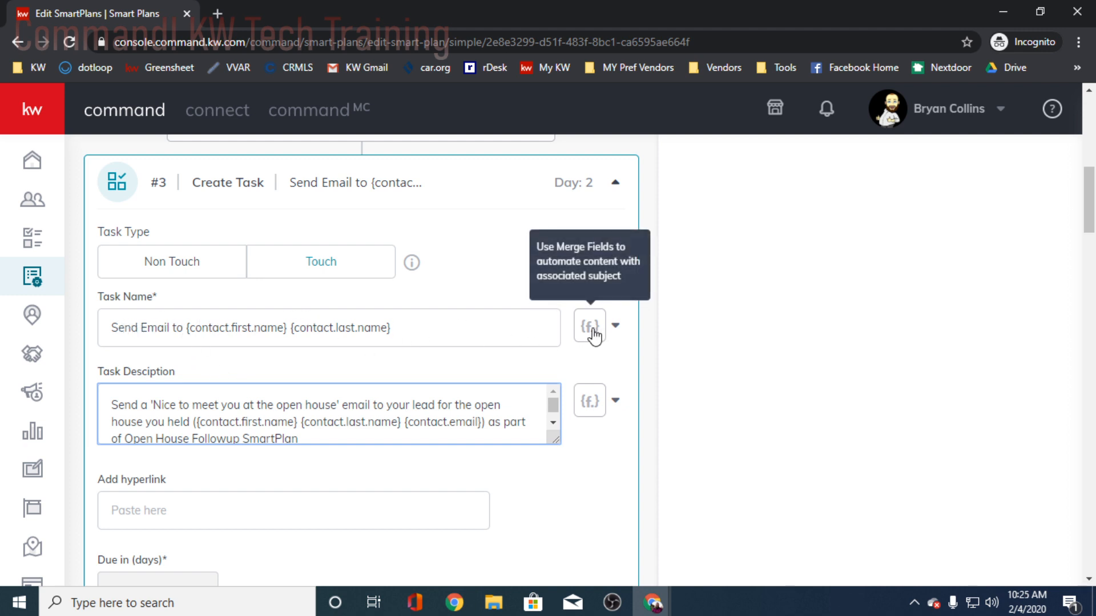
pyautogui.moveTo(186, 329); pyautogui.dragTo(289, 330)
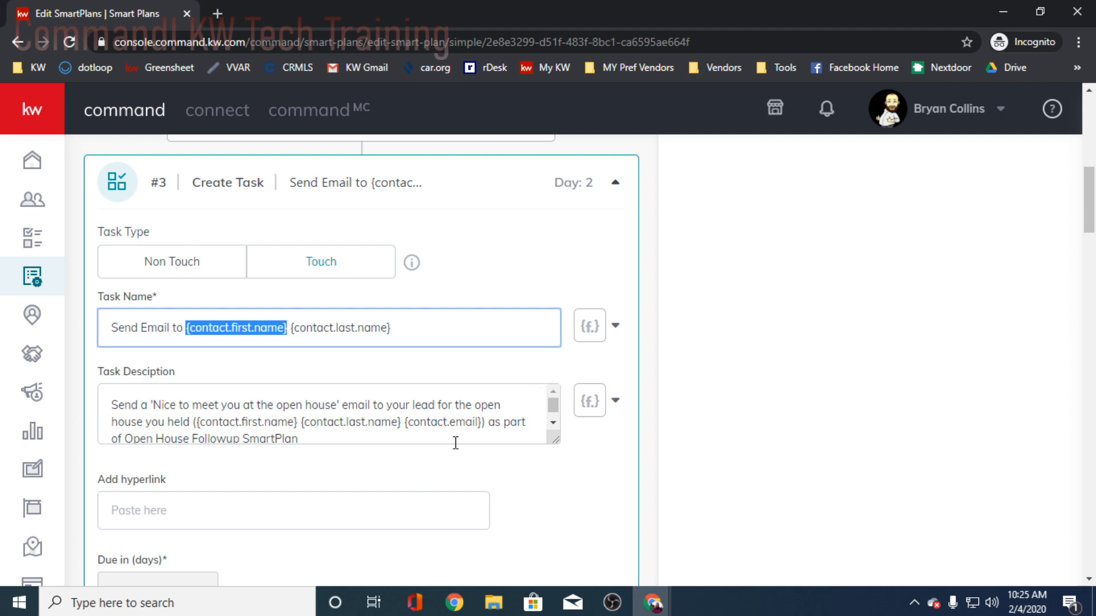
pyautogui.scroll(-1, 438, 427)
pyautogui.scroll(1, 112, 407)
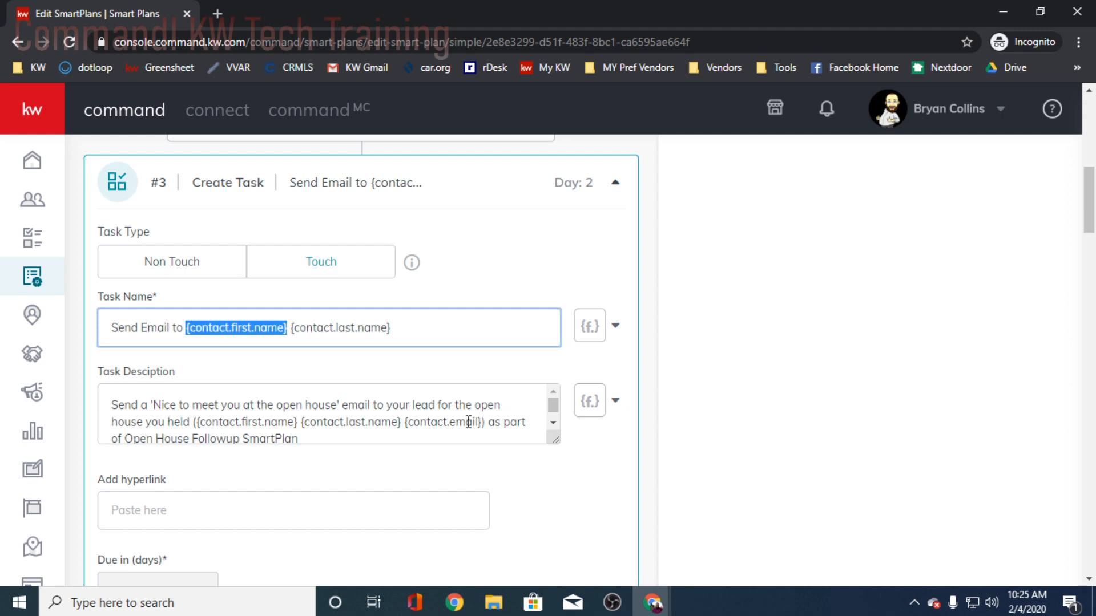
# - Check the merge fields offered for the day 2 task's name and description, without inserting any
pyautogui.click(613, 327)
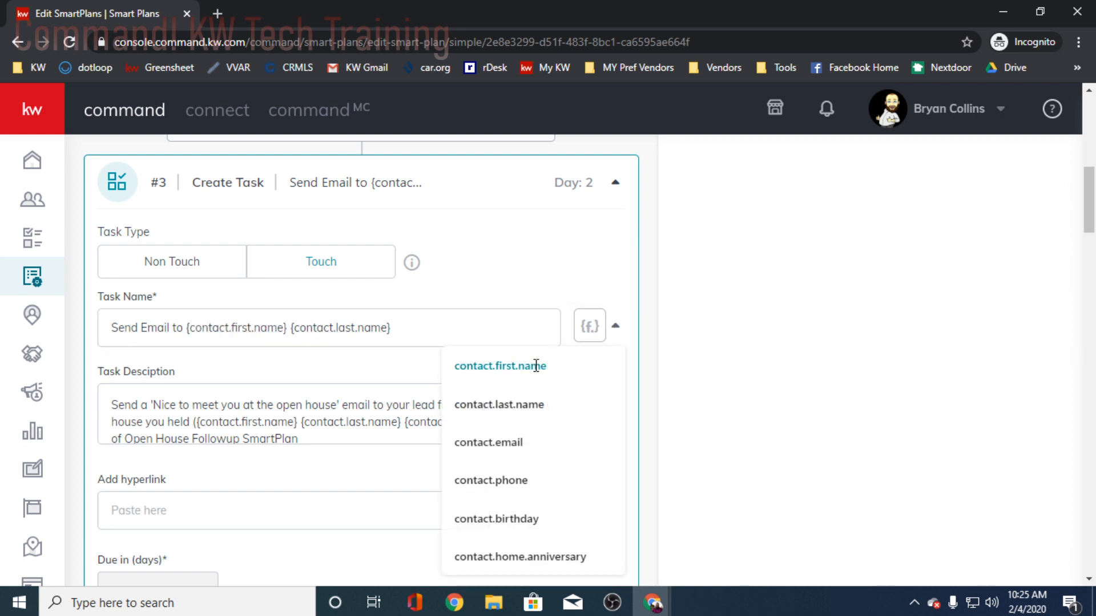
pyautogui.scroll(-2, 539, 374)
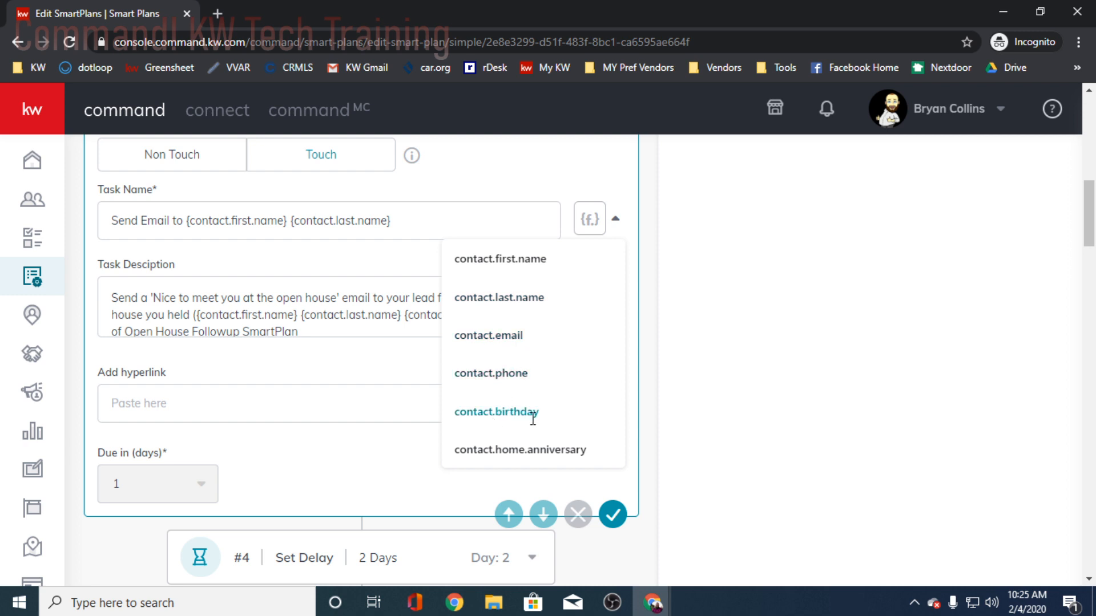
pyautogui.scroll(4, 559, 442)
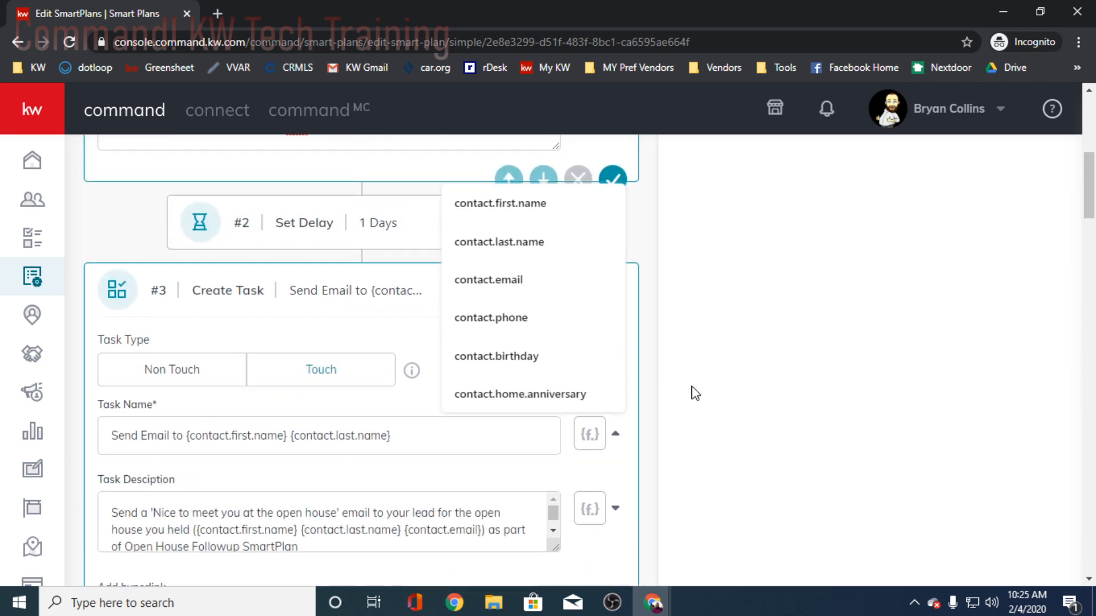
pyautogui.click(635, 465)
pyautogui.click(615, 509)
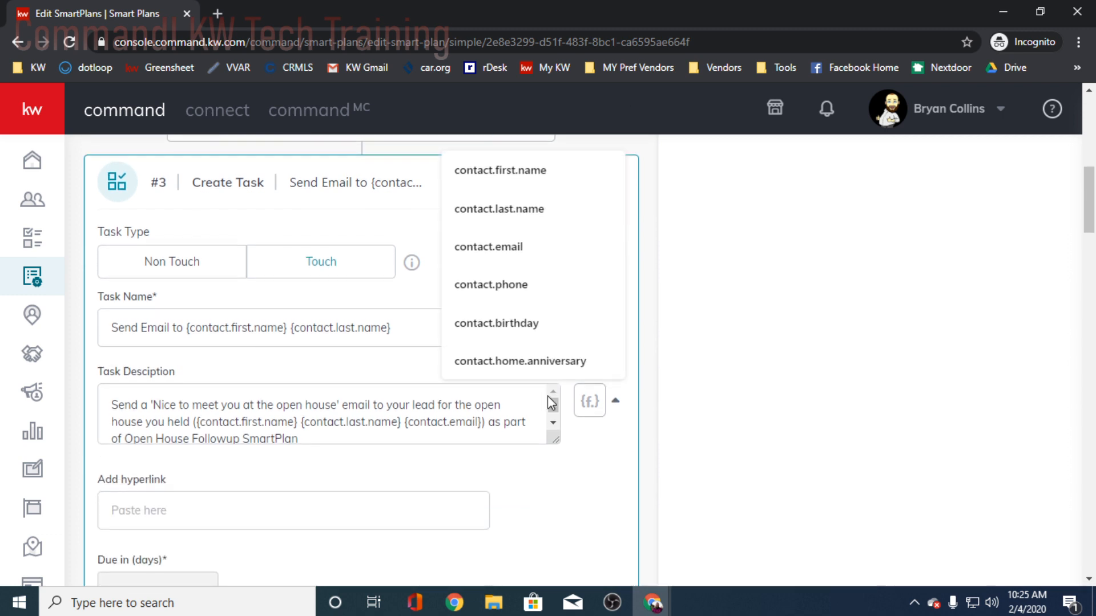
pyautogui.click(615, 509)
# - Enlarge the day 2 task's description box to read its full text, and check the hyperlink and due date settings
pyautogui.scroll(-2, 691, 472)
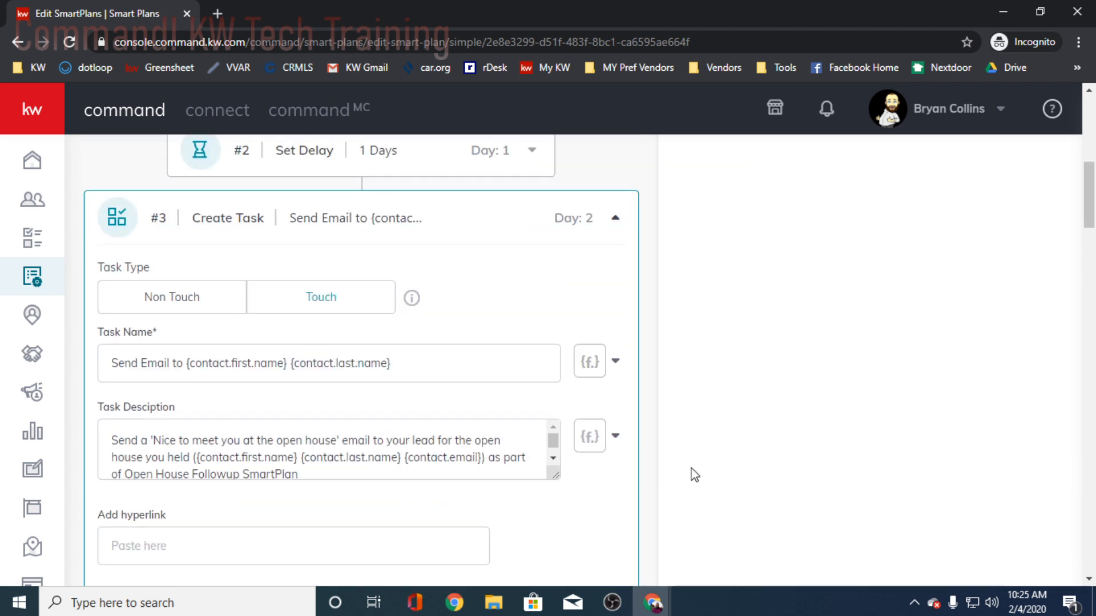
pyautogui.scroll(-2, 692, 472)
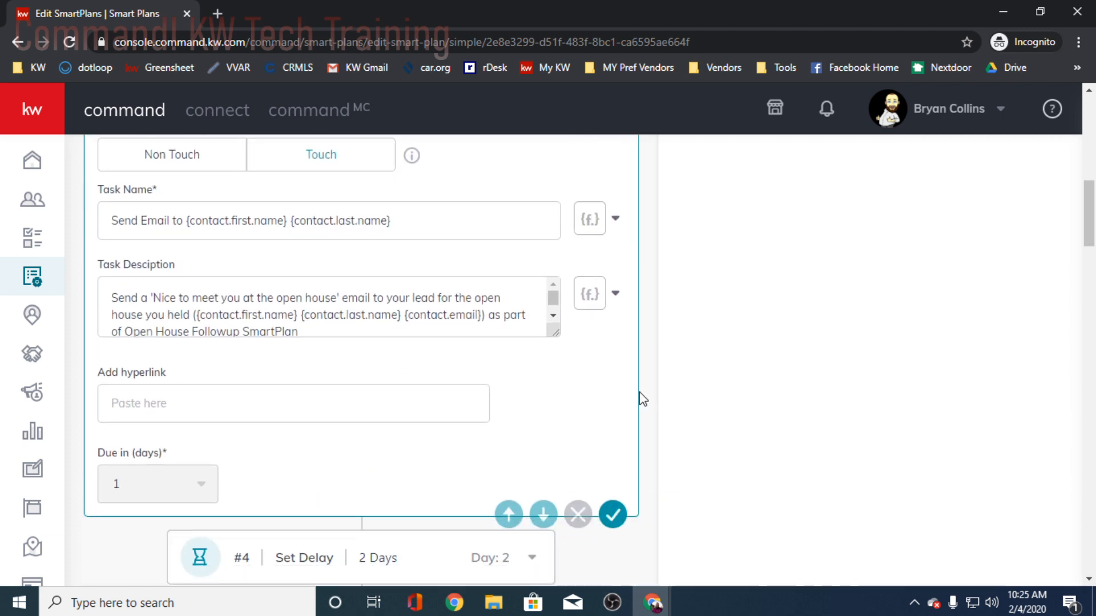
pyautogui.scroll(2, 650, 396)
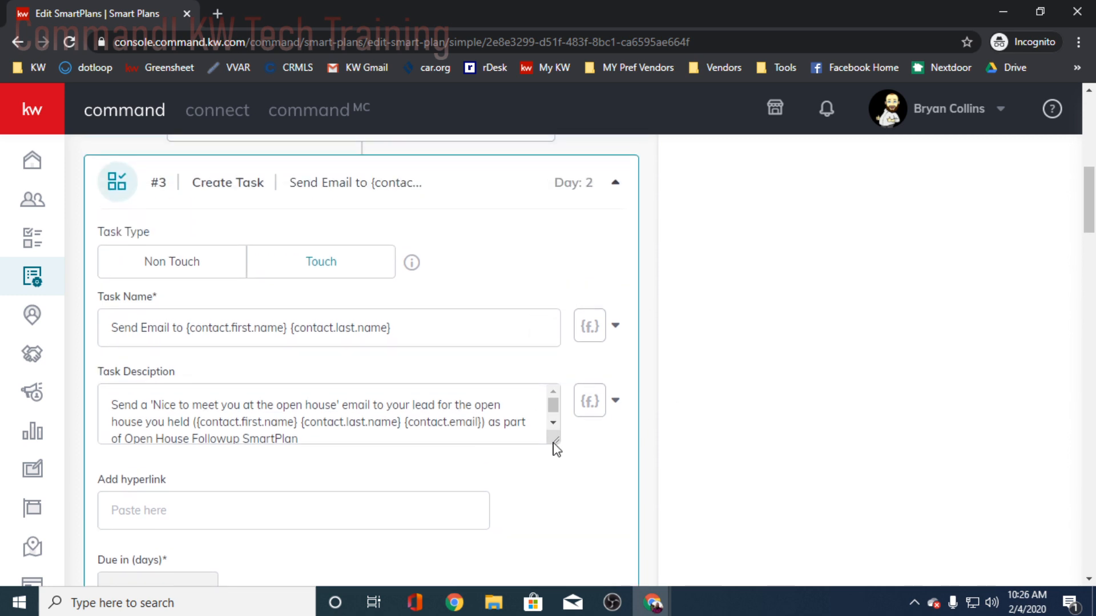
pyautogui.moveTo(555, 438); pyautogui.dragTo(570, 468)
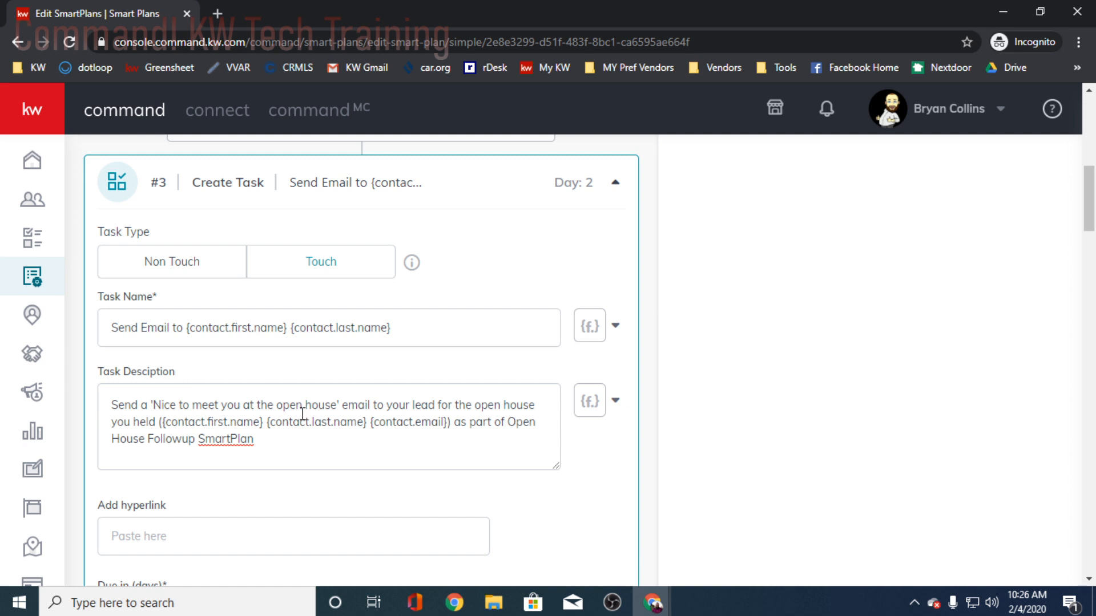
pyautogui.scroll(-2, 389, 420)
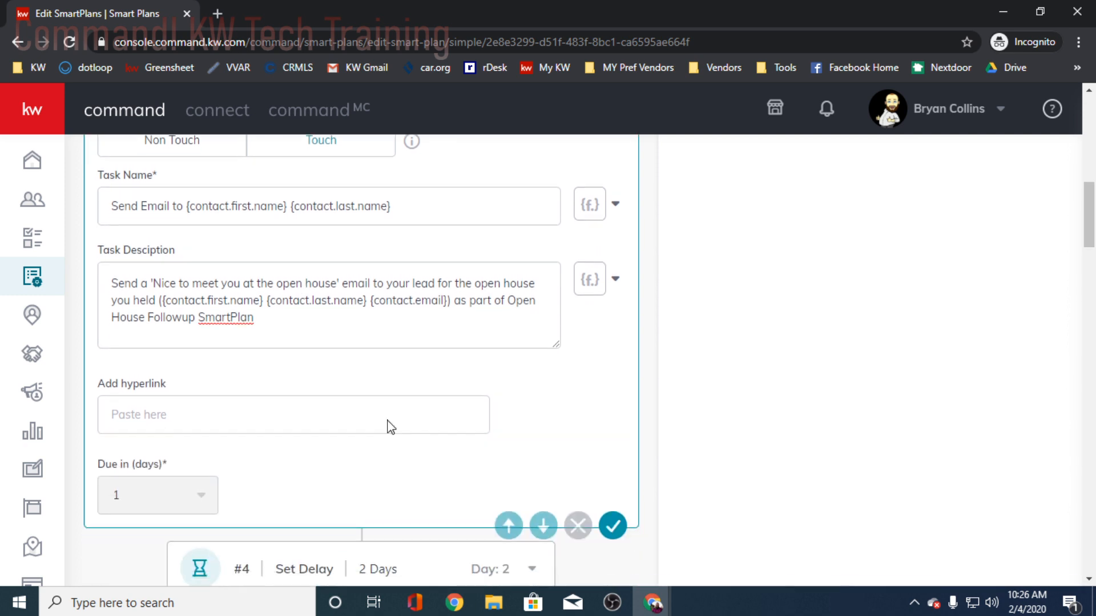
# - Review the 2-day delay and the name and description of the day 4 phone call task
pyautogui.scroll(-4, 387, 423)
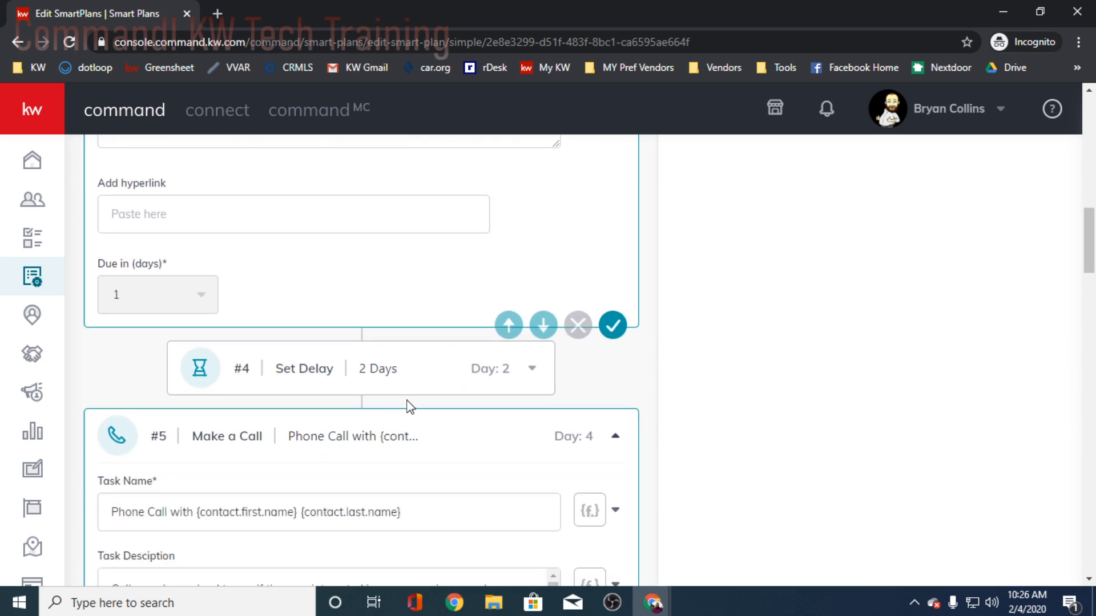
pyautogui.scroll(-4, 428, 408)
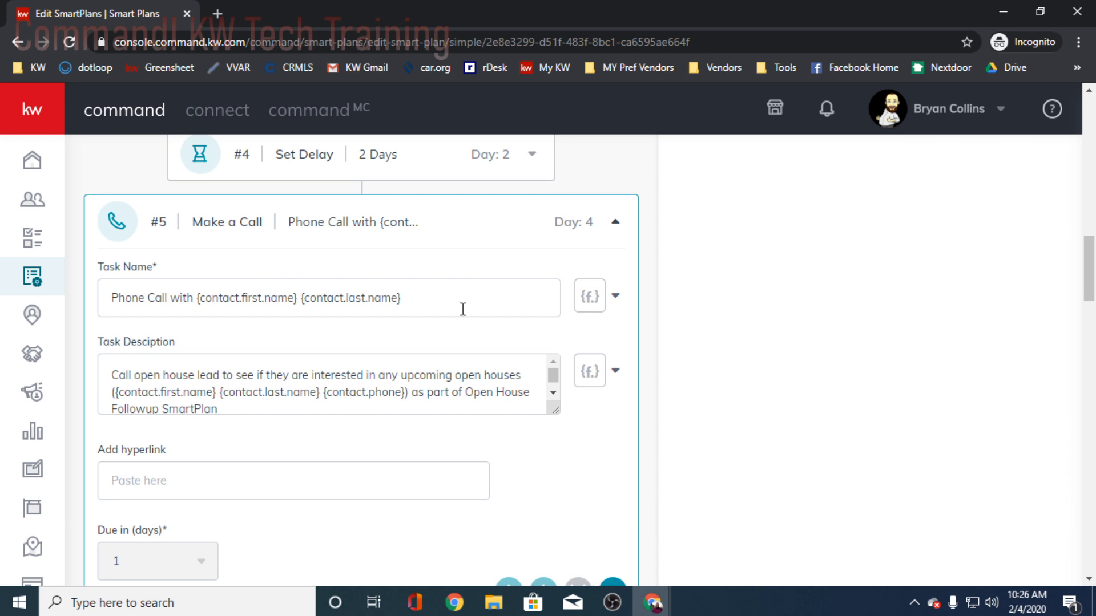
pyautogui.scroll(-1, 201, 407)
pyautogui.scroll(1, 297, 388)
pyautogui.scroll(-1, 280, 402)
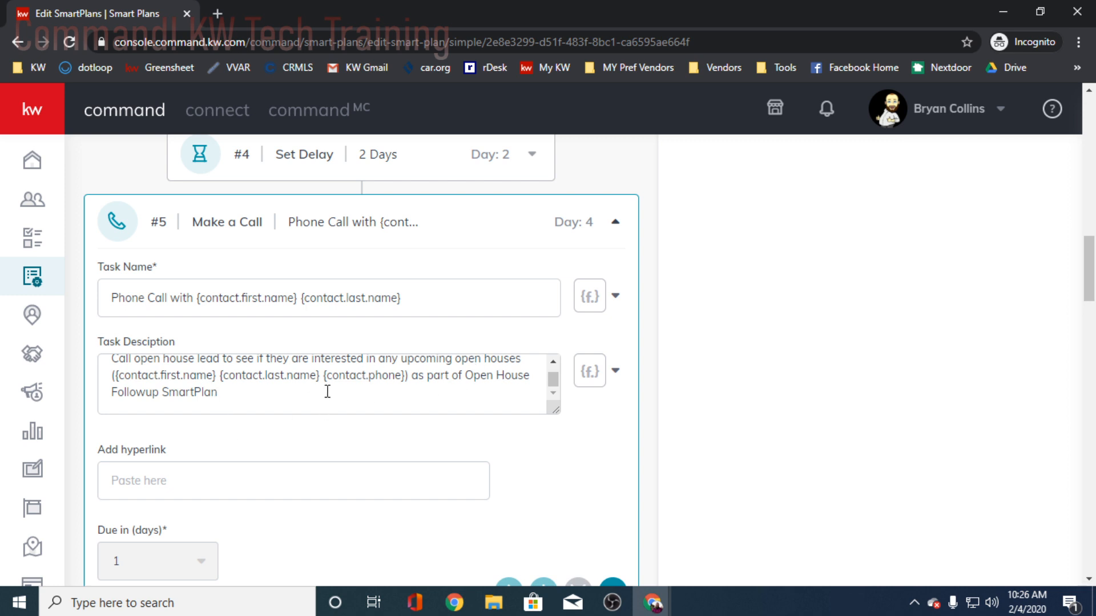
# - Examine the day 7 text message and highlight its closing question about sending a list
pyautogui.scroll(-9, 258, 411)
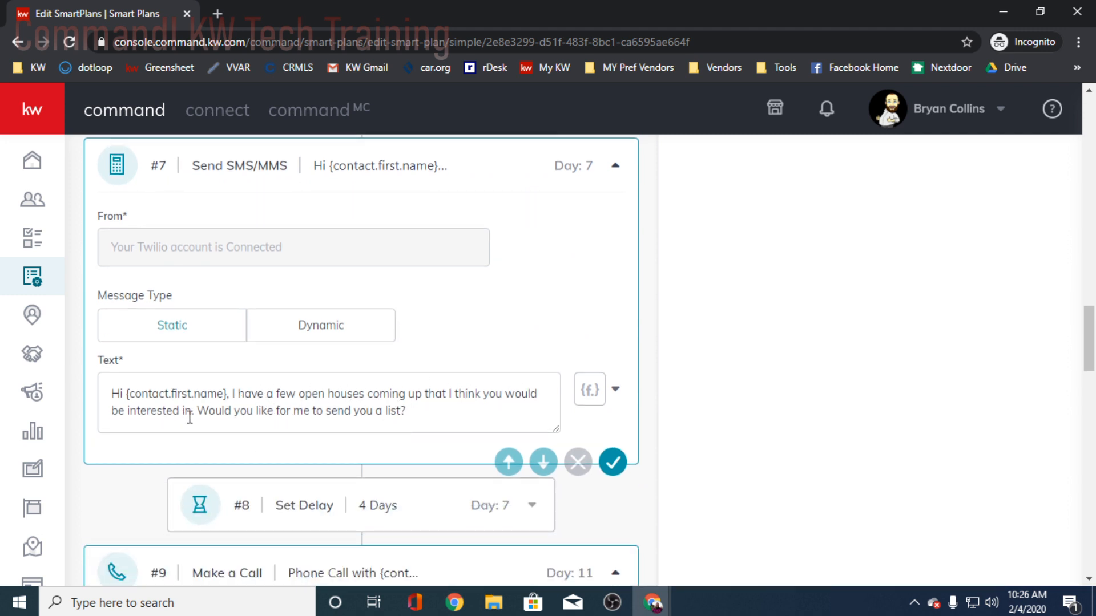
pyautogui.click(458, 406)
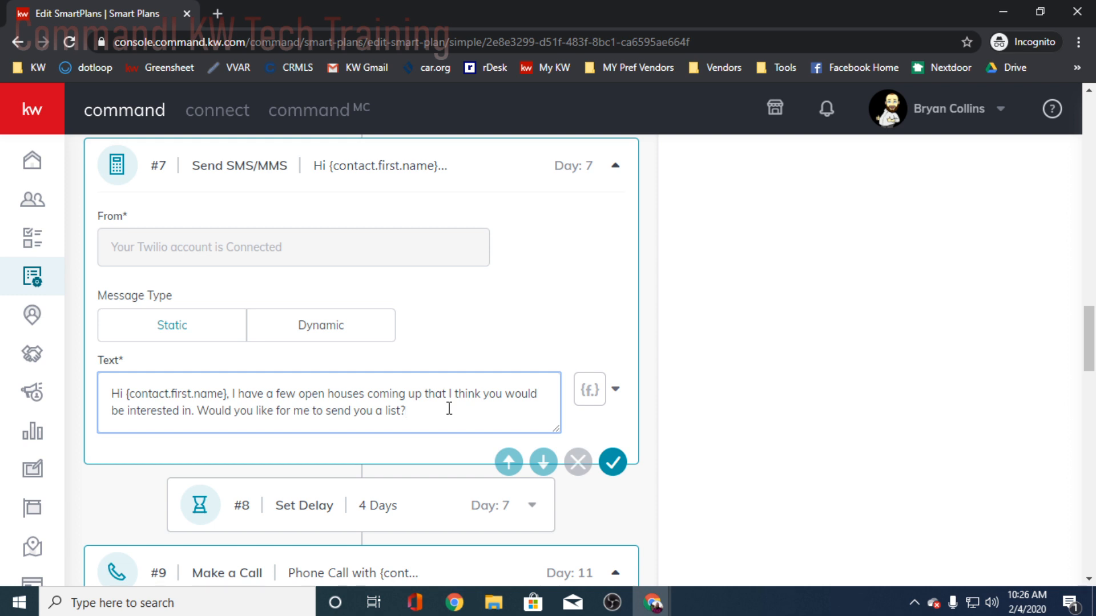
pyautogui.moveTo(416, 411); pyautogui.dragTo(183, 410)
pyautogui.click(442, 412)
# - Review the follow-up steps from the day 11 phone call through the day 14 text message to the day 18 email task
pyautogui.scroll(-3, 440, 416)
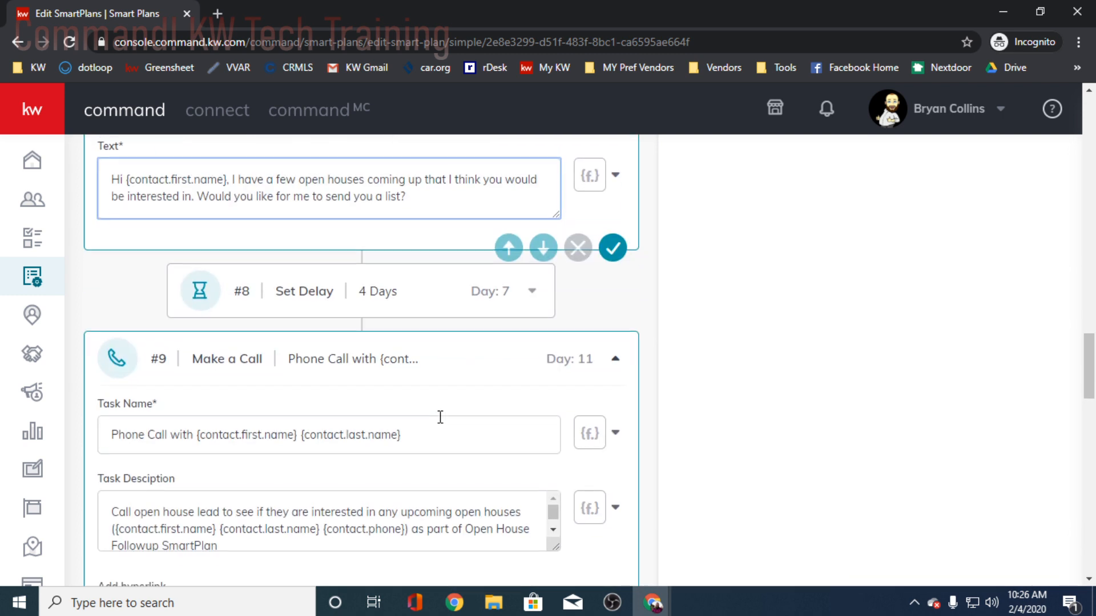
pyautogui.scroll(3, 431, 420)
pyautogui.scroll(-5, 369, 468)
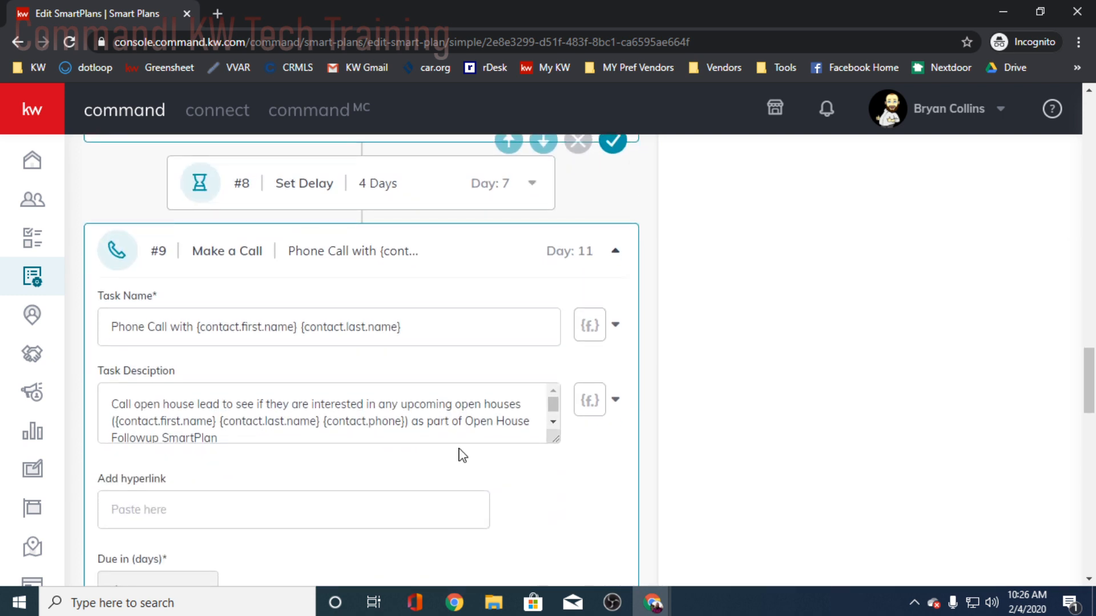
pyautogui.scroll(-10, 462, 455)
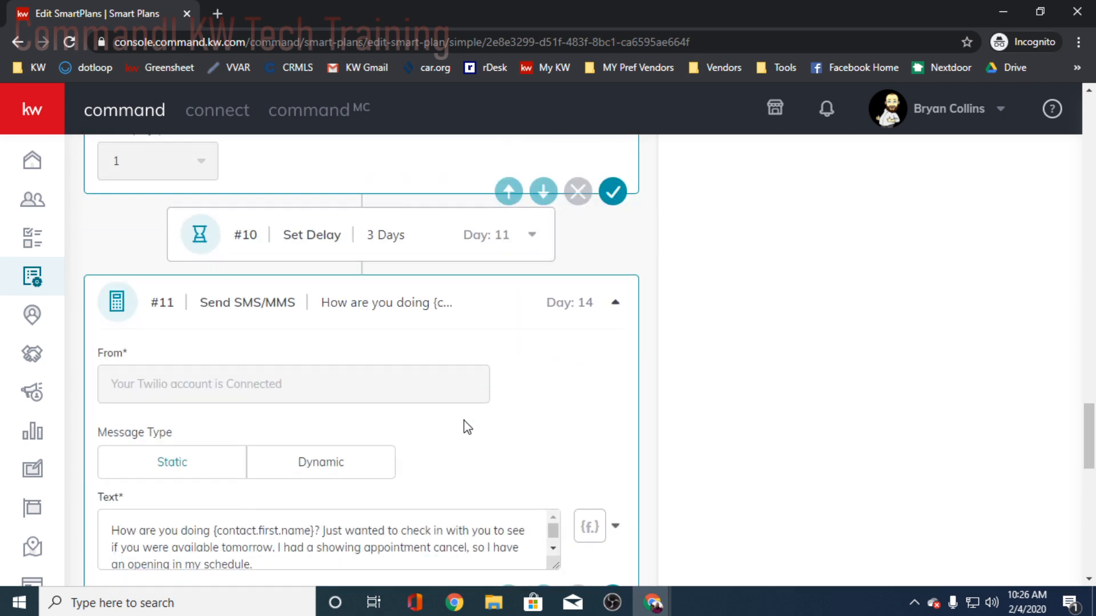
pyautogui.scroll(-1, 356, 456)
pyautogui.scroll(1, 324, 437)
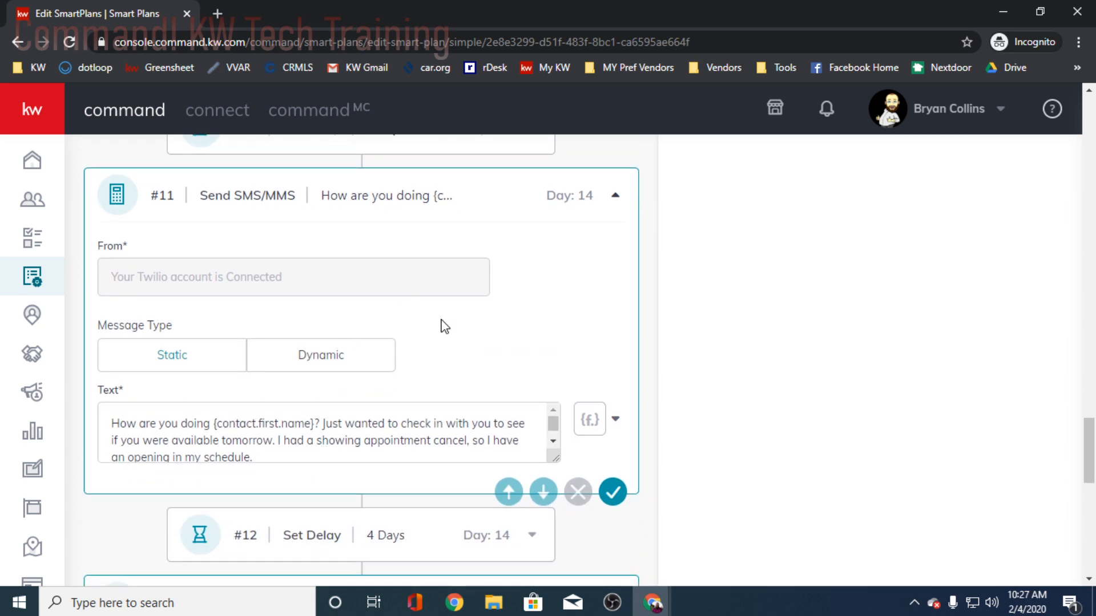
pyautogui.scroll(4, 485, 347)
pyautogui.scroll(-5, 238, 435)
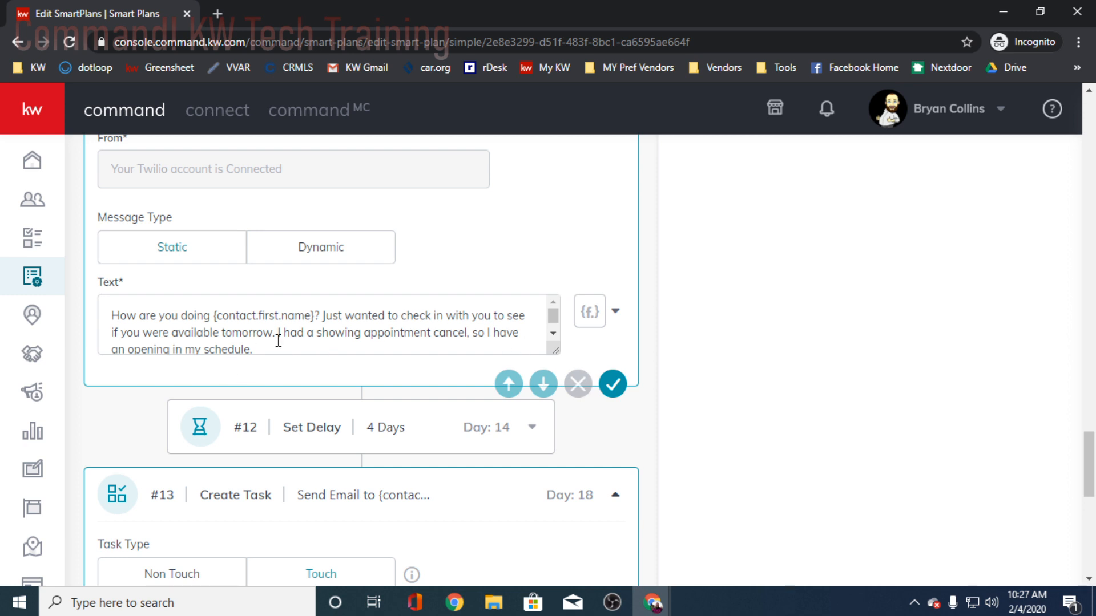
pyautogui.scroll(-1, 369, 346)
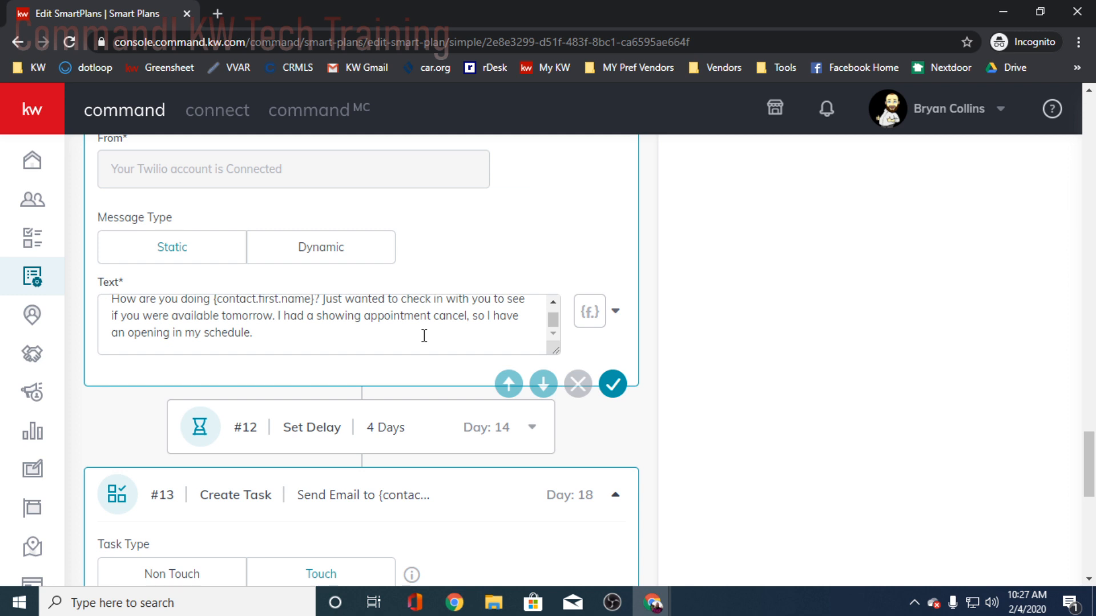
pyautogui.scroll(-7, 424, 336)
pyautogui.scroll(4, 443, 362)
pyautogui.scroll(-2, 477, 372)
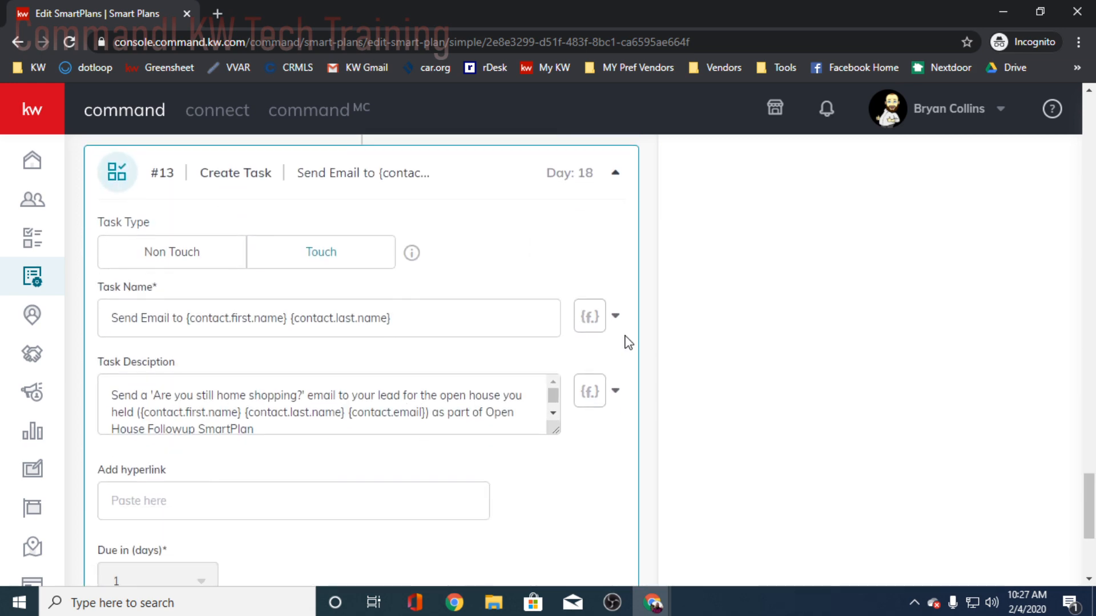
# - Review the plan's closing 3-day delay and Long-Term Nurture handoff, and reread the day 14 text about a schedule opening
pyautogui.scroll(-5, 700, 325)
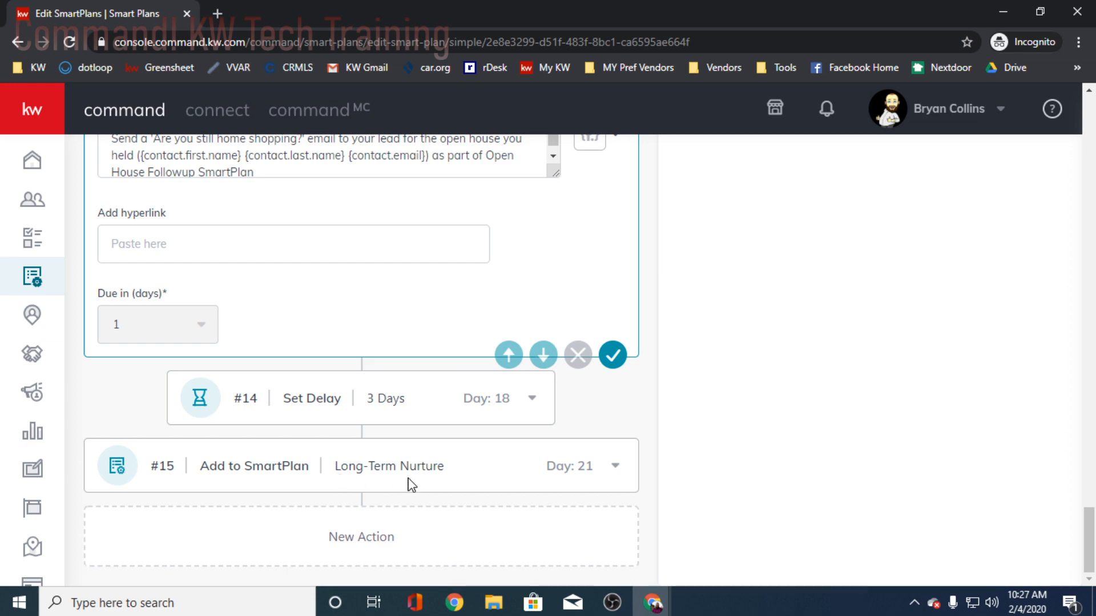
pyautogui.scroll(20, 922, 423)
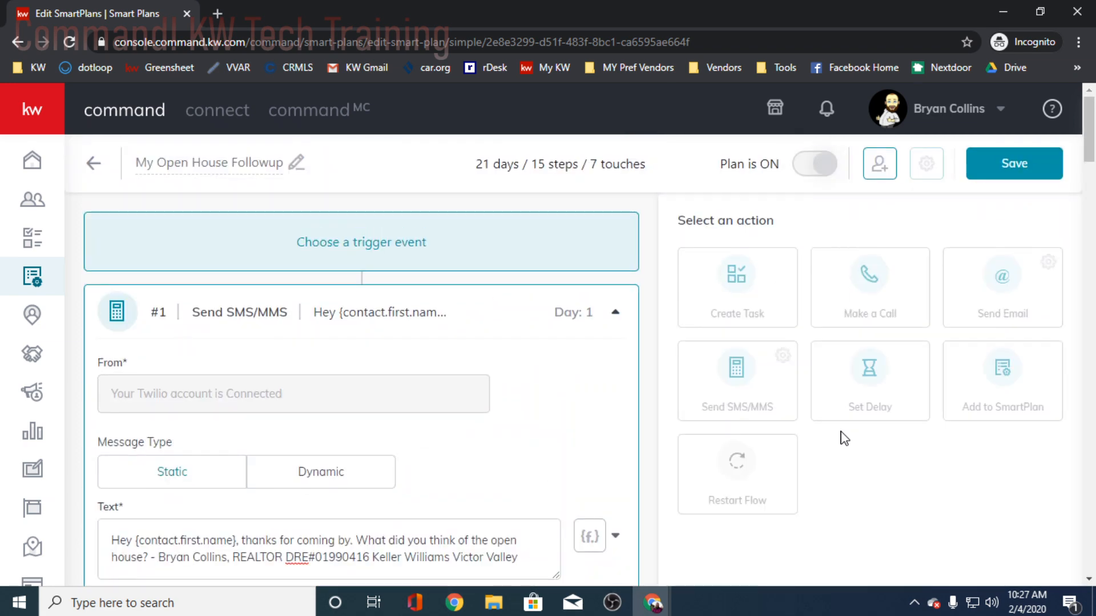
pyautogui.scroll(-1, 517, 339)
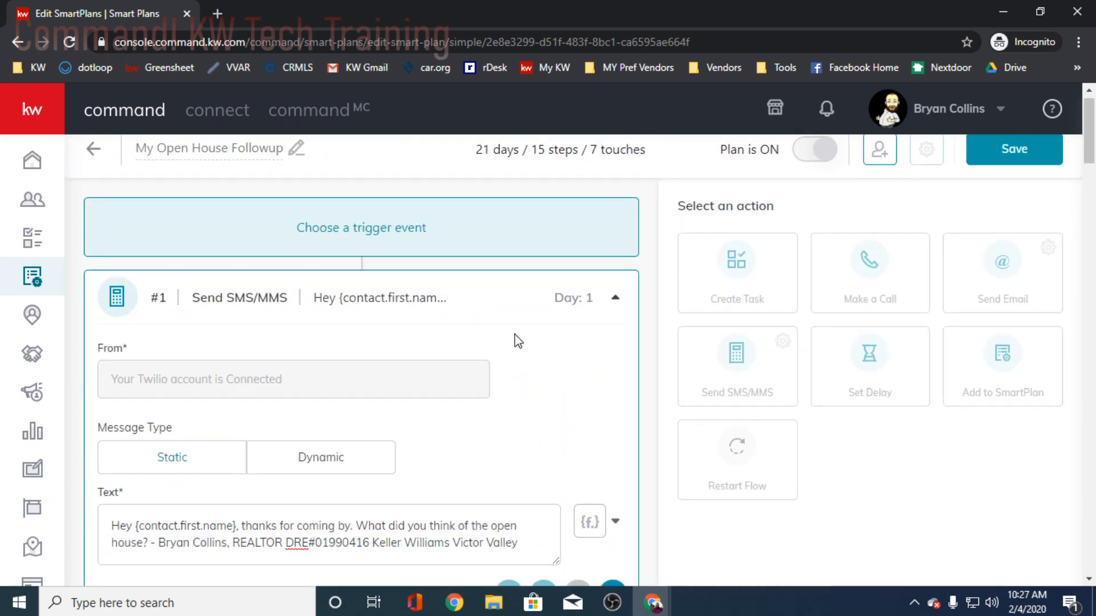
pyautogui.scroll(-20, 773, 426)
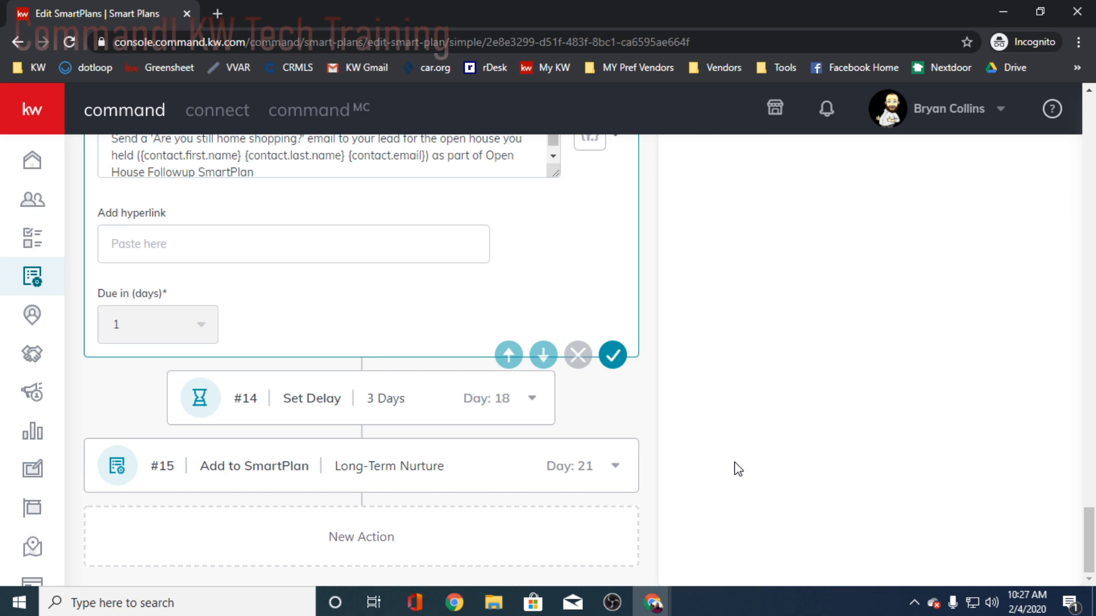
pyautogui.scroll(5, 685, 450)
pyautogui.scroll(6, 303, 450)
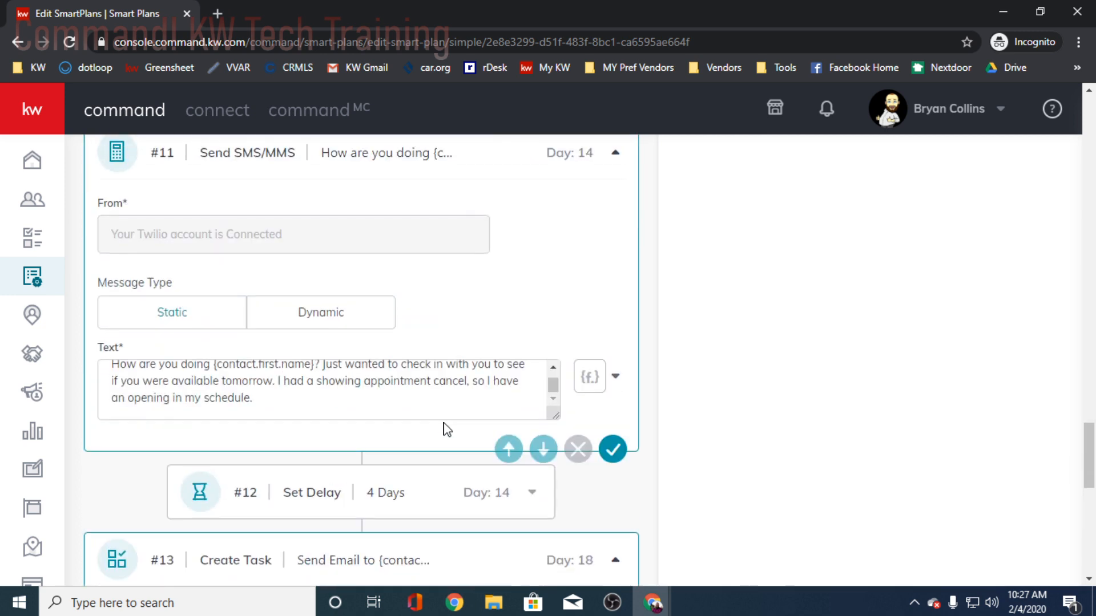
pyautogui.scroll(1, 319, 394)
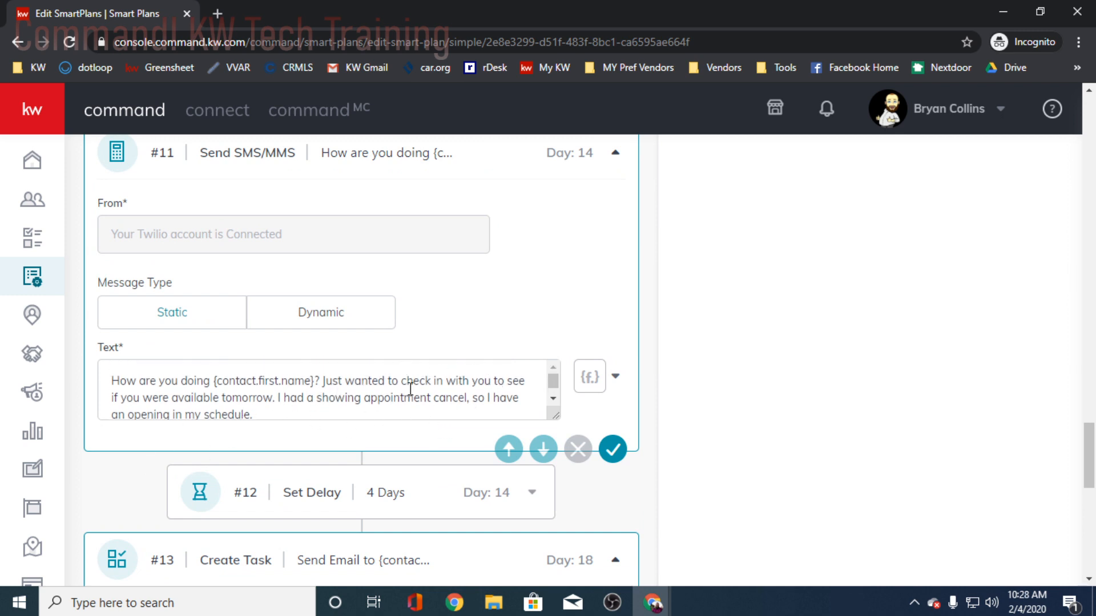
pyautogui.scroll(-1, 452, 398)
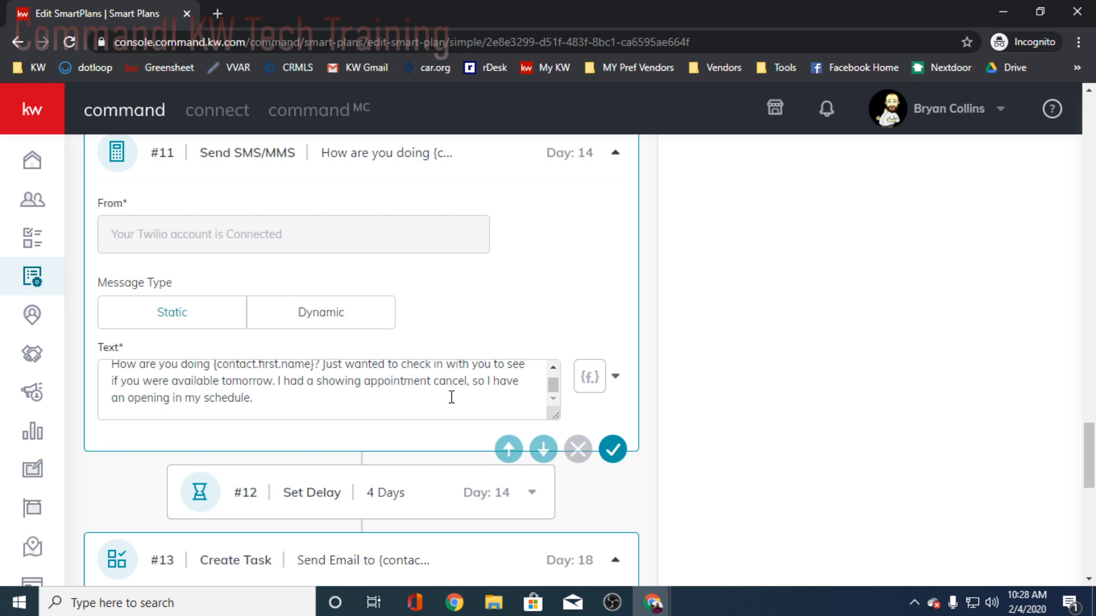
pyautogui.scroll(20, 744, 285)
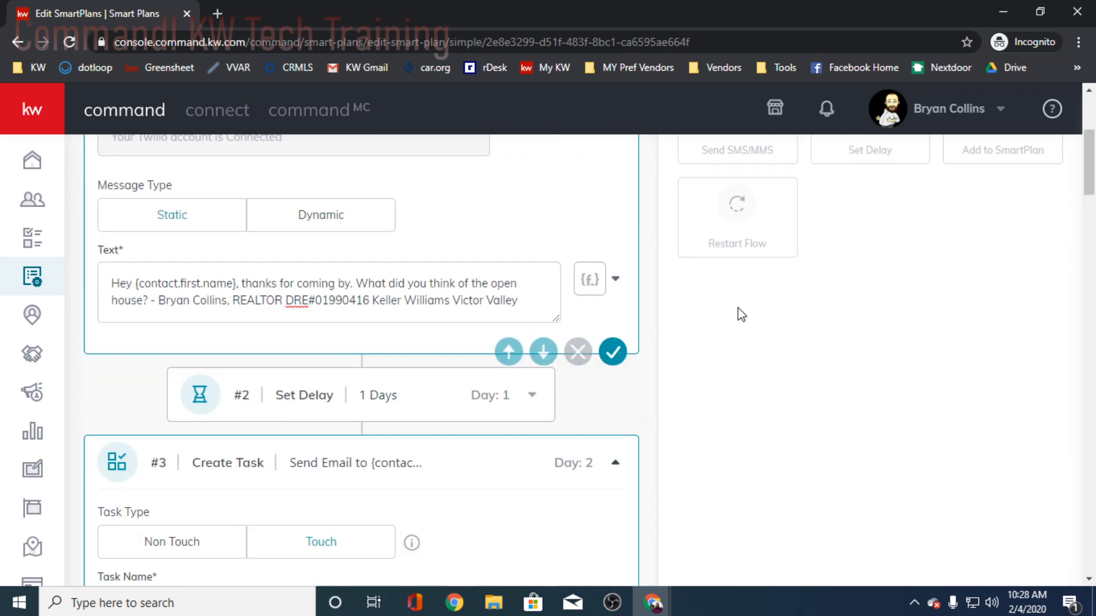
# - Save the My Open House Followup plan and view its trigger event category and event, leaving them as they are
pyautogui.scroll(4, 741, 314)
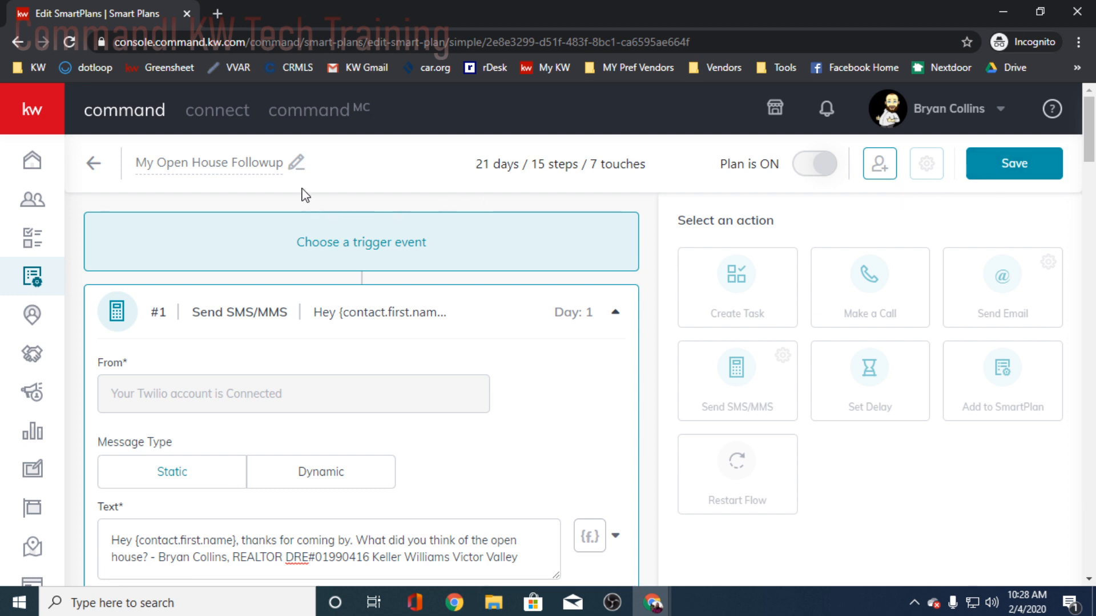
pyautogui.click(997, 174)
pyautogui.click(386, 247)
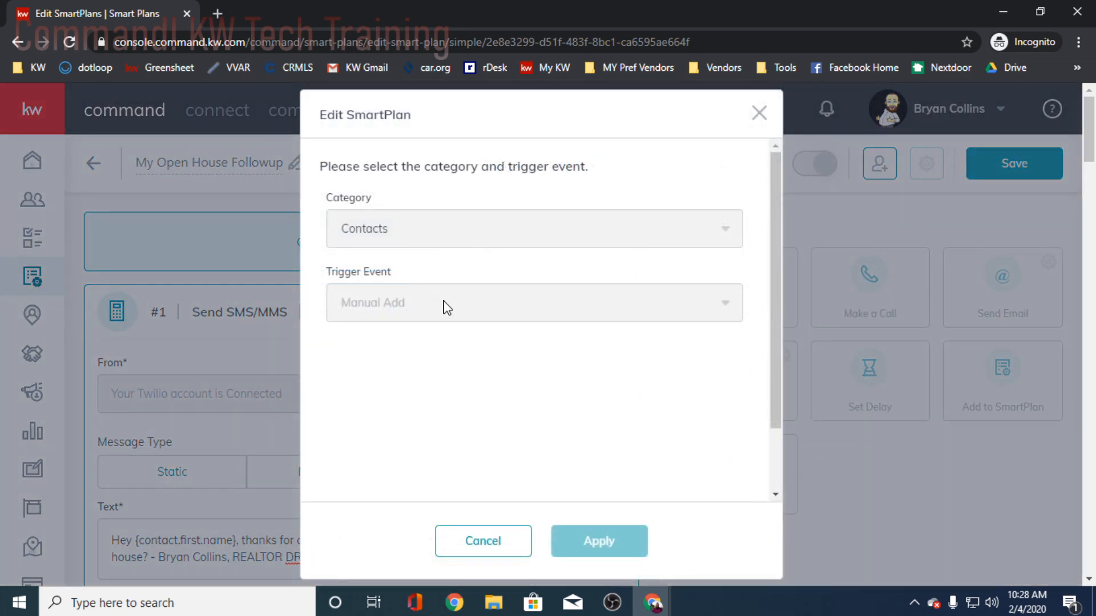
pyautogui.click(756, 113)
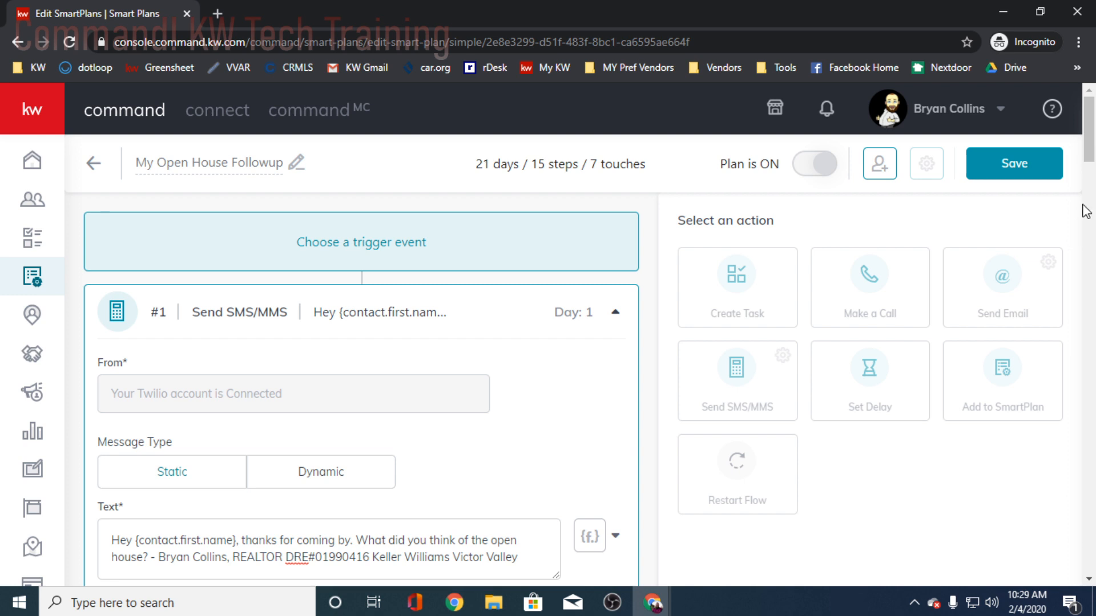
# - Save the My Open House Followup plan again and return to the list of SmartPlans
pyautogui.click(1002, 171)
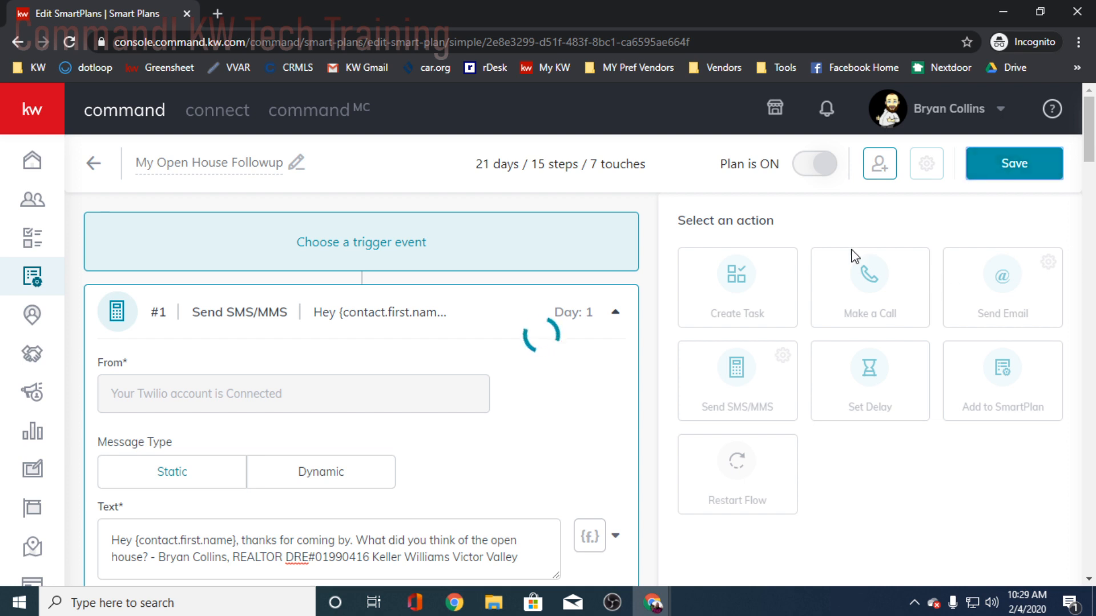
pyautogui.click(96, 165)
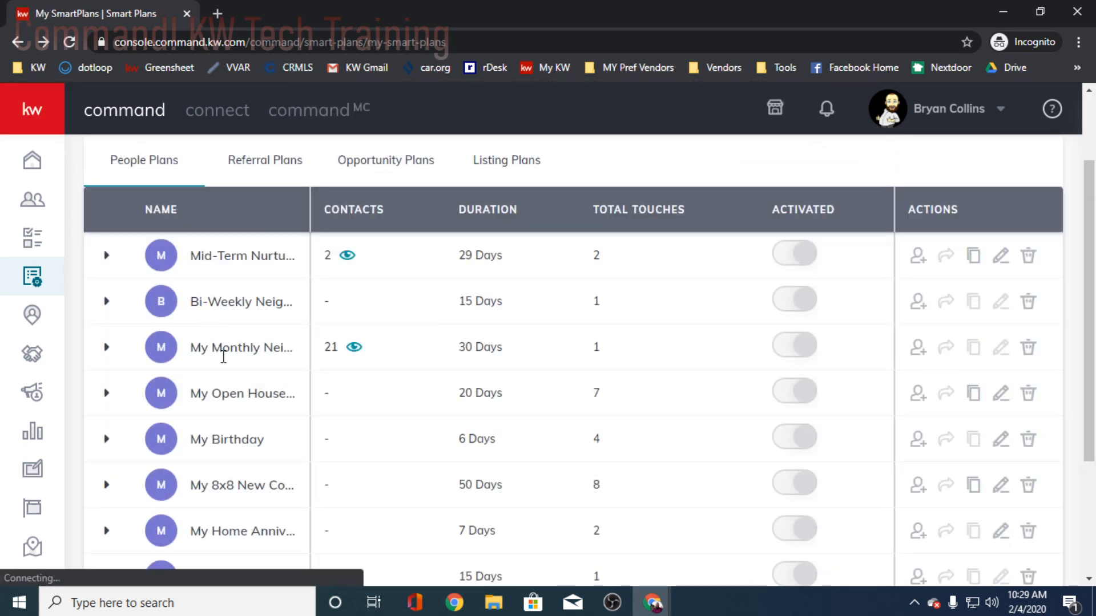
# - Expand the My Birthday plan in the list and preview the details of its tasks, phone call and text message
pyautogui.scroll(-2, 234, 416)
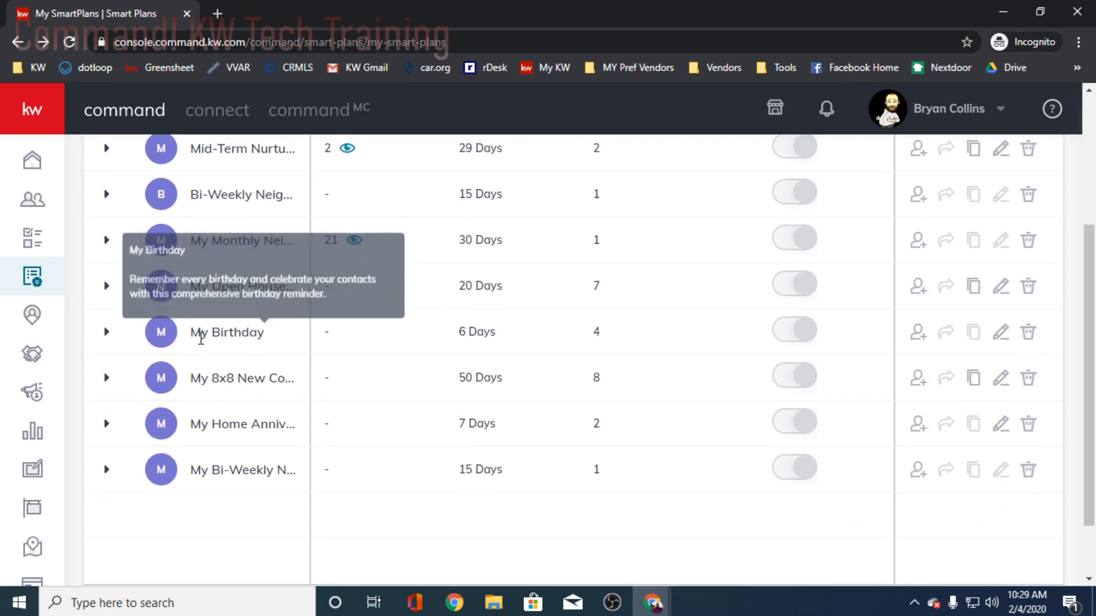
pyautogui.click(106, 332)
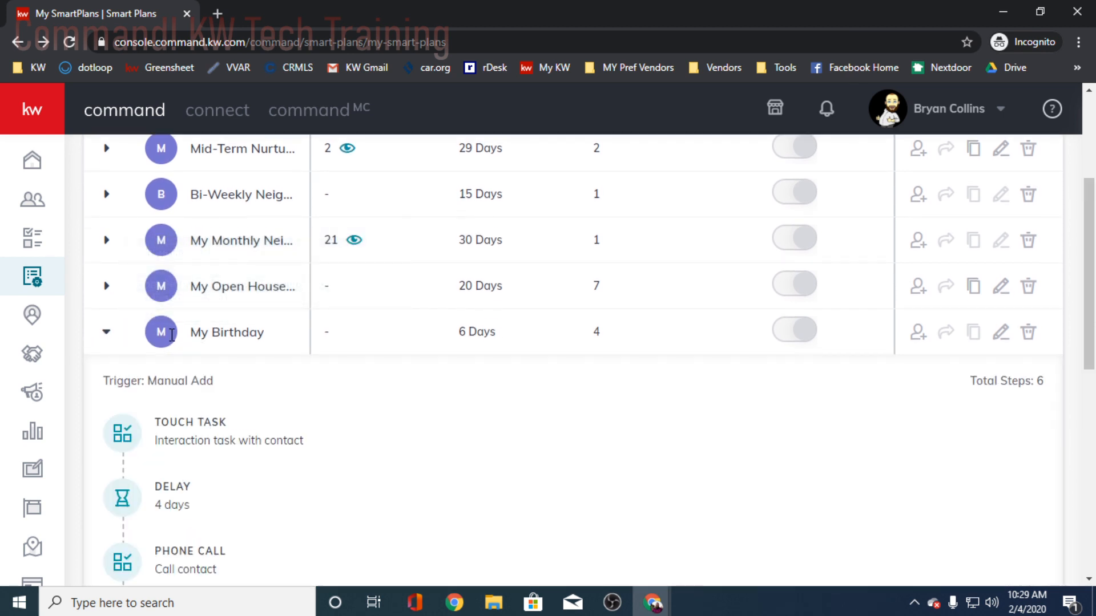
pyautogui.scroll(-4, 250, 401)
pyautogui.moveTo(217, 220)
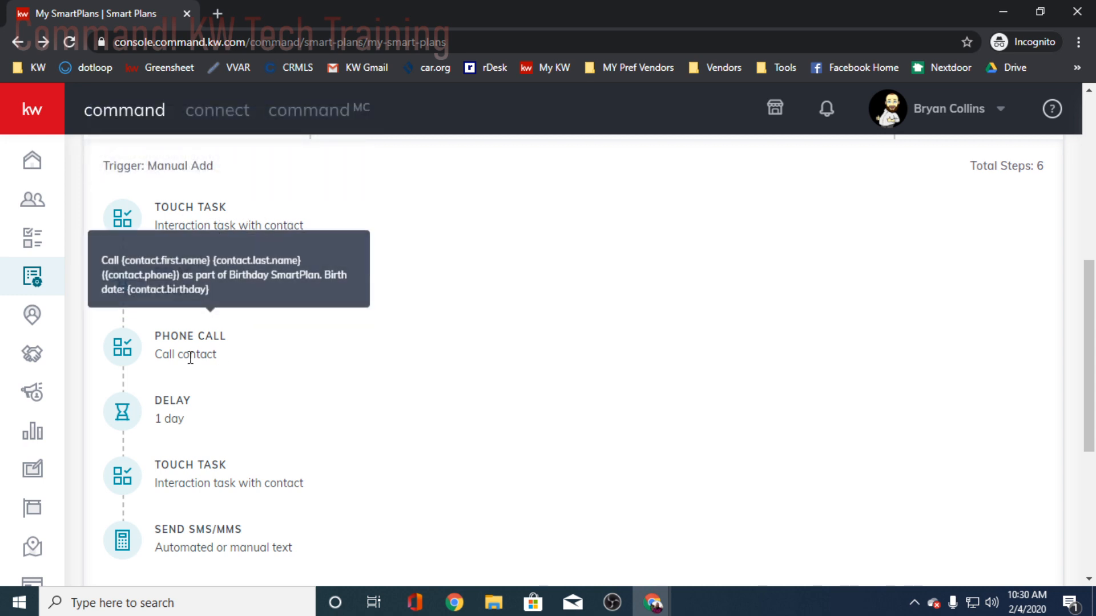
pyautogui.scroll(-2, 254, 450)
pyautogui.moveTo(254, 357)
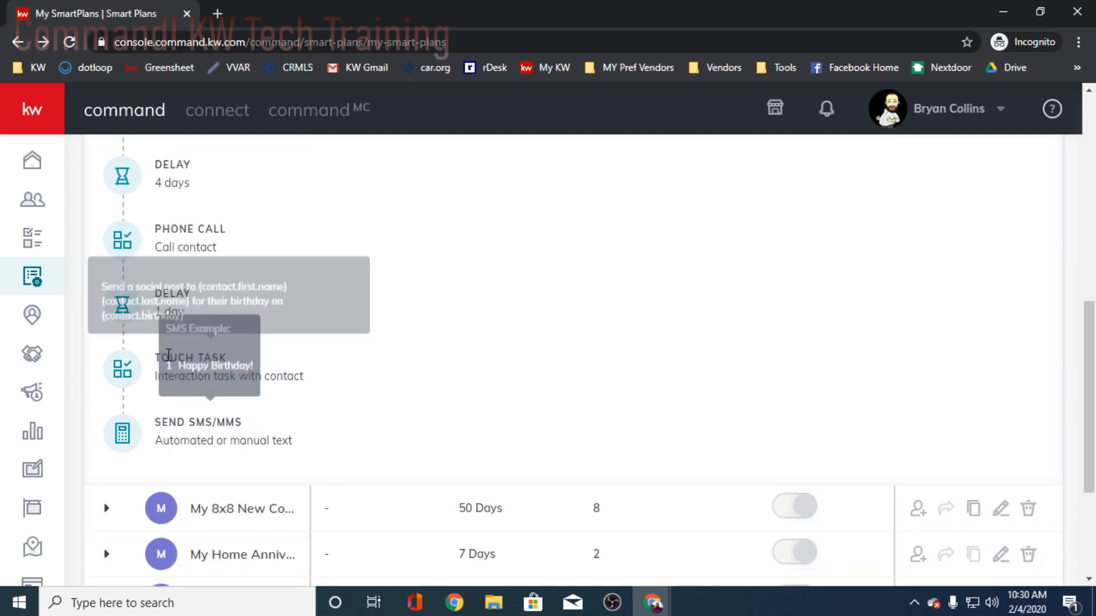
pyautogui.moveTo(189, 437)
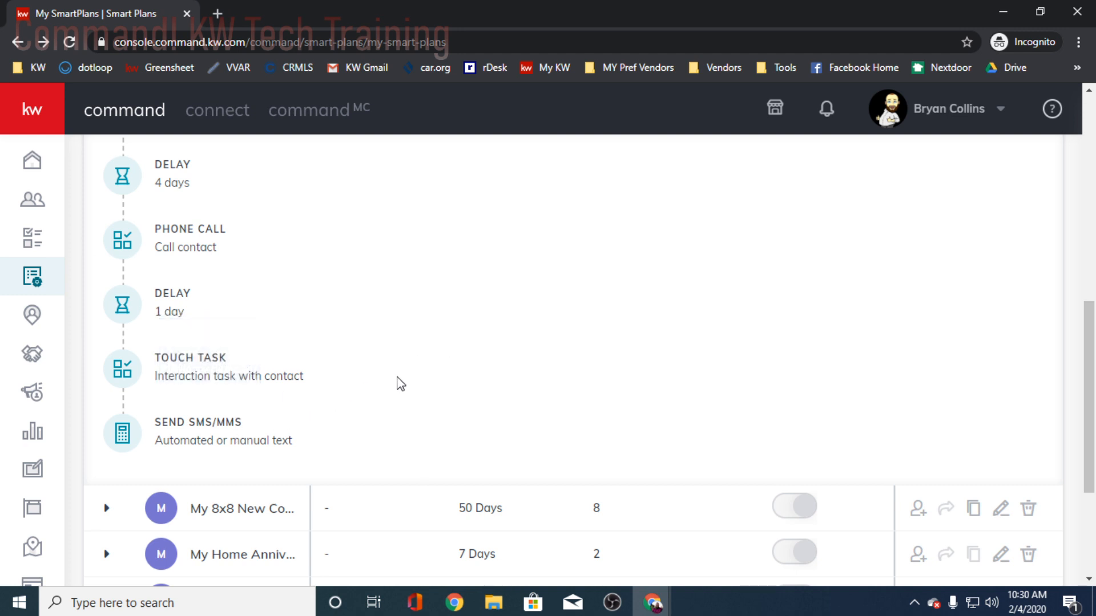
pyautogui.moveTo(277, 425)
pyautogui.scroll(2, 396, 382)
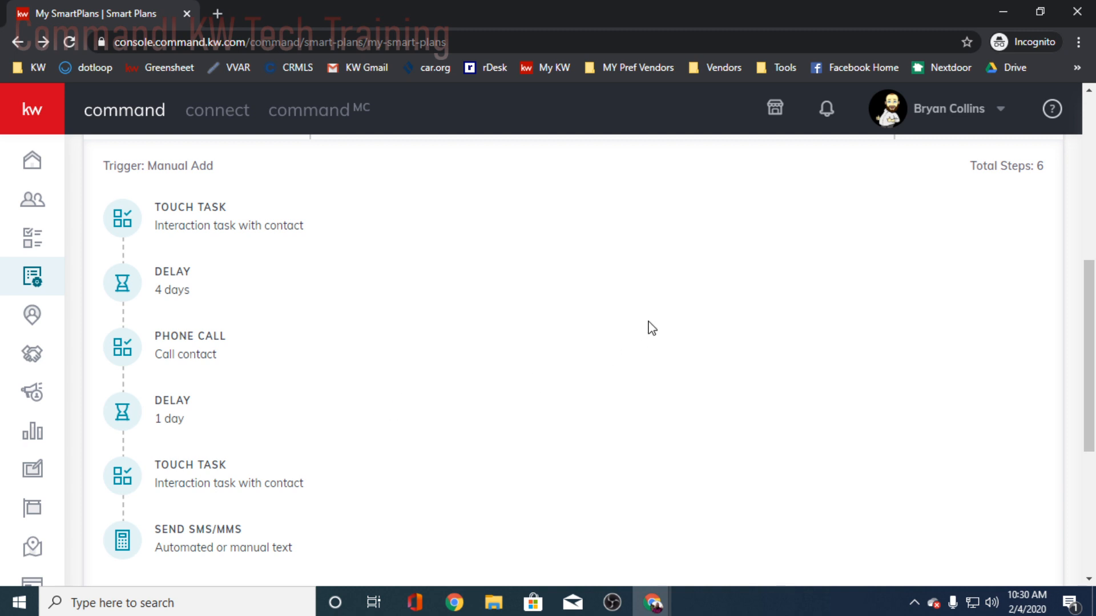
pyautogui.scroll(3, 399, 377)
pyautogui.scroll(-2, 411, 378)
pyautogui.scroll(1, 435, 369)
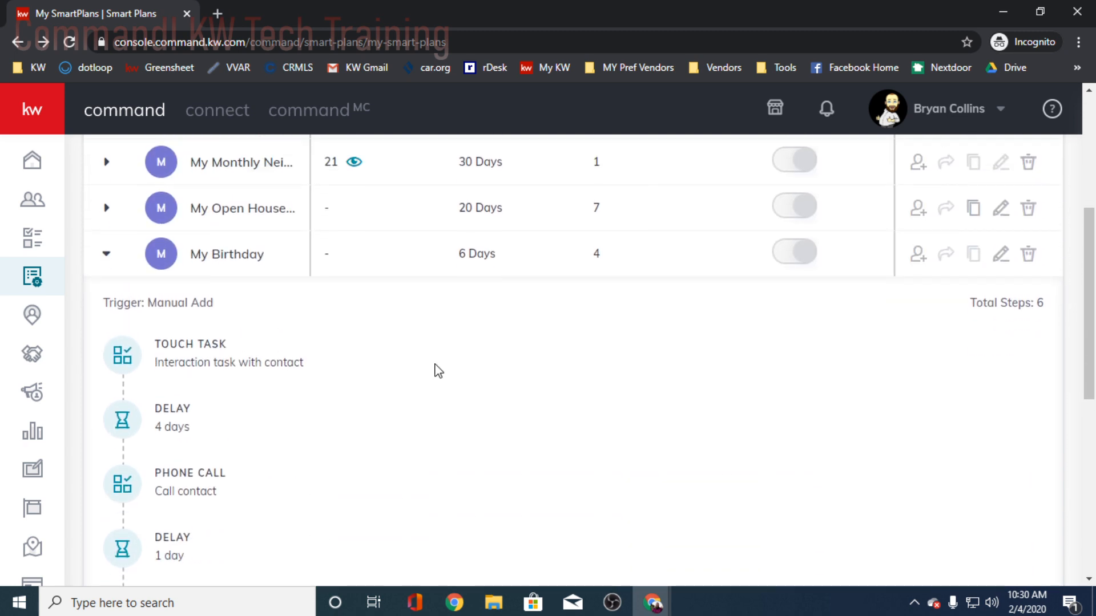
# - Open the My Birthday plan for editing and review the day 1 birthday card task's name, description and due setting
pyautogui.scroll(-1, 435, 370)
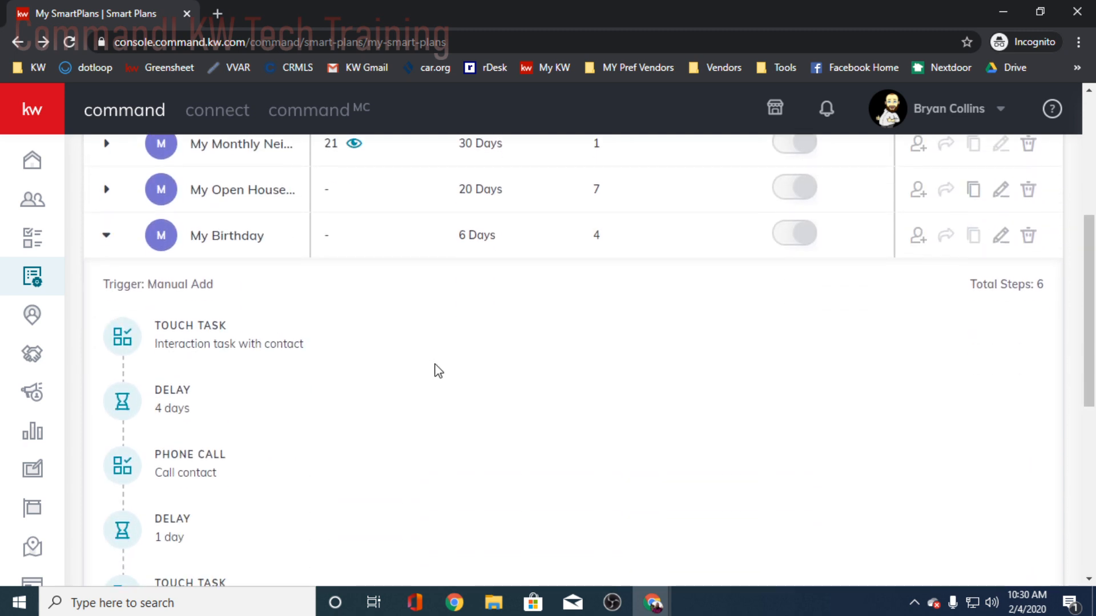
pyautogui.click(1001, 228)
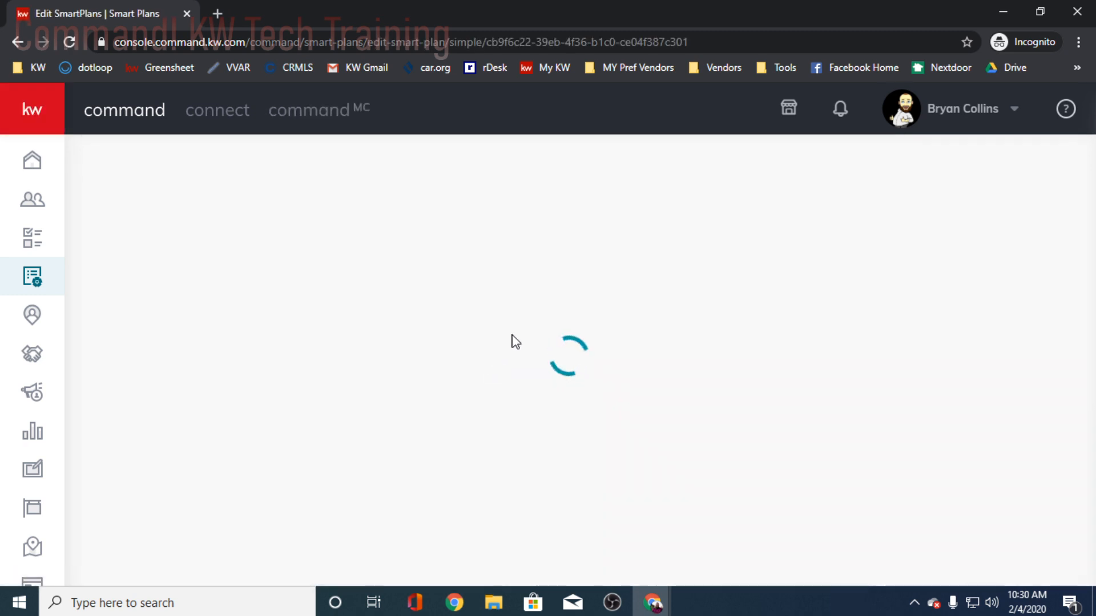
pyautogui.scroll(-1, 427, 357)
pyautogui.scroll(-1, 428, 357)
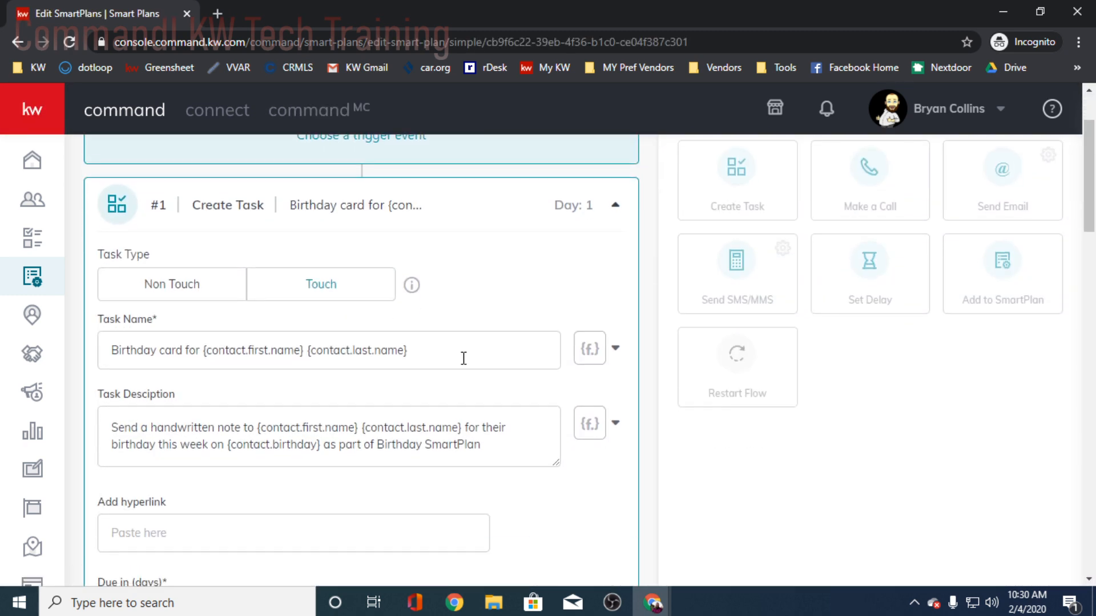
pyautogui.scroll(2, 445, 362)
pyautogui.scroll(-2, 490, 371)
pyautogui.scroll(-2, 391, 342)
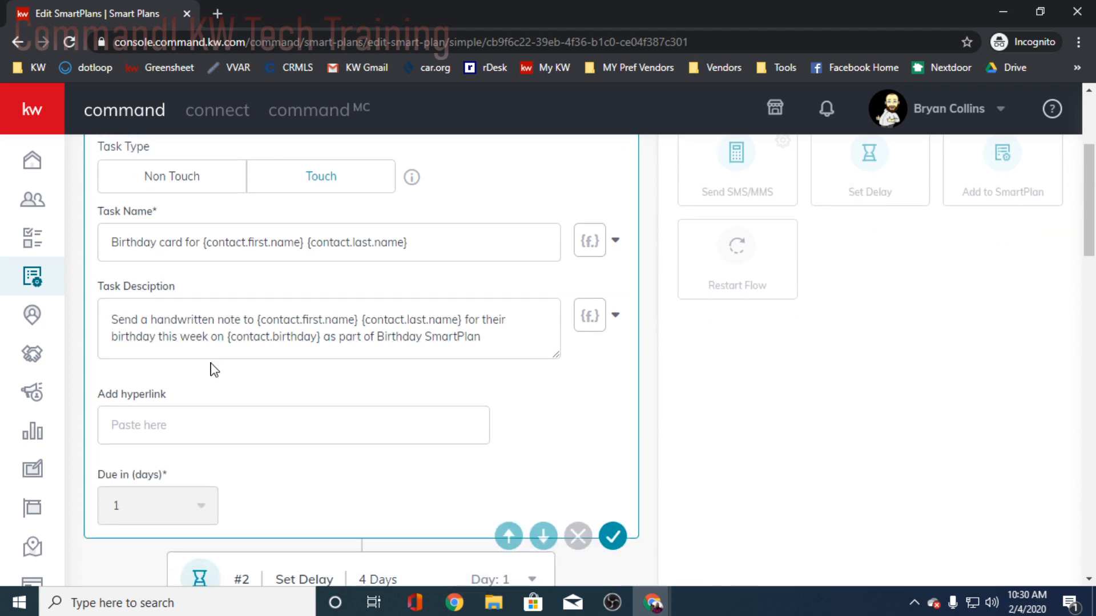
# - Review the My Birthday plan's 4-day delay, day 5 birthday call, and day 6 social post task and text message
pyautogui.scroll(-2, 422, 374)
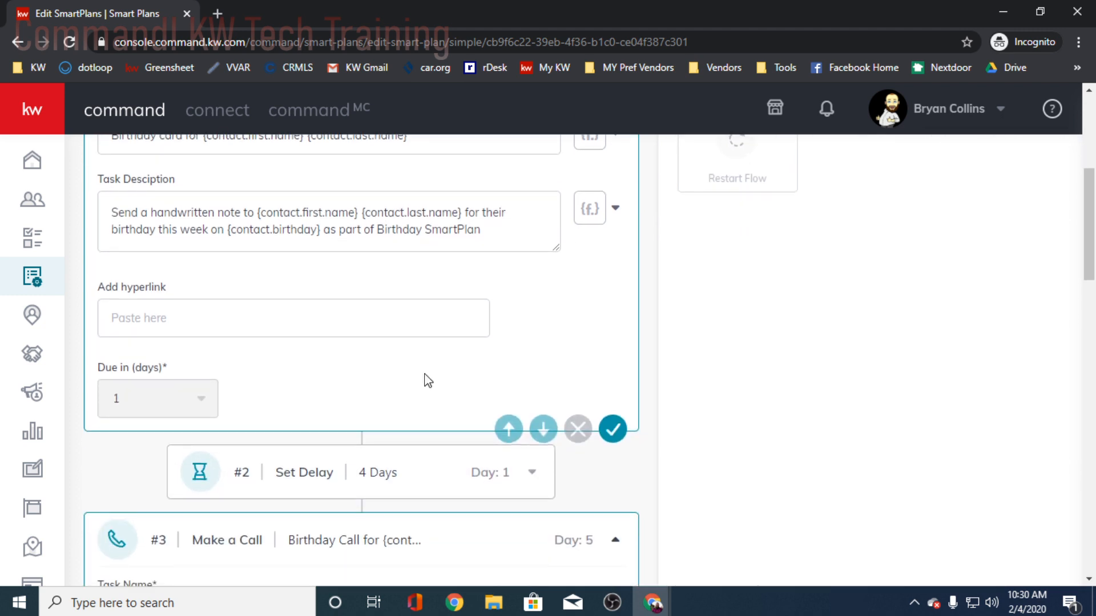
pyautogui.scroll(-5, 553, 291)
pyautogui.scroll(2, 511, 353)
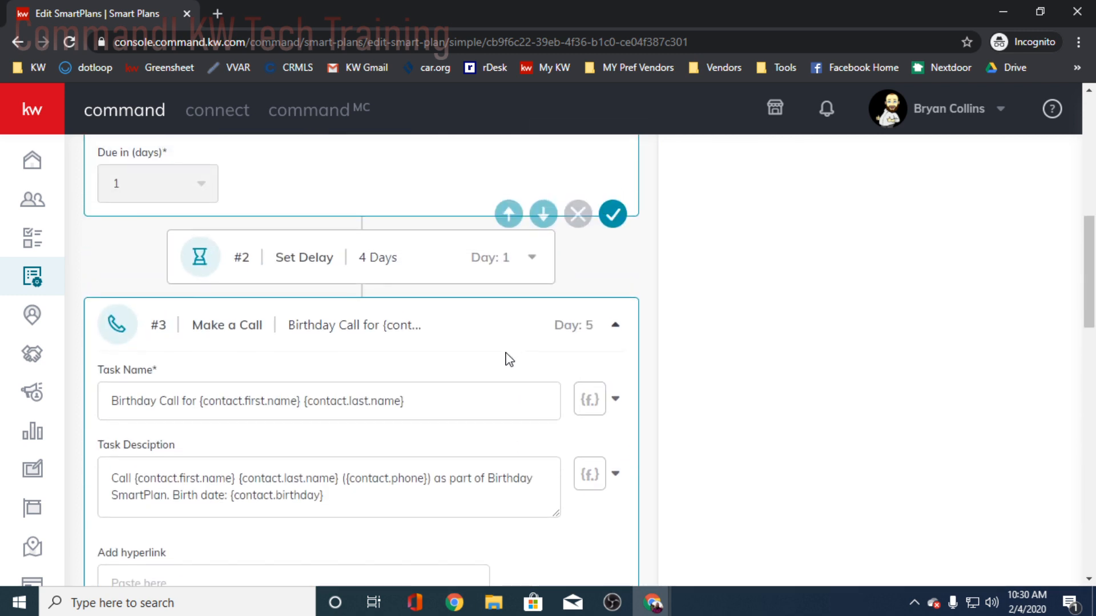
pyautogui.scroll(-2, 434, 342)
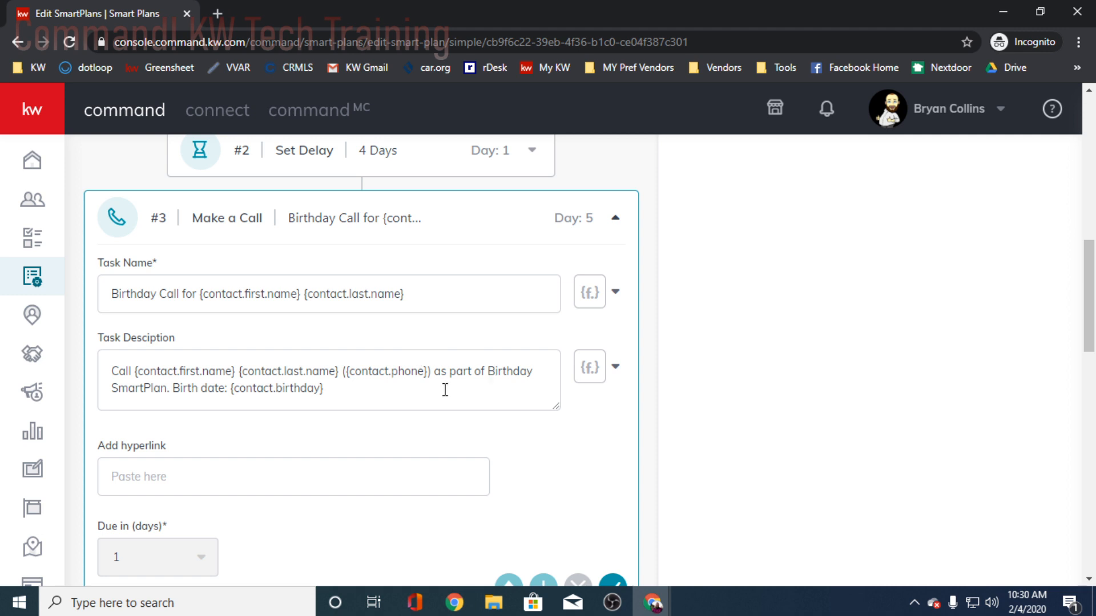
pyautogui.scroll(3, 445, 389)
pyautogui.scroll(-9, 445, 390)
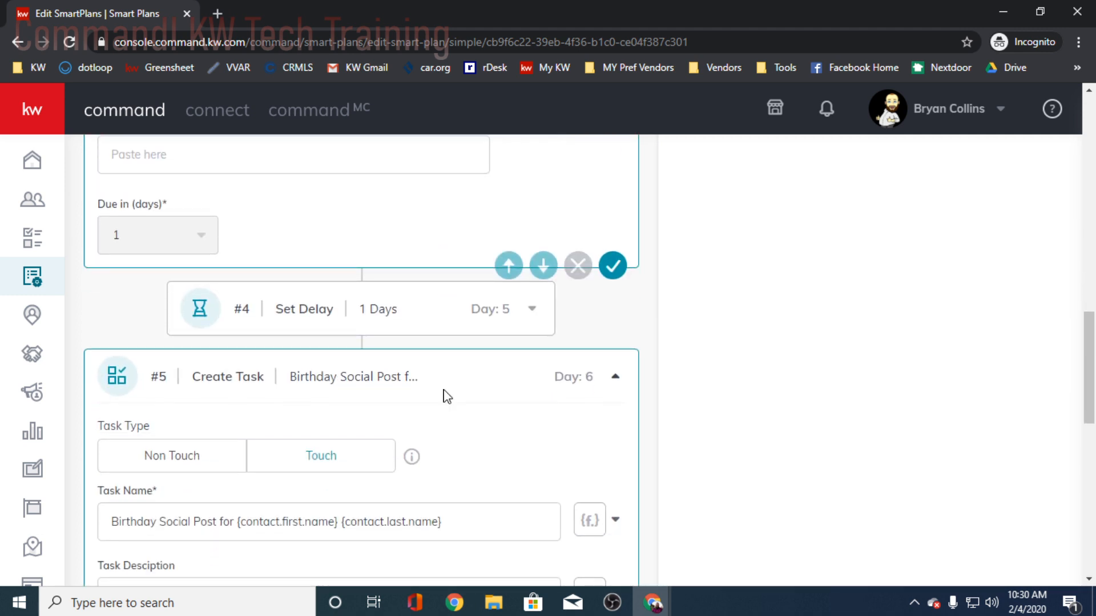
pyautogui.scroll(-2, 446, 396)
pyautogui.scroll(-2, 447, 396)
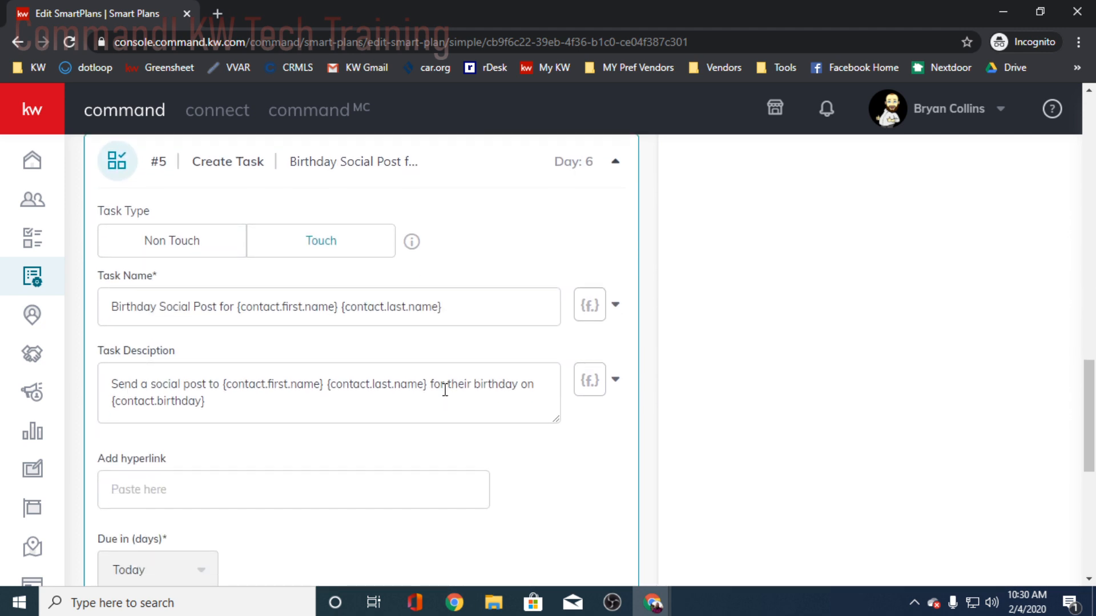
pyautogui.scroll(-8, 445, 390)
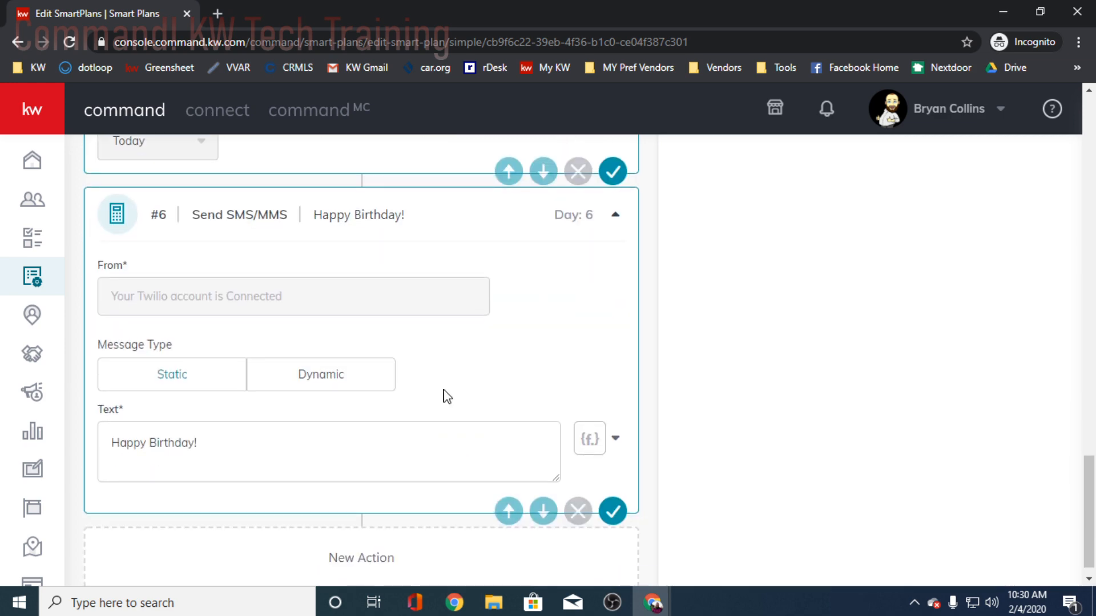
# - Go back from the day 6 social post task to recheck the day 5 birthday call's name and description
pyautogui.scroll(10, 447, 396)
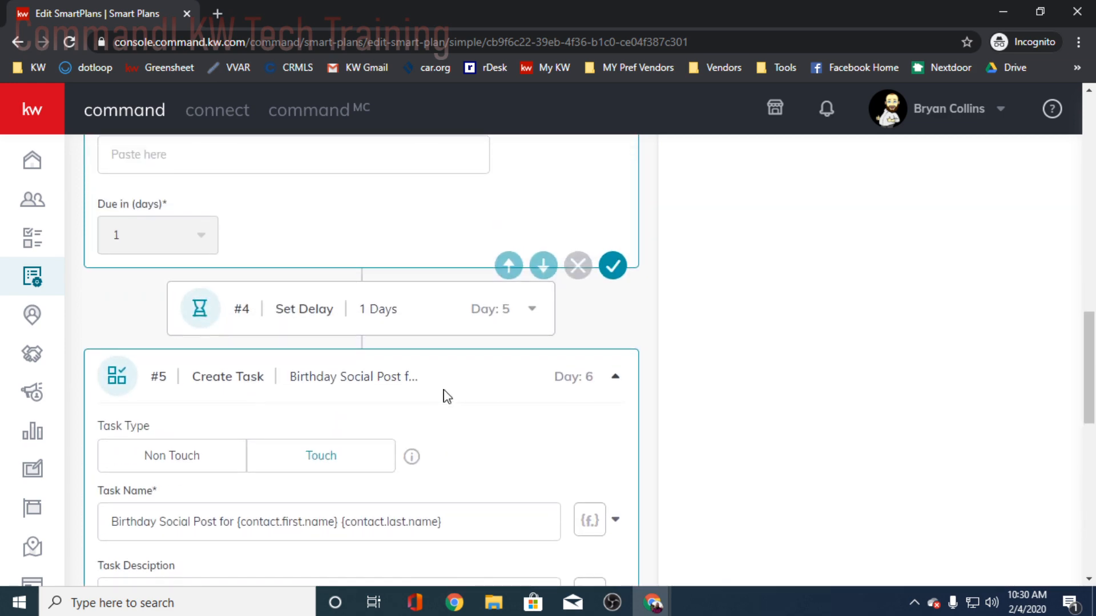
pyautogui.scroll(-10, 447, 396)
pyautogui.scroll(13, 447, 396)
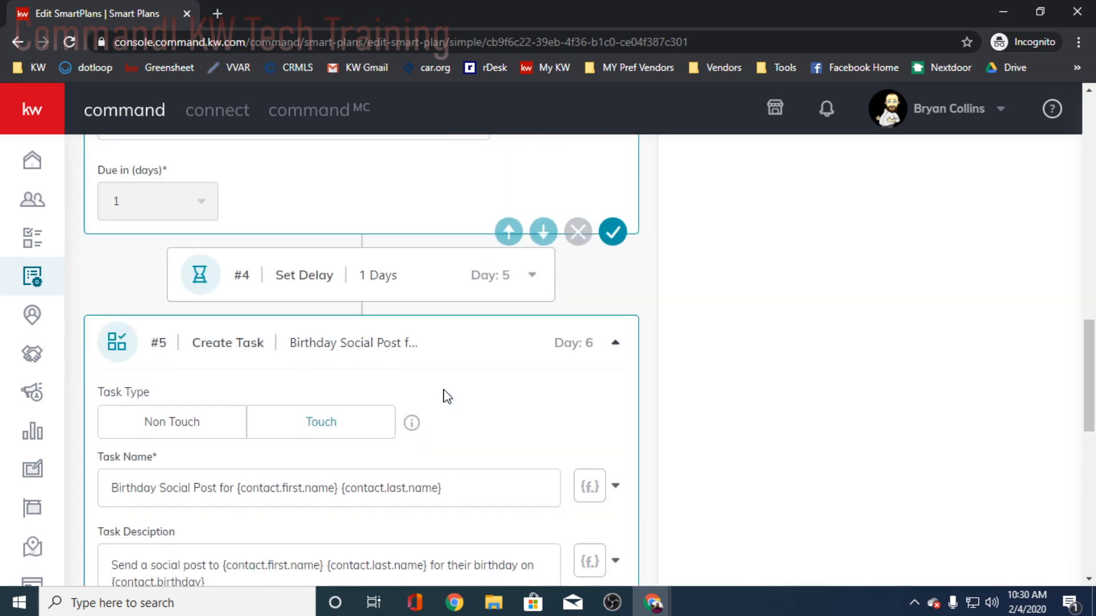
pyautogui.scroll(6, 447, 396)
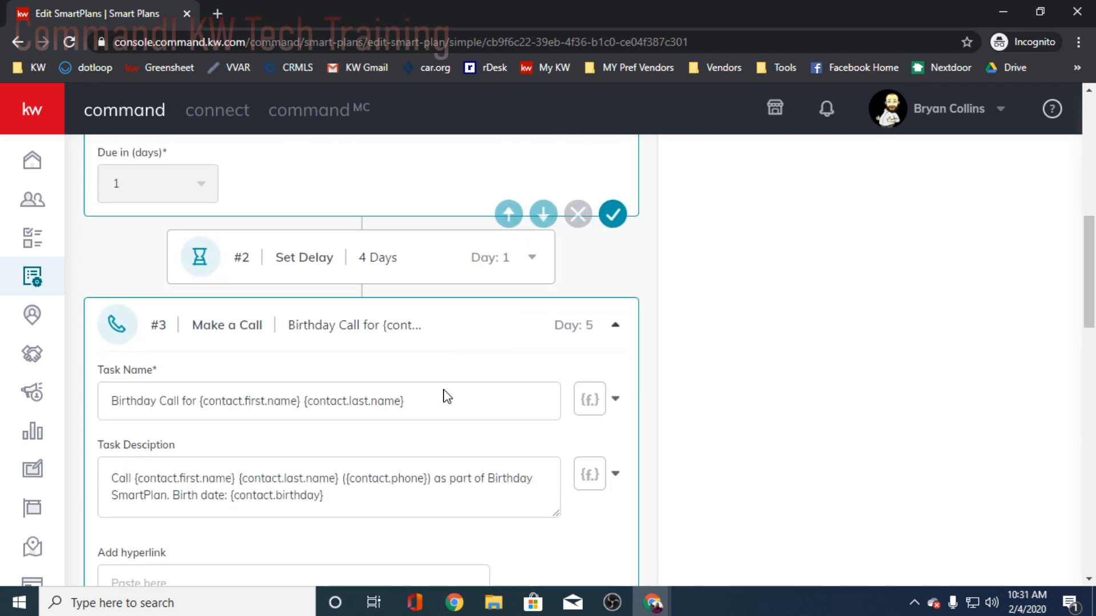
pyautogui.scroll(-2, 445, 389)
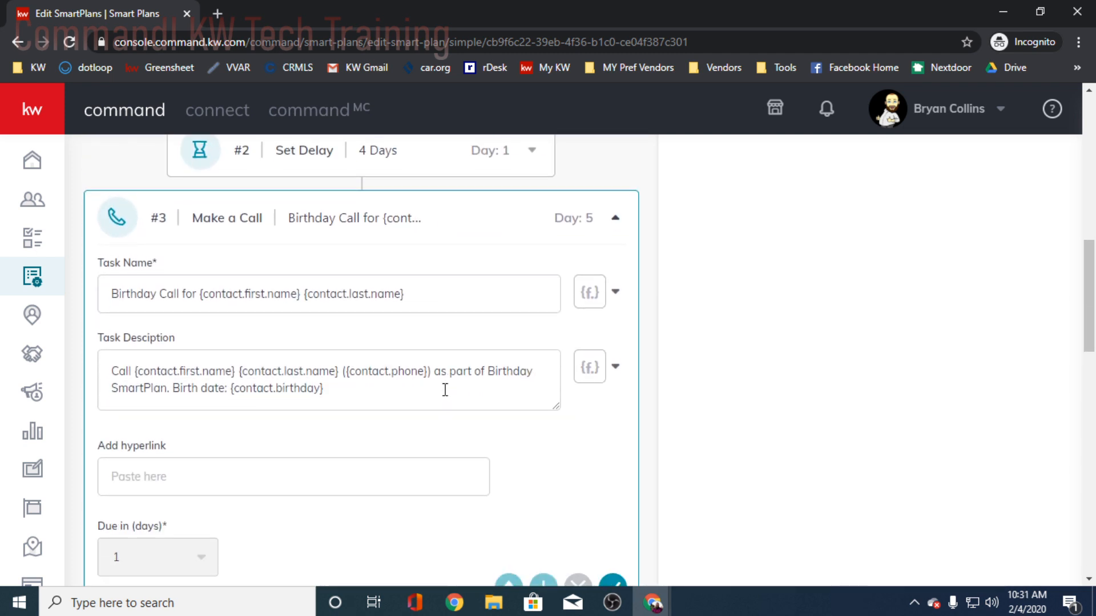
# - Compare the My Birthday plan's day 5 birthday call with its day 6 social post task and text message
pyautogui.scroll(-2, 446, 390)
pyautogui.scroll(4, 445, 390)
pyautogui.scroll(-1, 445, 390)
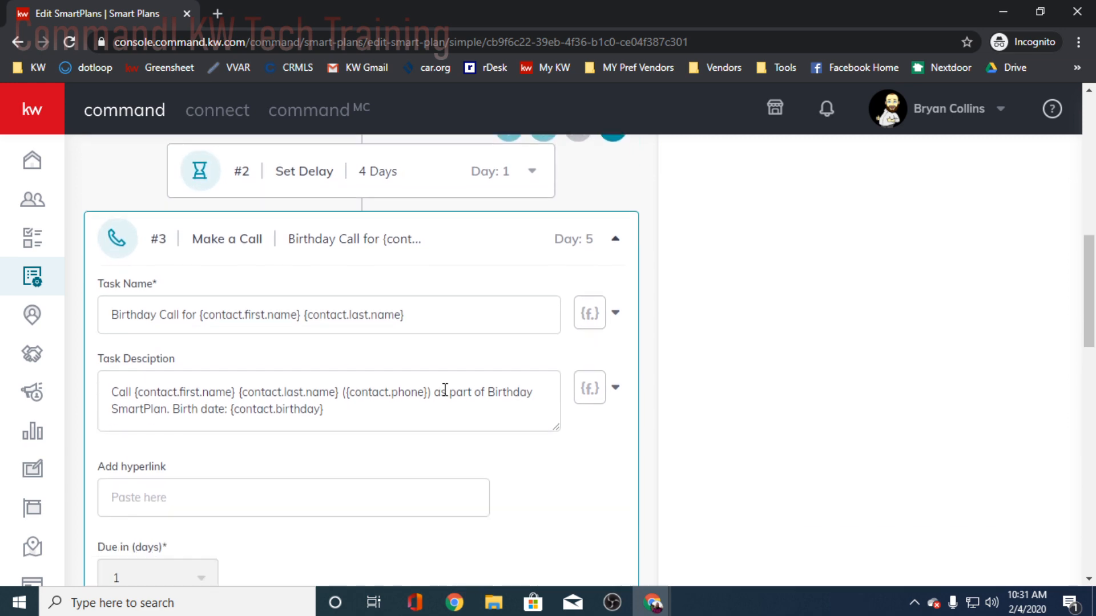
pyautogui.scroll(-17, 445, 389)
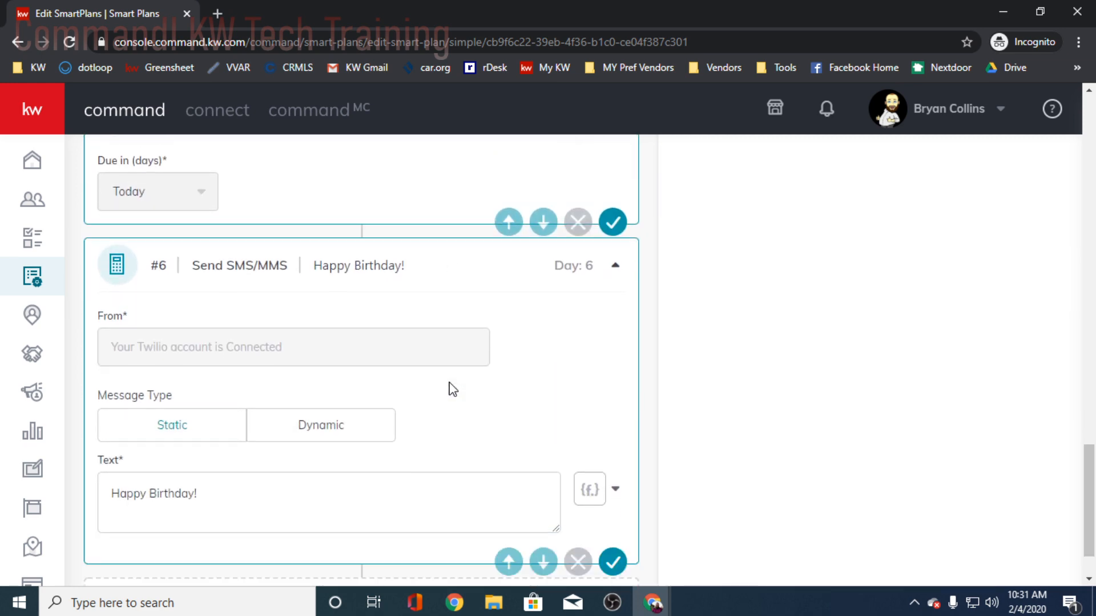
pyautogui.scroll(-1, 457, 387)
pyautogui.scroll(14, 481, 379)
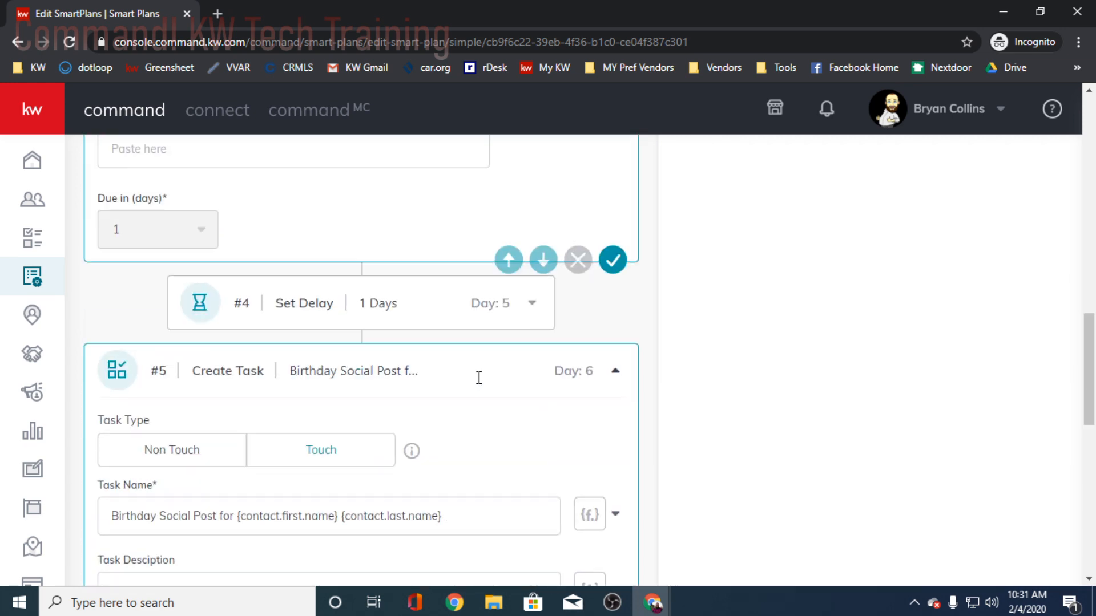
pyautogui.scroll(2, 479, 378)
pyautogui.scroll(4, 478, 386)
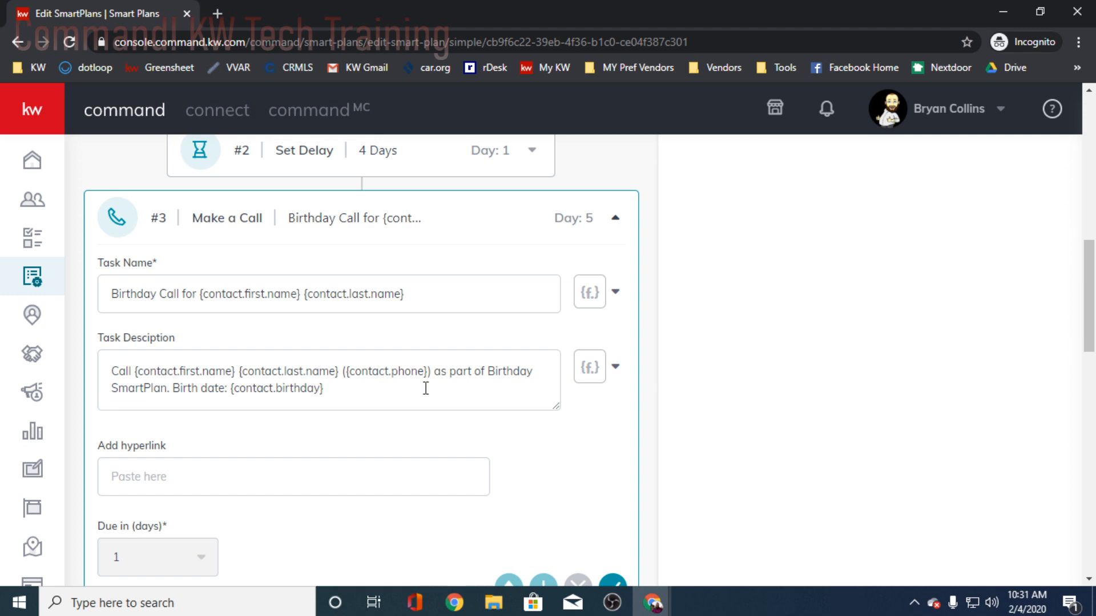
# - Review the My Birthday plan from the day 5 call's due setting through the 1-day delay, social post task and text message
pyautogui.scroll(-2, 576, 417)
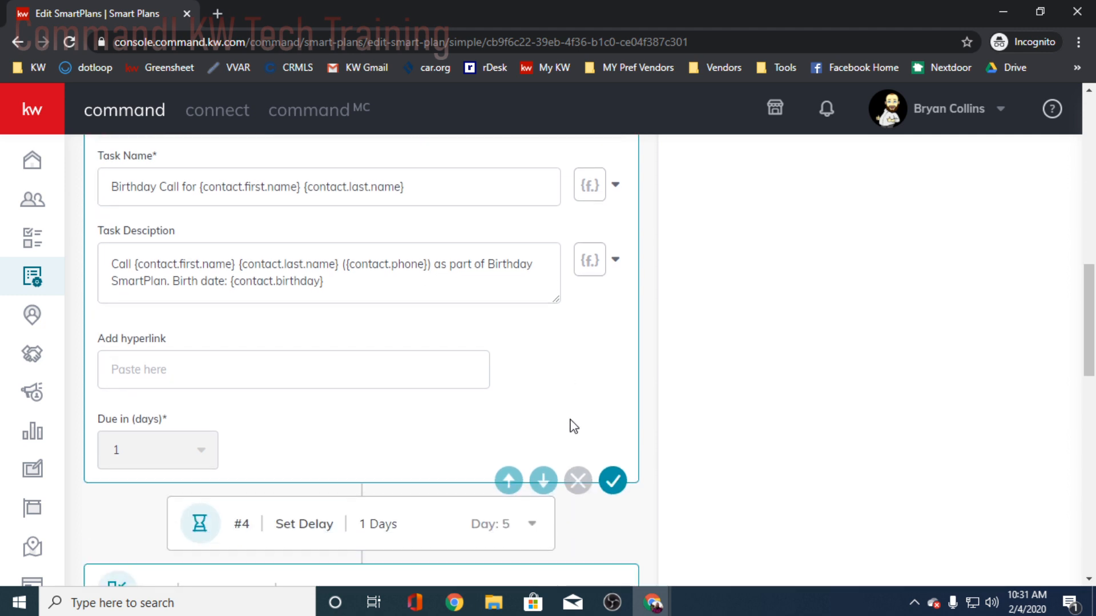
pyautogui.scroll(-2, 511, 384)
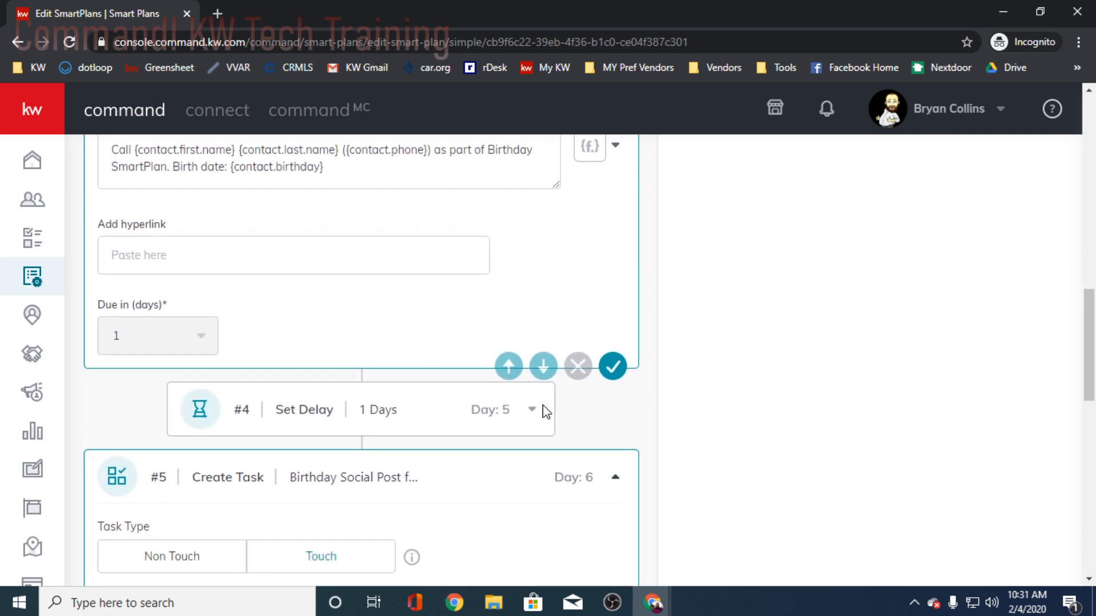
pyautogui.scroll(-4, 545, 405)
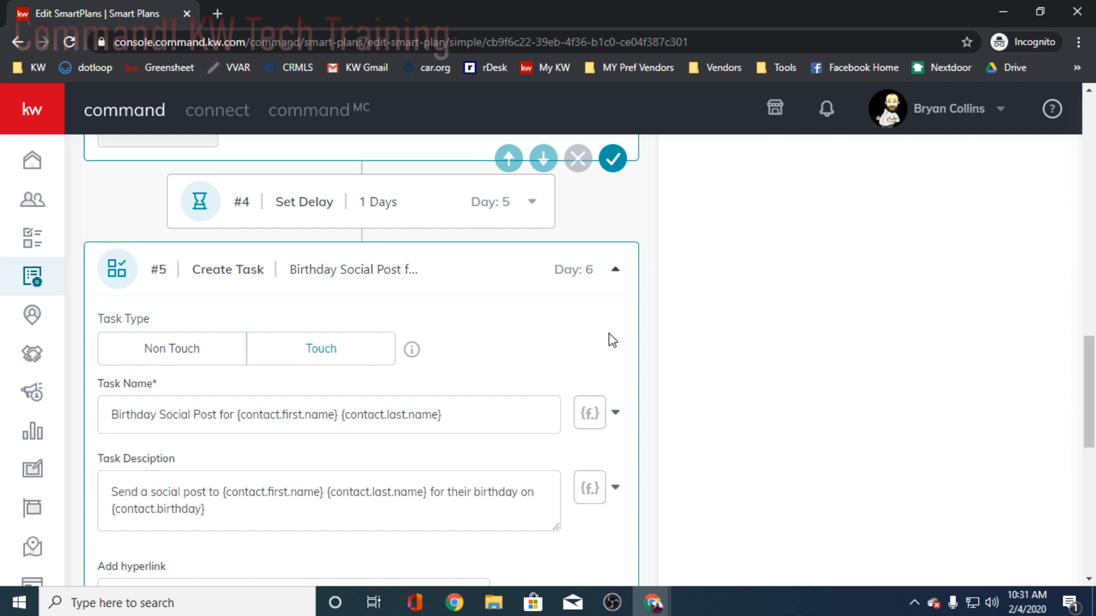
pyautogui.scroll(-4, 710, 347)
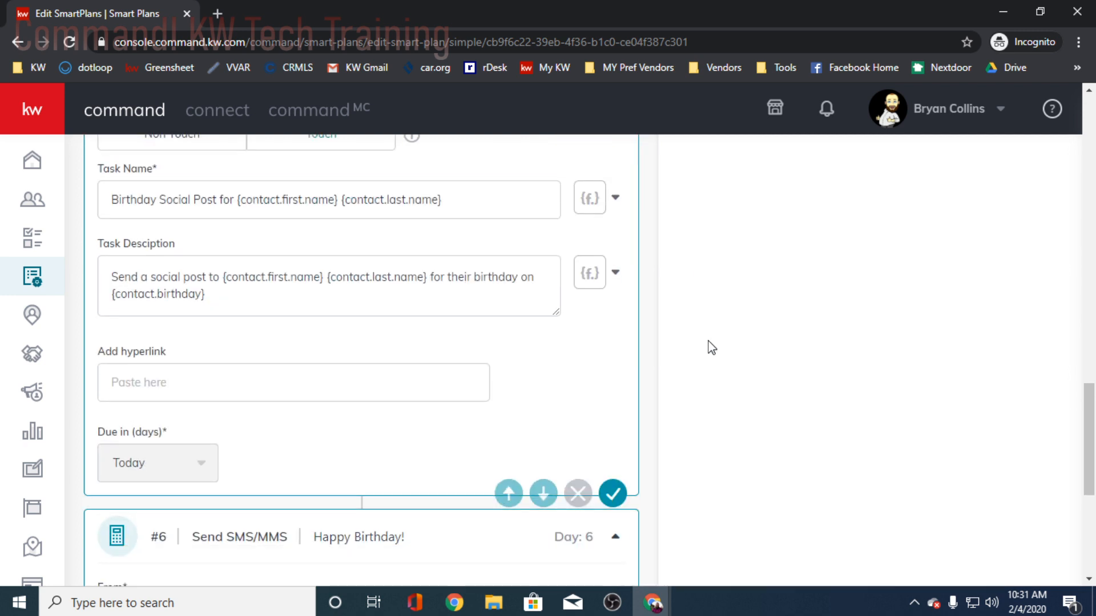
pyautogui.scroll(-6, 711, 347)
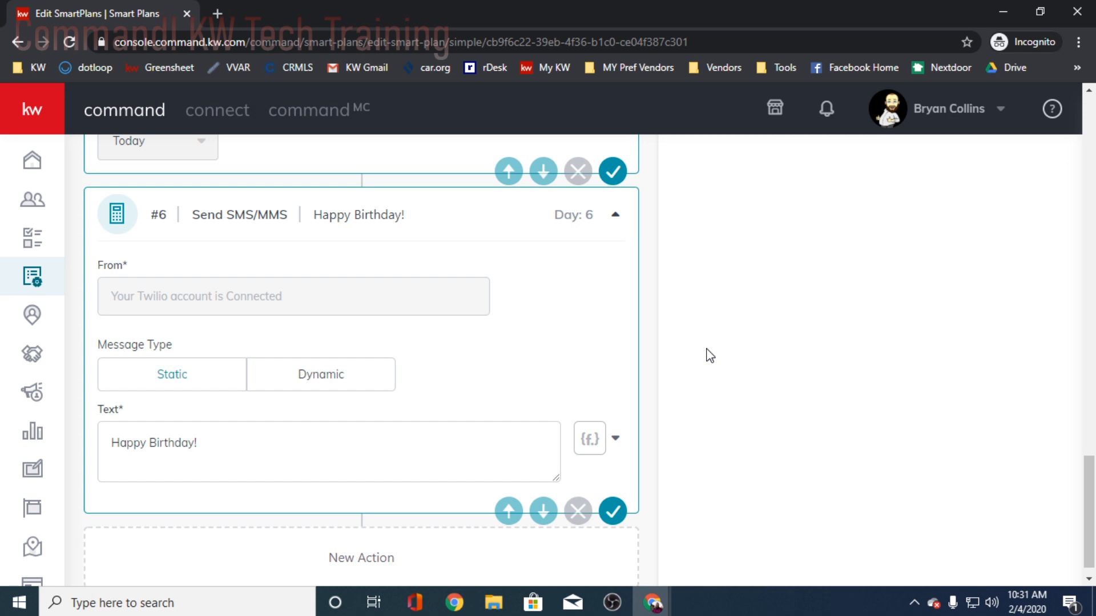
# - Leave the My Birthday plan and return to the SmartPlans list, discarding the unsaved changes
pyautogui.scroll(20, 786, 384)
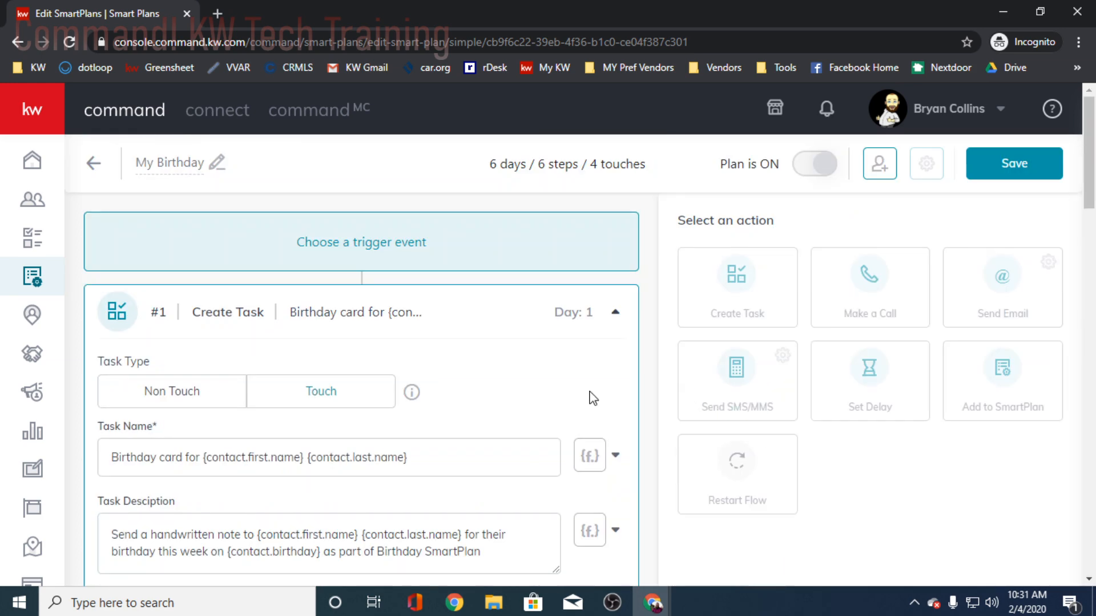
pyautogui.click(94, 163)
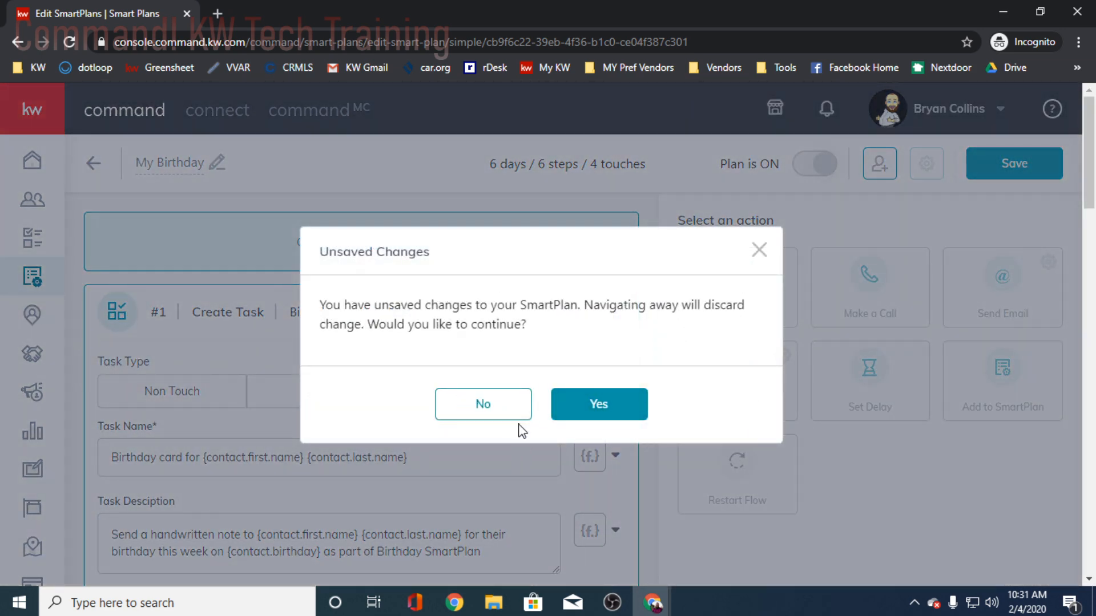
pyautogui.click(572, 410)
# - Expand the My 8x8 New Contact Engagement plan in the list and preview its text message, delays and touch tasks
pyautogui.scroll(-2, 262, 442)
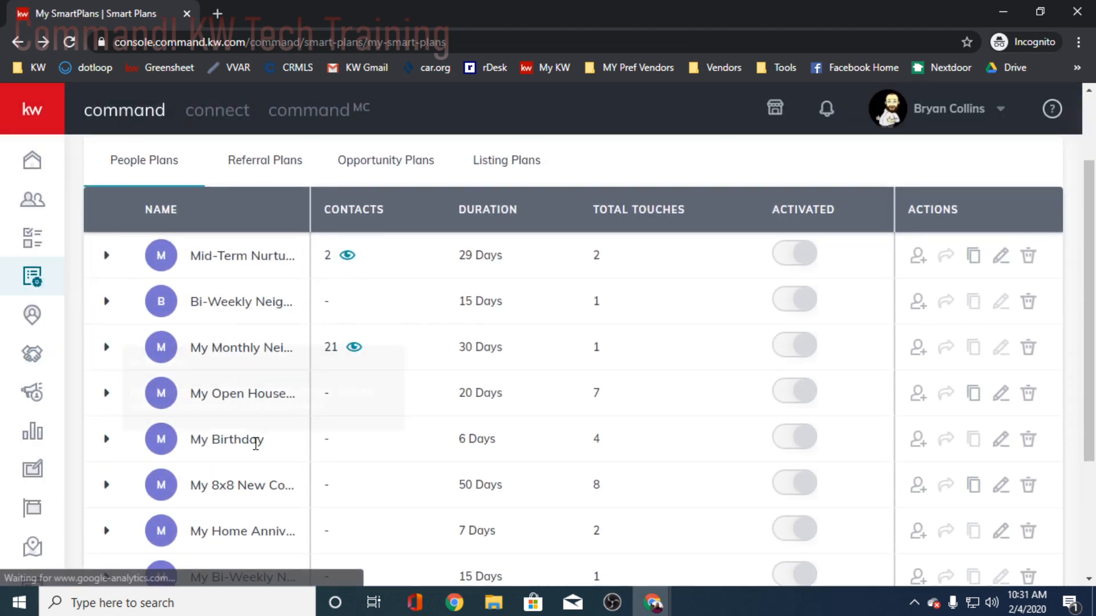
pyautogui.scroll(-2, 256, 444)
pyautogui.click(107, 378)
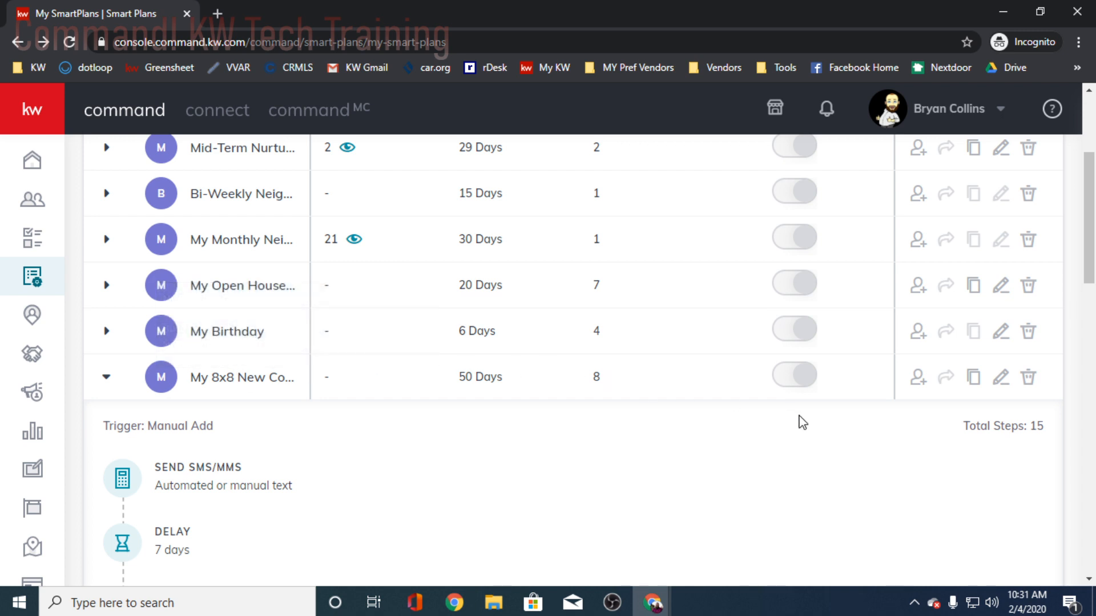
pyautogui.scroll(-2, 400, 491)
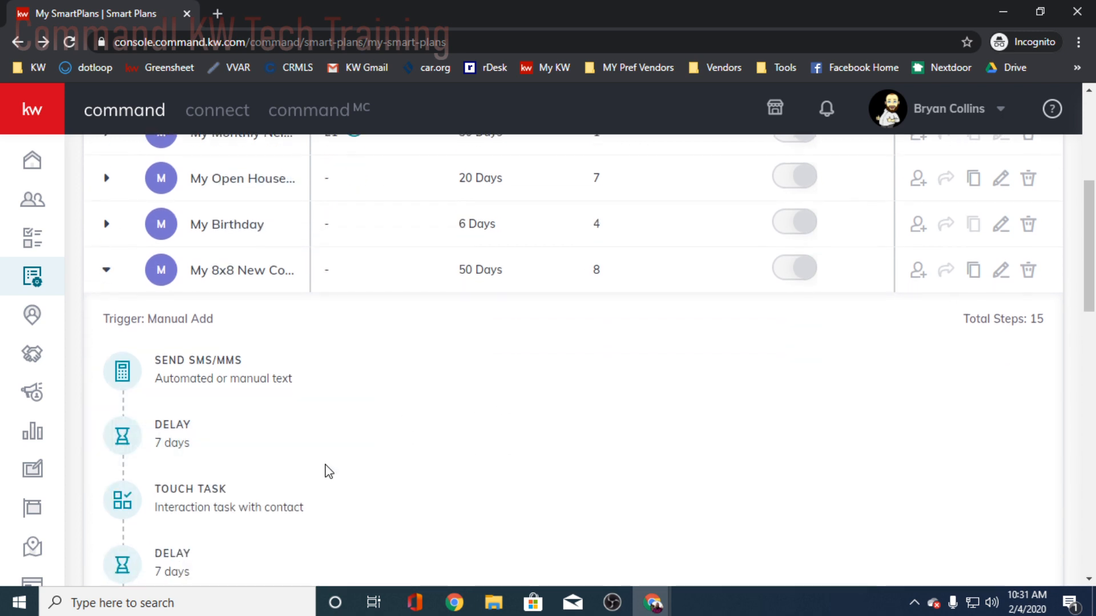
# - Open the My 8x8 New Contact Engagement plan for editing and review the day 1 text message's type and wording
pyautogui.click(1002, 270)
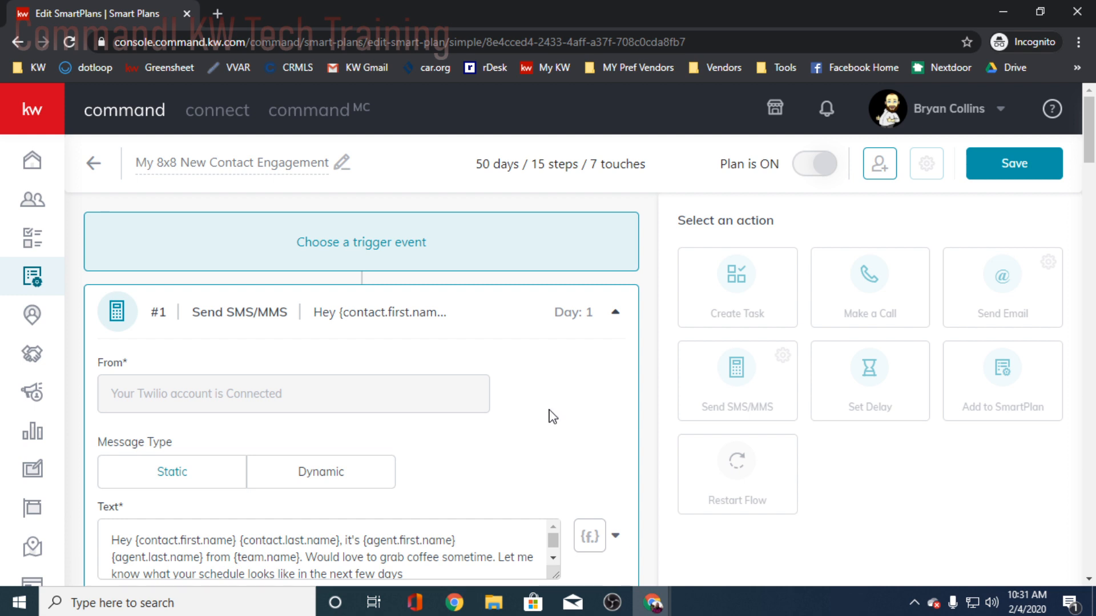
pyautogui.scroll(-2, 548, 423)
pyautogui.scroll(2, 580, 296)
pyautogui.scroll(-2, 417, 391)
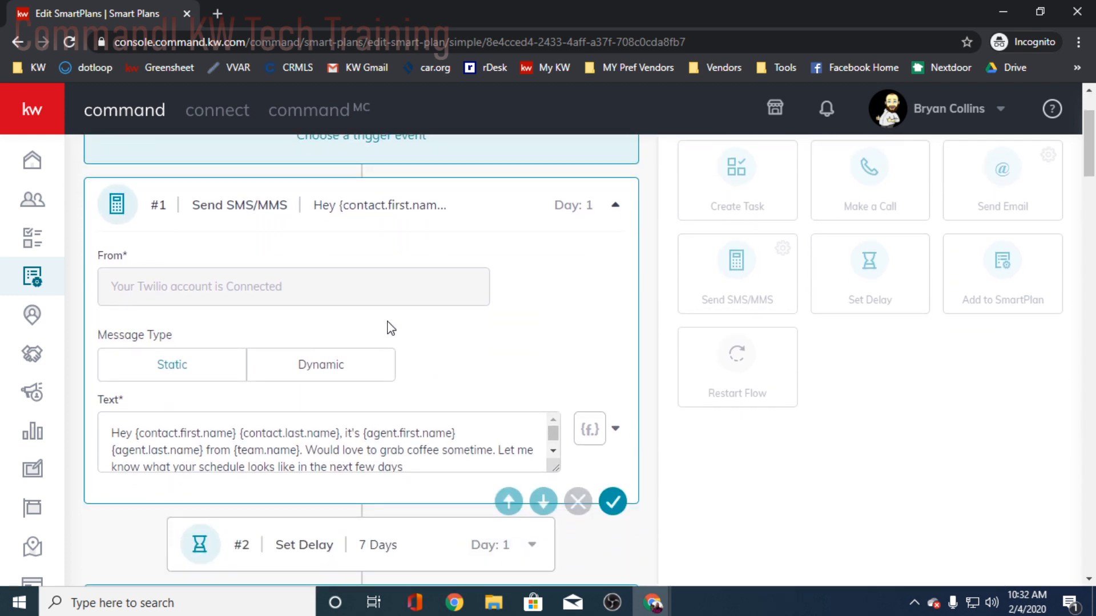
pyautogui.scroll(-2, 366, 399)
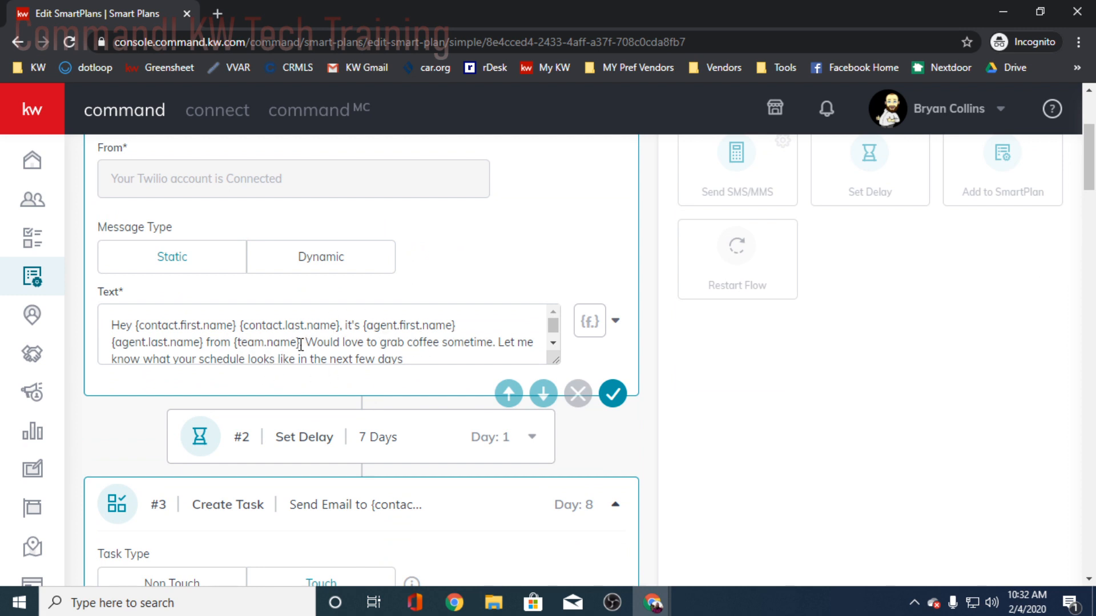
# - View the merge fields available for the day 1 text message, then close the list without inserting any
pyautogui.moveTo(300, 345); pyautogui.dragTo(237, 343)
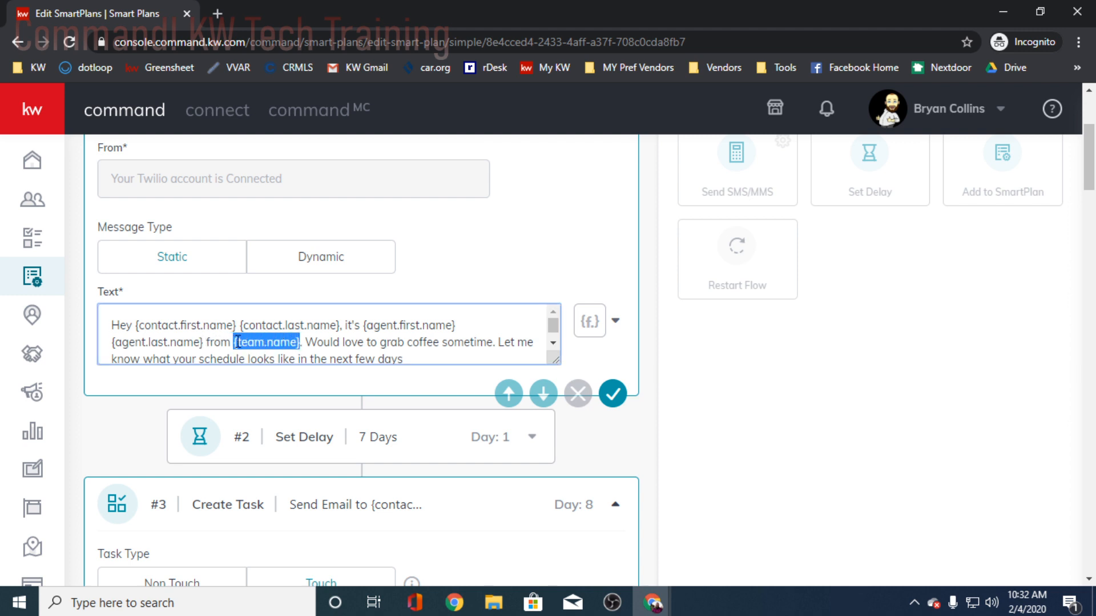
pyautogui.click(589, 320)
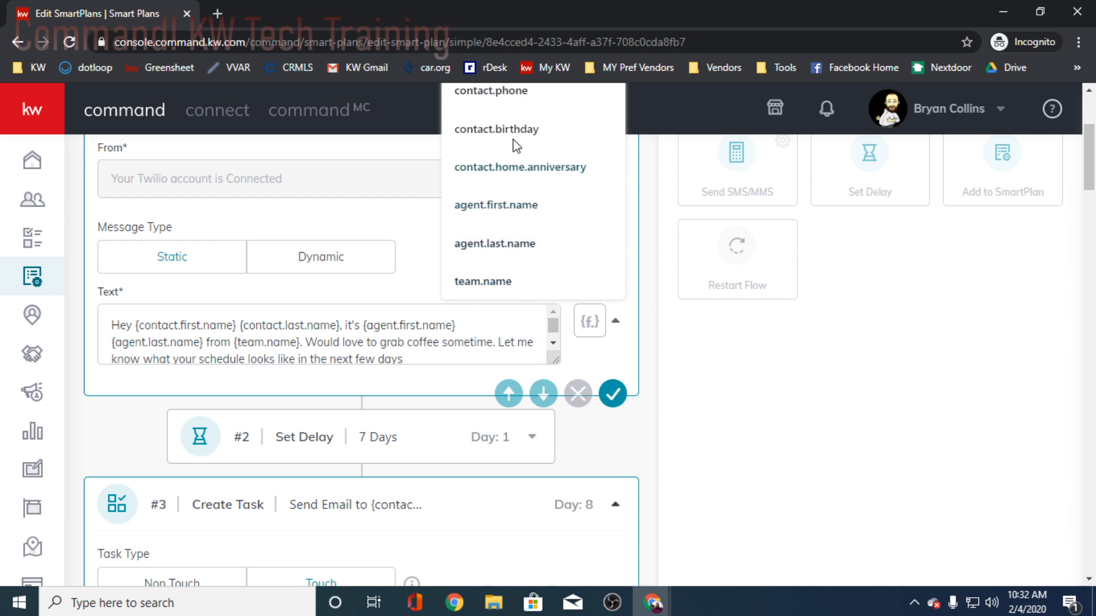
pyautogui.scroll(4, 521, 156)
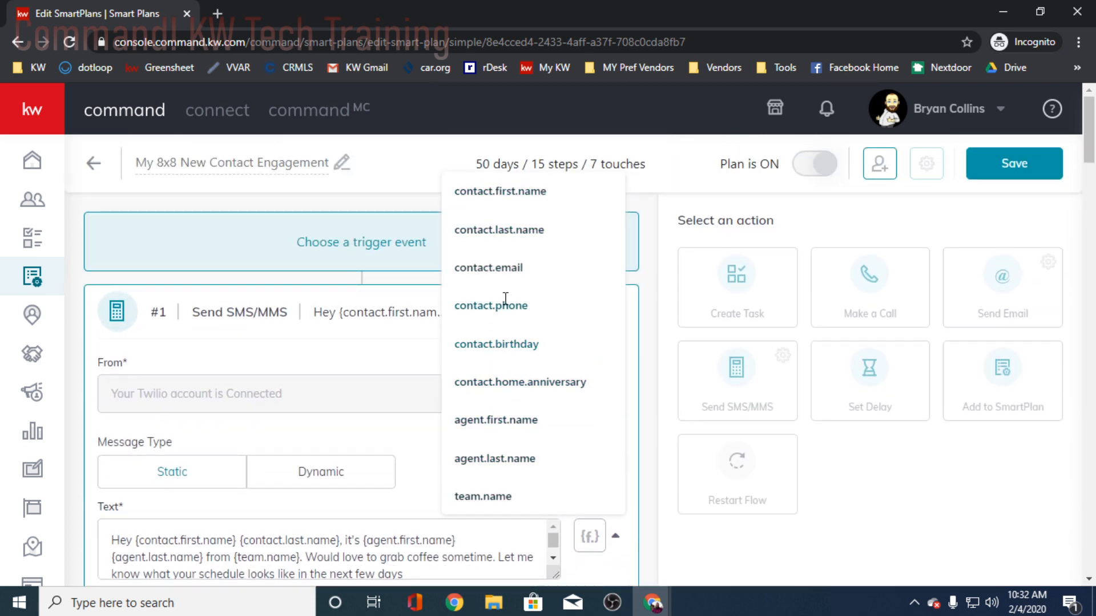
pyautogui.click(667, 545)
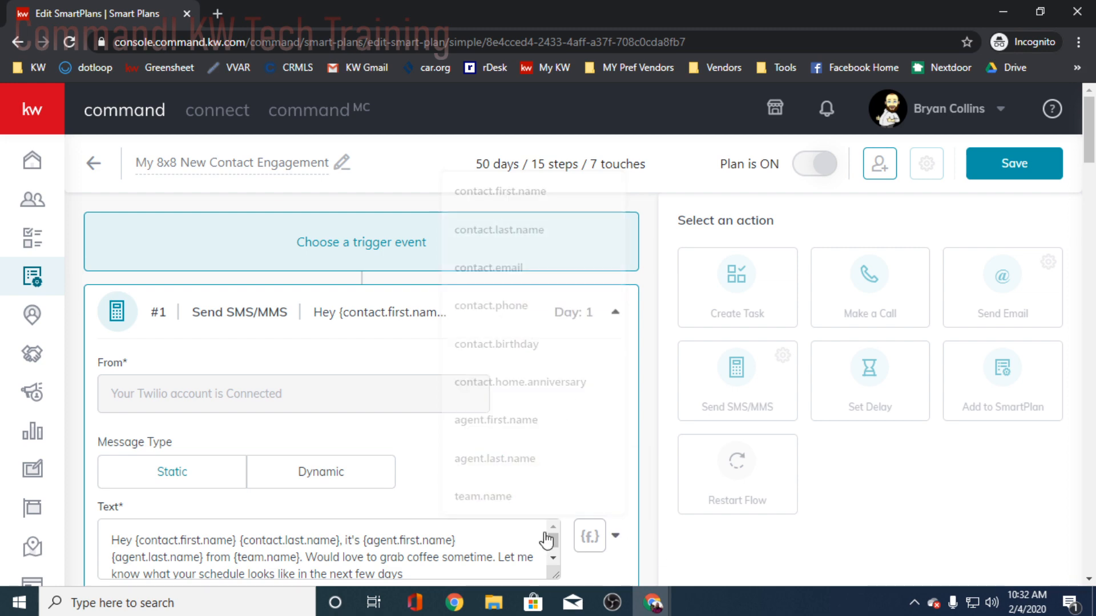
# - Replace {team.name} in the day 1 text message with "Keller Williams Victor Valley" and end the message with a period
pyautogui.scroll(-1, 493, 427)
pyautogui.scroll(-5, 493, 433)
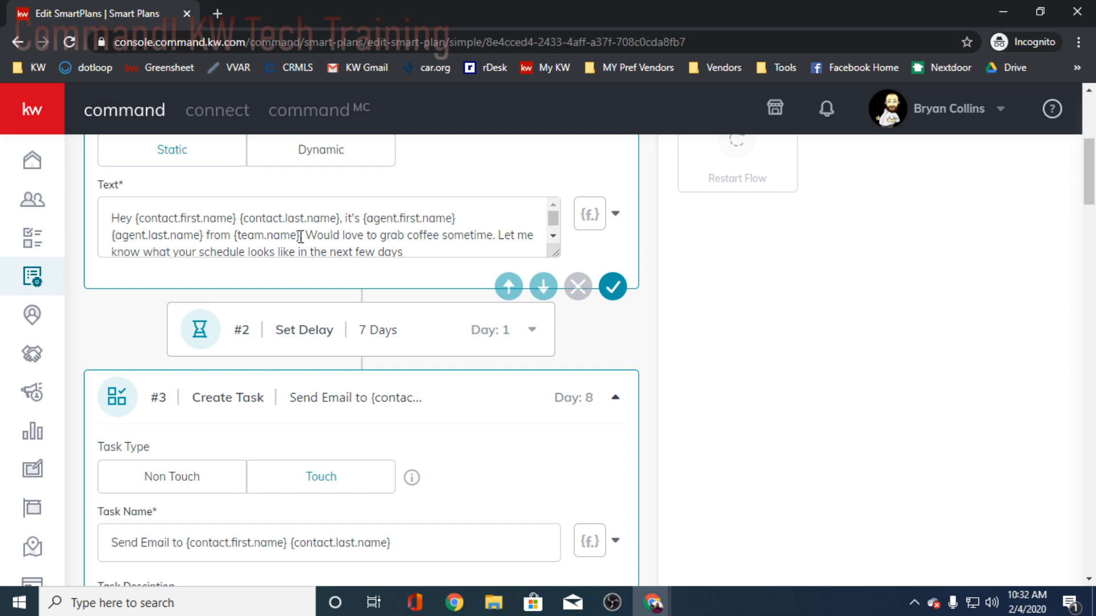
pyautogui.moveTo(300, 236); pyautogui.dragTo(229, 217)
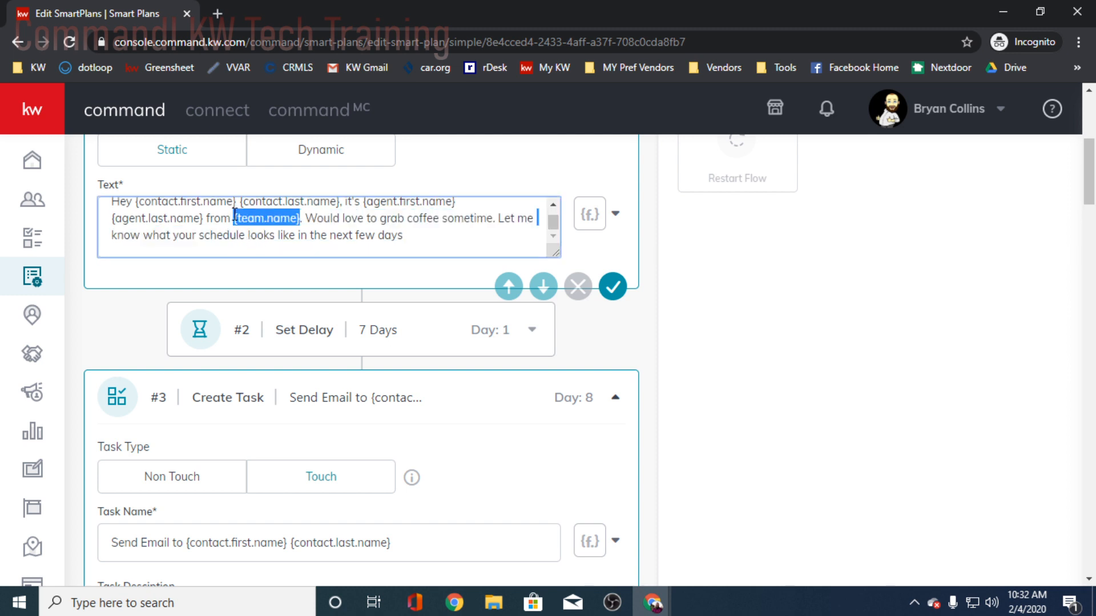
pyautogui.write('Keller William')
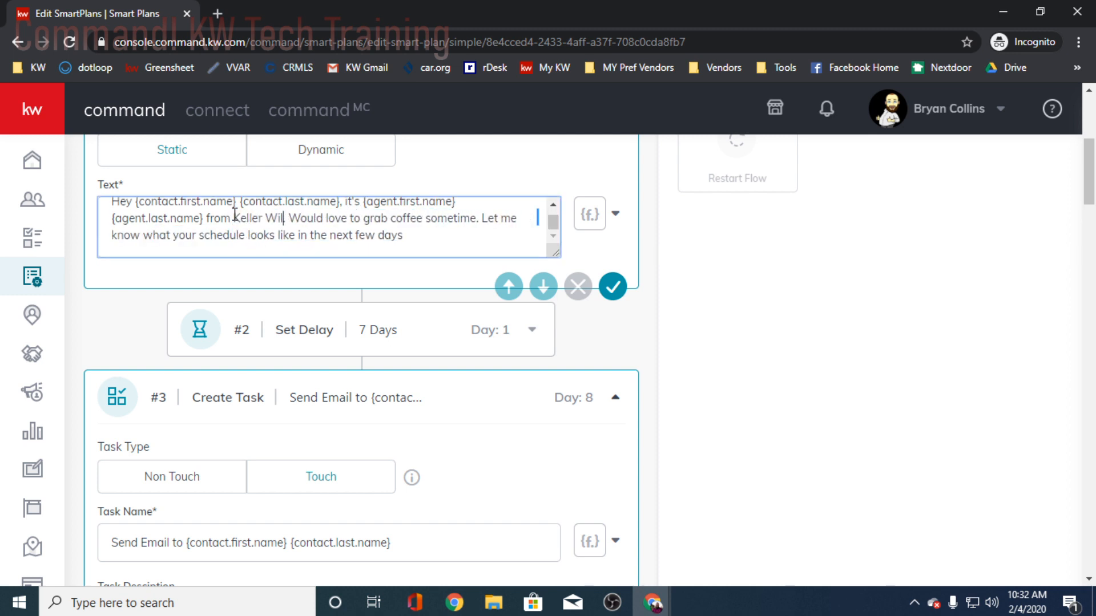
pyautogui.write('s Vi')
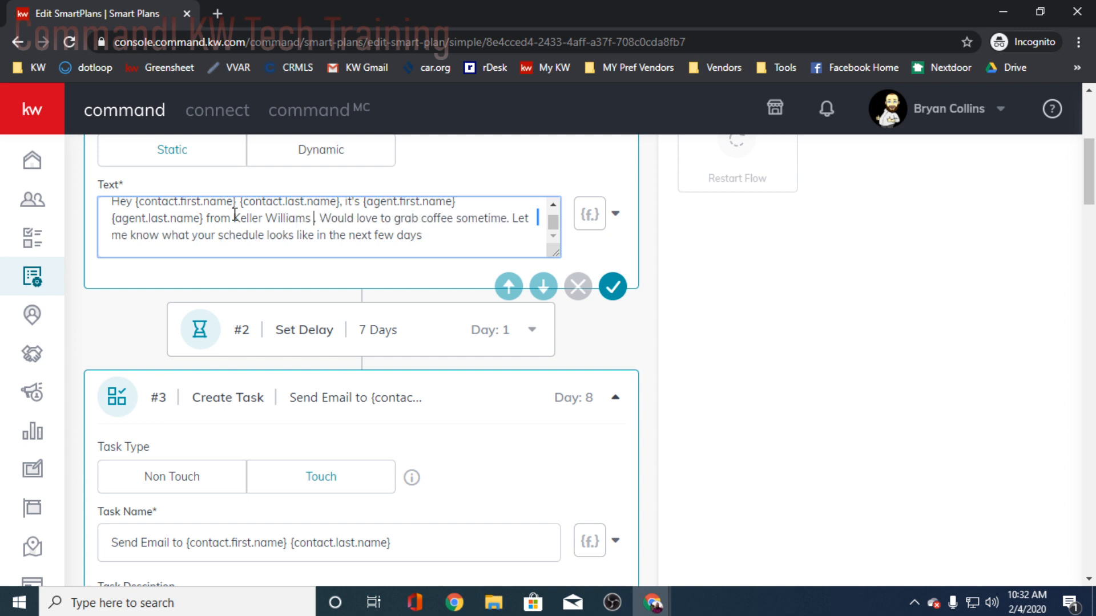
pyautogui.write('ctor')
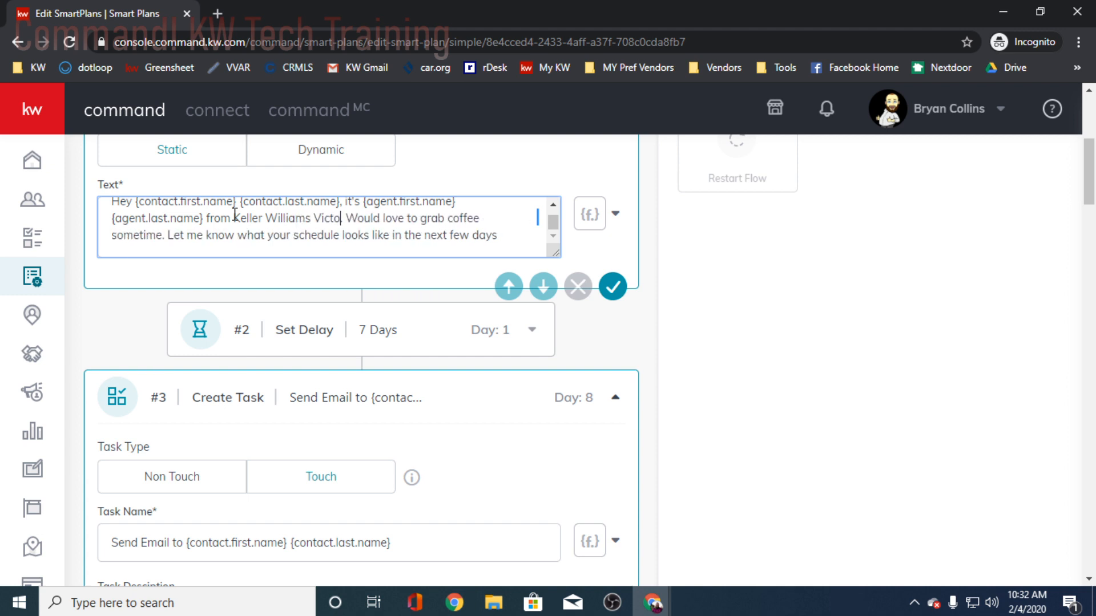
pyautogui.write(' Valley')
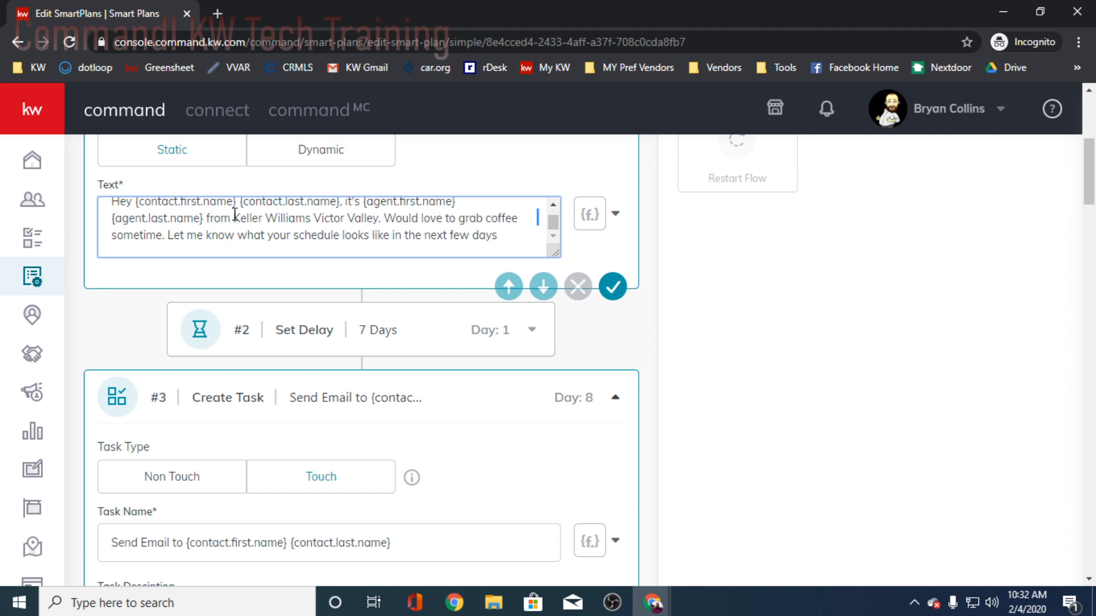
pyautogui.write('.')
pyautogui.click(518, 239)
# - Review the 8x8 plan's day 8 email task, the 7-day delay after it, and the day 15 phone call
pyautogui.scroll(-4, 655, 381)
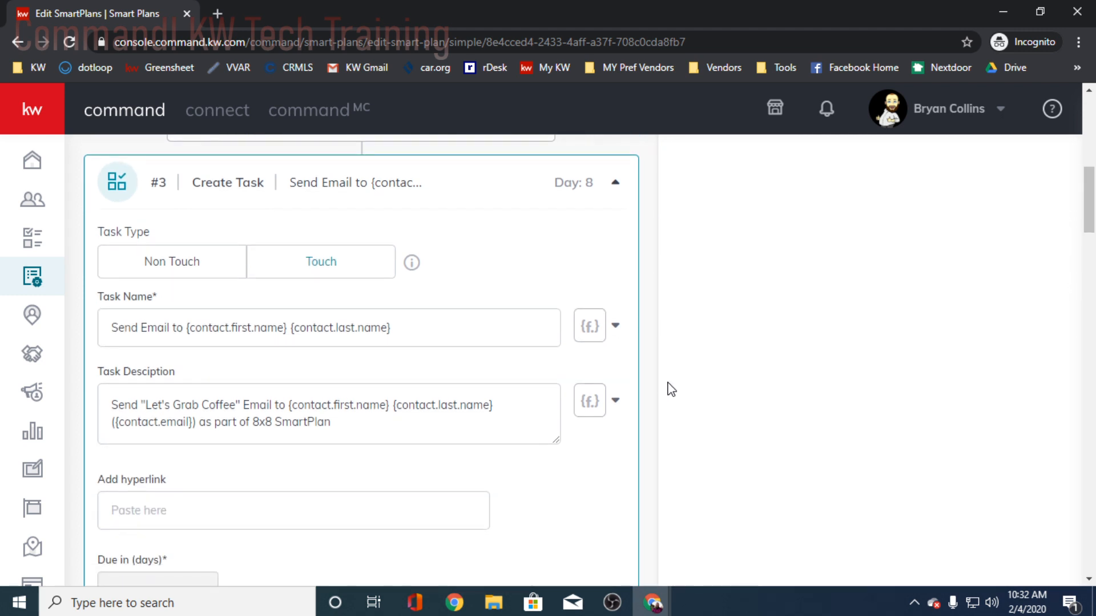
pyautogui.scroll(-1, 680, 394)
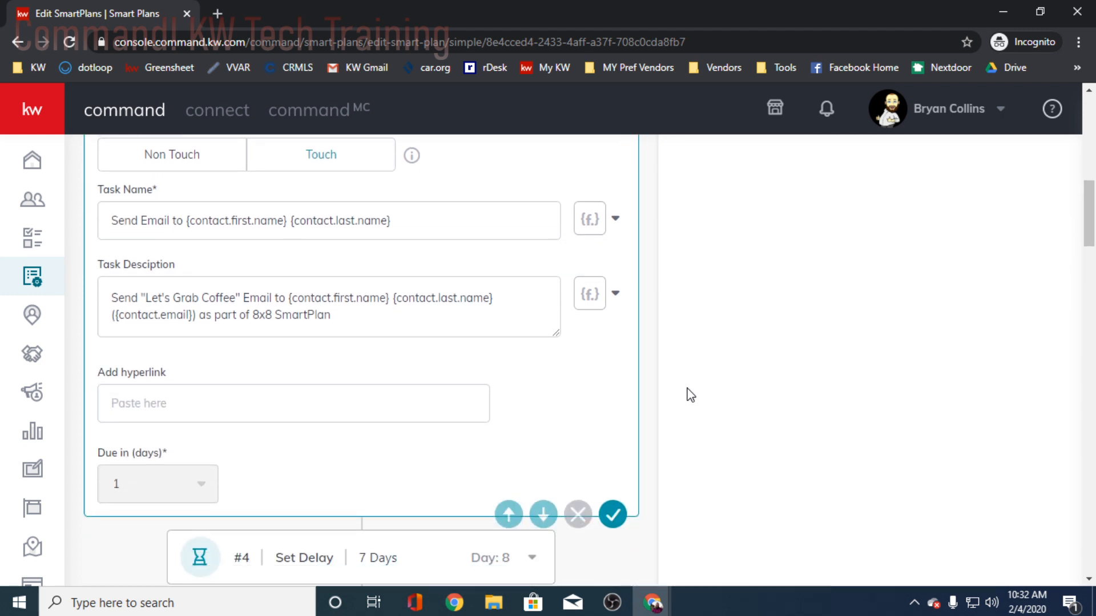
pyautogui.scroll(1, 687, 393)
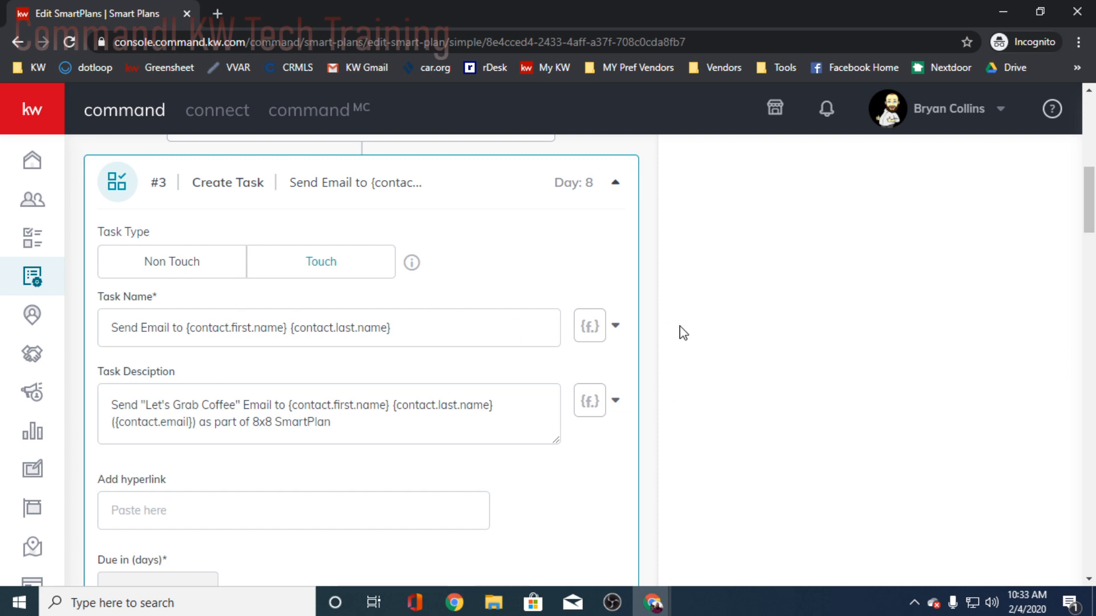
pyautogui.scroll(-1, 760, 363)
pyautogui.scroll(1, 761, 363)
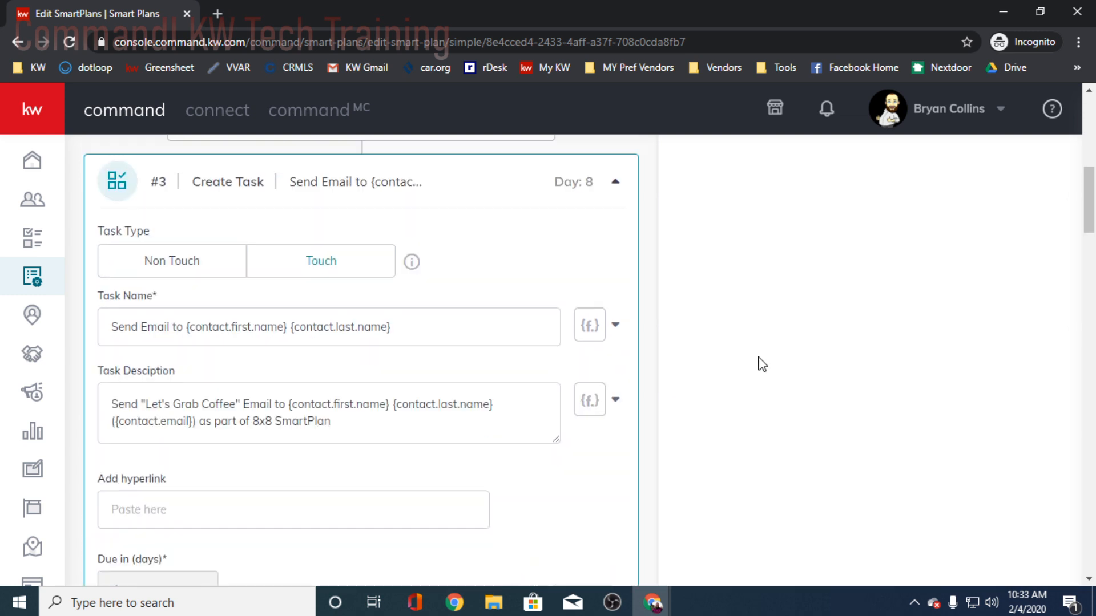
pyautogui.scroll(-2, 761, 365)
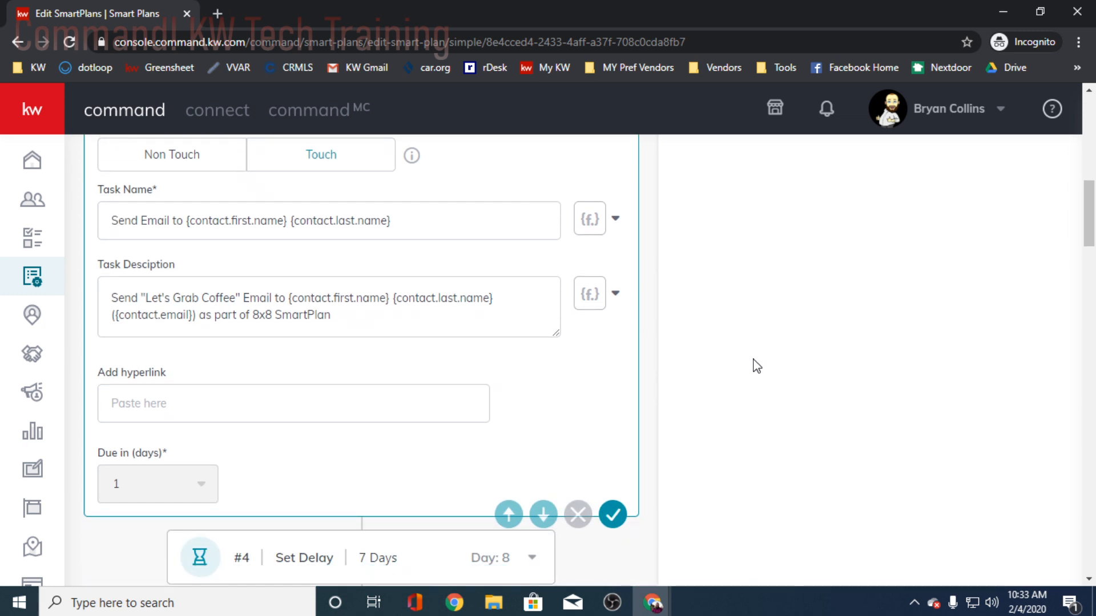
pyautogui.scroll(-7, 745, 372)
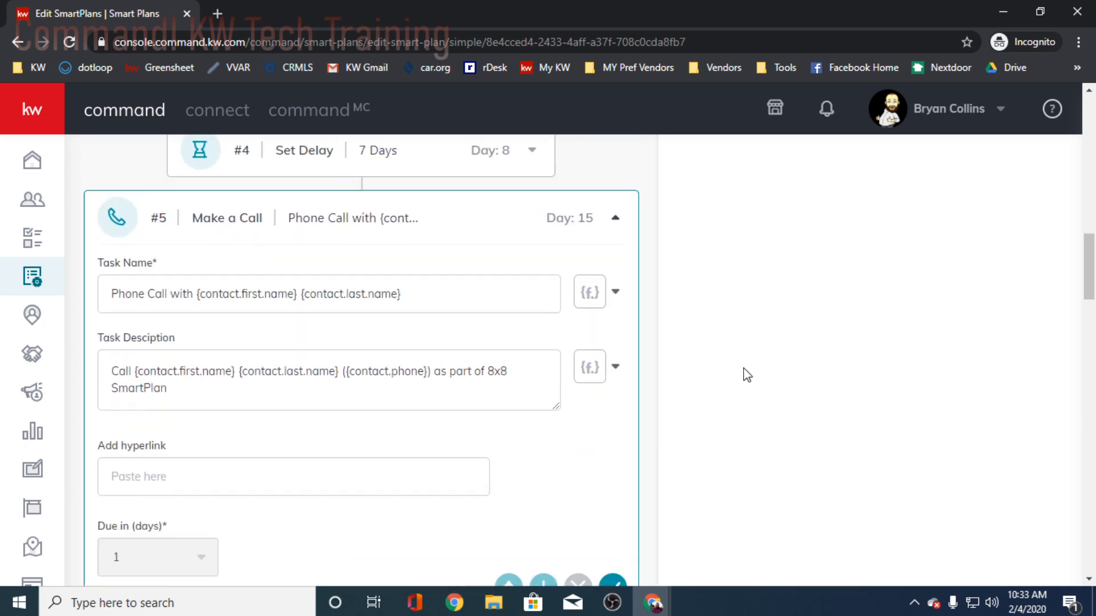
# - Go back to recheck the edited day 1 text message and the day 8 email task's name and description
pyautogui.scroll(15, 747, 374)
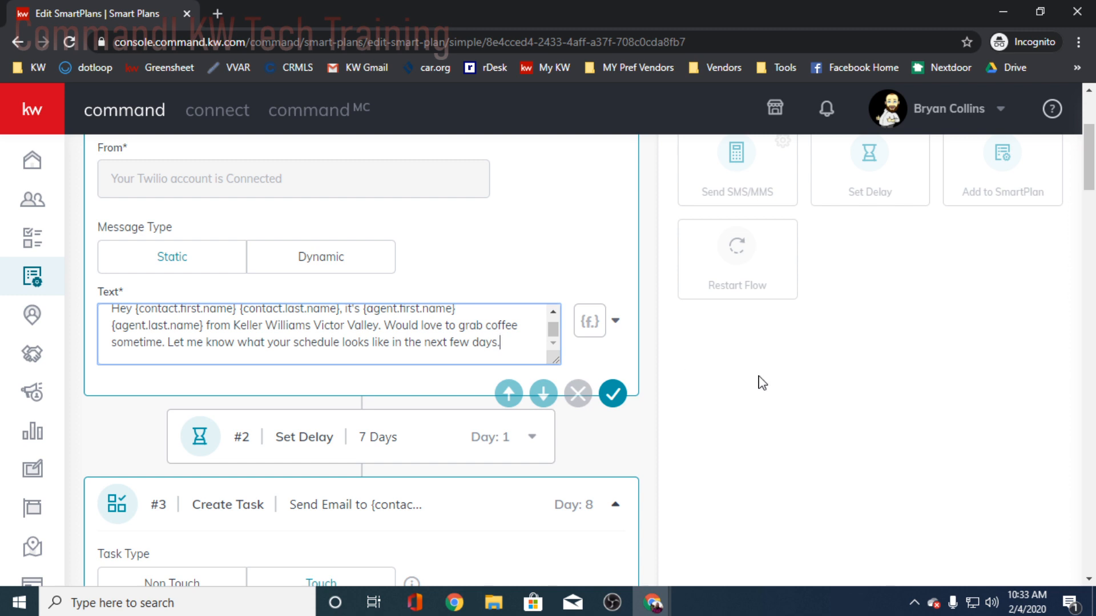
pyautogui.scroll(-4, 759, 381)
pyautogui.scroll(-2, 758, 381)
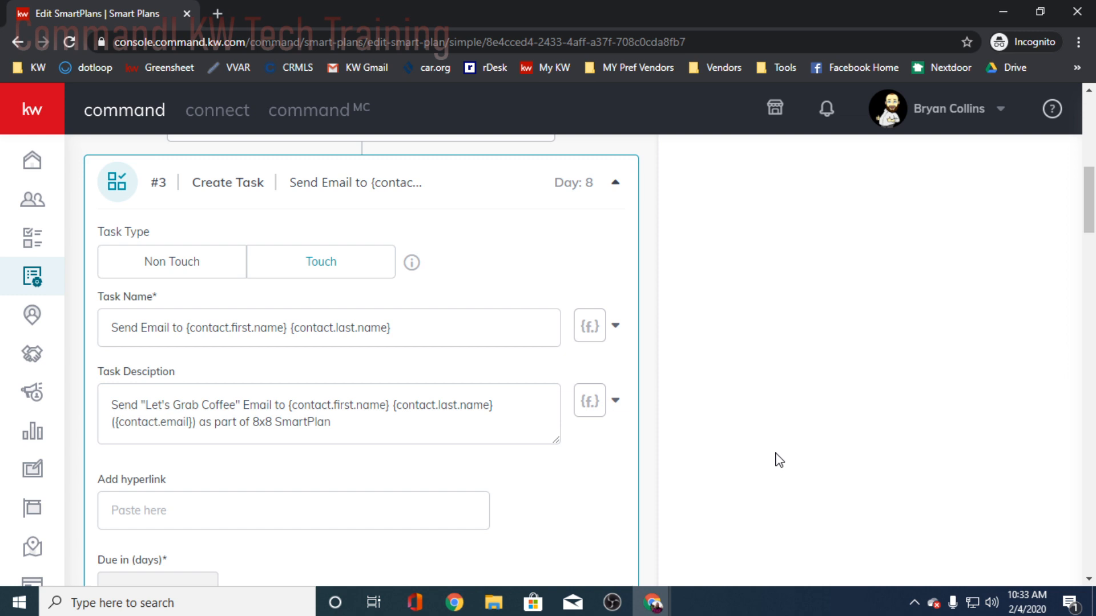
# - Review the 8x8 plan's day 15 phone call, day 22 check-in text message, and the delays and day 29 and 36 steps that follow
pyautogui.scroll(-8, 780, 456)
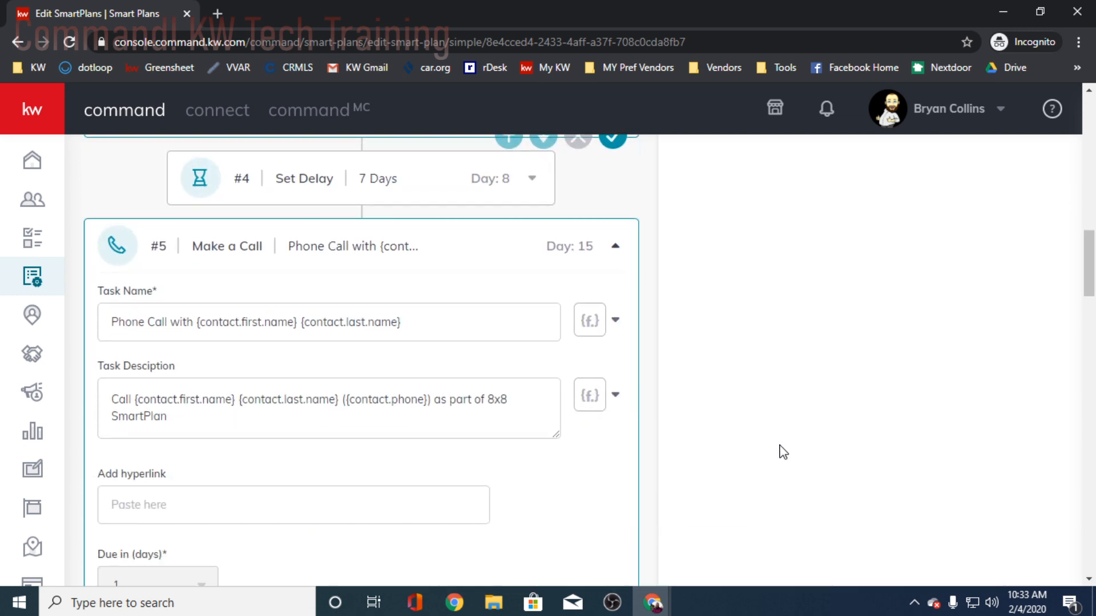
pyautogui.scroll(4, 779, 448)
pyautogui.scroll(-4, 776, 445)
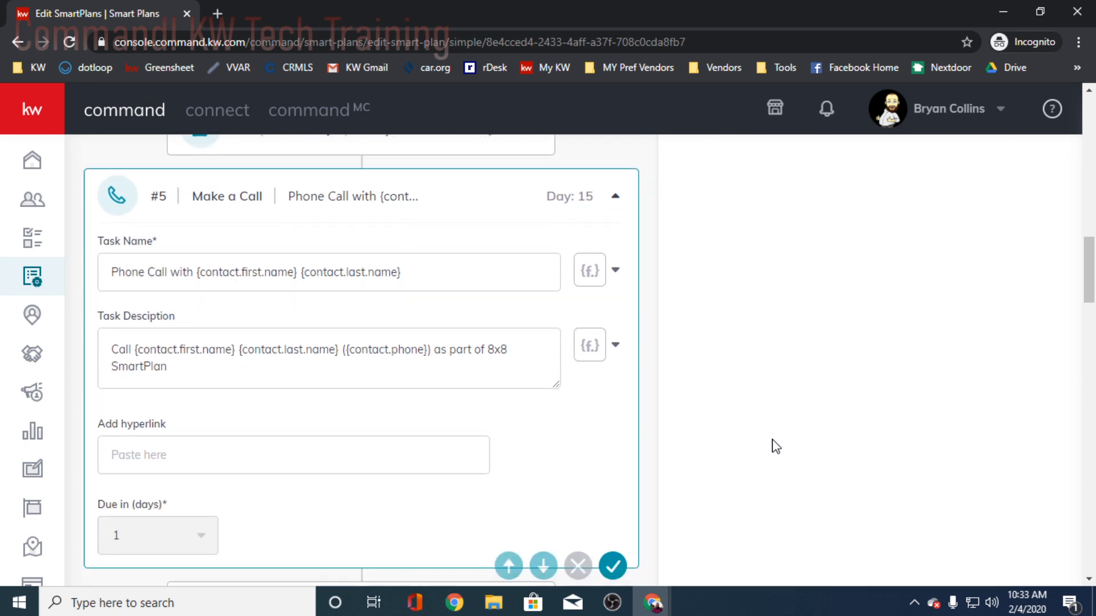
pyautogui.scroll(-5, 776, 446)
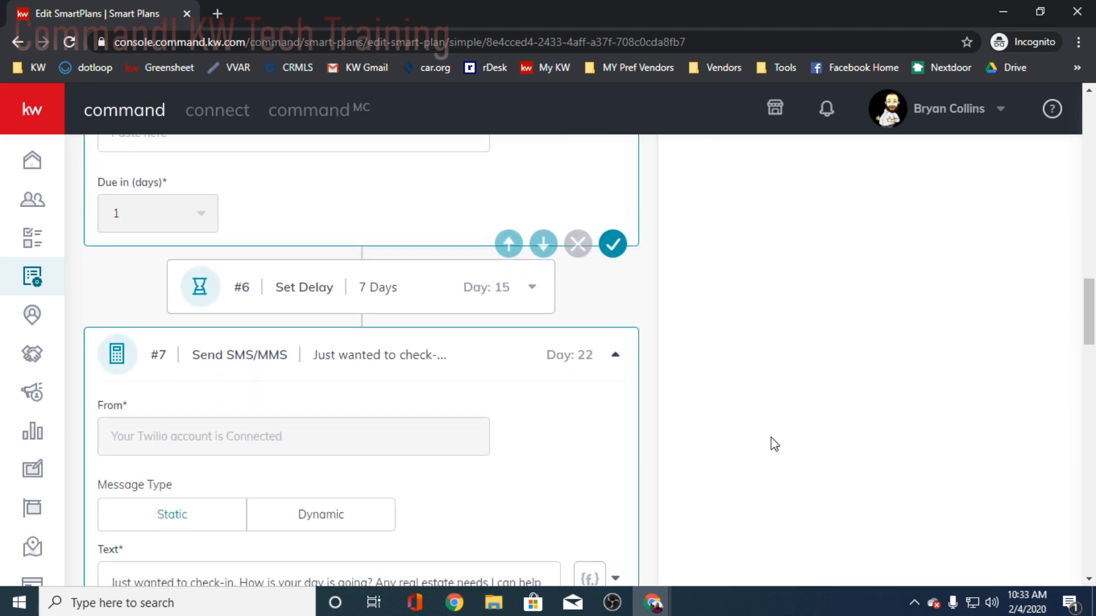
pyautogui.scroll(-3, 772, 443)
pyautogui.scroll(3, 770, 443)
pyautogui.scroll(-2, 771, 445)
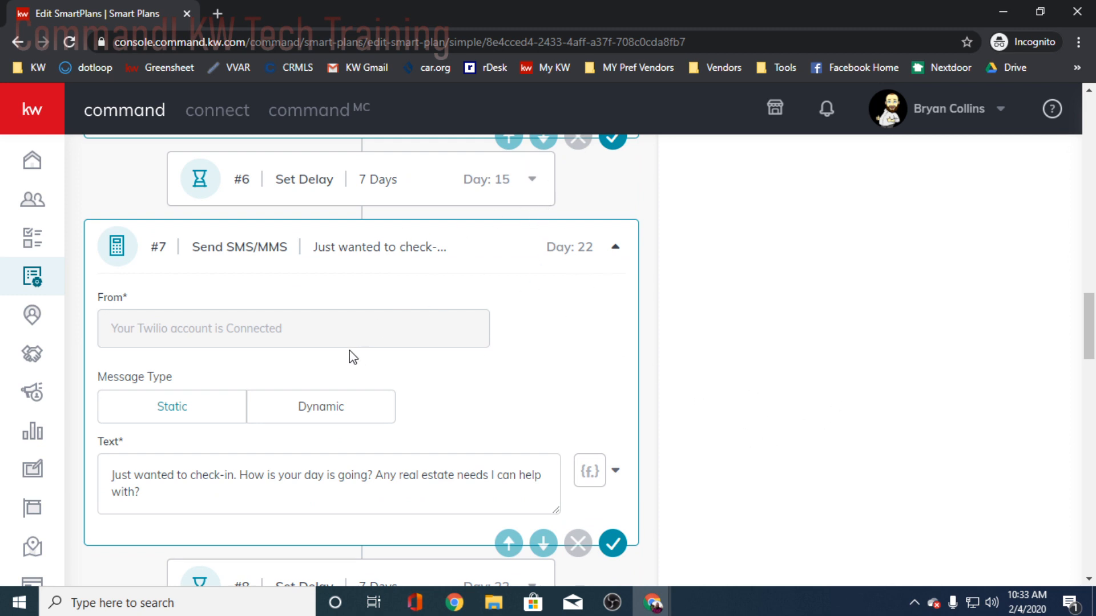
pyautogui.scroll(-4, 763, 455)
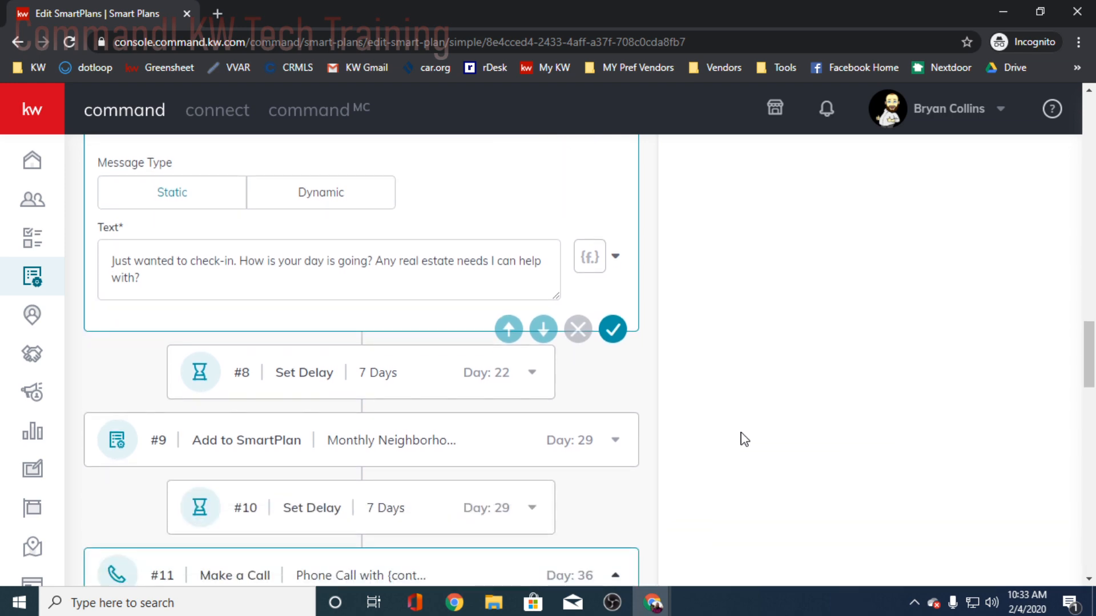
pyautogui.scroll(4, 743, 439)
pyautogui.scroll(-6, 744, 439)
pyautogui.scroll(10, 746, 436)
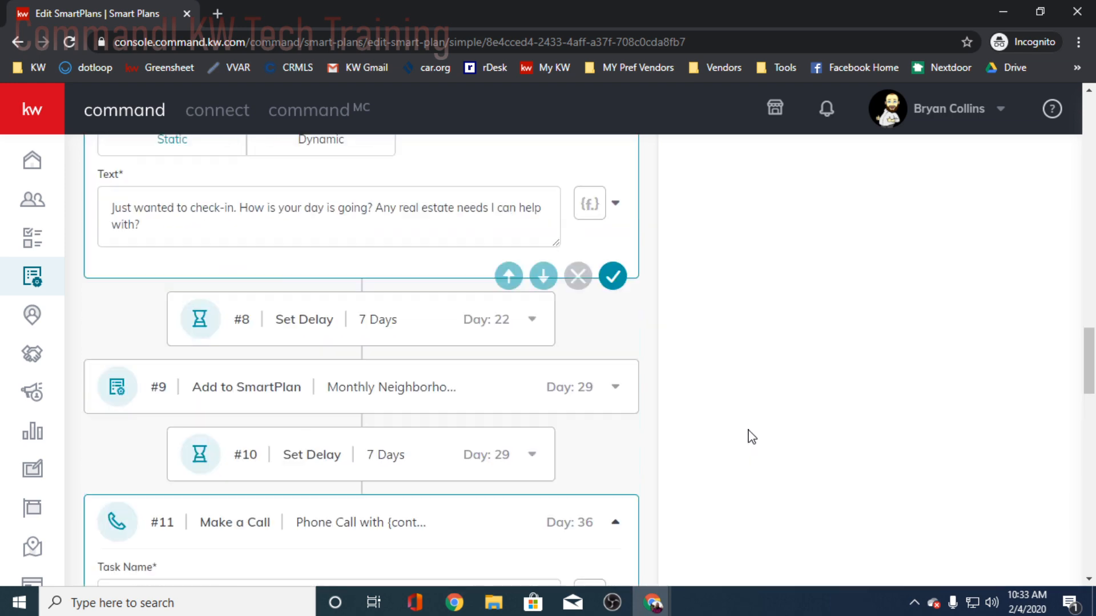
pyautogui.scroll(10, 796, 444)
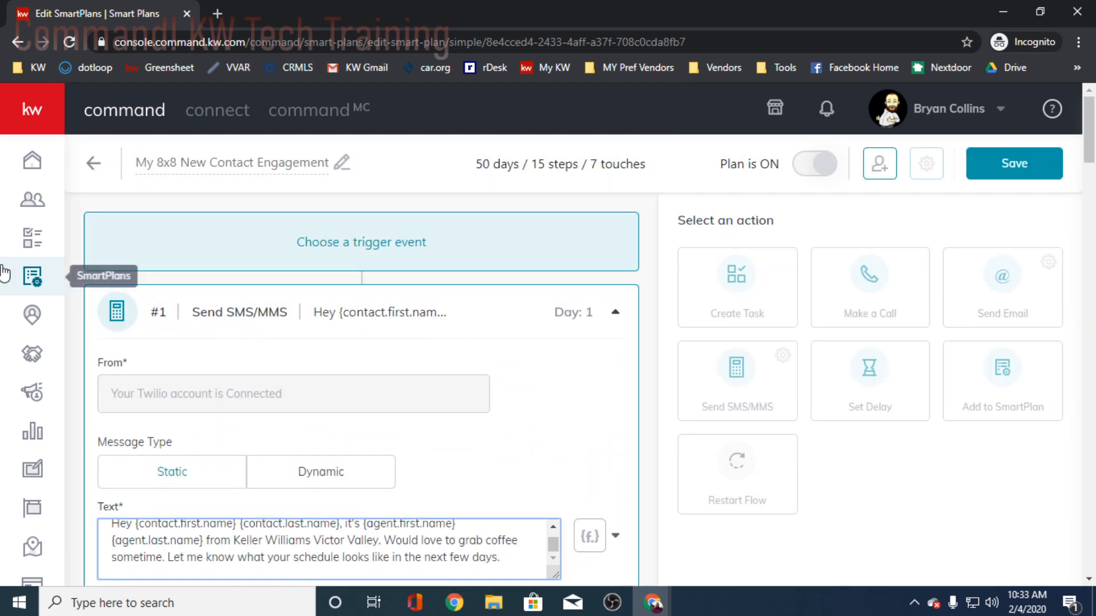
# - Leave the plan editor and open the test contact's record from the contacts list
pyautogui.click(33, 200)
pyautogui.click(621, 131)
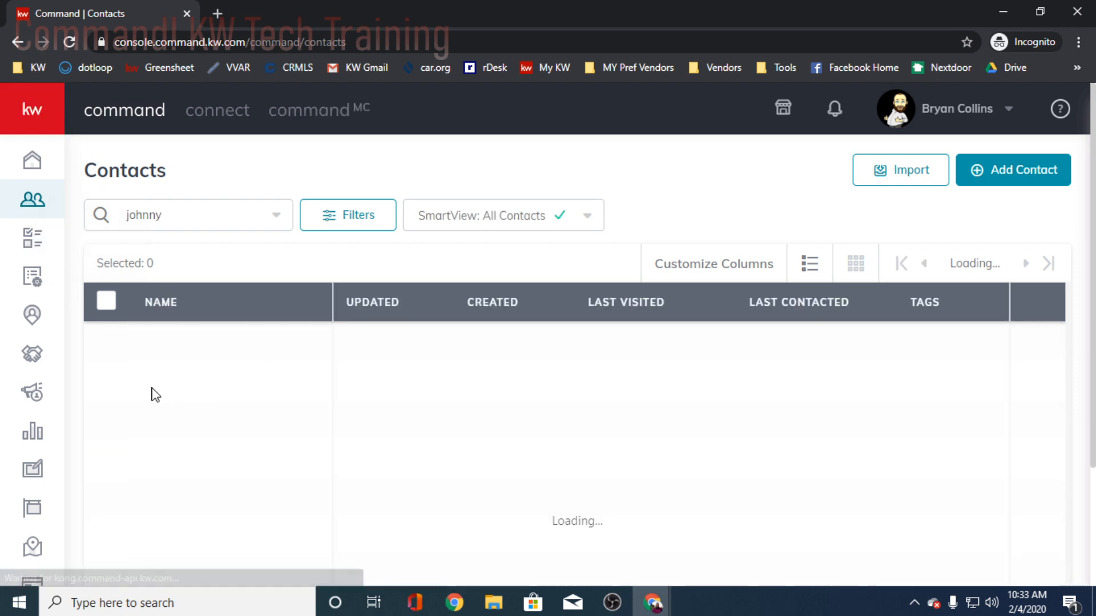
pyautogui.click(197, 347)
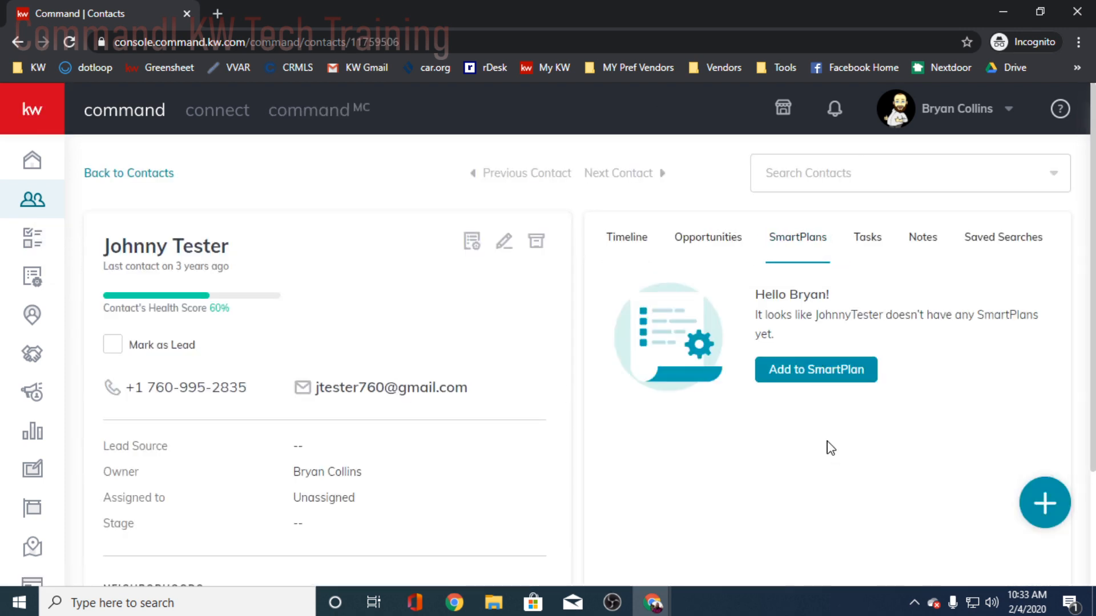
pyautogui.scroll(-2, 792, 471)
pyautogui.scroll(2, 748, 440)
# - Try to add the test contact to the My 8x8 New Contact Engagement SmartPlan with an immediate start, then cancel
pyautogui.click(815, 371)
pyautogui.scroll(-5, 890, 416)
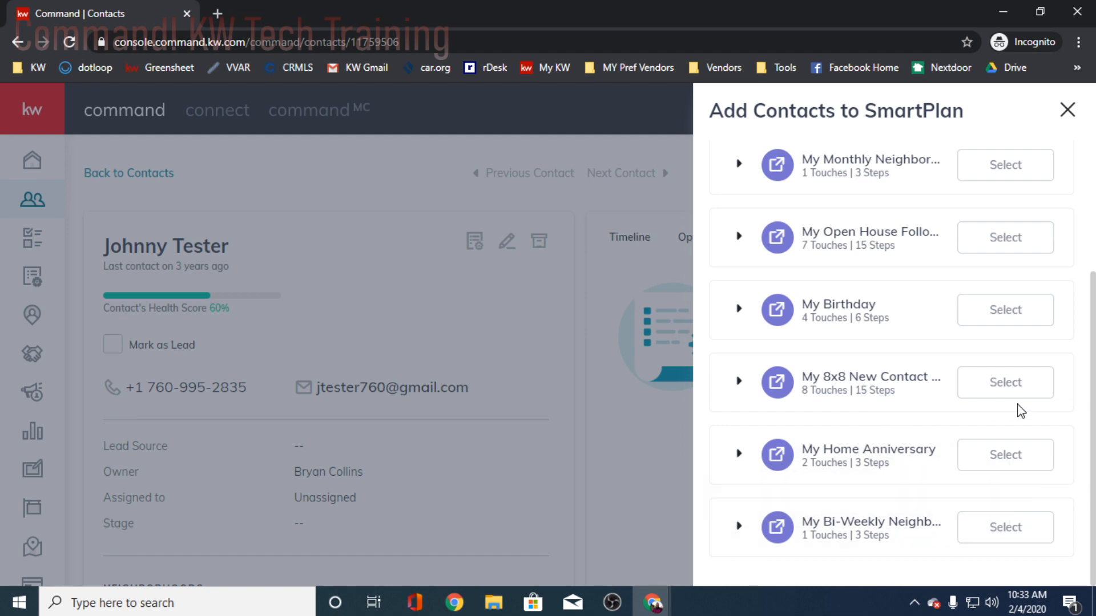
pyautogui.click(1002, 390)
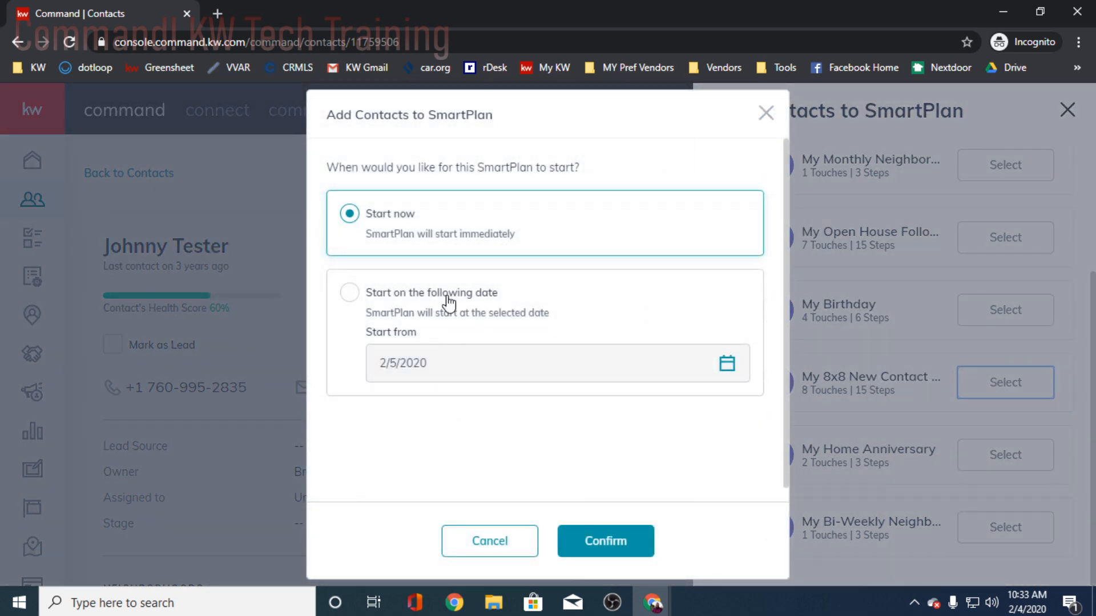
pyautogui.click(616, 541)
pyautogui.click(617, 542)
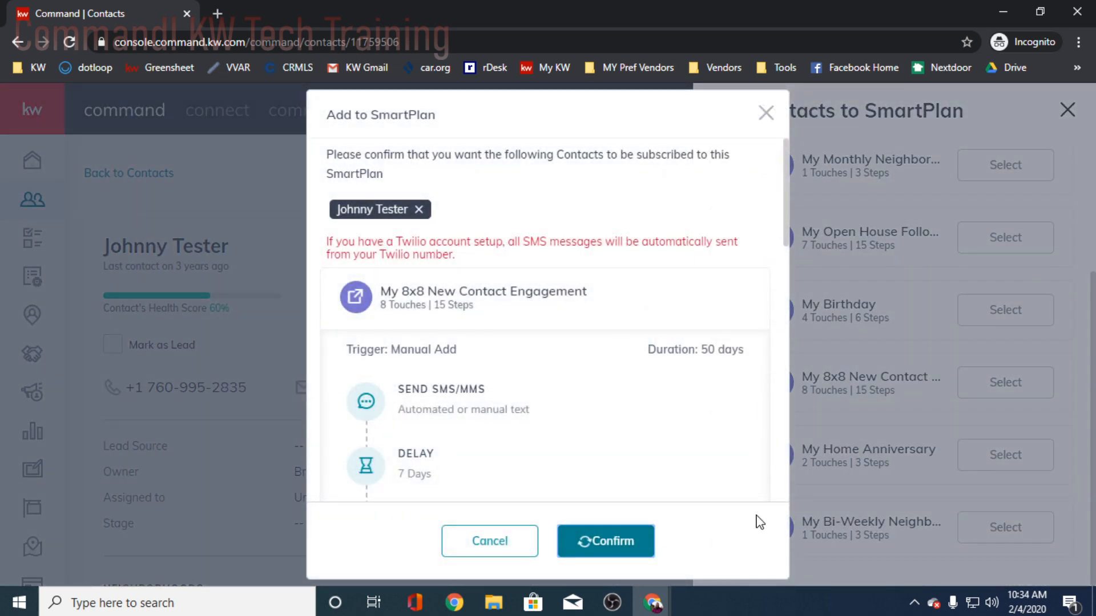
pyautogui.scroll(-5, 626, 461)
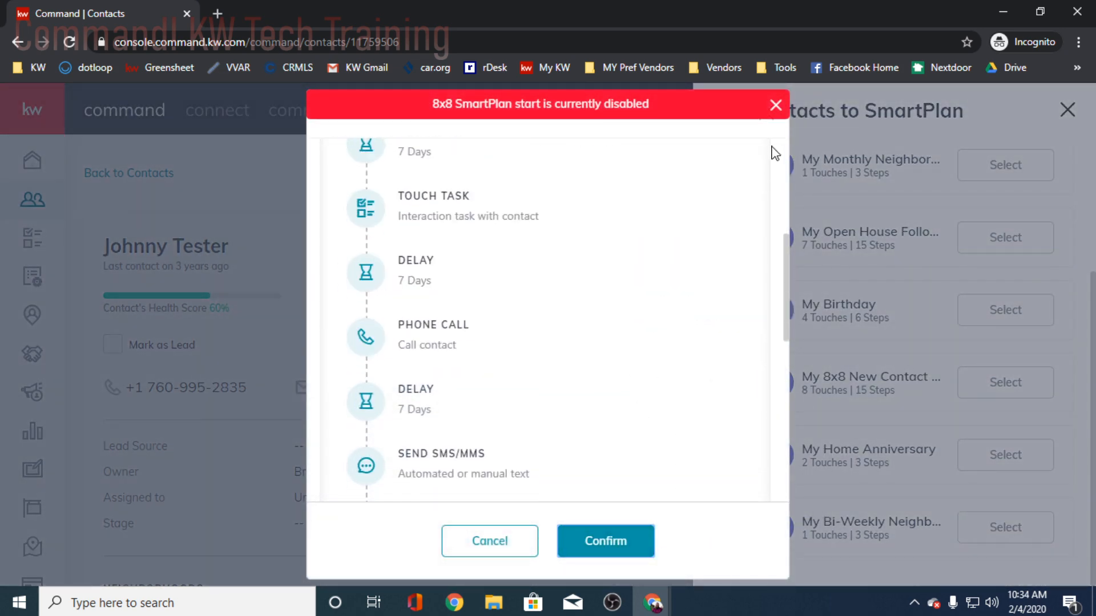
pyautogui.click(775, 104)
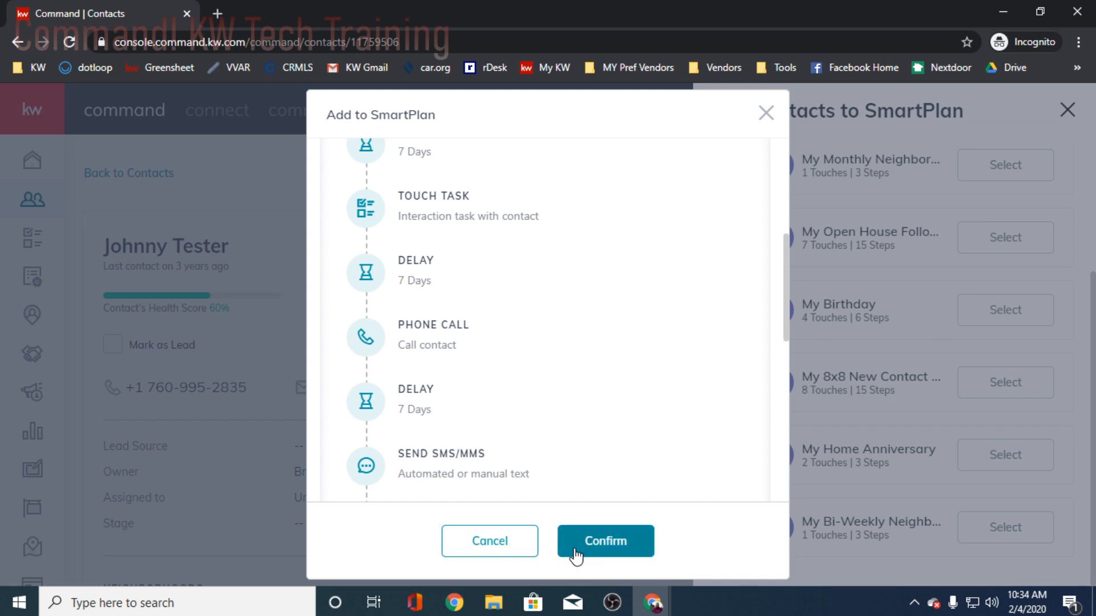
pyautogui.click(490, 541)
# - Subscribe the test contact to the Bi-Weekly Neighborhood Nurture SmartPlan with an immediate start
pyautogui.click(815, 371)
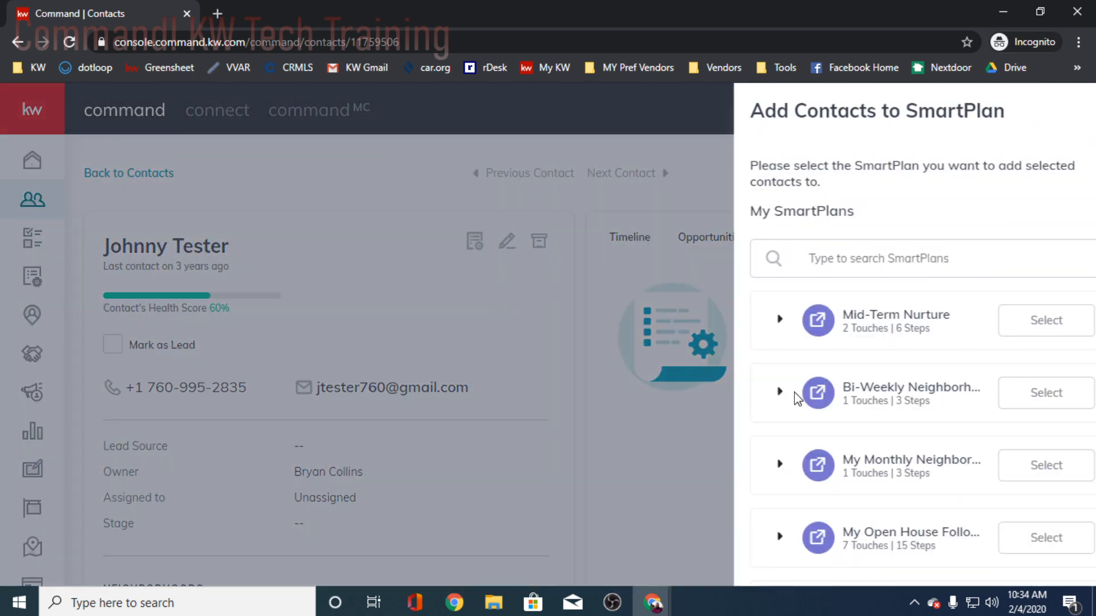
pyautogui.scroll(-2, 890, 331)
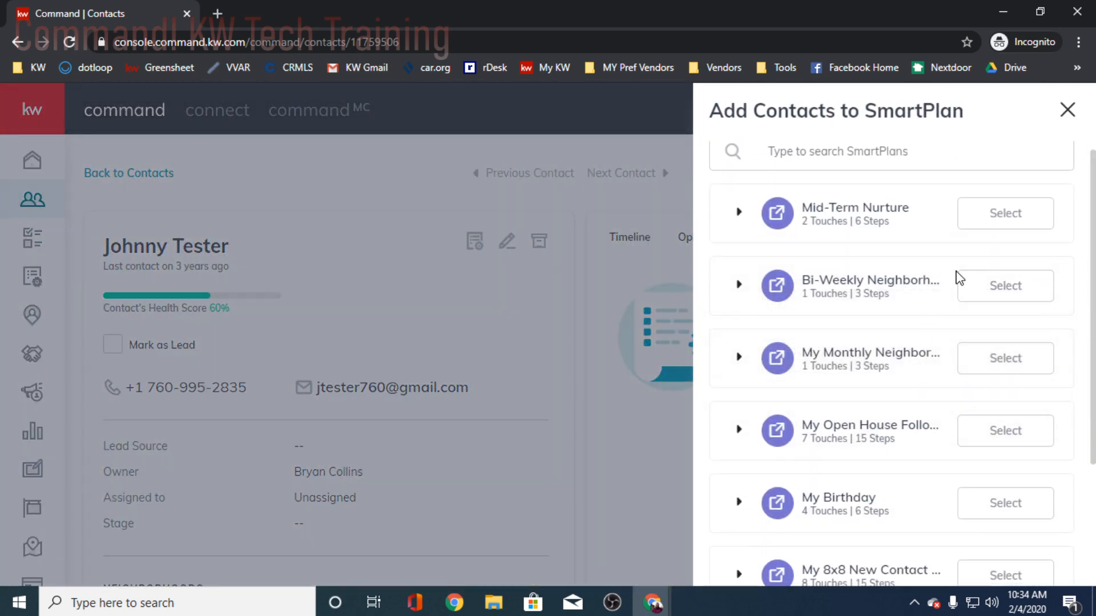
pyautogui.click(1003, 286)
pyautogui.click(606, 542)
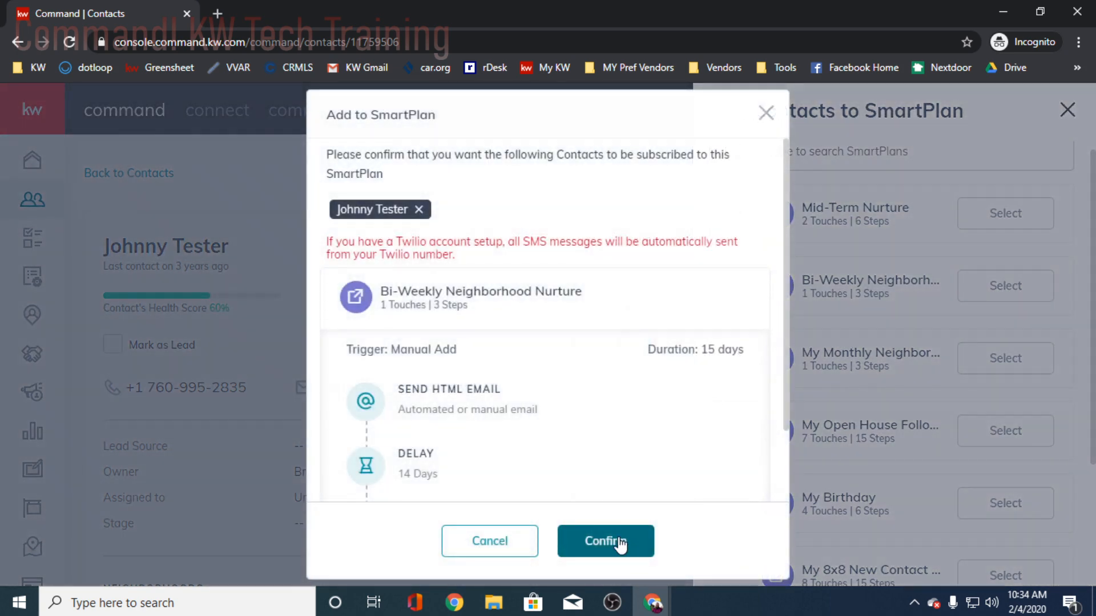
pyautogui.click(606, 541)
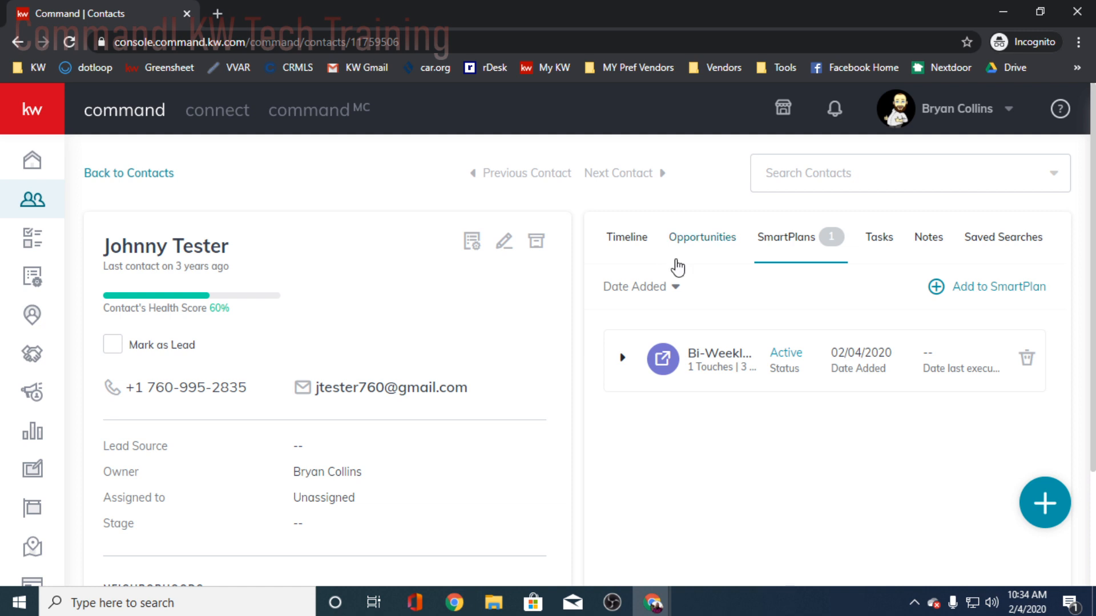
# - Show the contact's timeline and start a new activity with Call as the interaction type
pyautogui.click(637, 238)
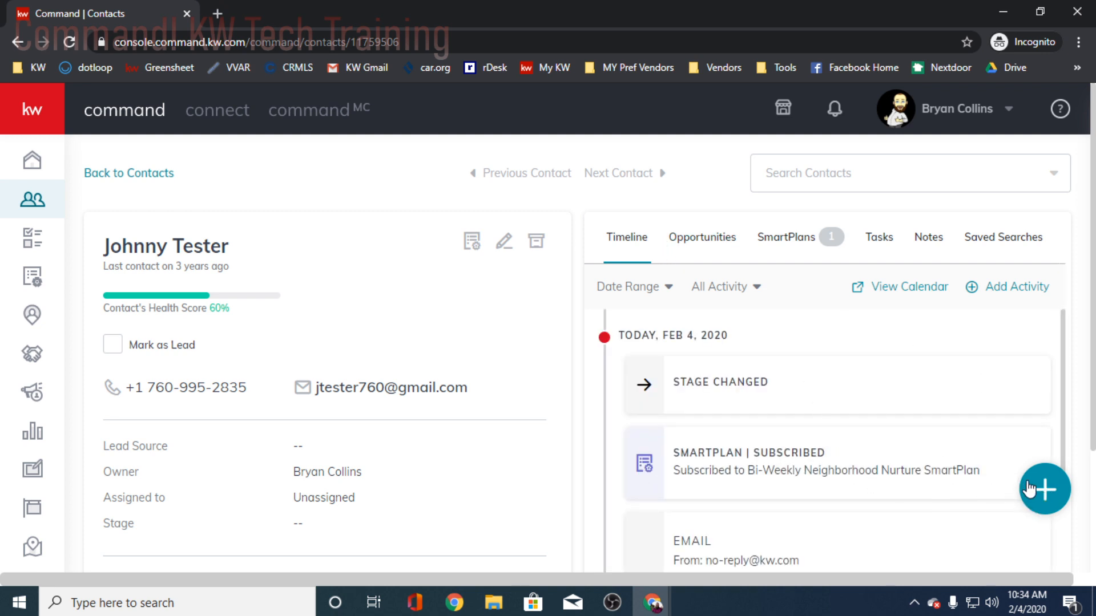
pyautogui.moveTo(1041, 489)
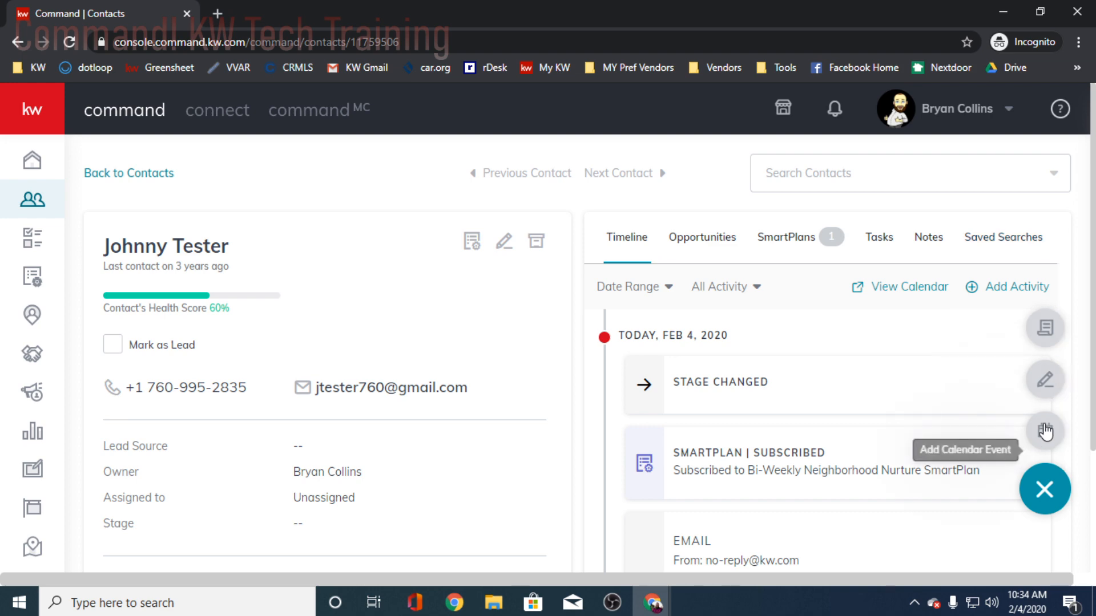
pyautogui.click(1044, 330)
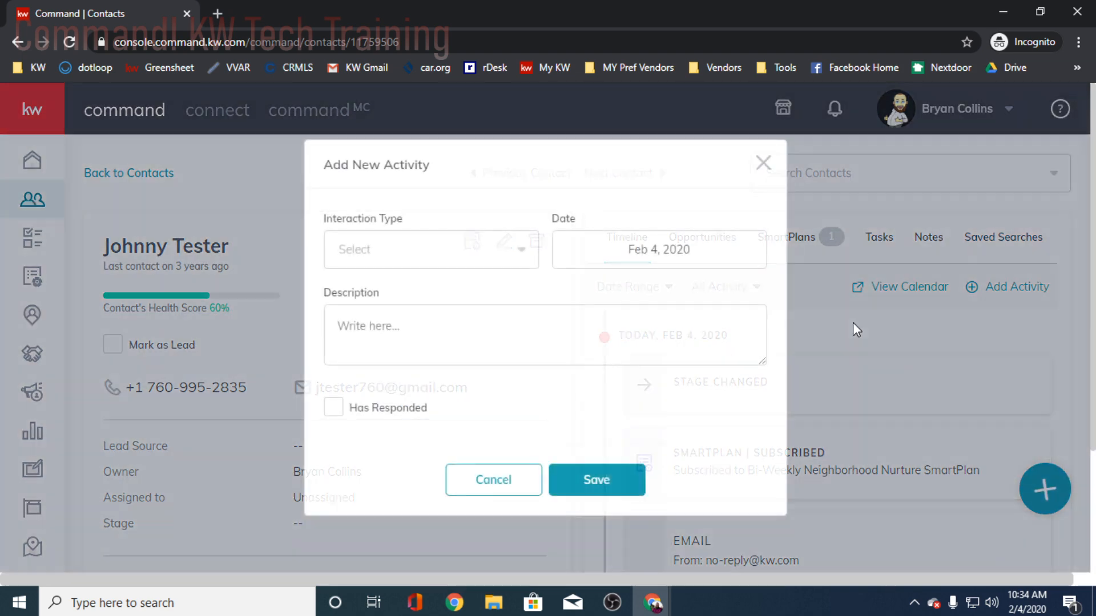
pyautogui.moveTo(385, 408)
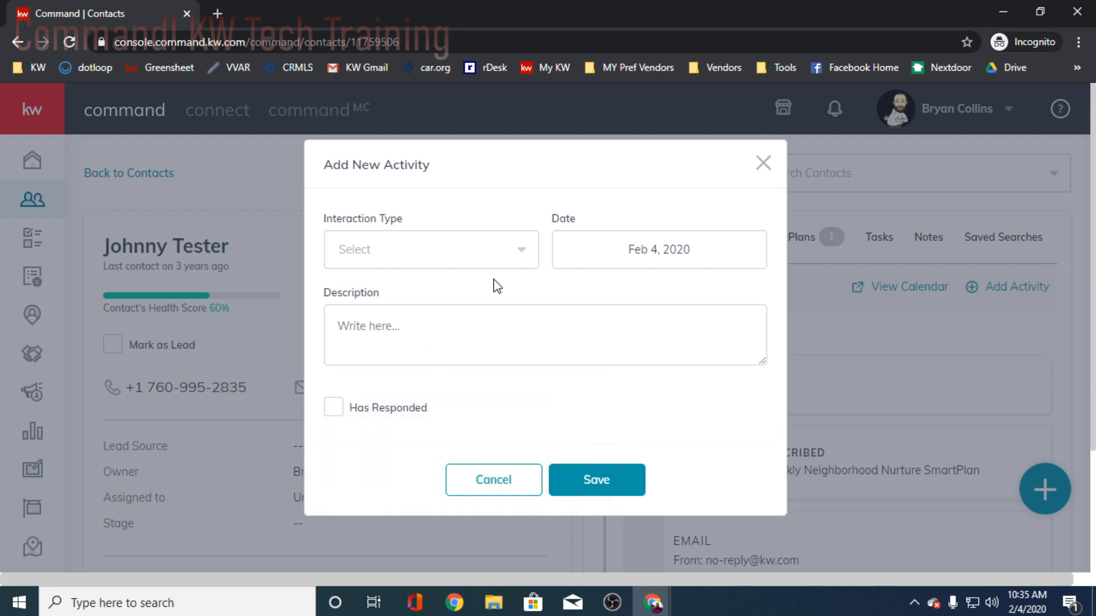
pyautogui.click(423, 250)
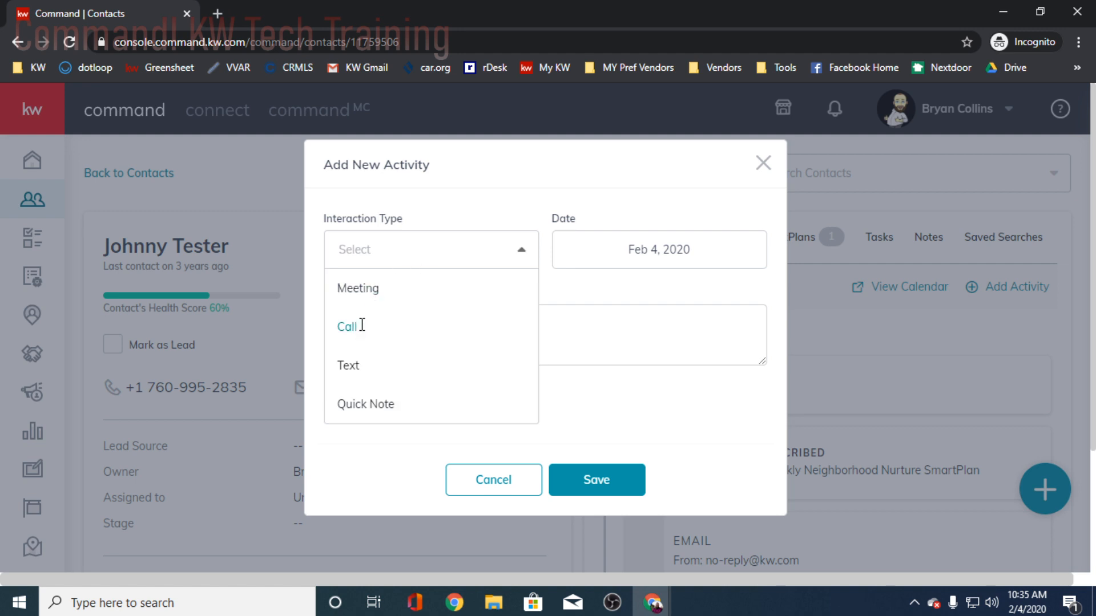
pyautogui.click(362, 326)
# - Describe the call activity as "talked about buying", mark it as Has Responded, and save it
pyautogui.click(397, 336)
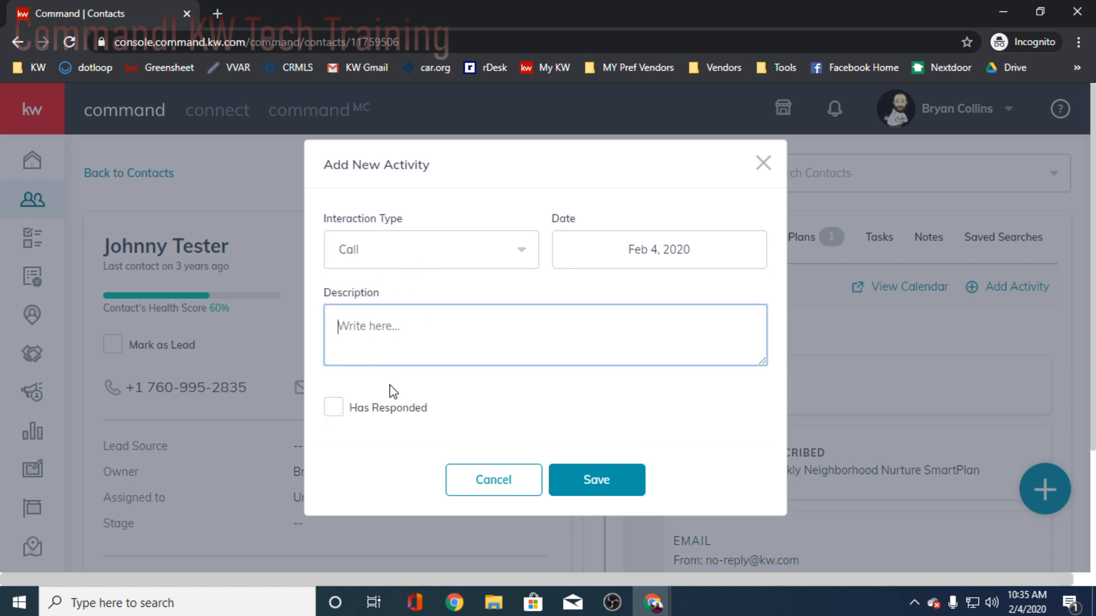
pyautogui.write('talked aobut ')
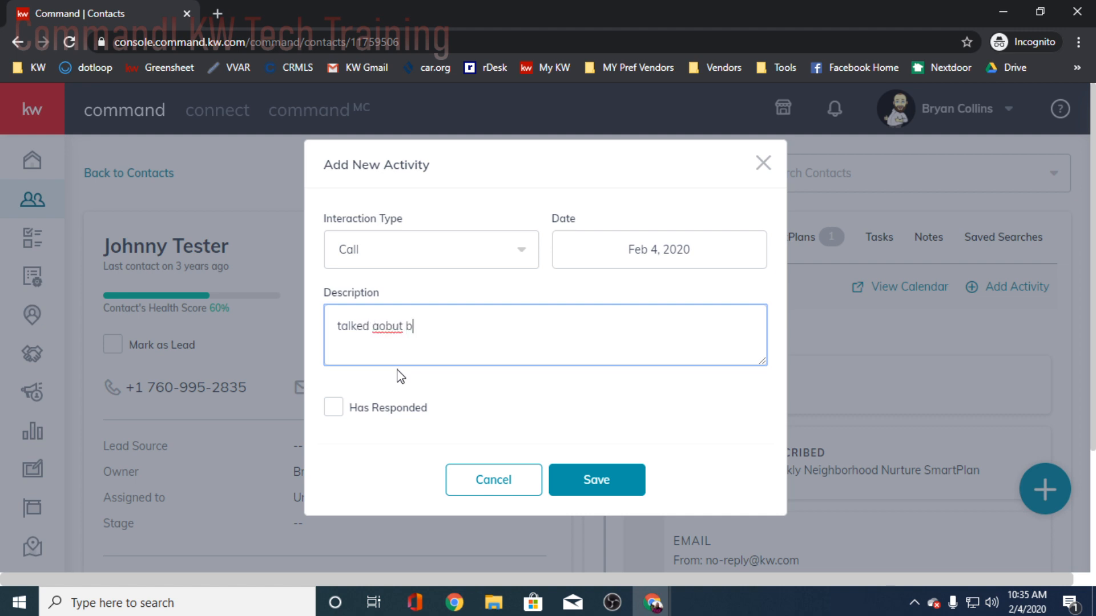
pyautogui.write('buying')
pyautogui.rightClick(398, 331)
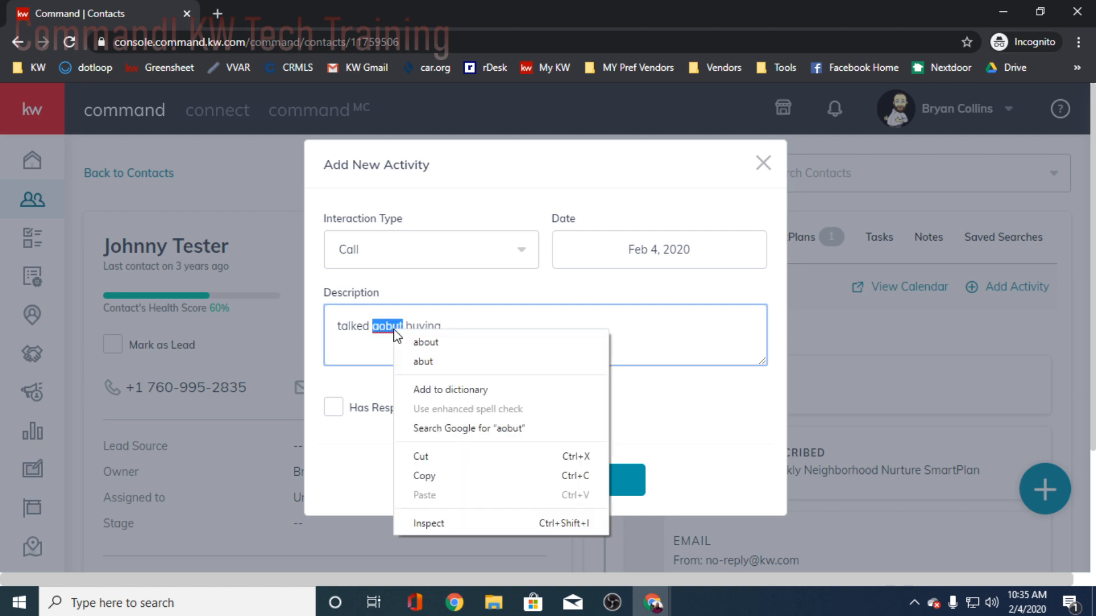
pyautogui.click(428, 340)
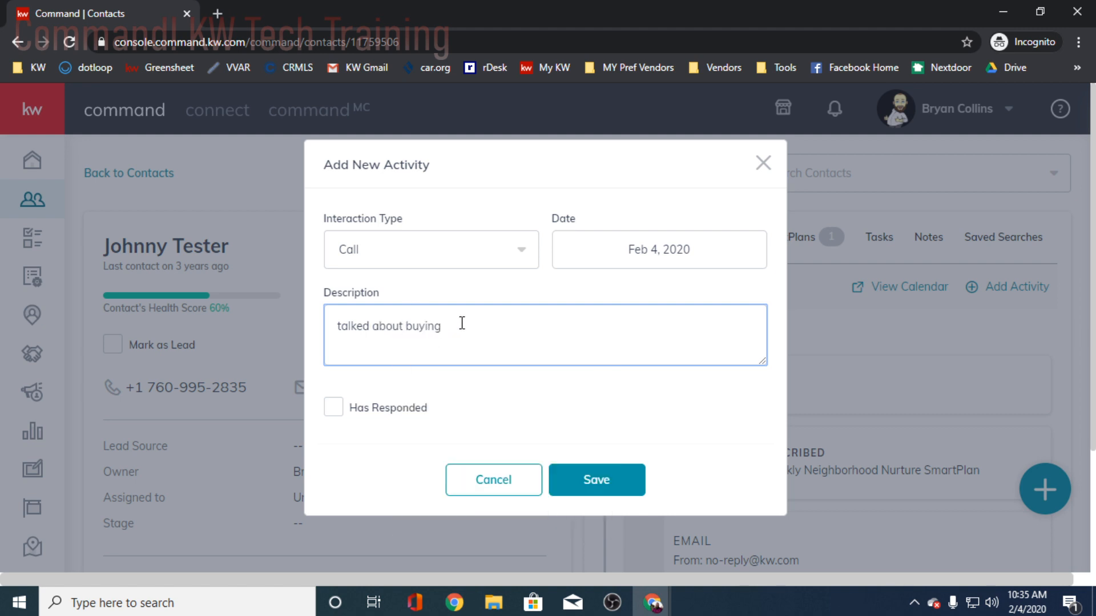
pyautogui.click(335, 408)
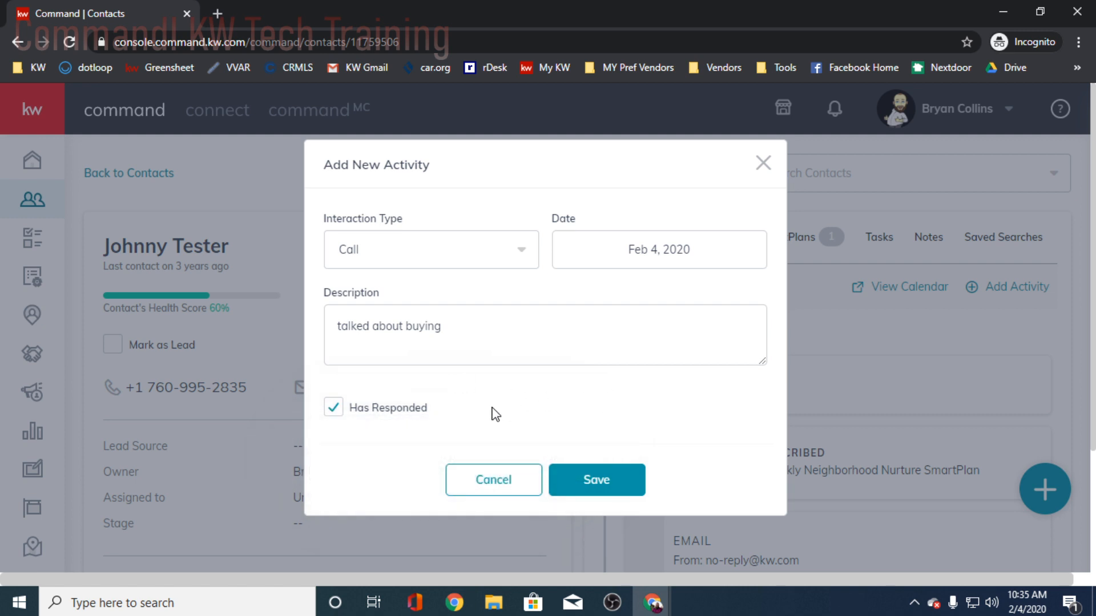
pyautogui.click(597, 482)
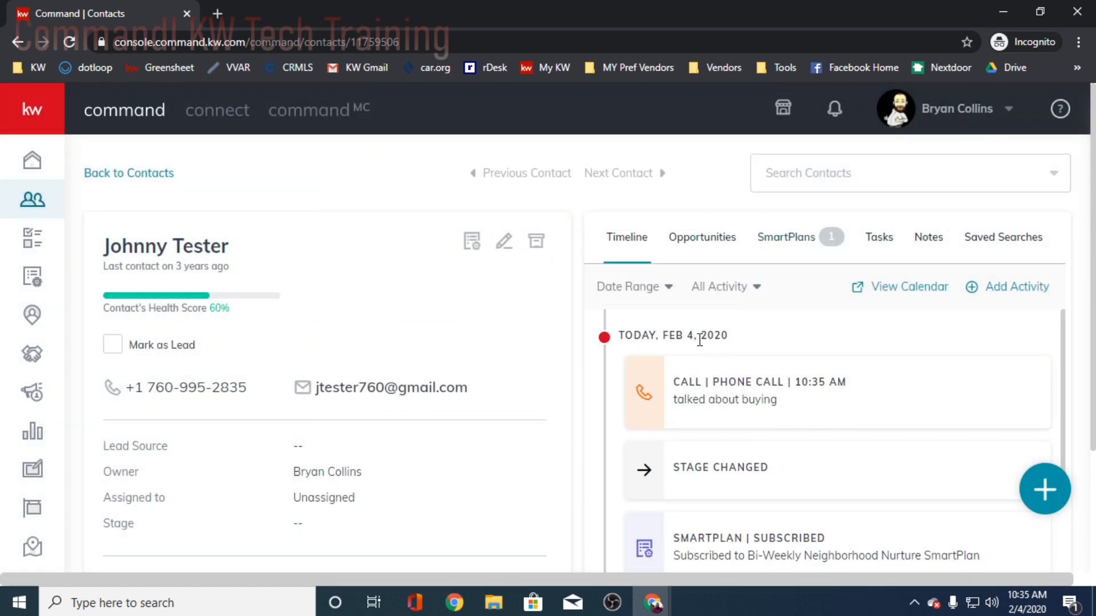
# - Check the contact's SmartPlans list and timeline, returning to the SmartPlans list
pyautogui.click(787, 239)
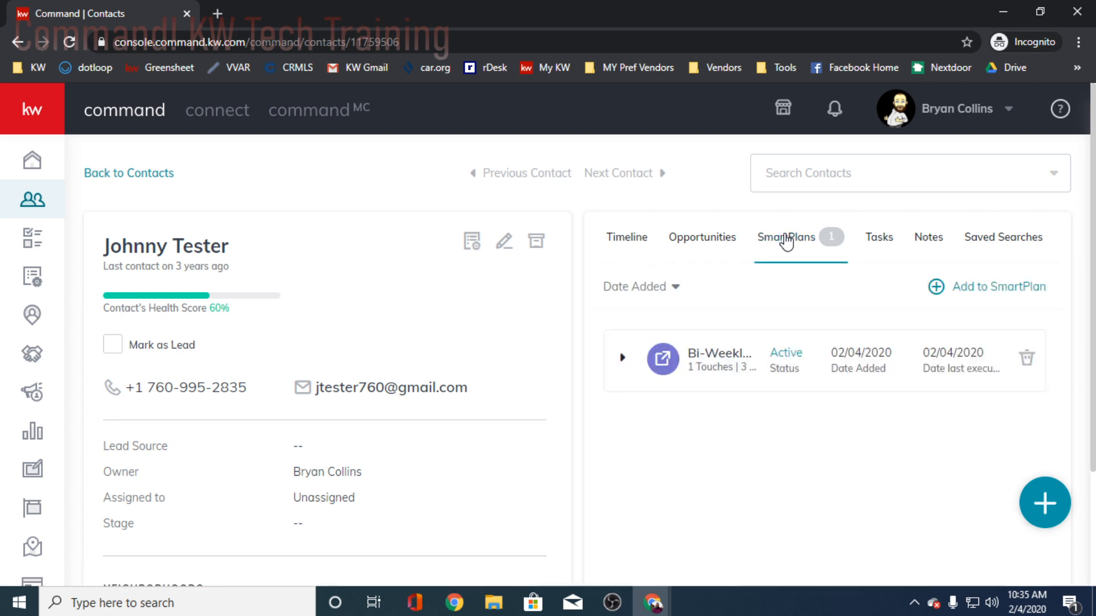
pyautogui.click(628, 239)
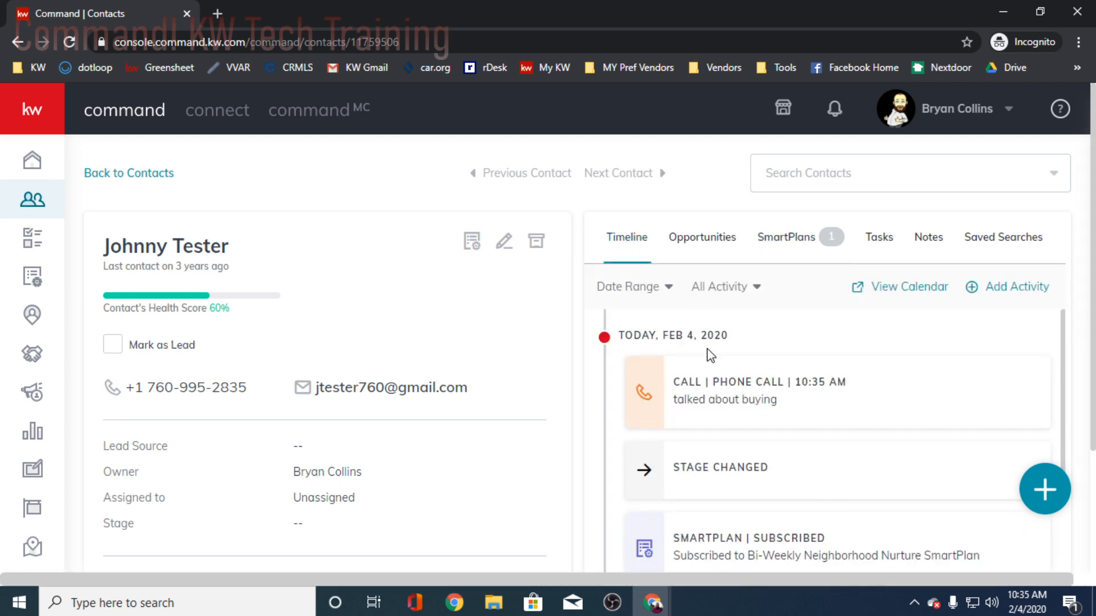
pyautogui.click(802, 249)
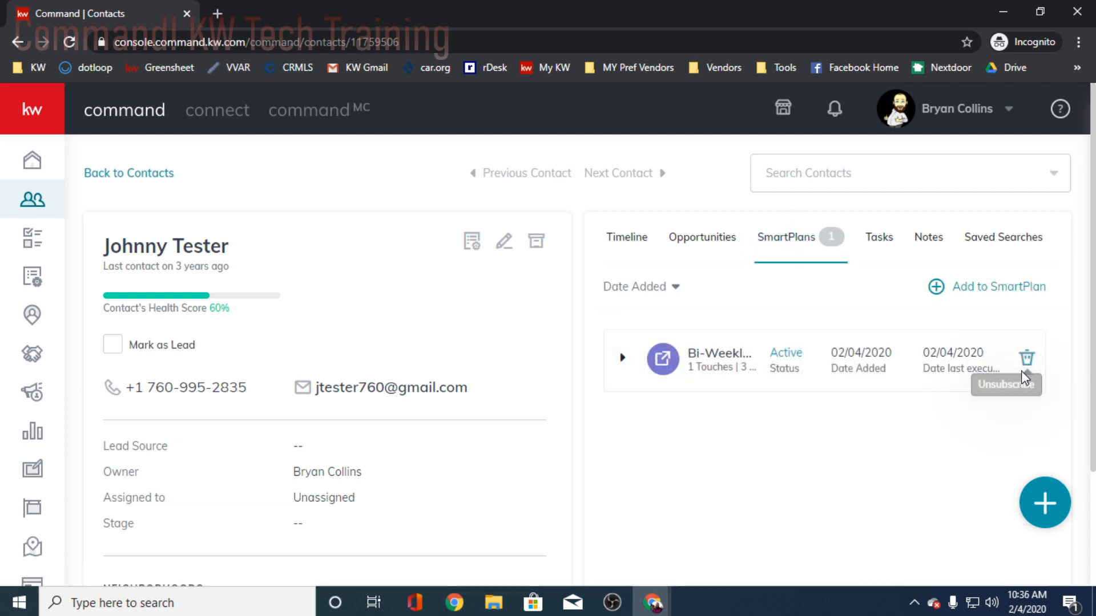
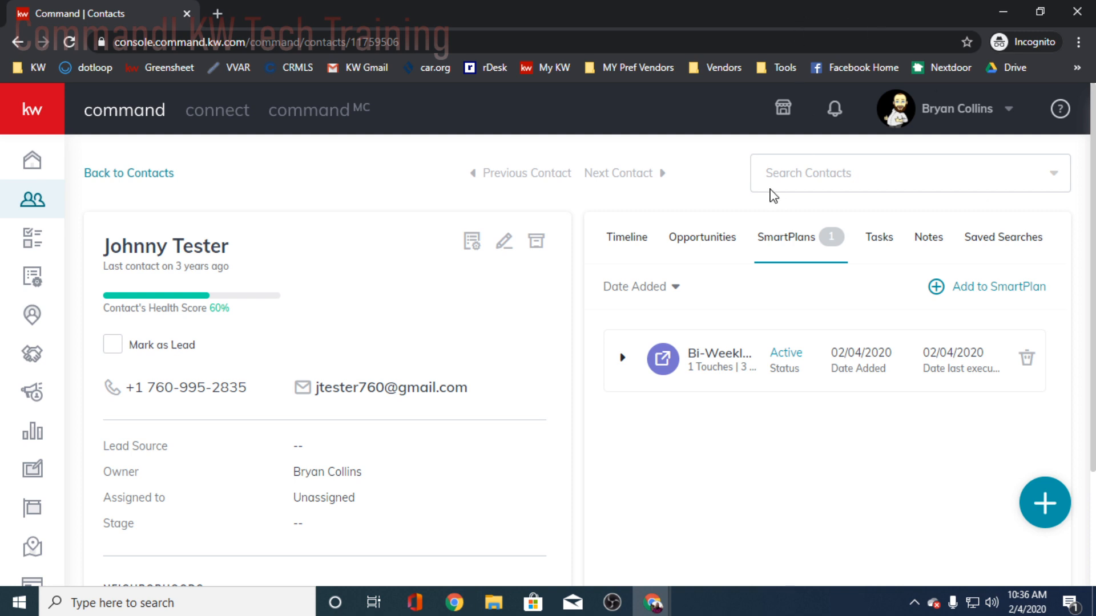
# - Switch the browser to full screen and look over the plans offered in the SmartPlans library
pyautogui.press('F11')
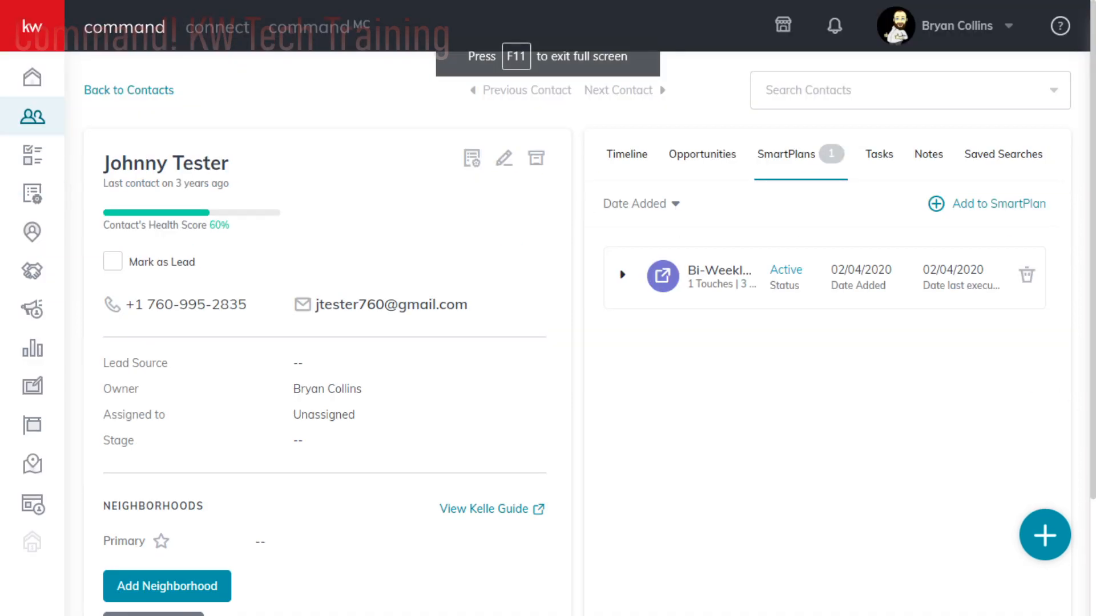
pyautogui.click(35, 163)
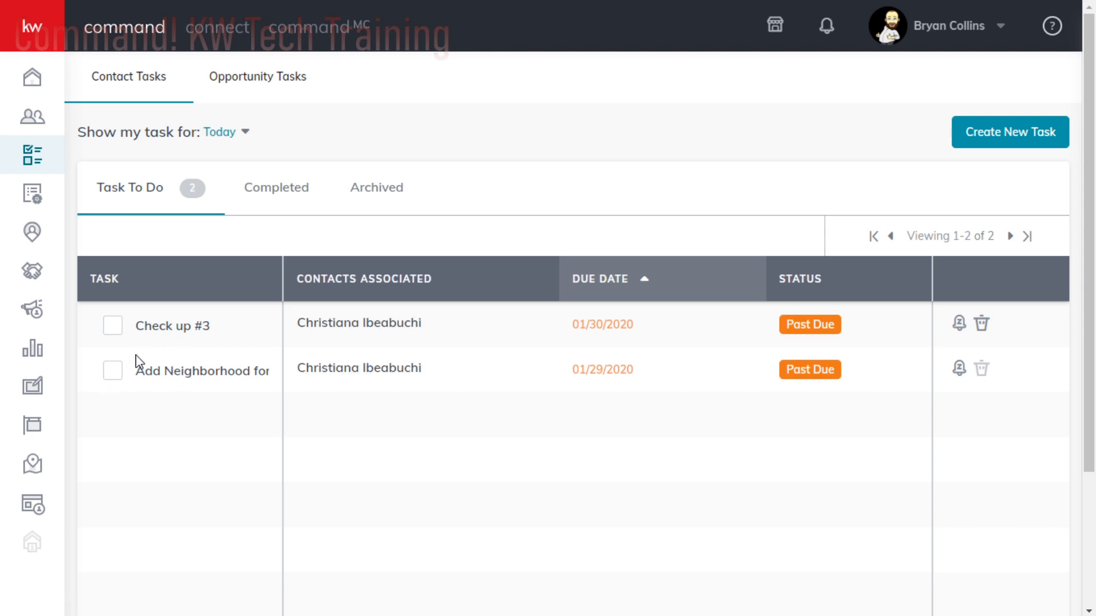
pyautogui.click(33, 193)
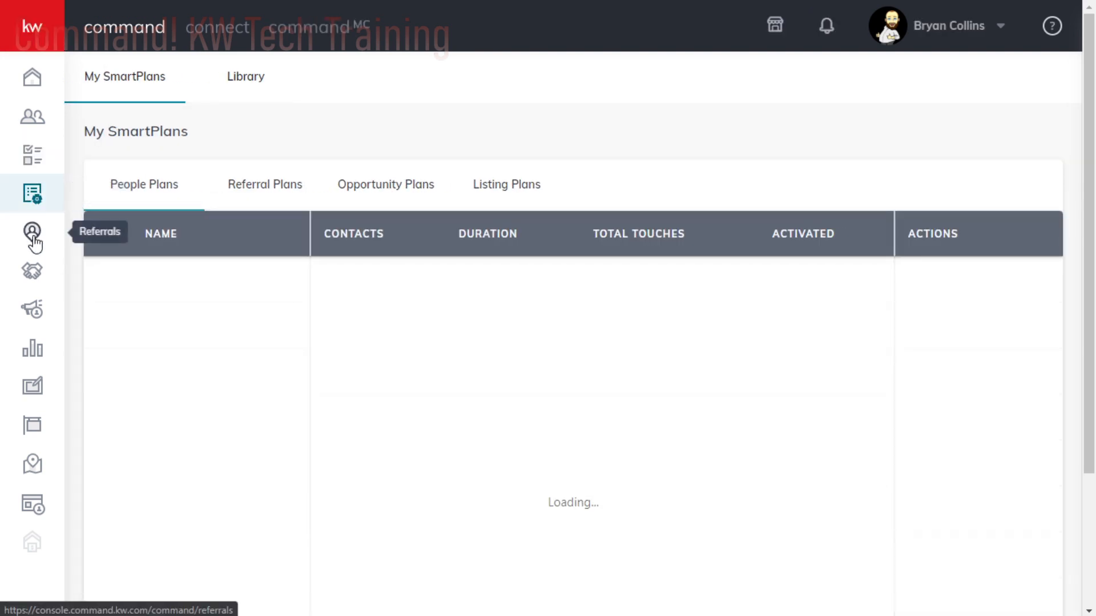
pyautogui.click(271, 69)
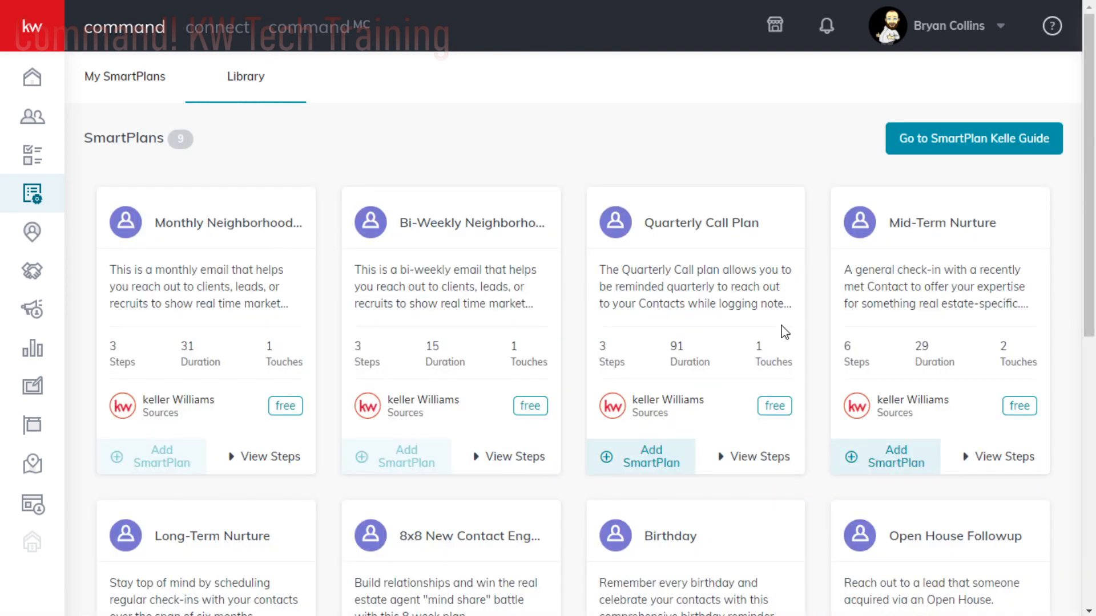
pyautogui.scroll(-9, 834, 321)
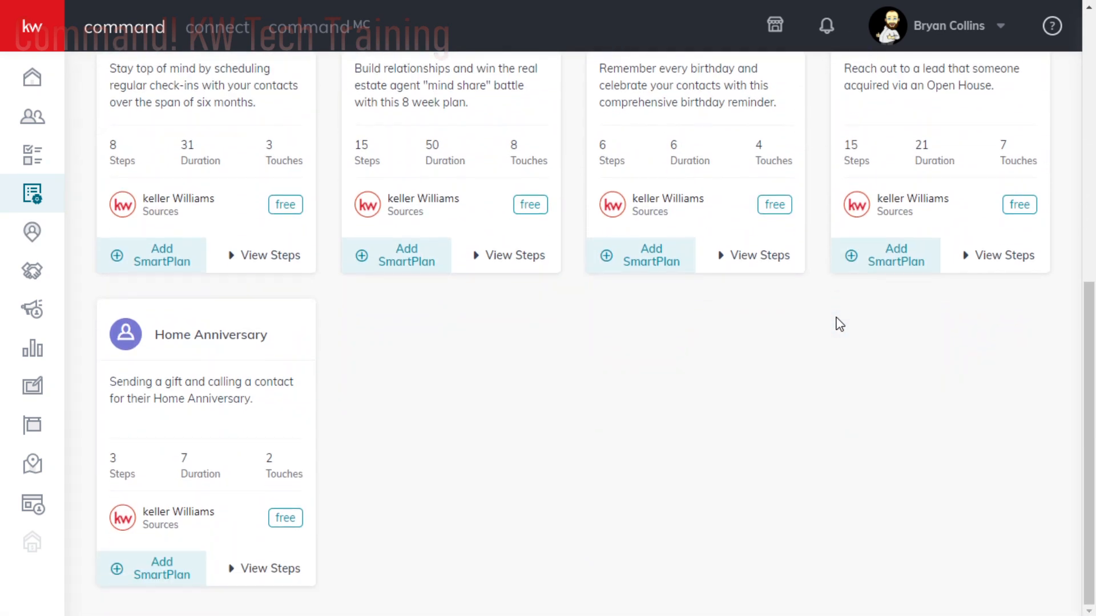
pyautogui.scroll(4, 405, 508)
pyautogui.scroll(-4, 661, 483)
pyautogui.scroll(4, 485, 502)
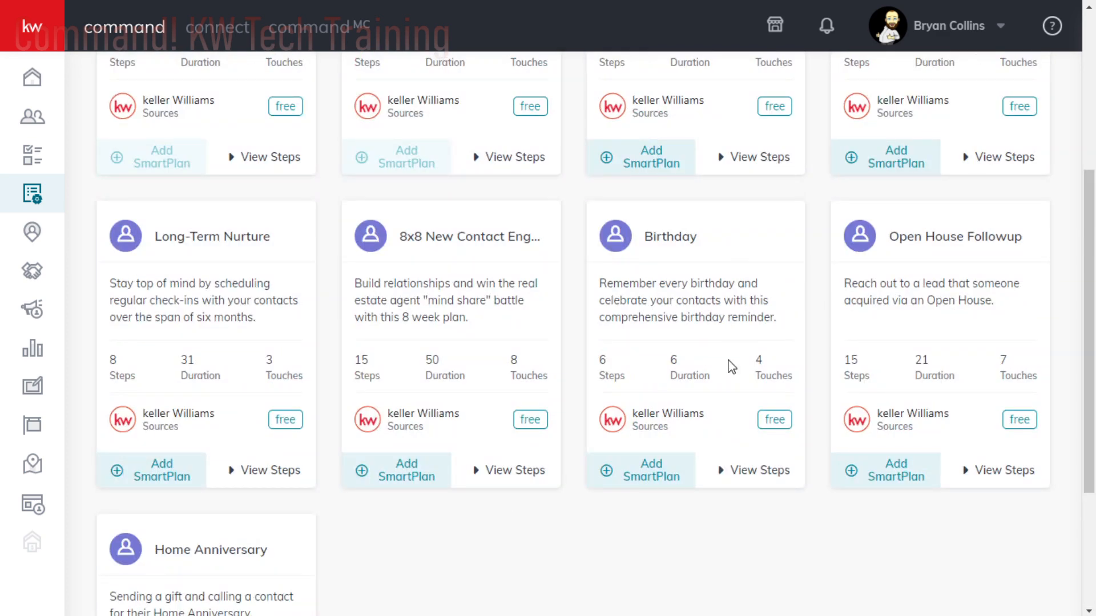
pyautogui.scroll(-2, 460, 376)
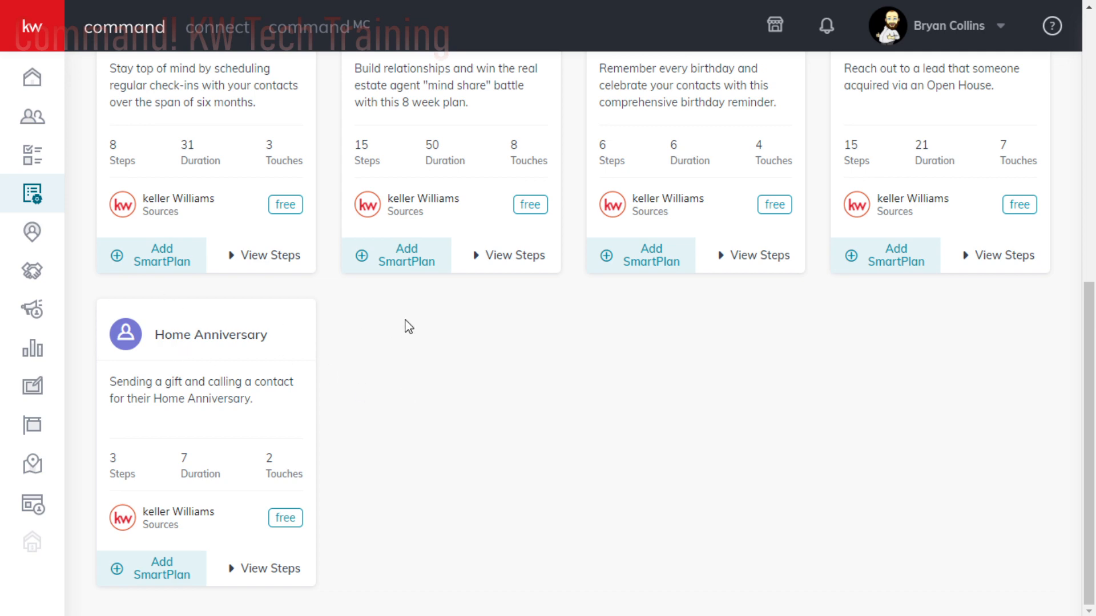
pyautogui.scroll(4, 408, 327)
pyautogui.scroll(-4, 409, 320)
# - Expand the steps of the Home Anniversary plan and read the details of its touch task and phone call
pyautogui.click(232, 578)
pyautogui.scroll(-3, 439, 460)
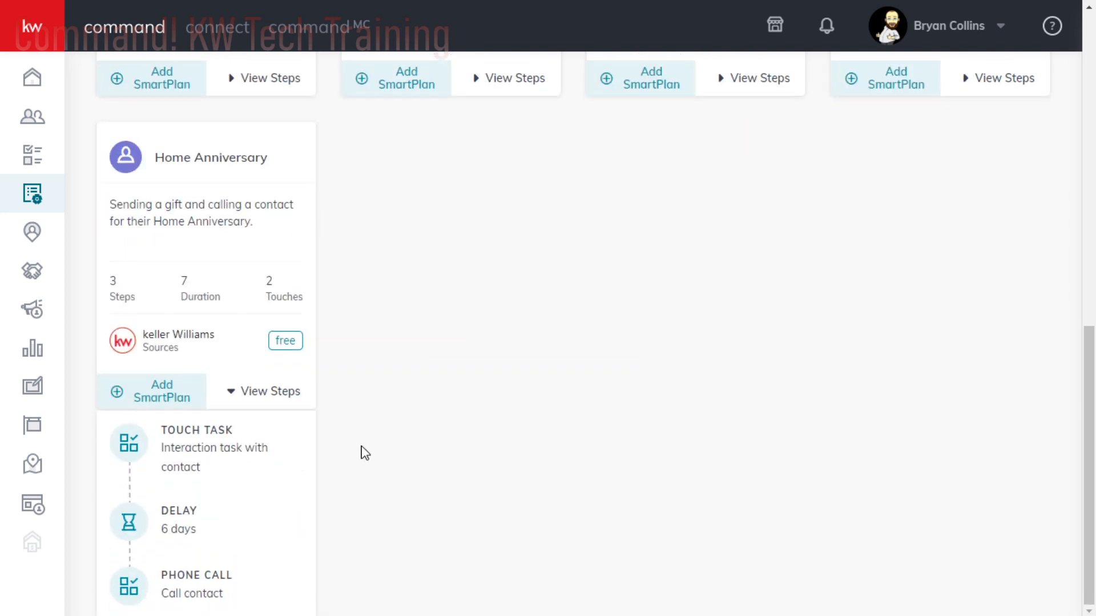
pyautogui.moveTo(244, 412)
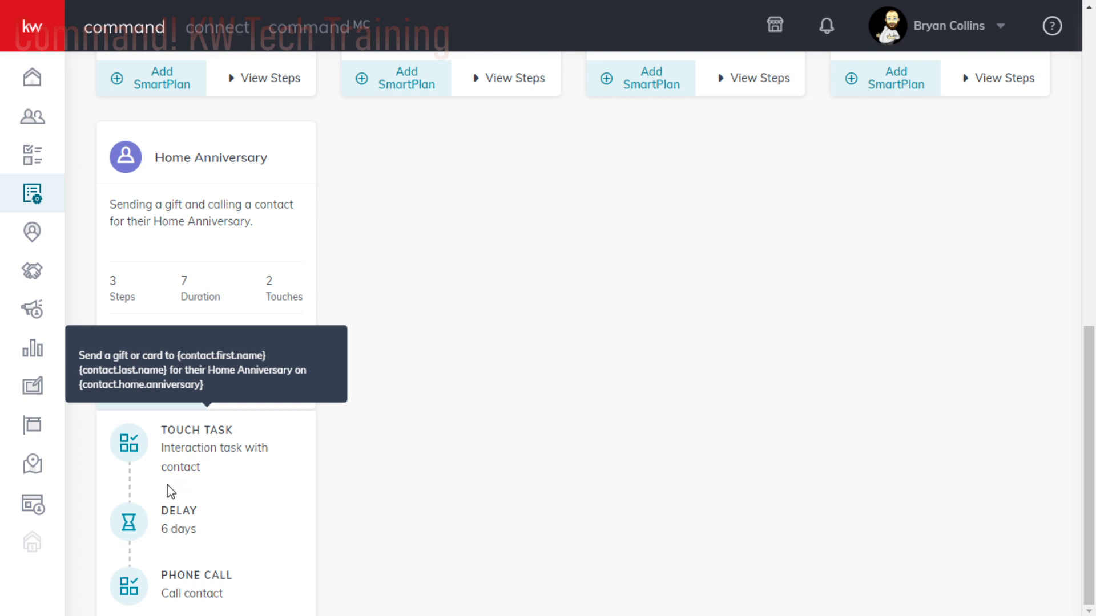
pyautogui.moveTo(193, 592)
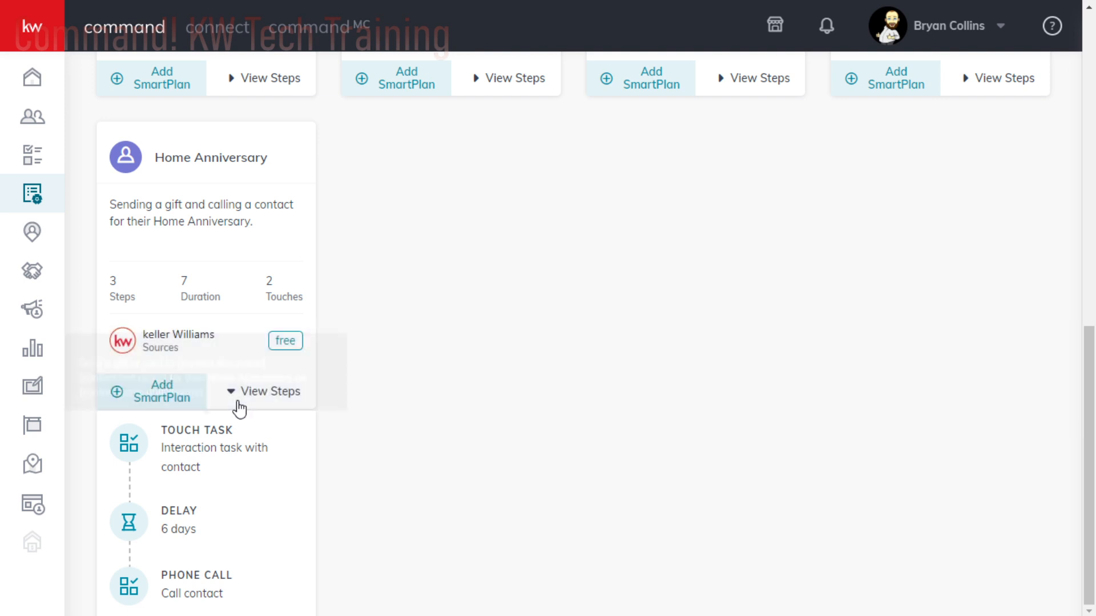
# - Go back to My SmartPlans and review the list of people plans
pyautogui.scroll(7, 452, 340)
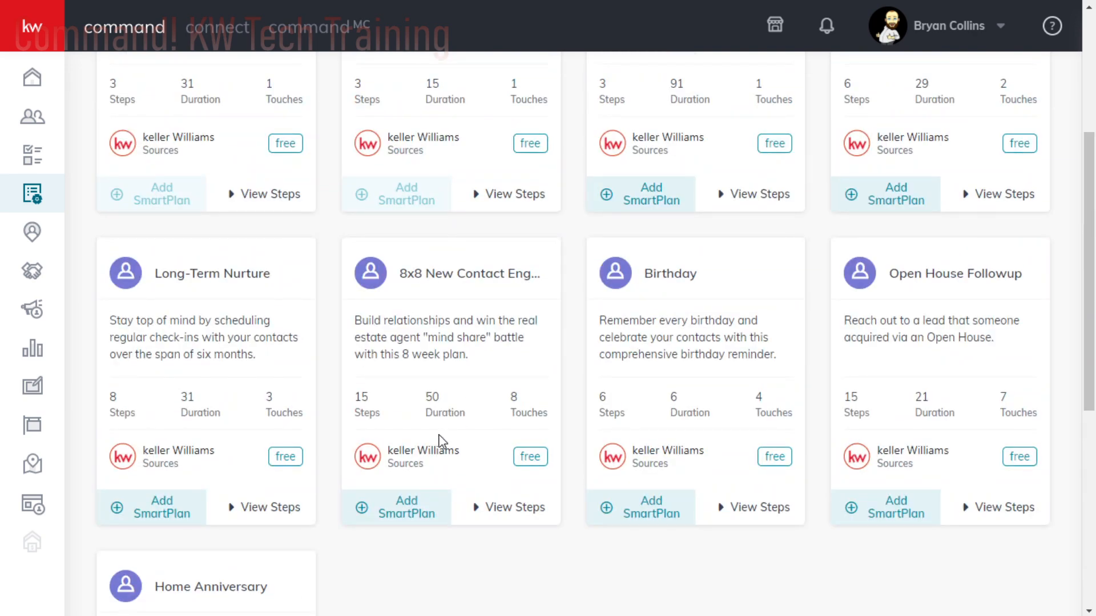
pyautogui.scroll(5, 828, 378)
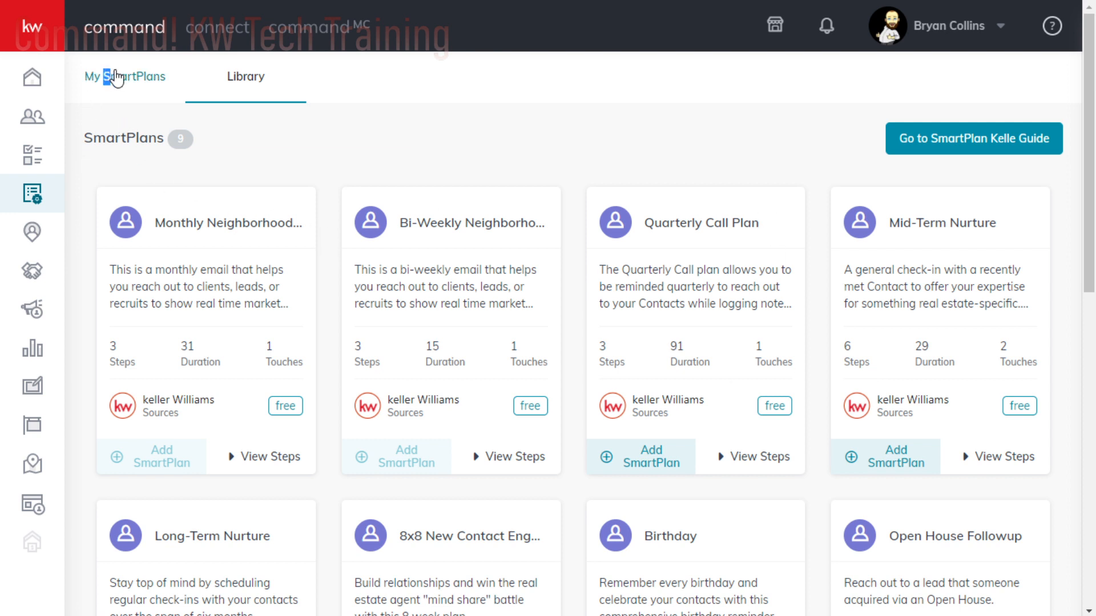
pyautogui.click(111, 78)
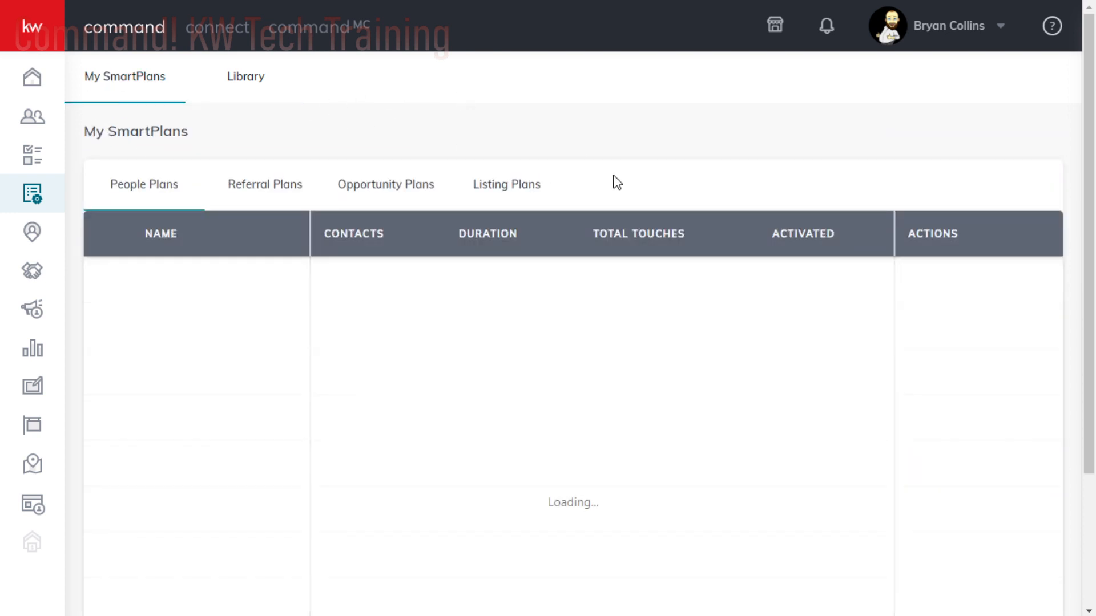
pyautogui.scroll(-3, 303, 330)
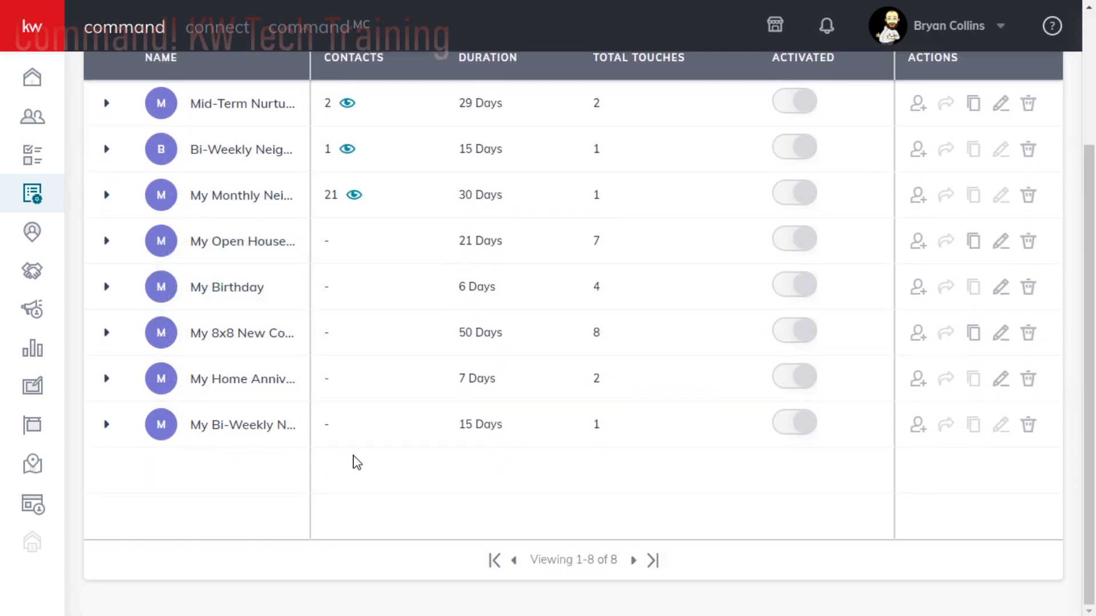
pyautogui.scroll(2, 253, 492)
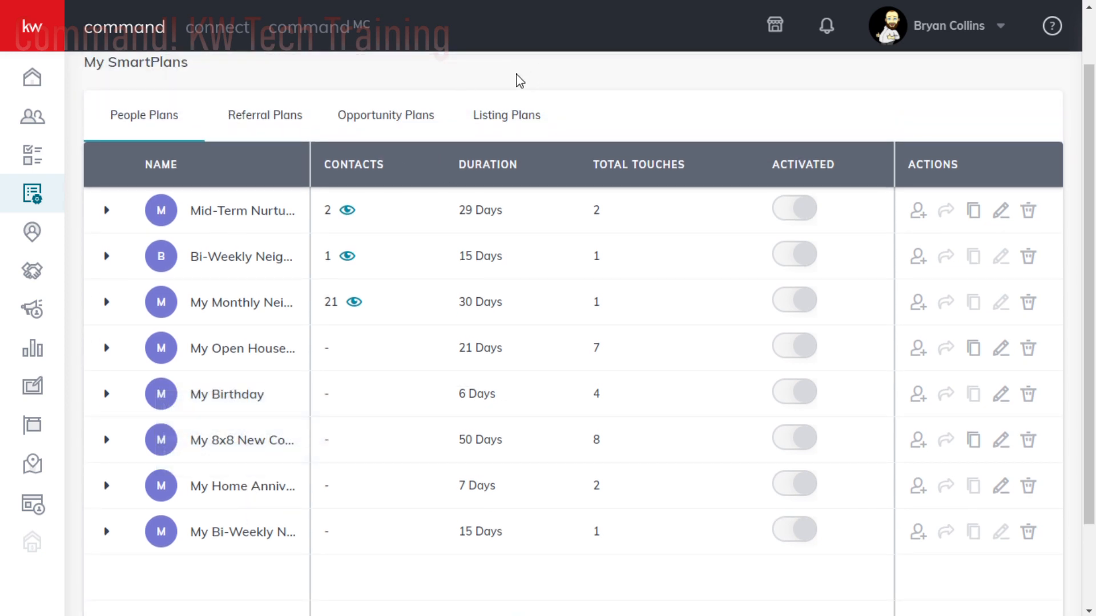
pyautogui.scroll(1, 523, 81)
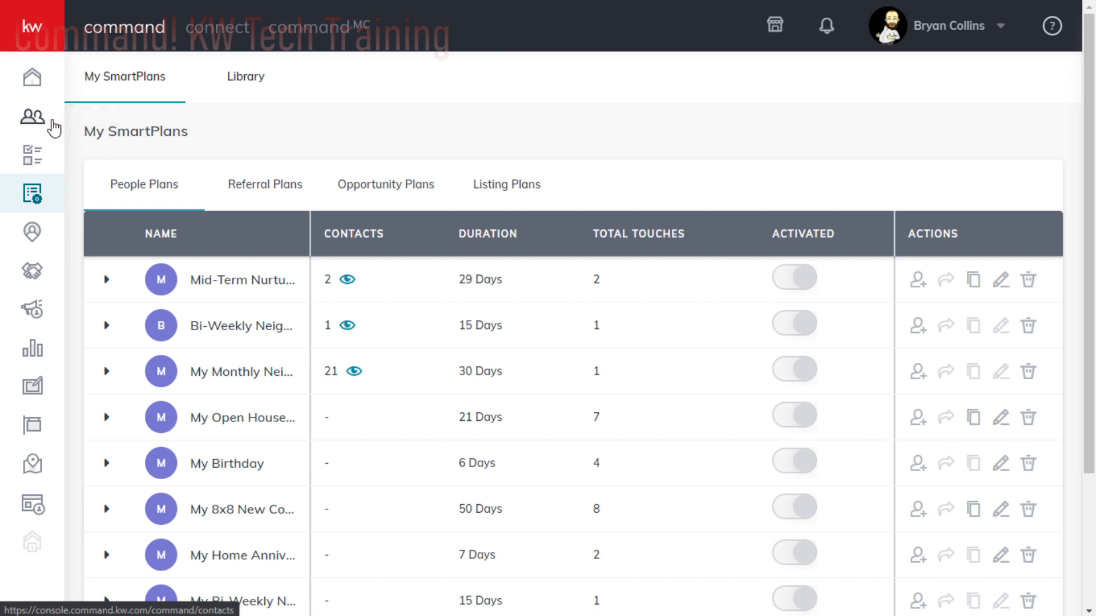
# - Open the test contact's record from the contacts list and preview the contact's Victor Valley neighborhood page
pyautogui.click(31, 118)
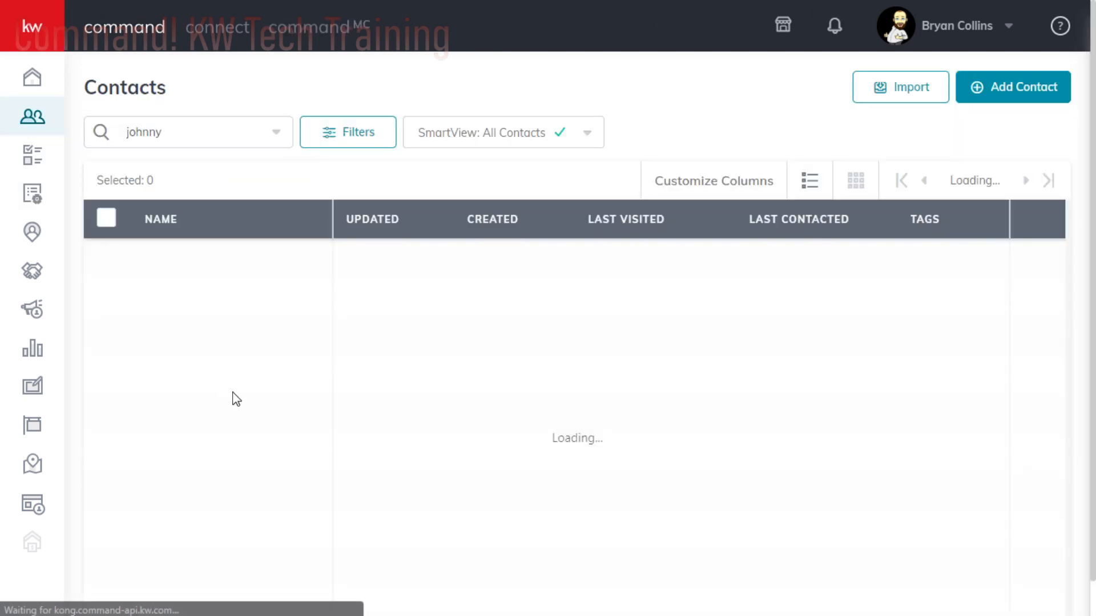
pyautogui.click(196, 261)
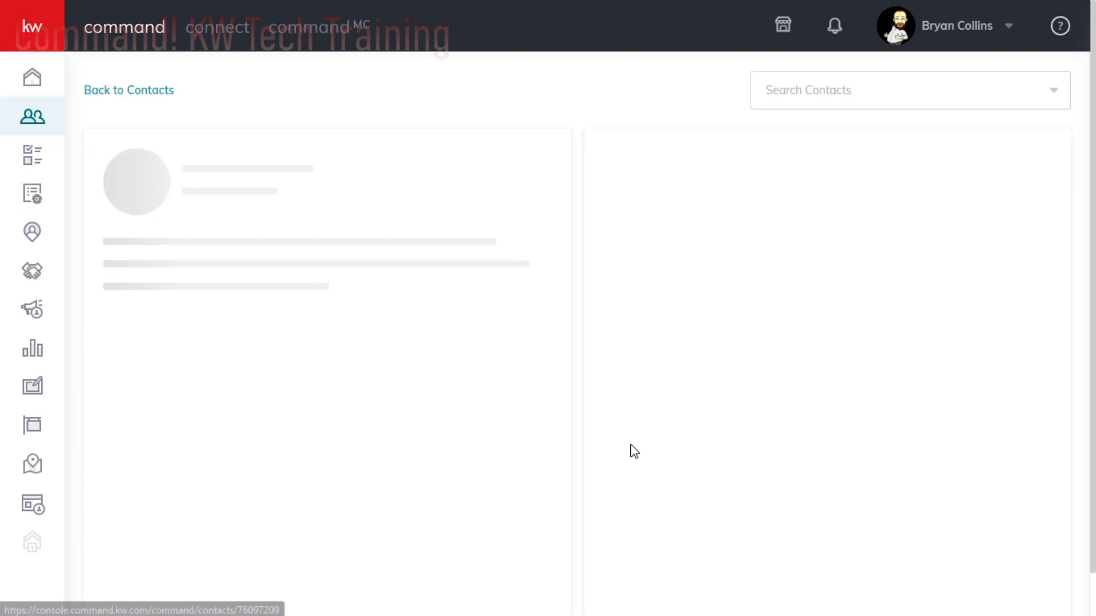
pyautogui.scroll(-5, 335, 428)
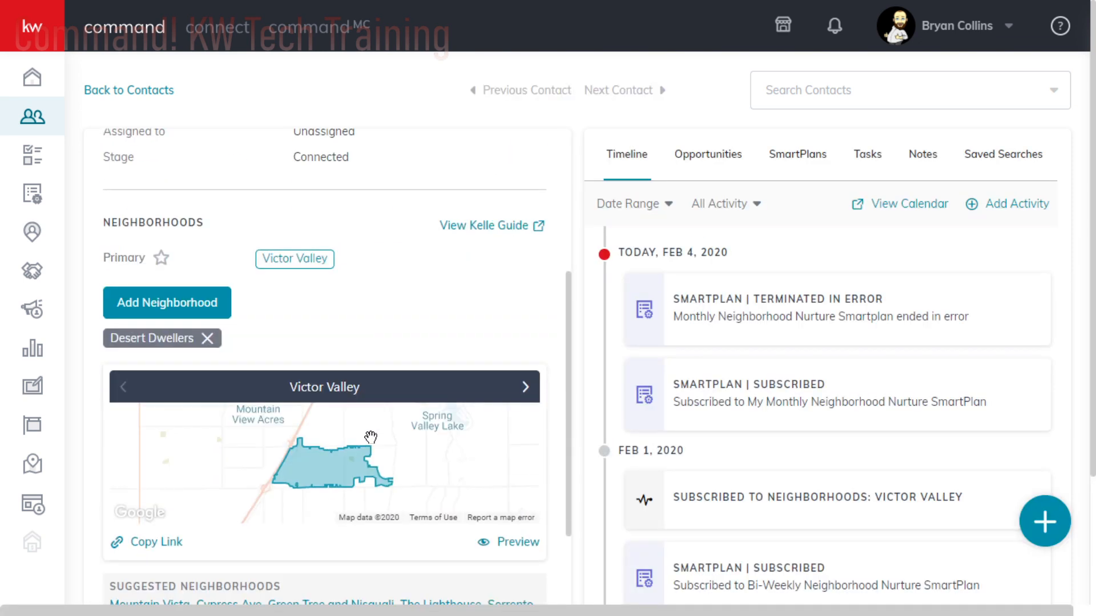
pyautogui.scroll(-2, 363, 408)
pyautogui.click(502, 437)
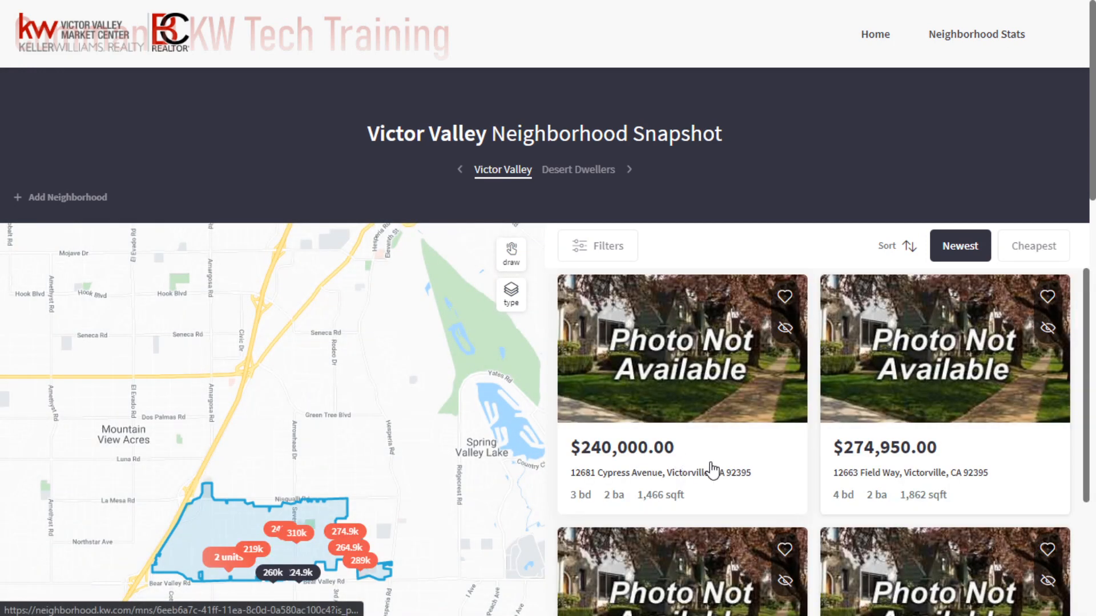
# - Open the $240,000 listing from the neighborhood snapshot and examine its home details, neighborhood stats and mortgage payment
pyautogui.scroll(-3, 722, 468)
pyautogui.scroll(2, 728, 472)
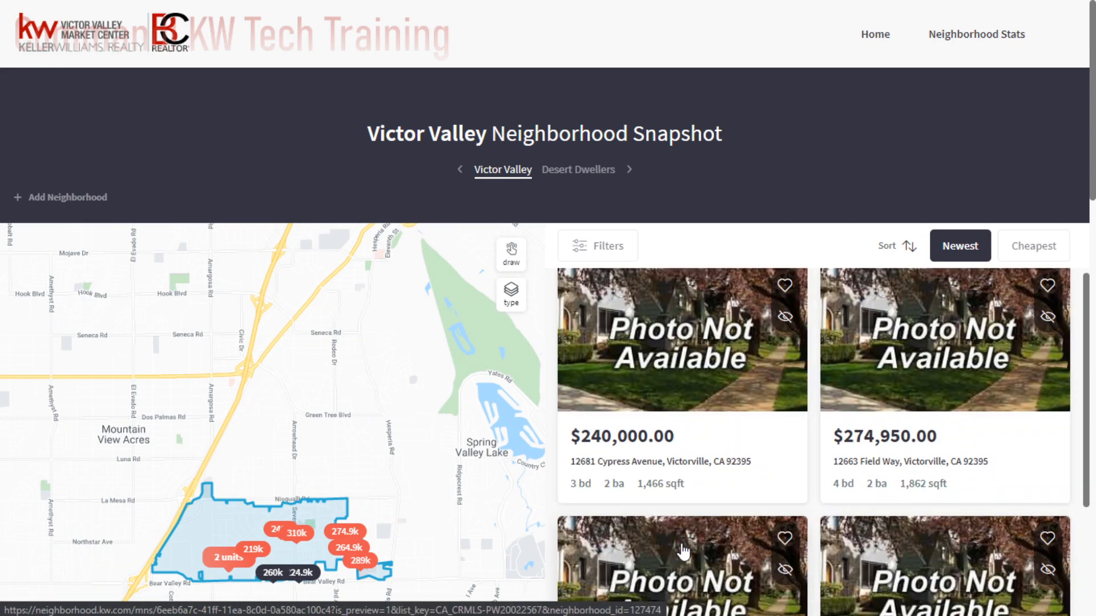
pyautogui.scroll(2, 711, 525)
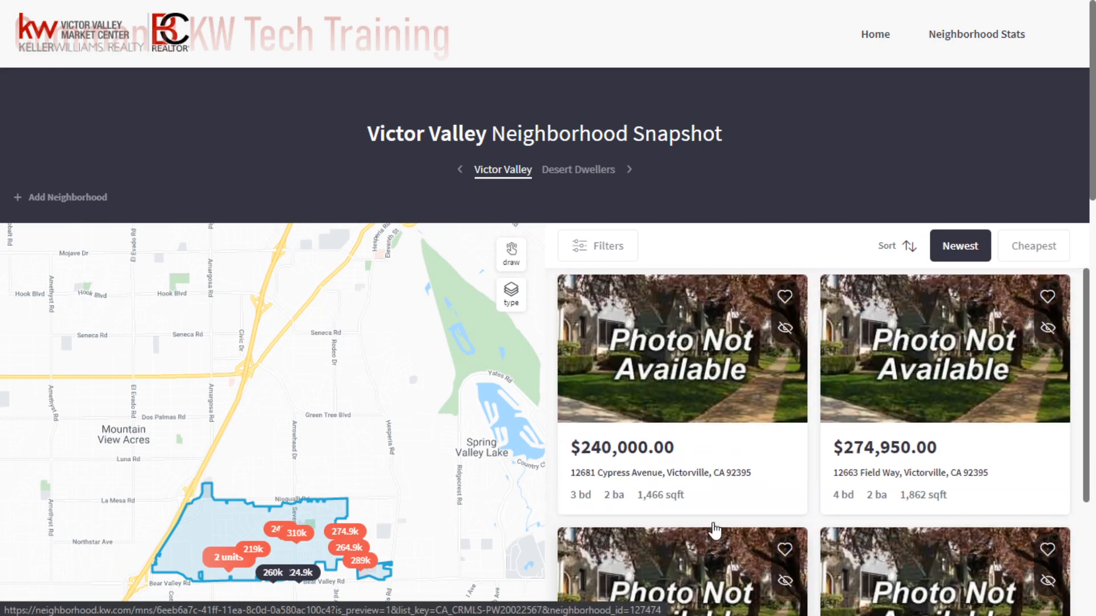
pyautogui.click(670, 348)
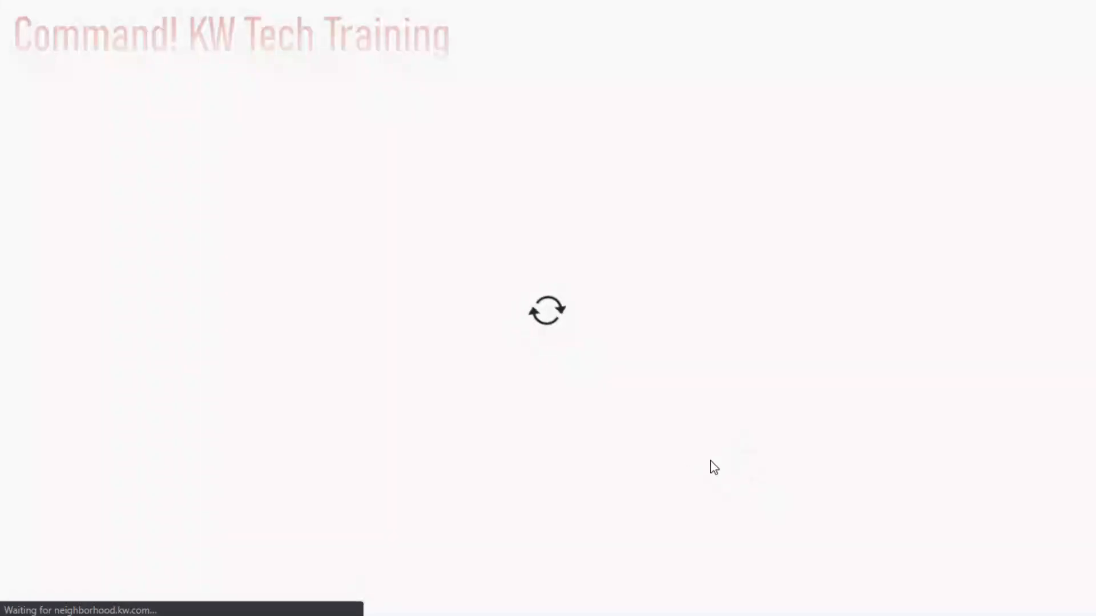
pyautogui.scroll(-5, 693, 360)
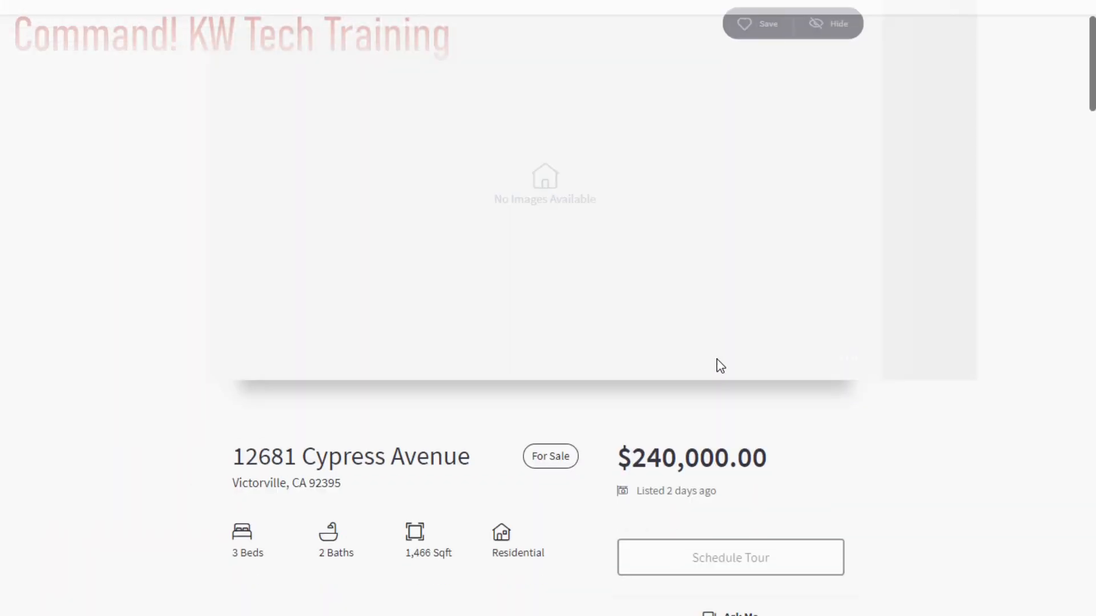
pyautogui.scroll(-5, 723, 371)
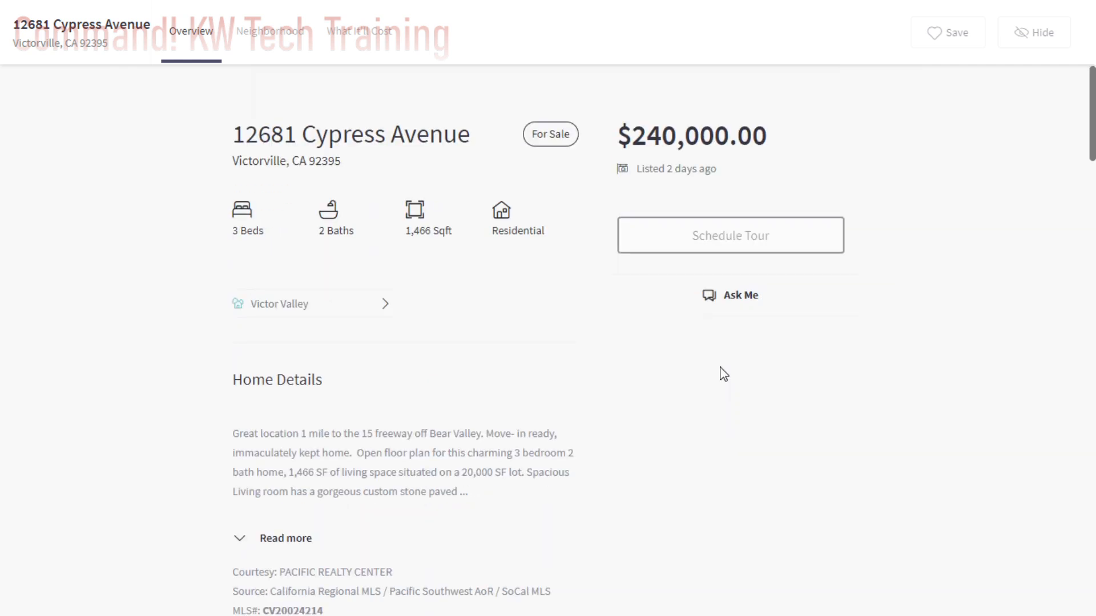
pyautogui.scroll(-2, 579, 260)
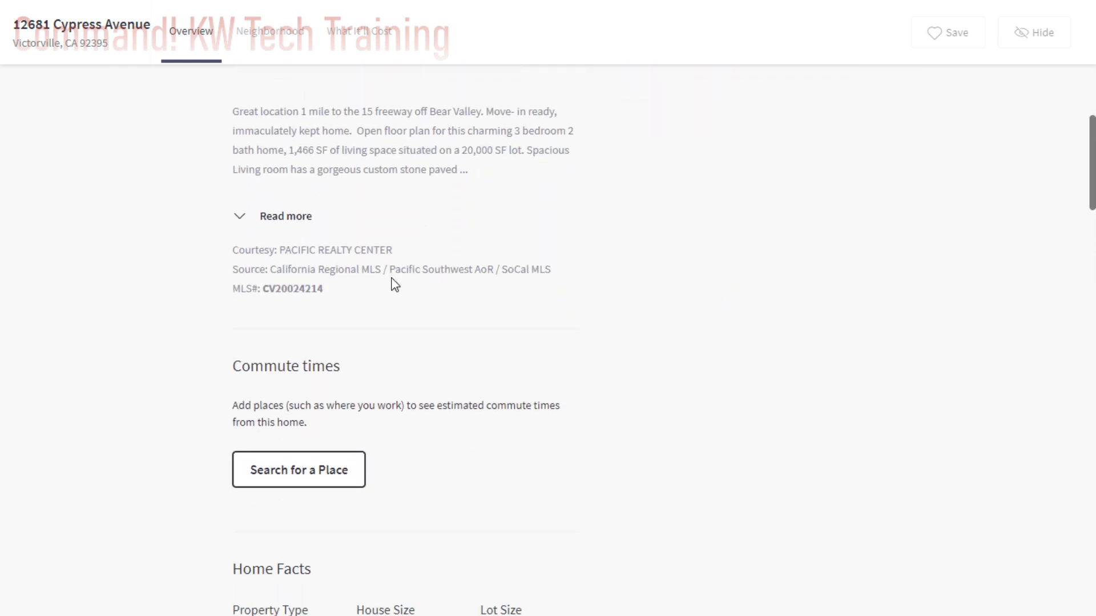
pyautogui.scroll(4, 653, 359)
pyautogui.scroll(-6, 656, 366)
pyautogui.scroll(-7, 659, 368)
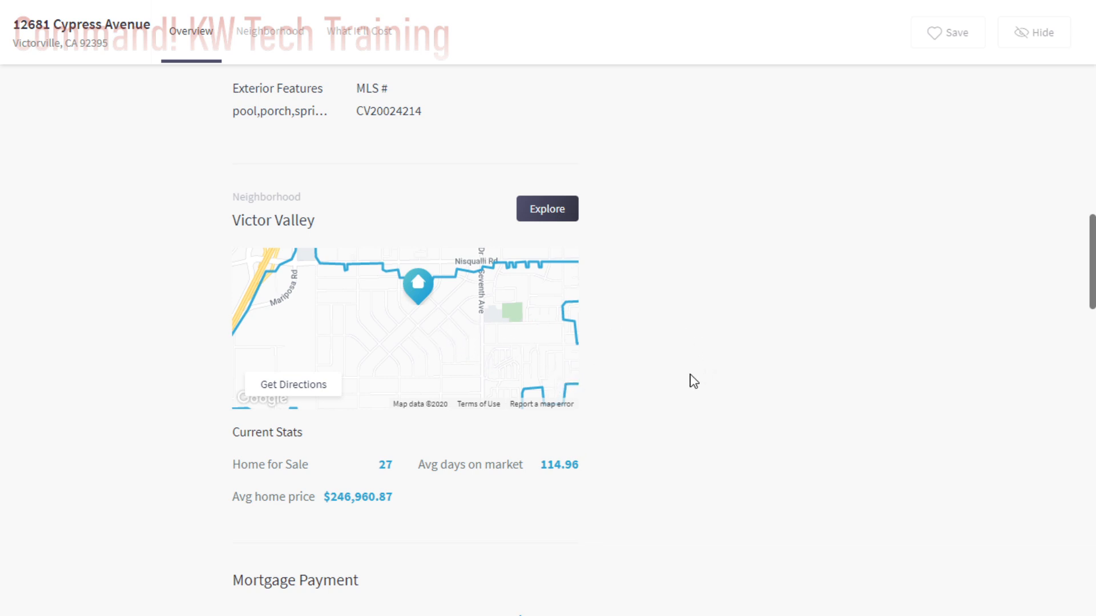
pyautogui.scroll(-1, 693, 382)
pyautogui.scroll(-3, 692, 381)
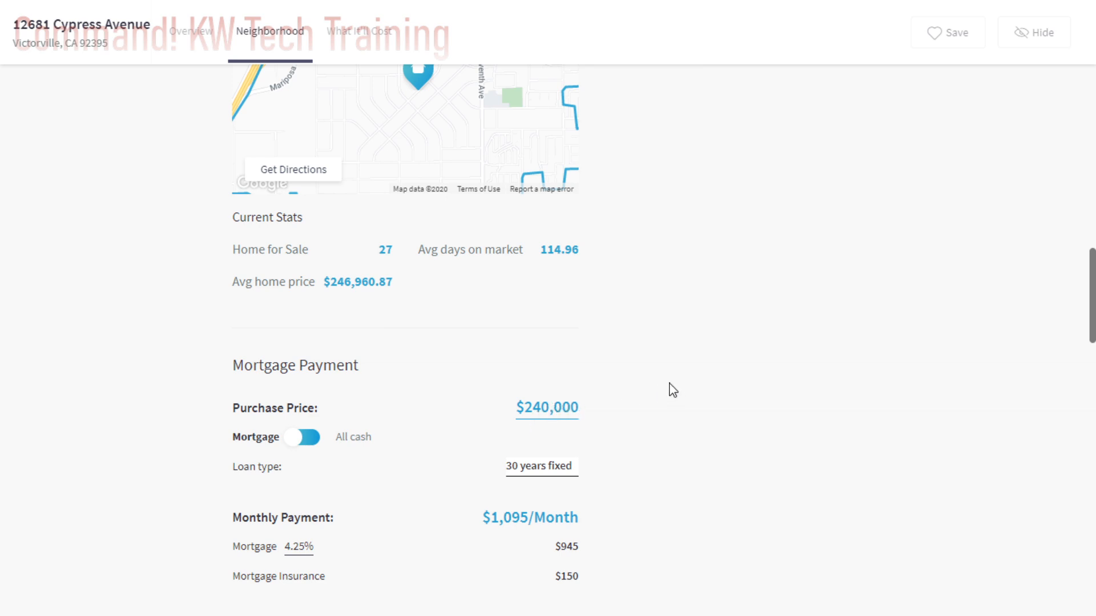
pyautogui.scroll(20, 543, 392)
pyautogui.scroll(5, 628, 388)
pyautogui.scroll(-1, 628, 448)
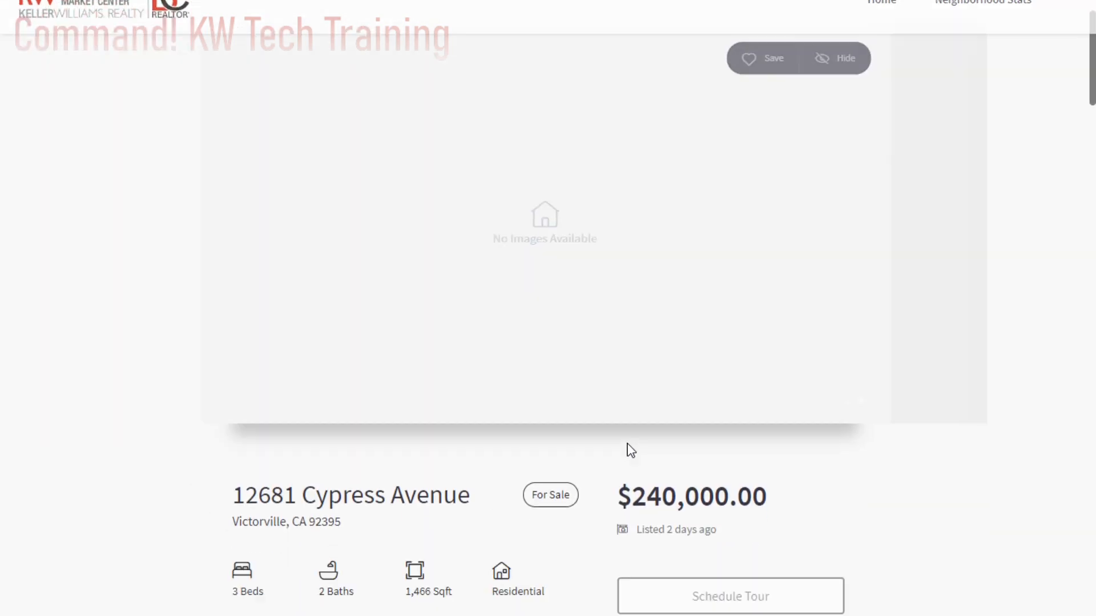
pyautogui.scroll(1, 621, 435)
pyautogui.scroll(-2, 657, 559)
pyautogui.scroll(2, 799, 342)
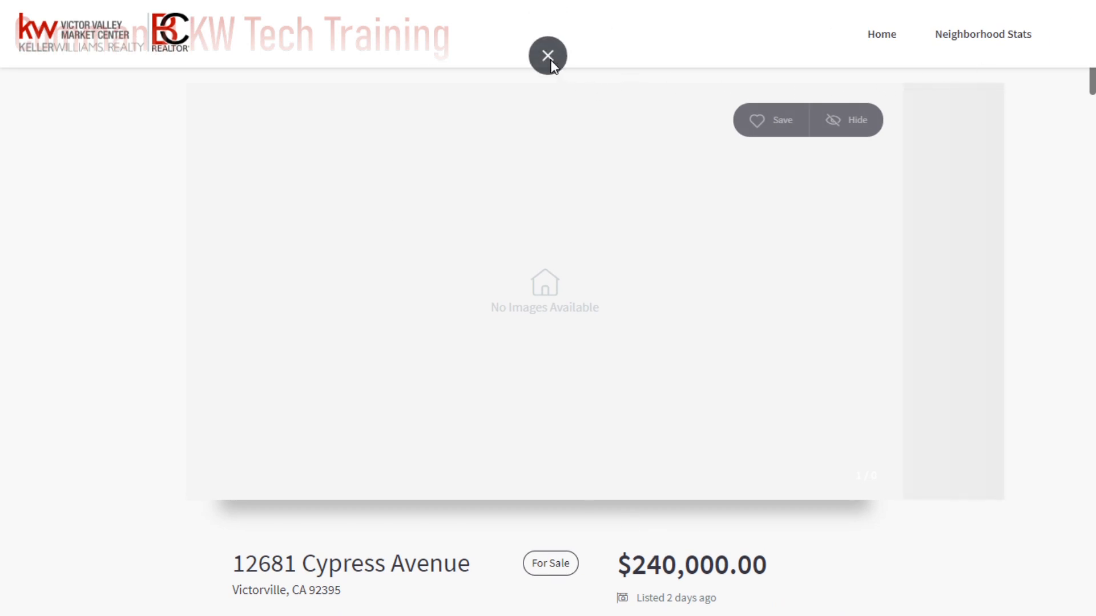
# - Exit full screen, close the listing and neighborhood snapshot pages, and return to the summary of the contact's record
pyautogui.click(548, 56)
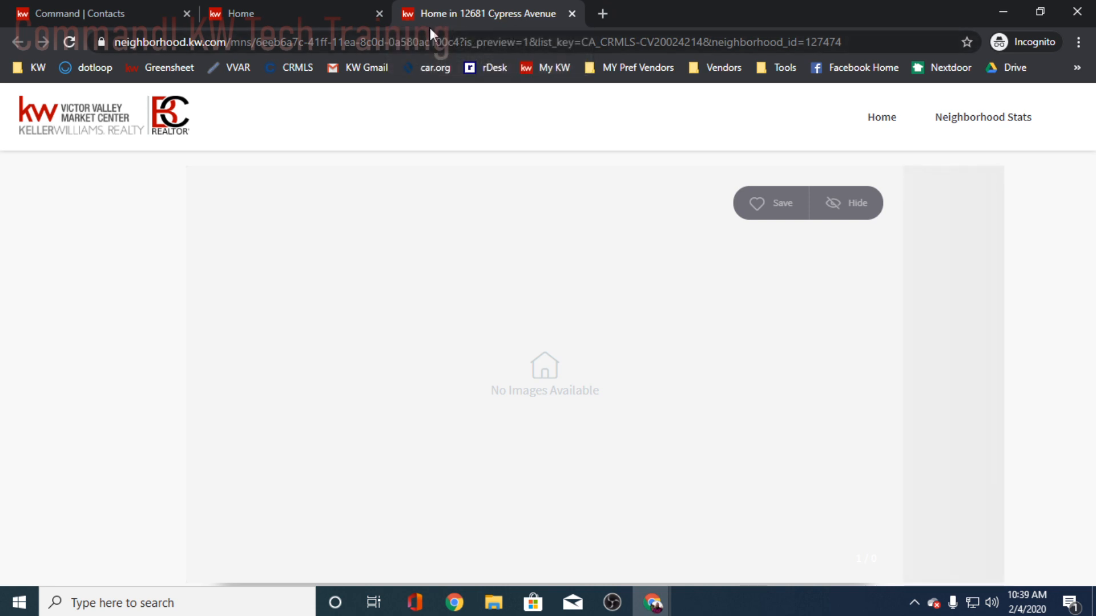
pyautogui.click(573, 12)
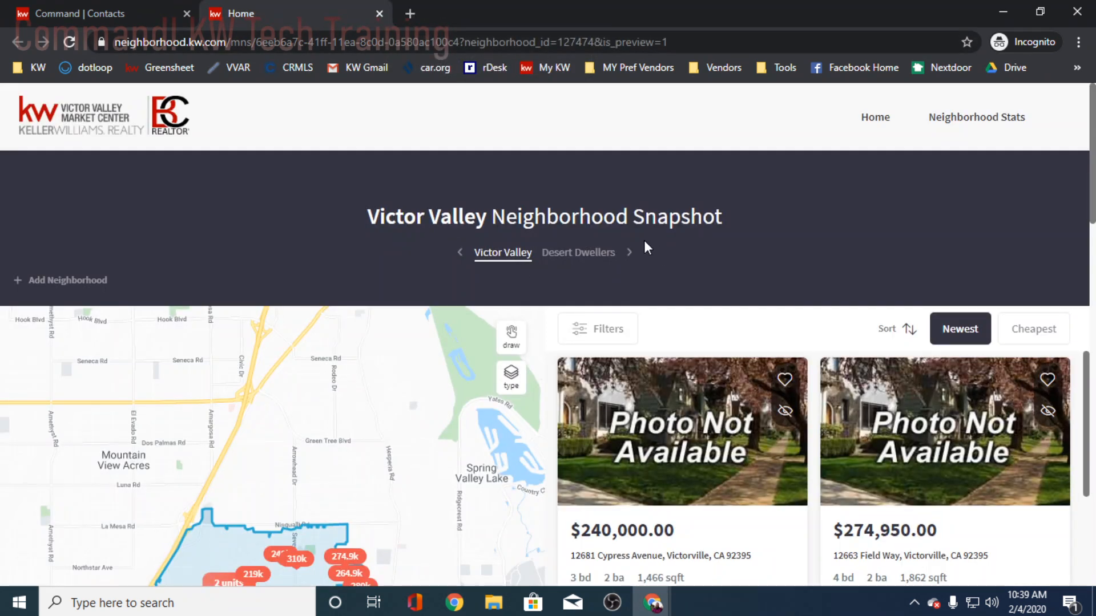
pyautogui.click(379, 14)
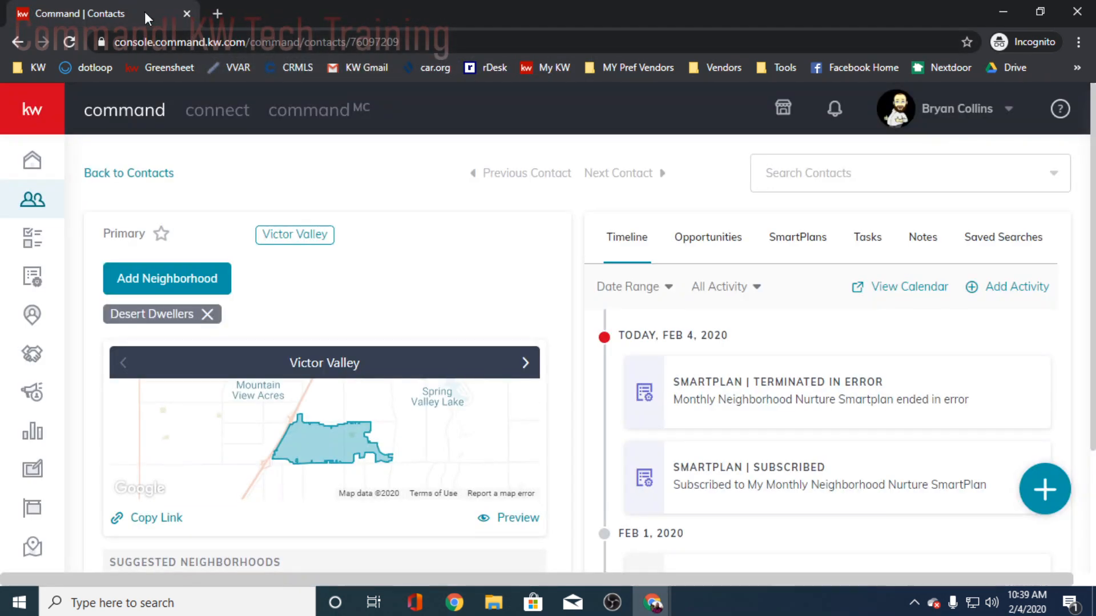
pyautogui.scroll(-2, 528, 276)
pyautogui.scroll(9, 491, 280)
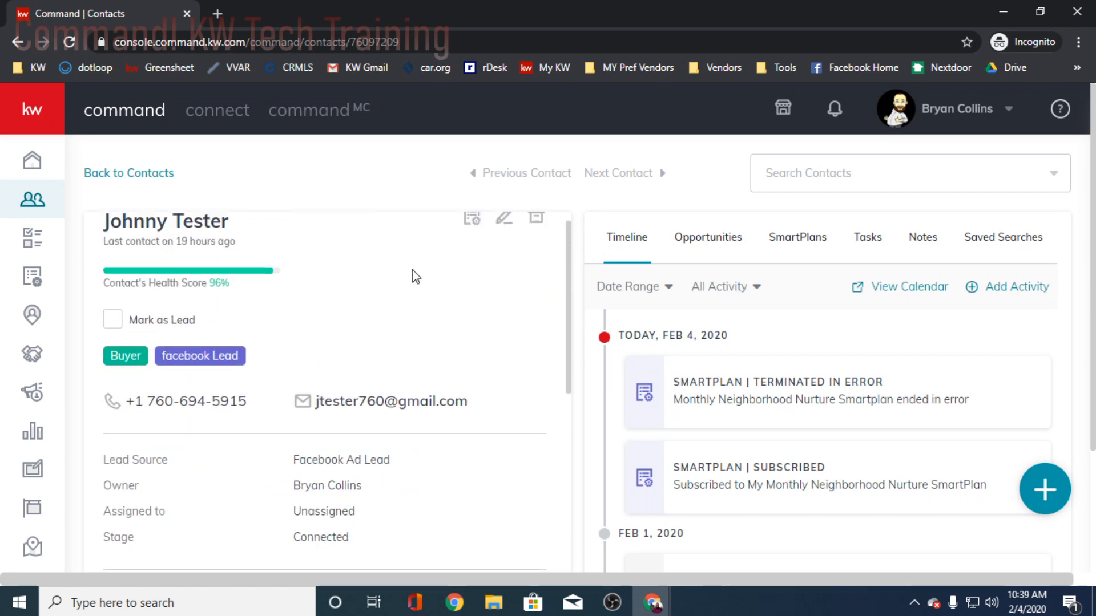
pyautogui.scroll(1, 415, 277)
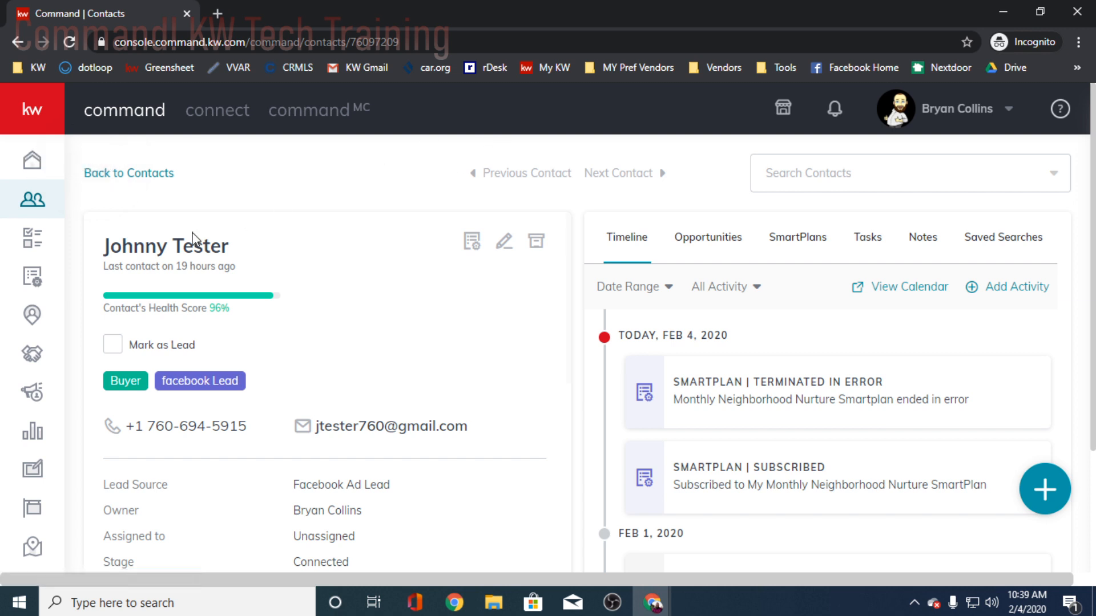
# - Subscribe the test contact to the suggested neighborhood Green Tree and Nisquali and check the contact's neighborhood list
pyautogui.scroll(-6, 337, 327)
pyautogui.scroll(2, 336, 333)
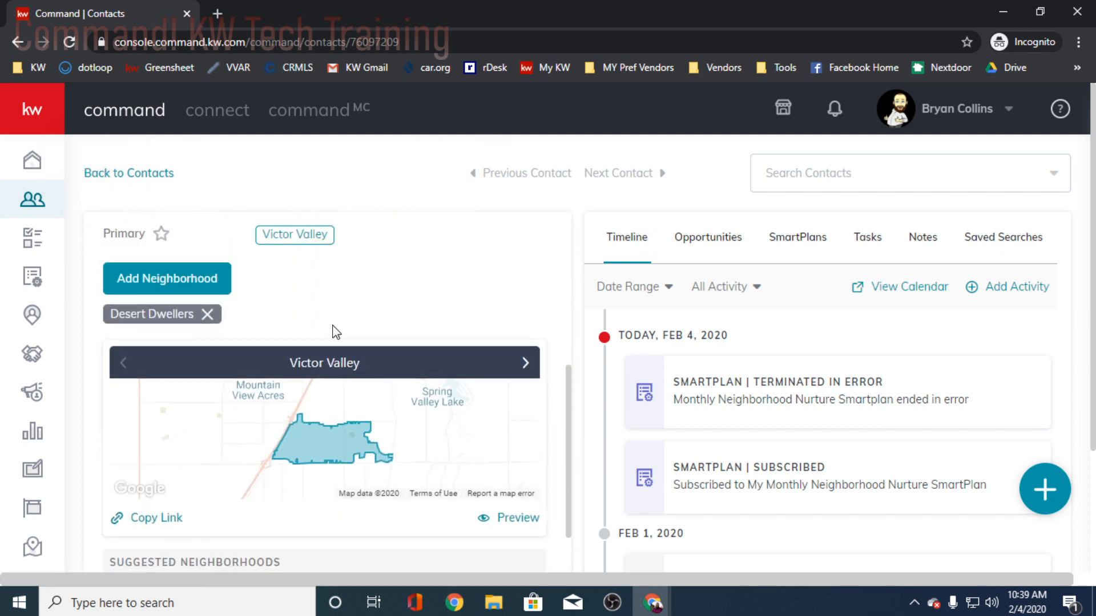
pyautogui.scroll(-4, 336, 332)
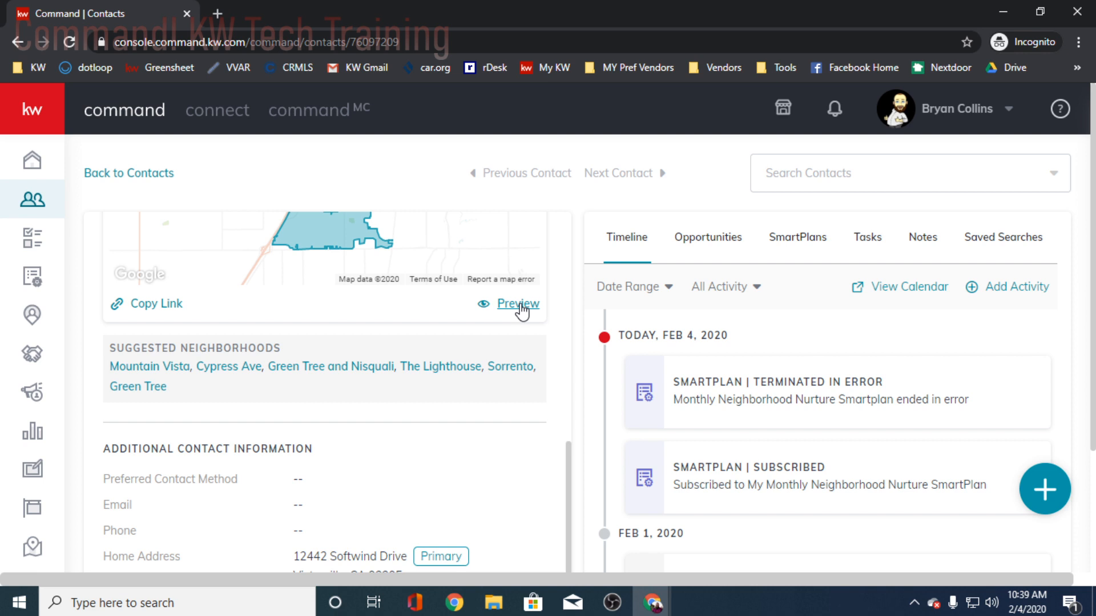
pyautogui.click(517, 304)
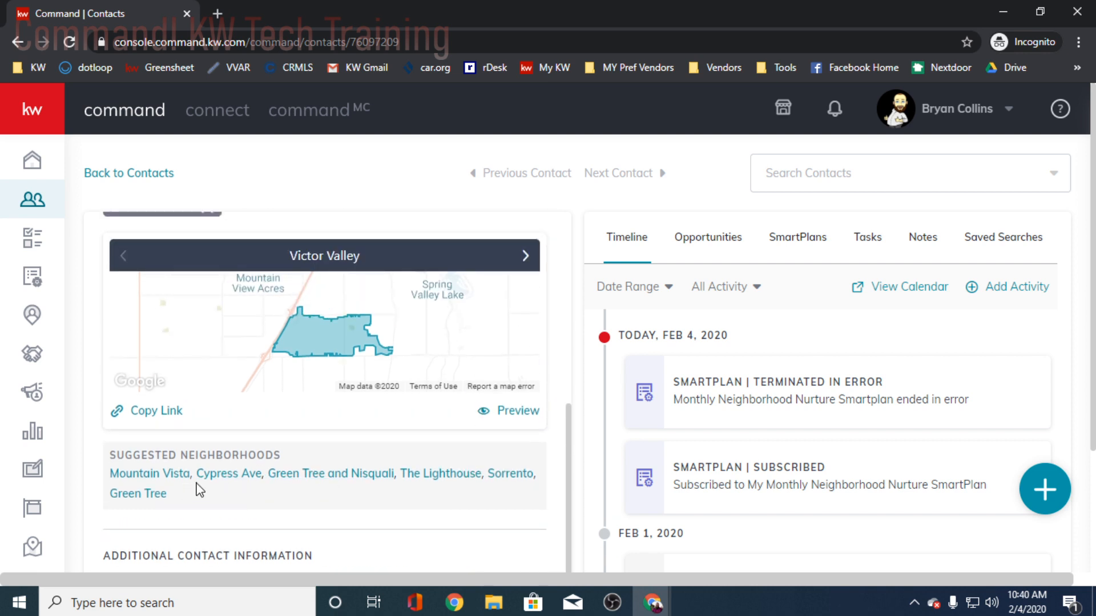
pyautogui.click(358, 479)
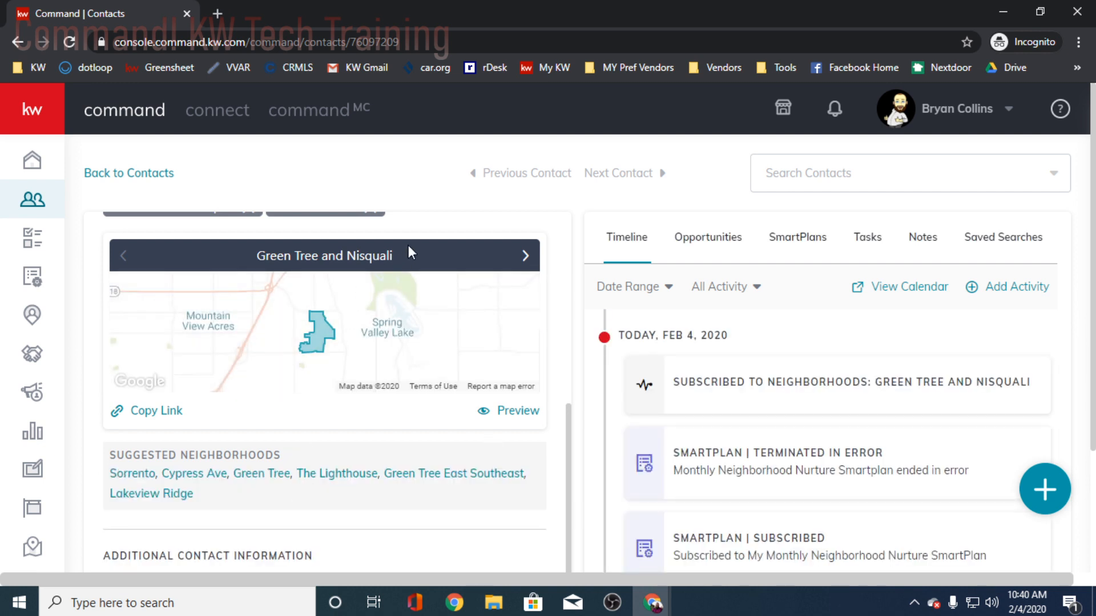
pyautogui.scroll(3, 428, 351)
pyautogui.scroll(-1, 440, 405)
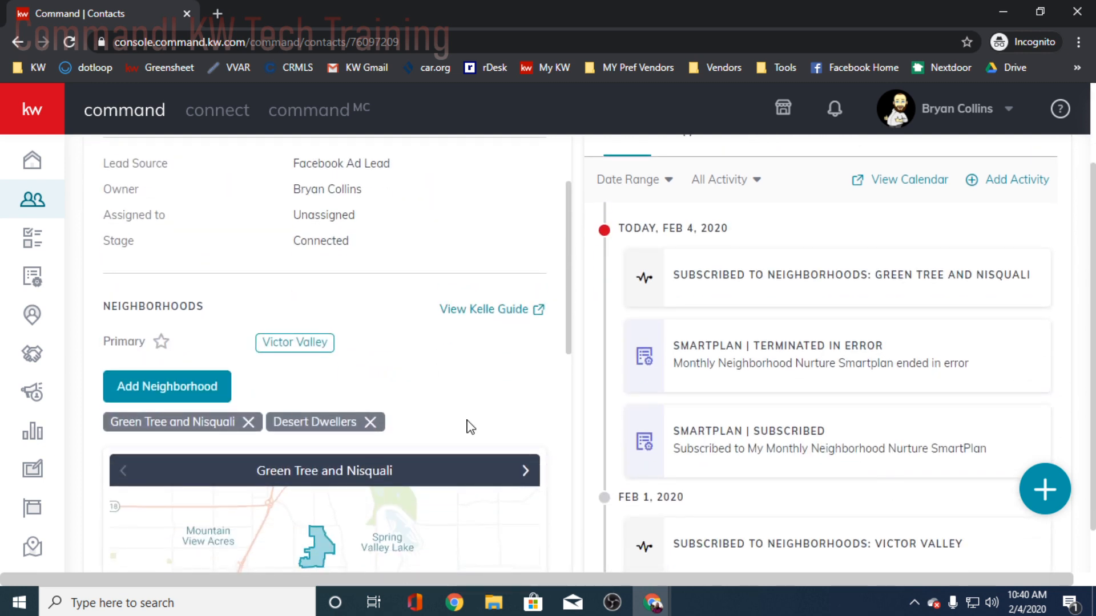
# - Preview the Green Tree and Nisquali neighborhood snapshot, look over its map and listings area, and close the preview page
pyautogui.scroll(-4, 471, 425)
pyautogui.click(513, 412)
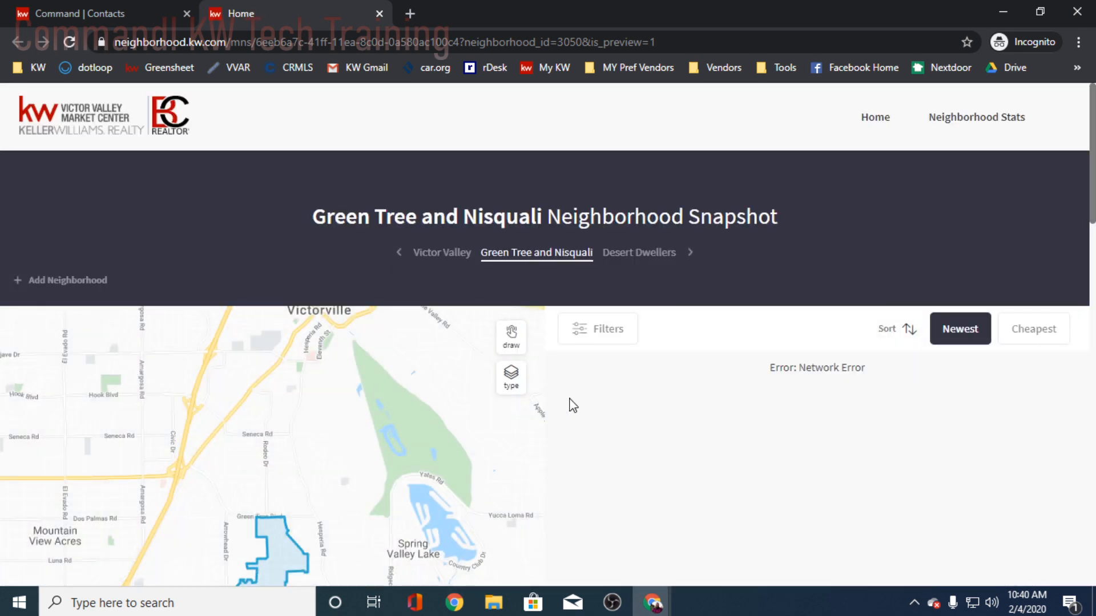
pyautogui.scroll(-1, 671, 403)
pyautogui.scroll(-5, 670, 402)
pyautogui.scroll(6, 673, 406)
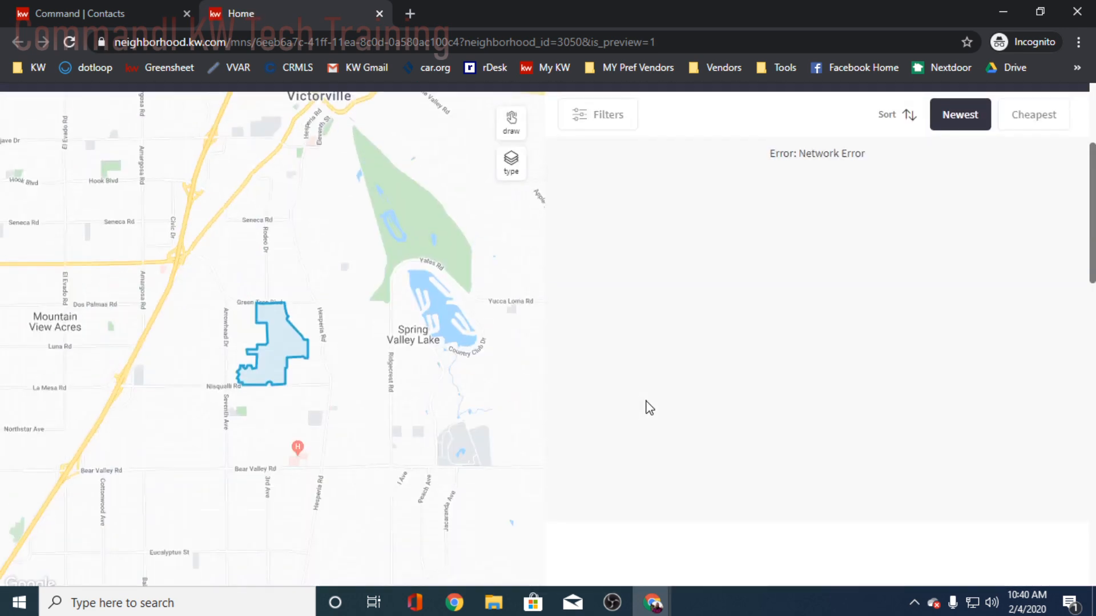
pyautogui.scroll(-3, 679, 410)
pyautogui.scroll(3, 675, 411)
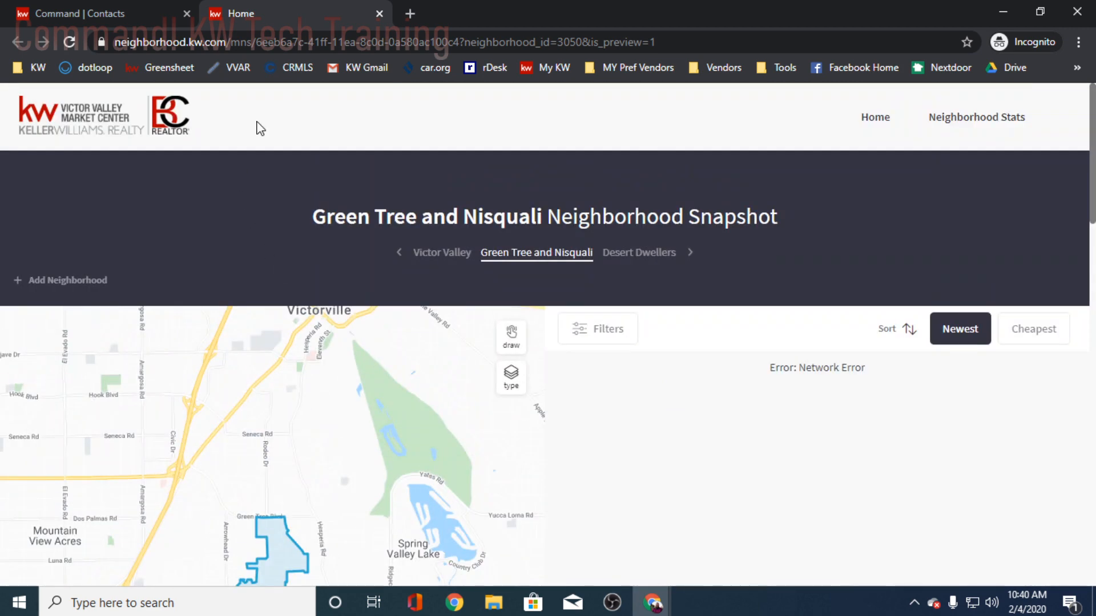
pyautogui.click(379, 13)
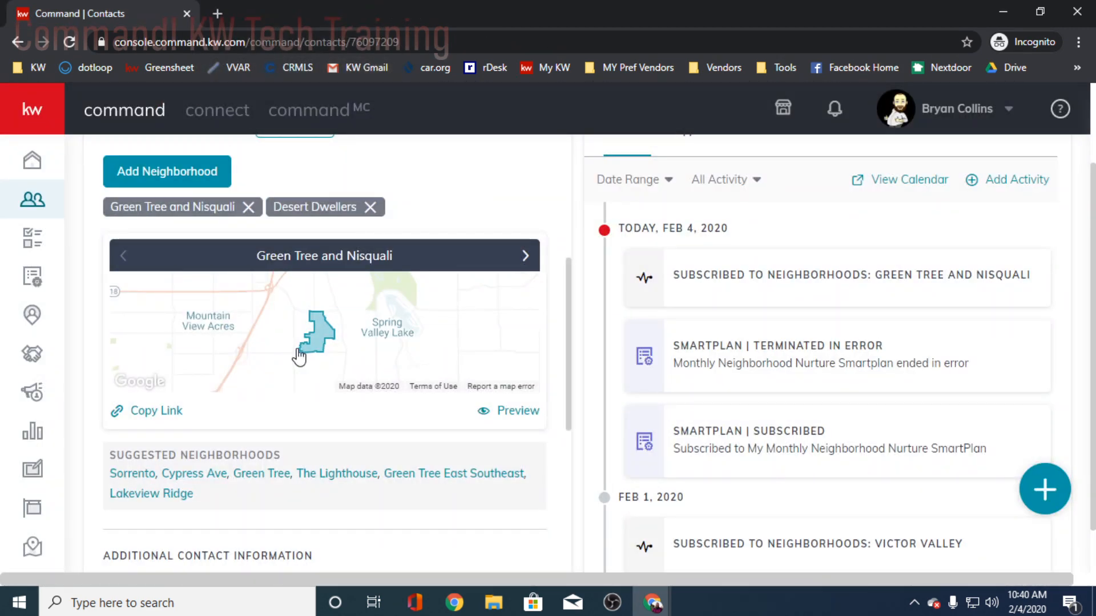
# - Remove the Green Tree and Nisquali neighborhood from the contact's record
pyautogui.scroll(4, 347, 304)
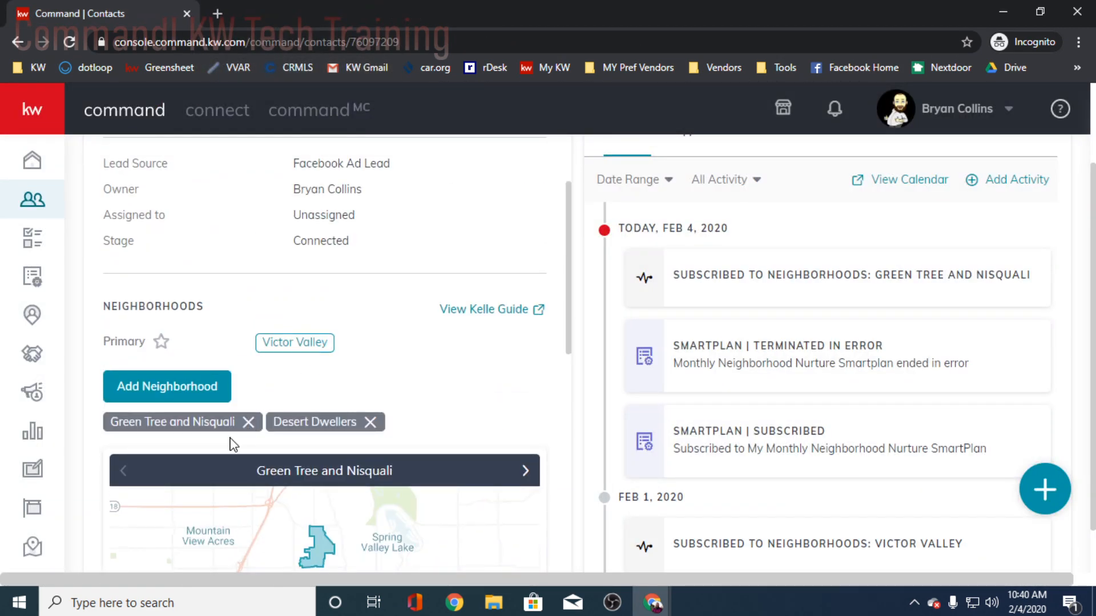
pyautogui.click(248, 422)
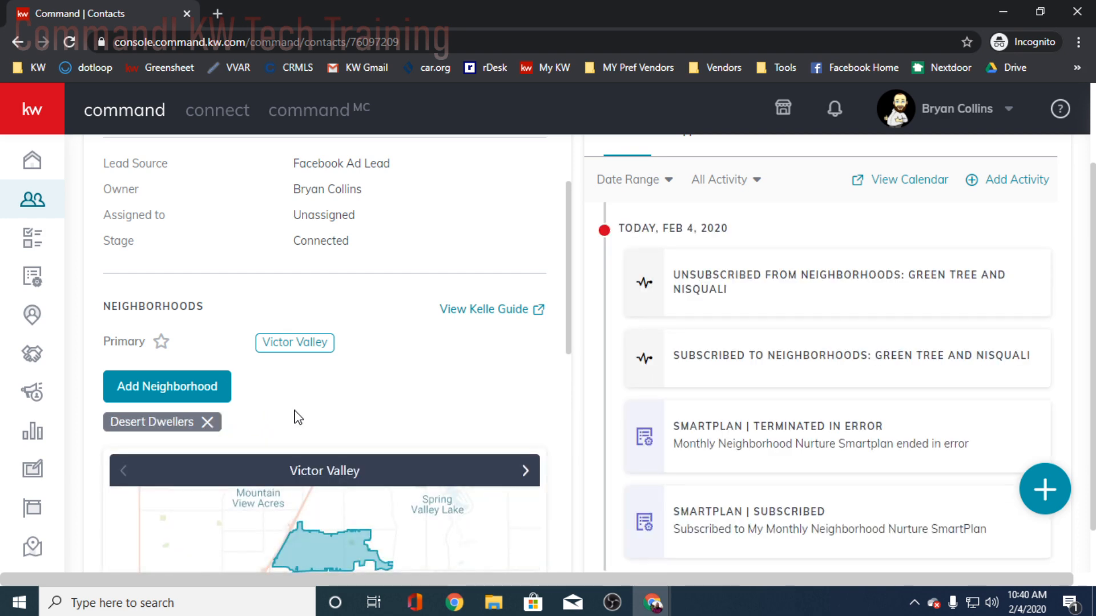
pyautogui.scroll(2, 291, 444)
# - Remove the Desert Dwellers neighborhood from the contact's record and review the suggested neighborhoods and additional contact information
pyautogui.scroll(-4, 291, 445)
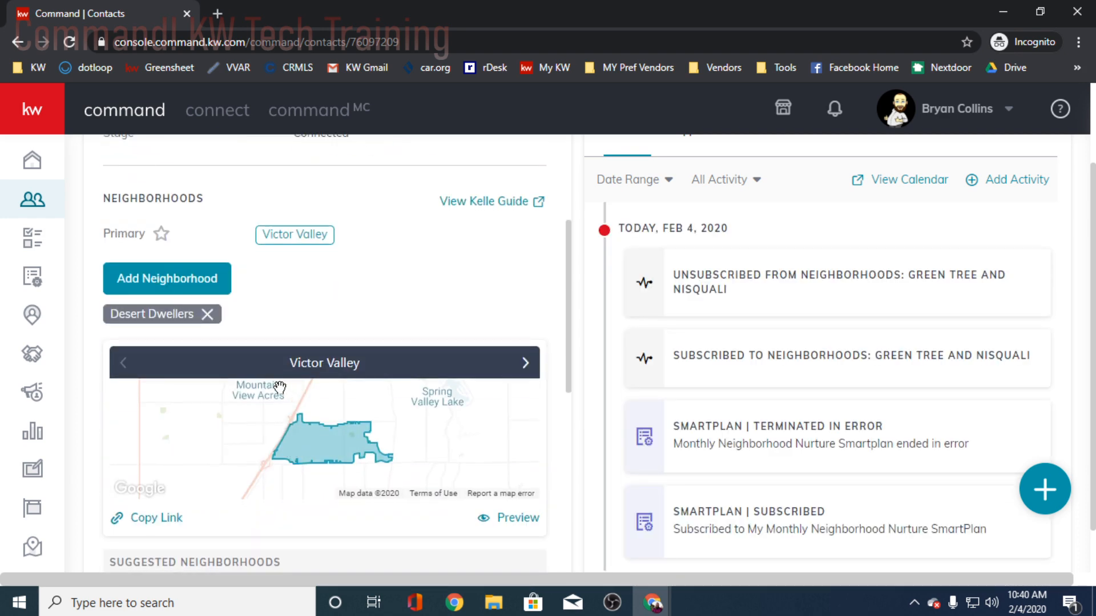
pyautogui.click(207, 316)
pyautogui.scroll(-2, 422, 393)
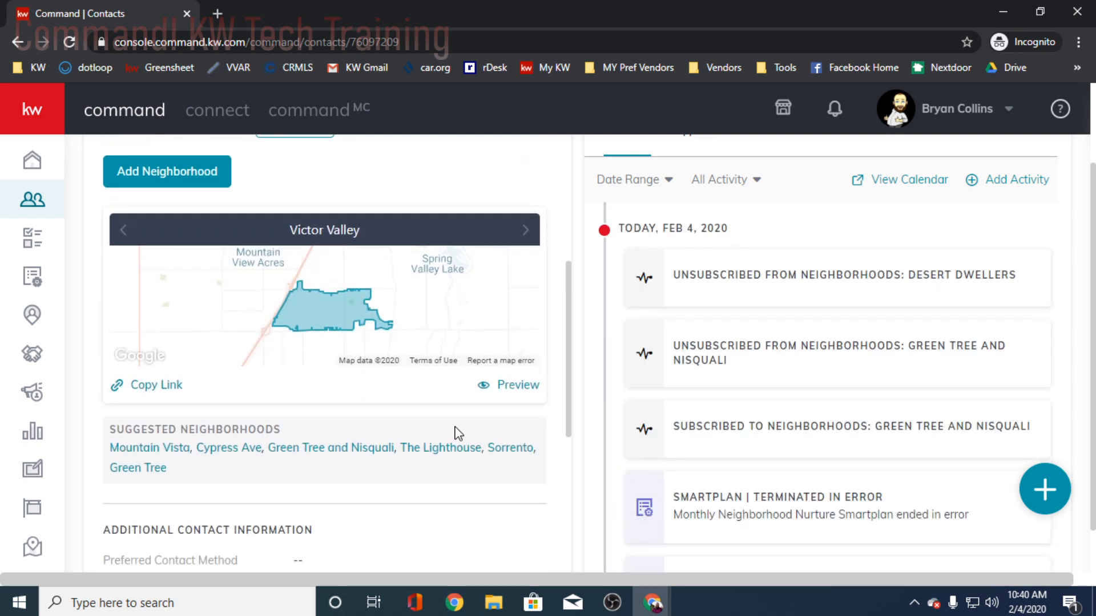
pyautogui.scroll(-4, 308, 488)
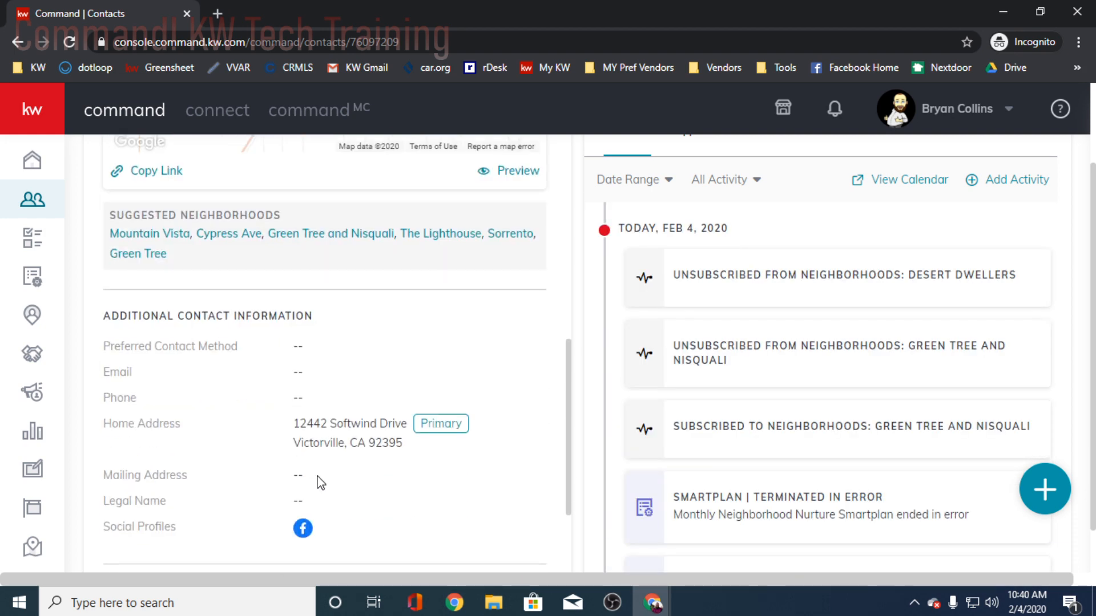
pyautogui.scroll(7, 318, 482)
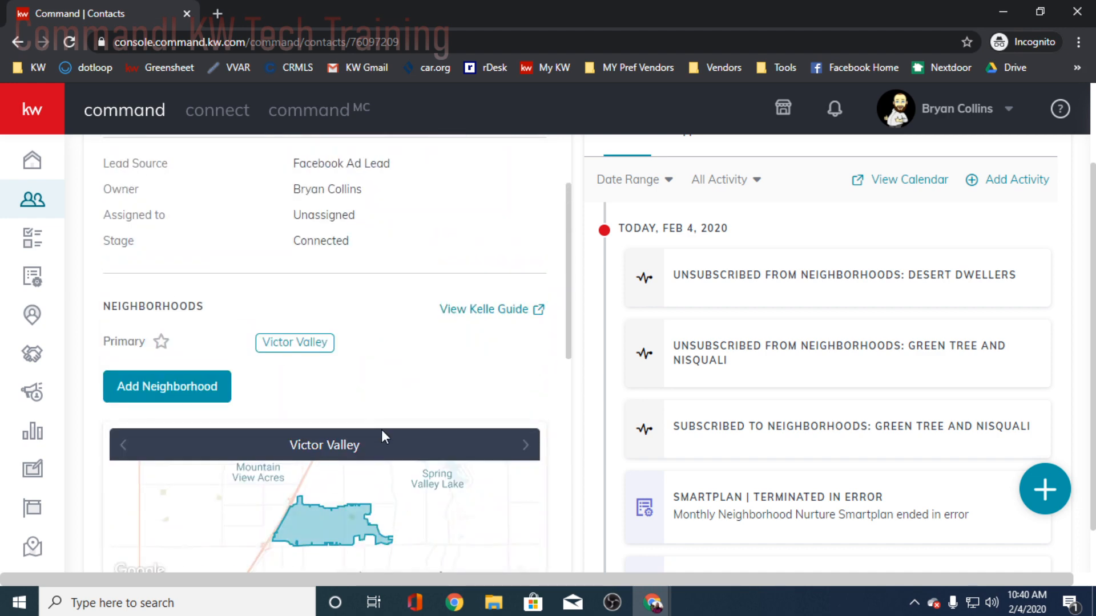